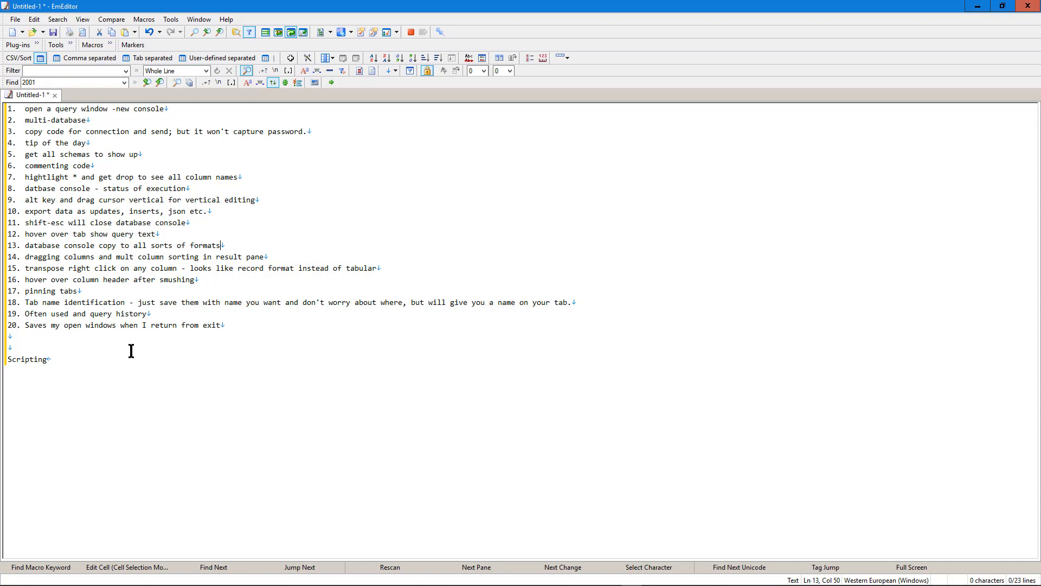
- Review items 1 to 7 of the feature list, from opening a query console to expanding * into column names
left_click(18, 111)
left_click_drag(18, 111, 180, 109)
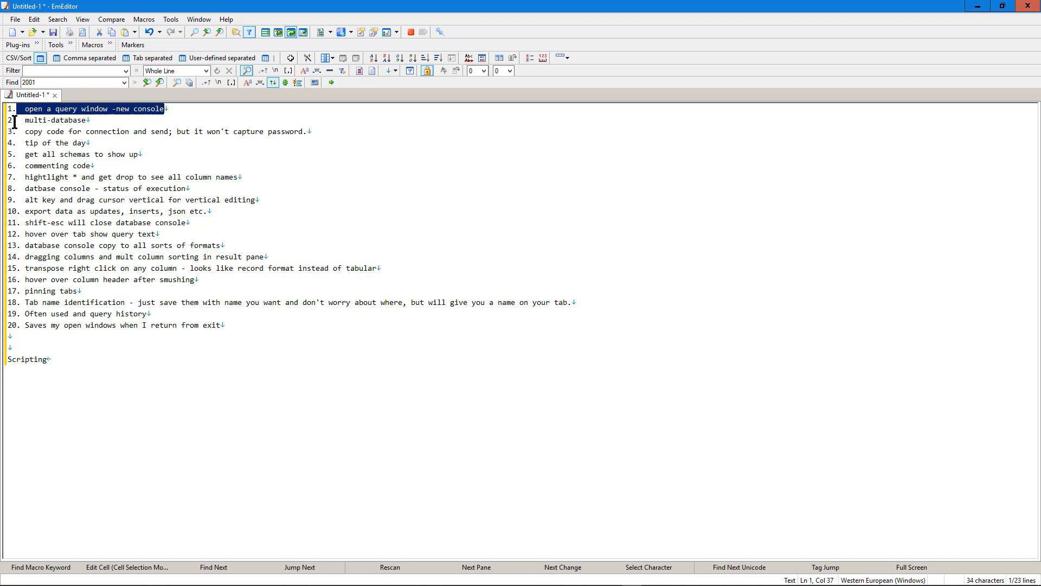
left_click_drag(16, 120, 98, 127)
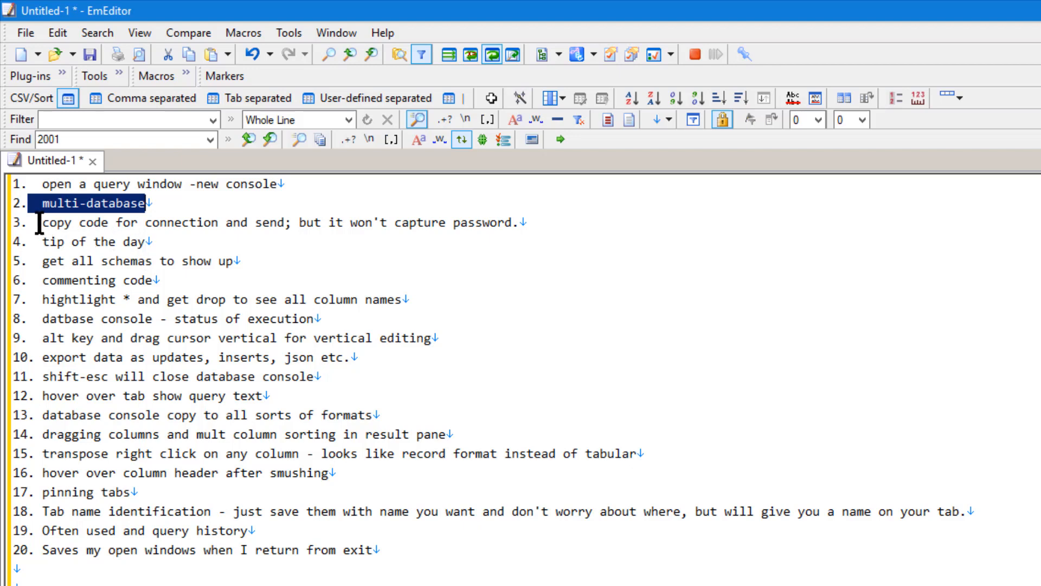
left_click_drag(36, 223, 568, 220)
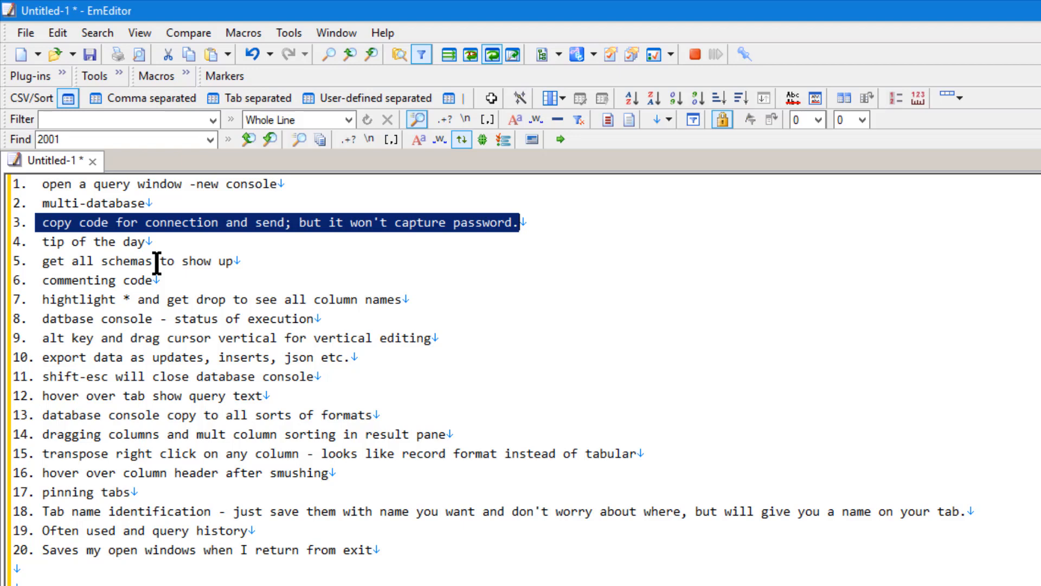
left_click_drag(42, 242, 145, 243)
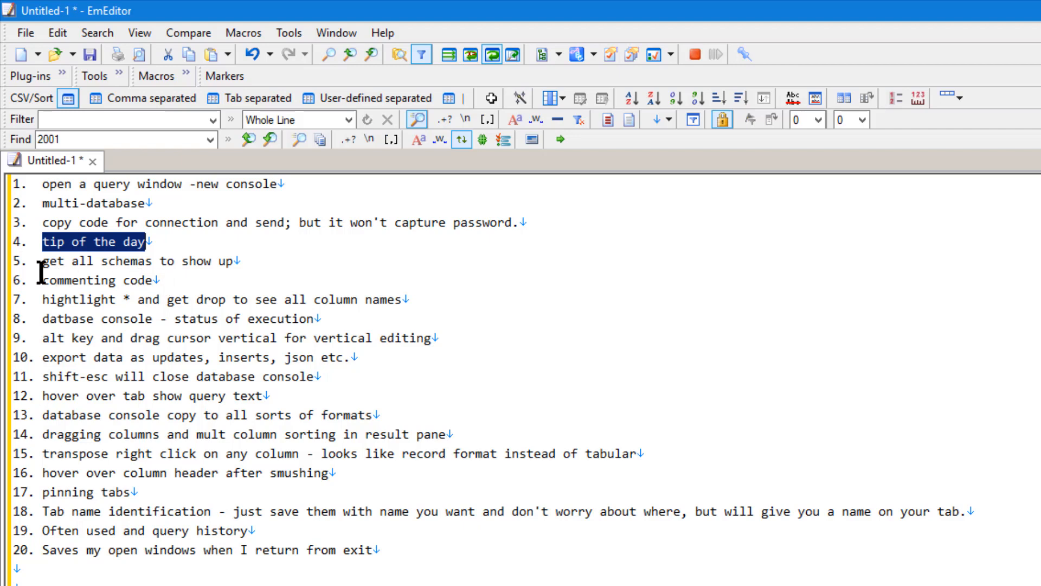
left_click_drag(41, 264, 264, 258)
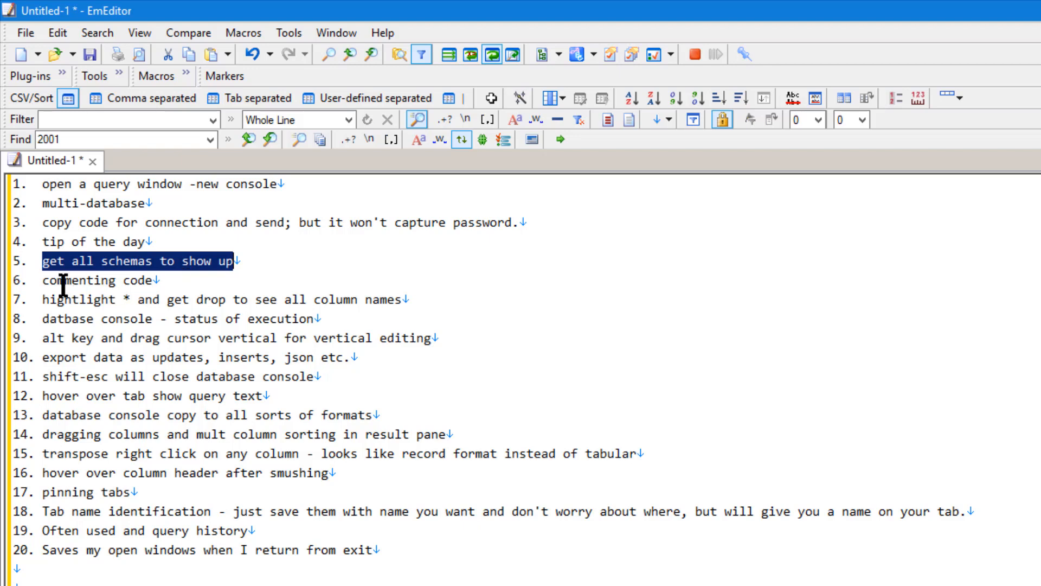
left_click_drag(41, 281, 154, 283)
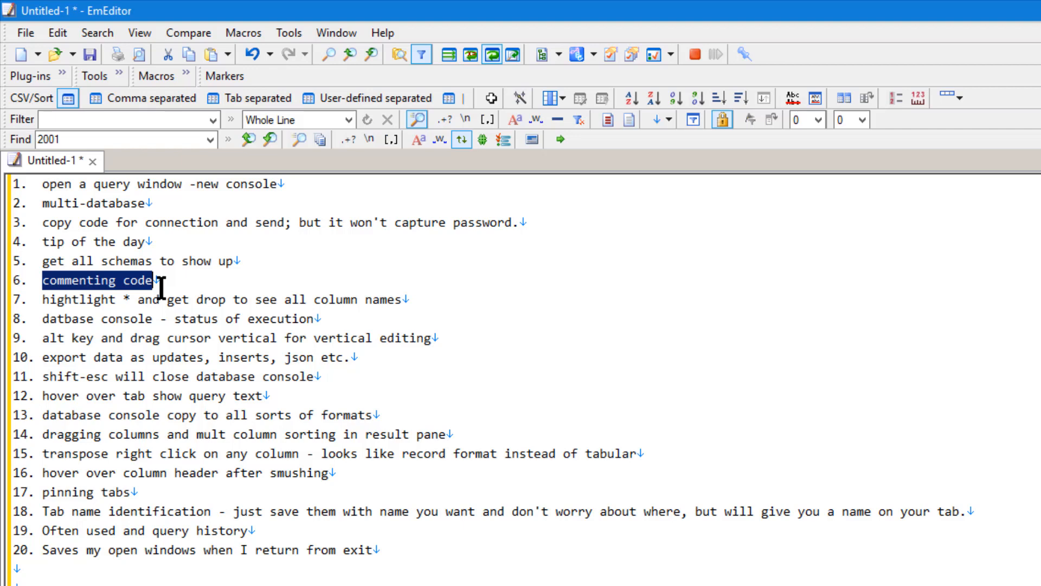
left_click(161, 288)
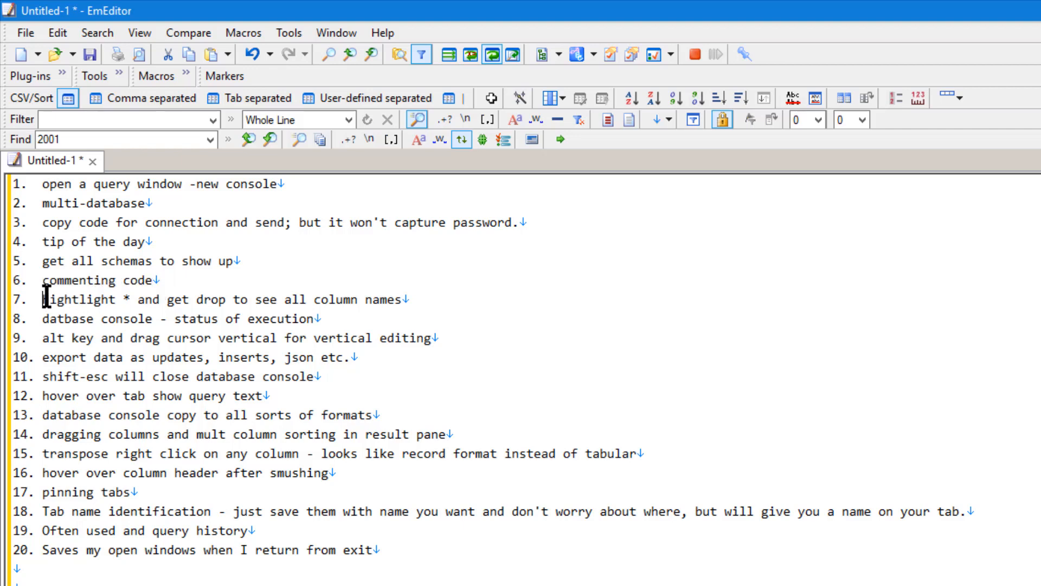
left_click_drag(46, 298, 415, 307)
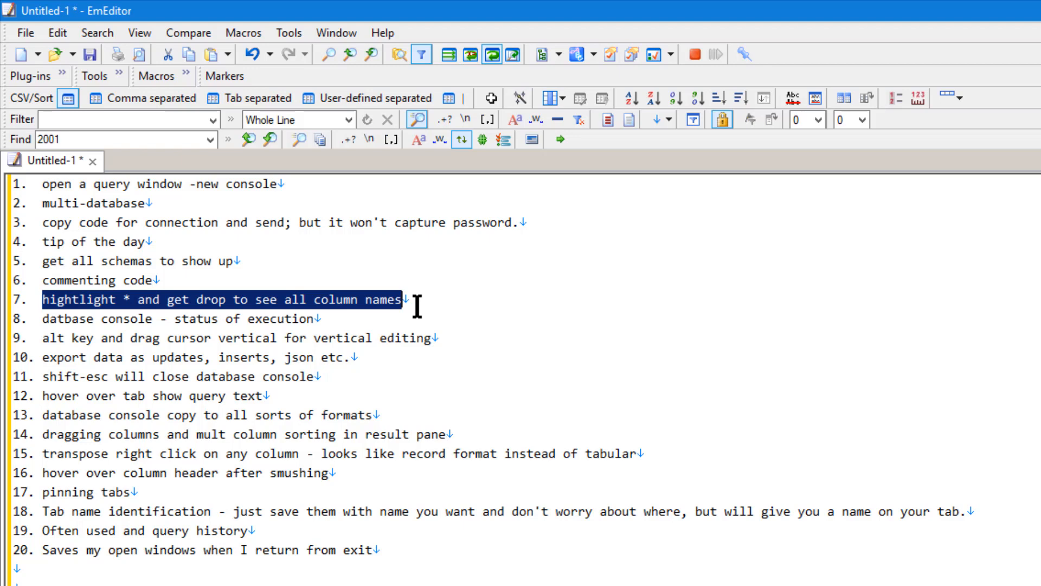
- Review items 9 to 14 of the feature list, from vertical editing to dragging and sorting result columns
left_click(255, 350)
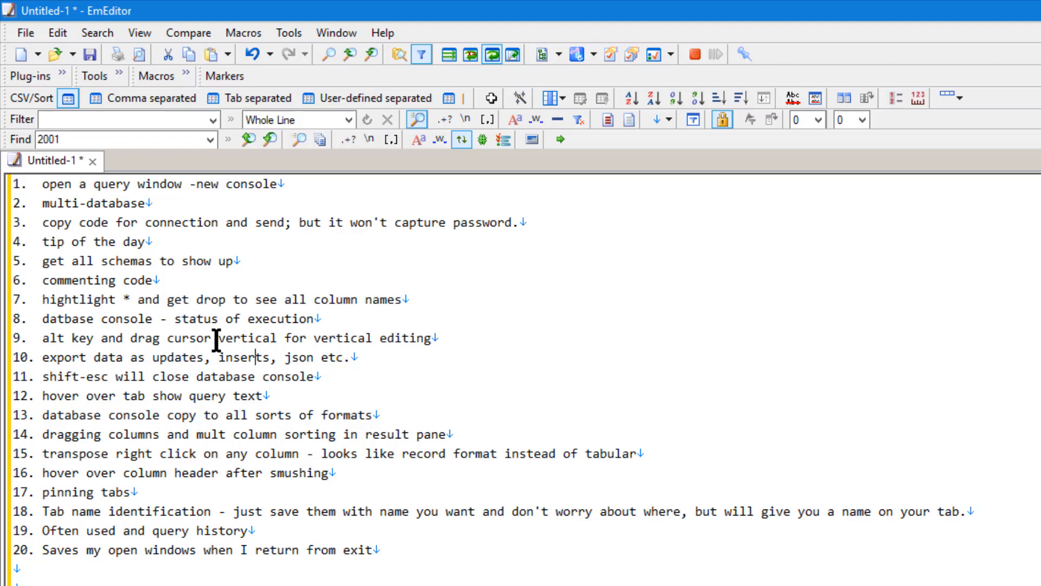
left_click(87, 337)
left_click_drag(44, 338, 439, 342)
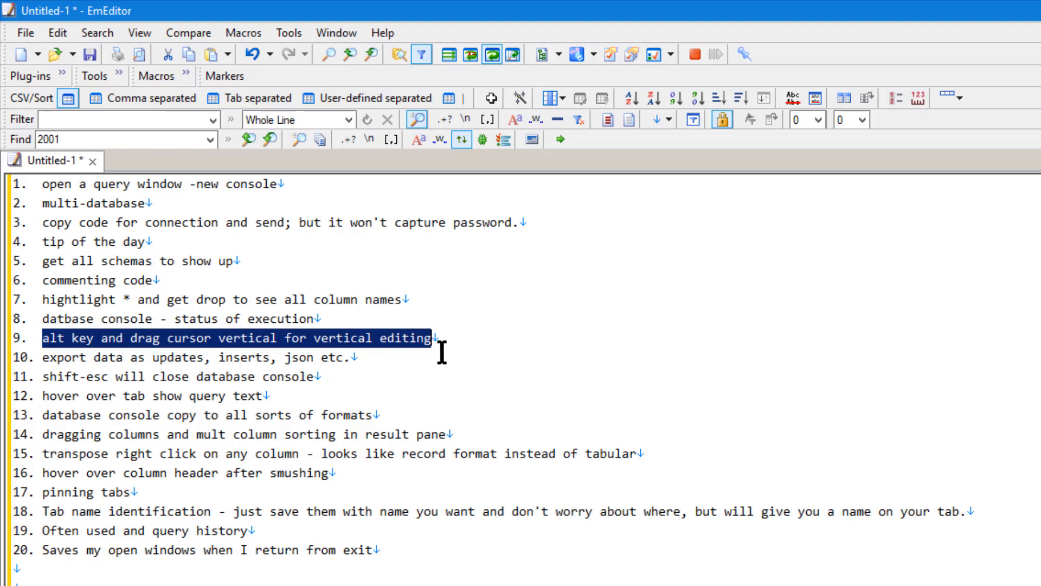
left_click(44, 357)
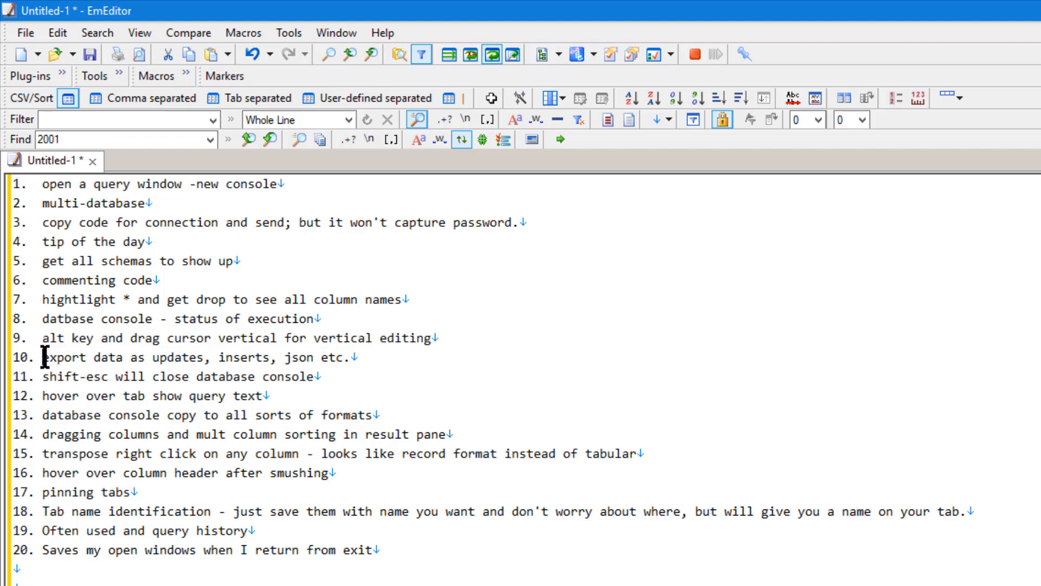
left_click_drag(45, 357, 357, 365)
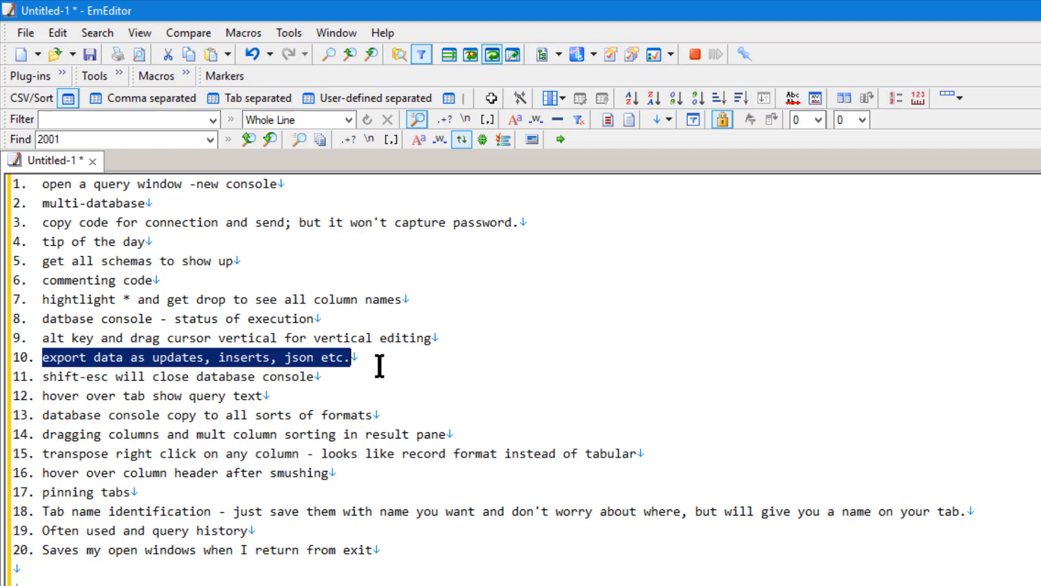
left_click(152, 376)
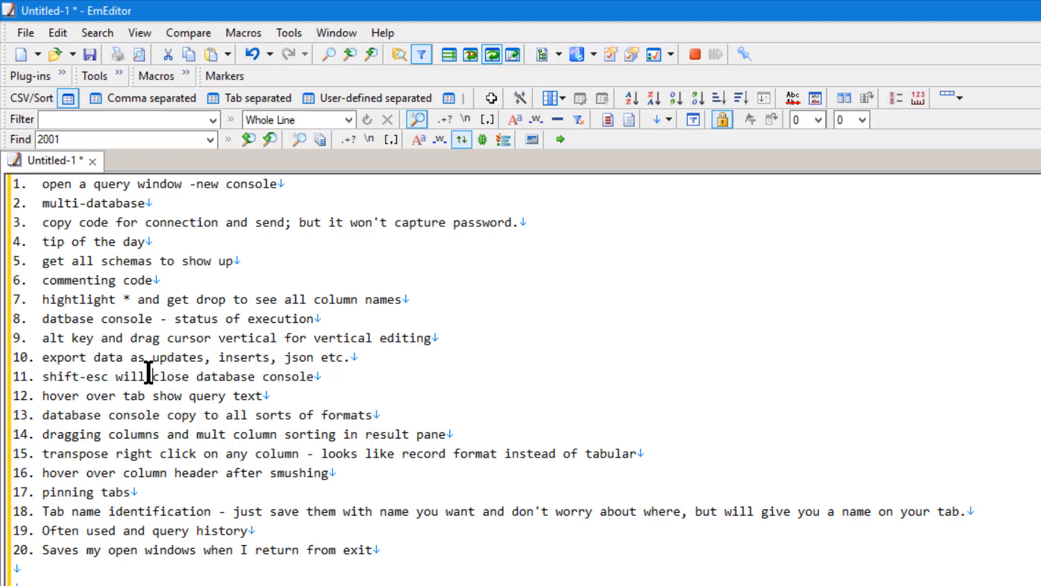
left_click_drag(49, 381, 324, 383)
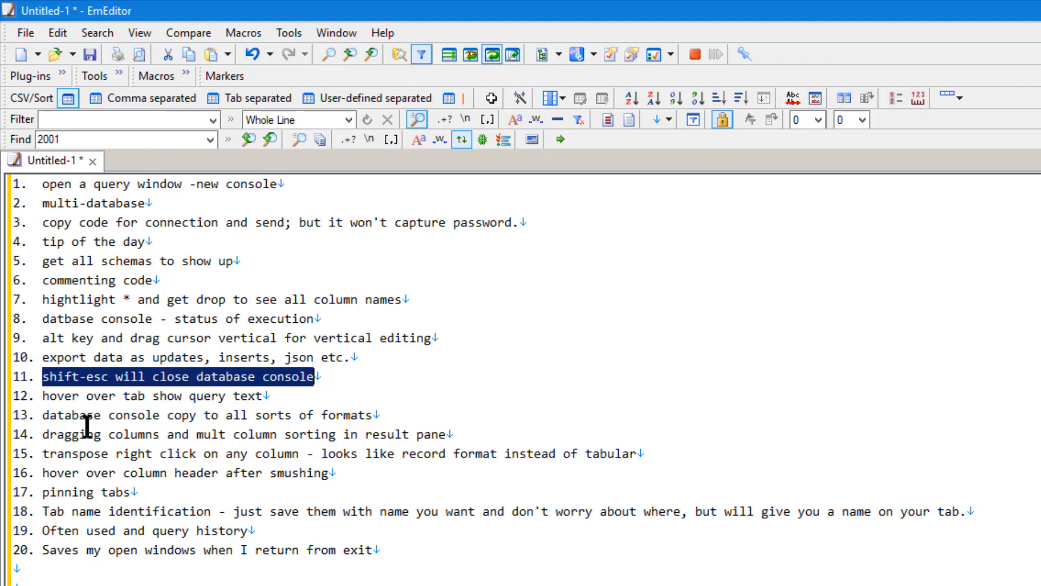
left_click(73, 408)
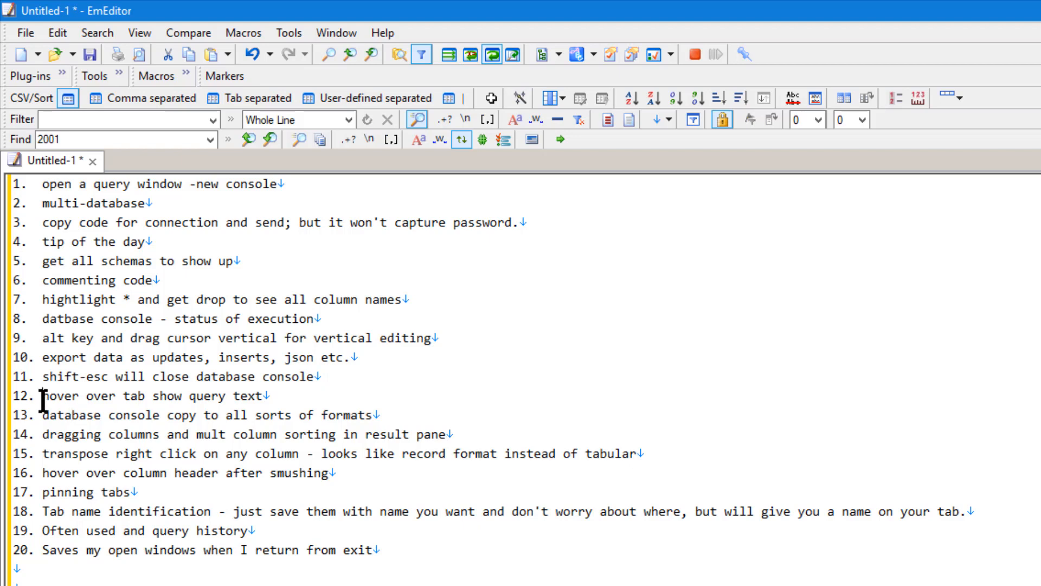
left_click_drag(43, 400, 275, 400)
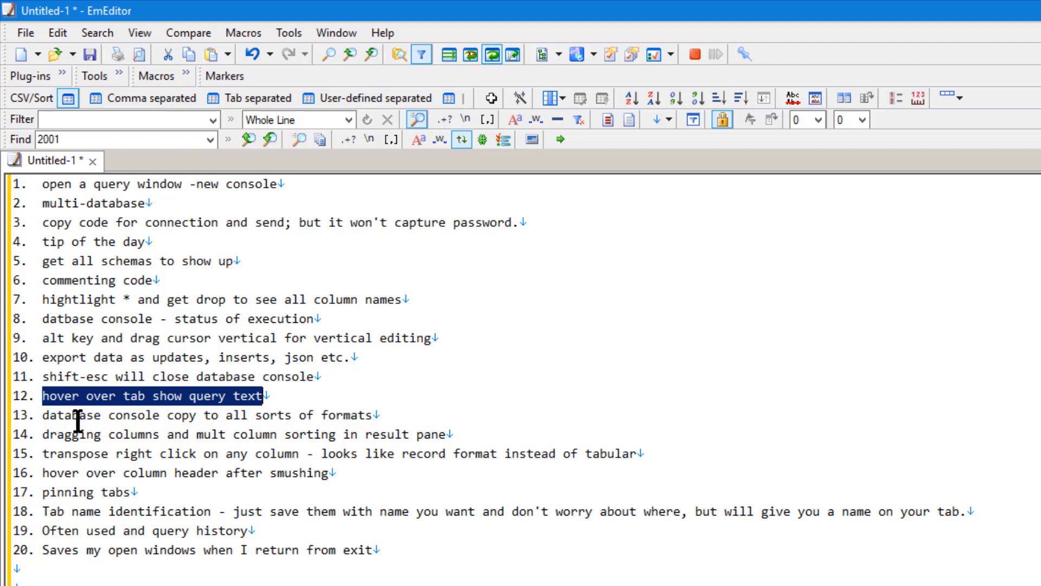
left_click(41, 419)
left_click_drag(42, 419, 388, 420)
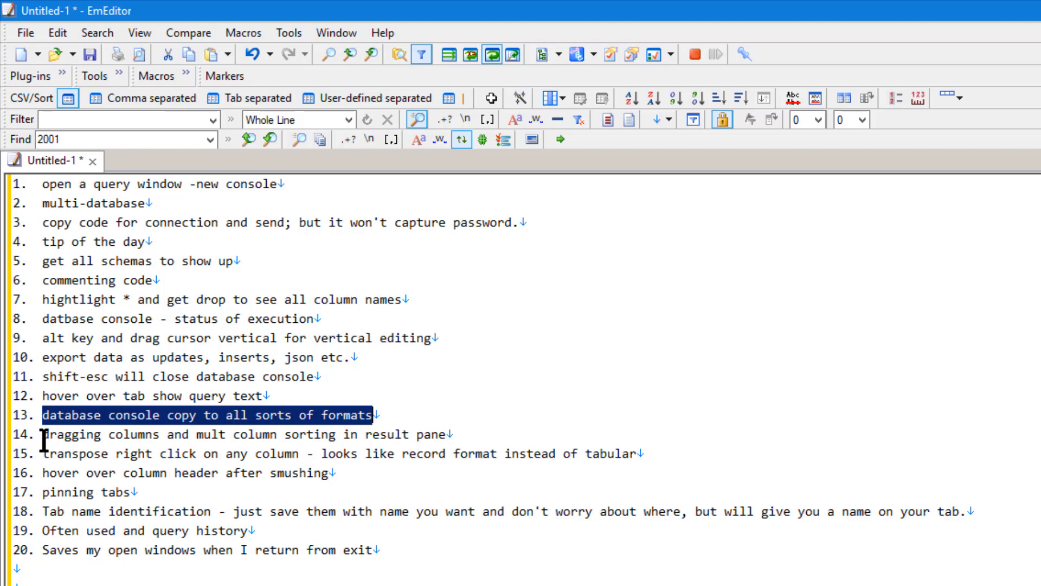
left_click_drag(42, 438, 471, 431)
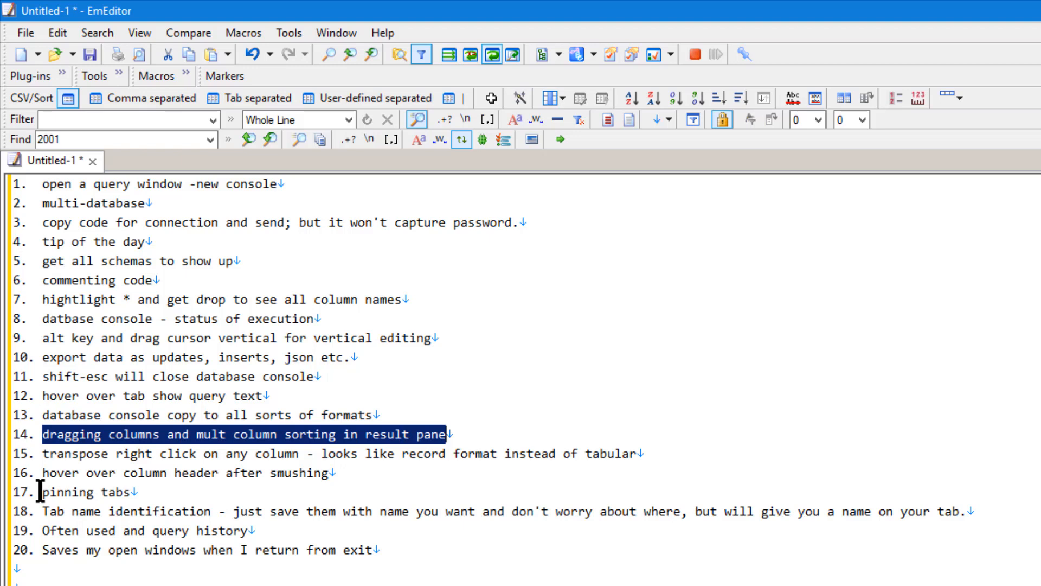
- Review items 17 to 20 of the feature list, covering tab pinning, tab names, query history and saved windows
left_click_drag(42, 491, 142, 491)
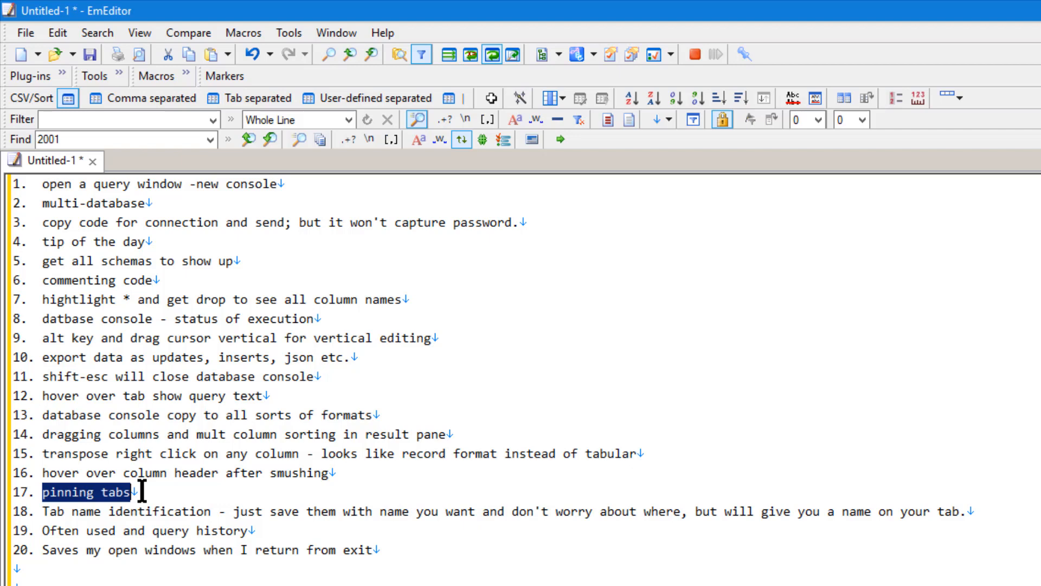
left_click(178, 525)
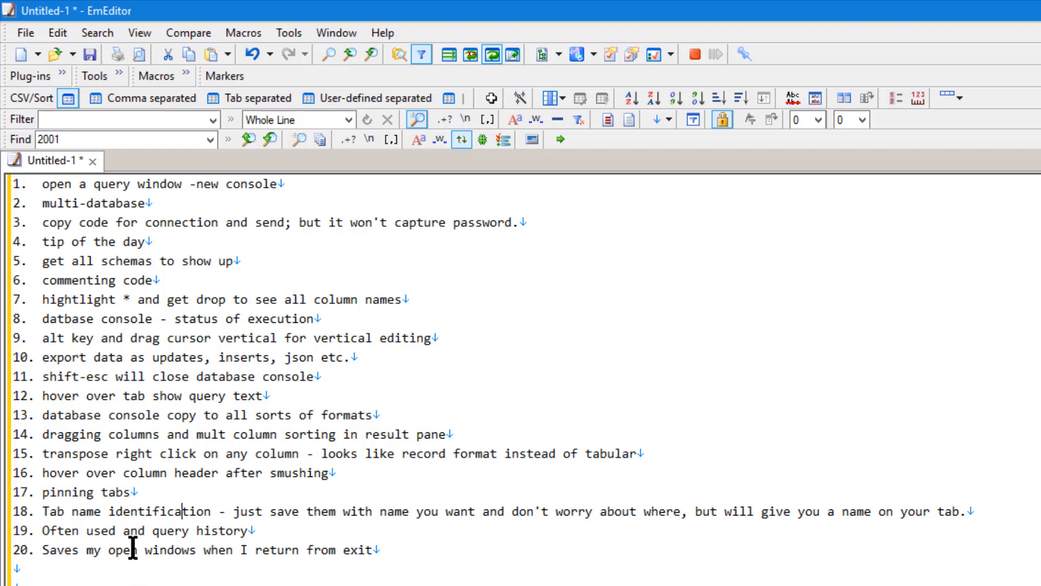
left_click(41, 537)
left_click_drag(42, 537, 252, 537)
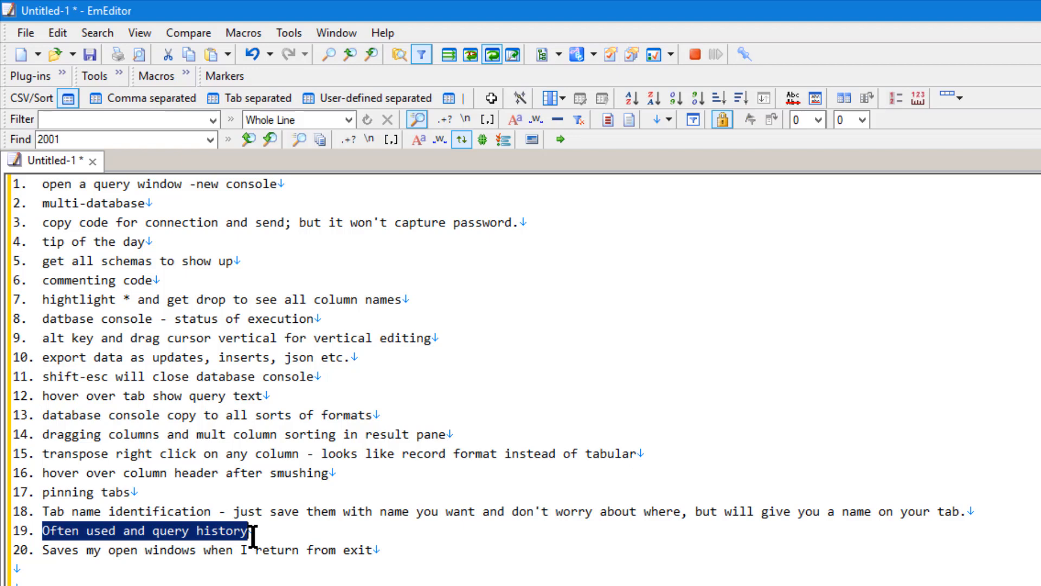
left_click(284, 534)
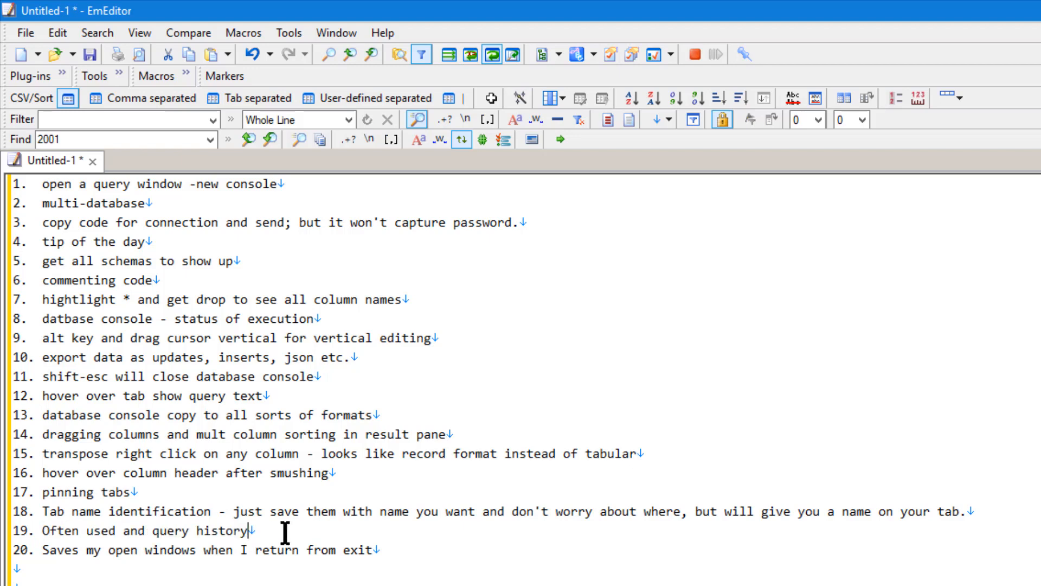
left_click(389, 551)
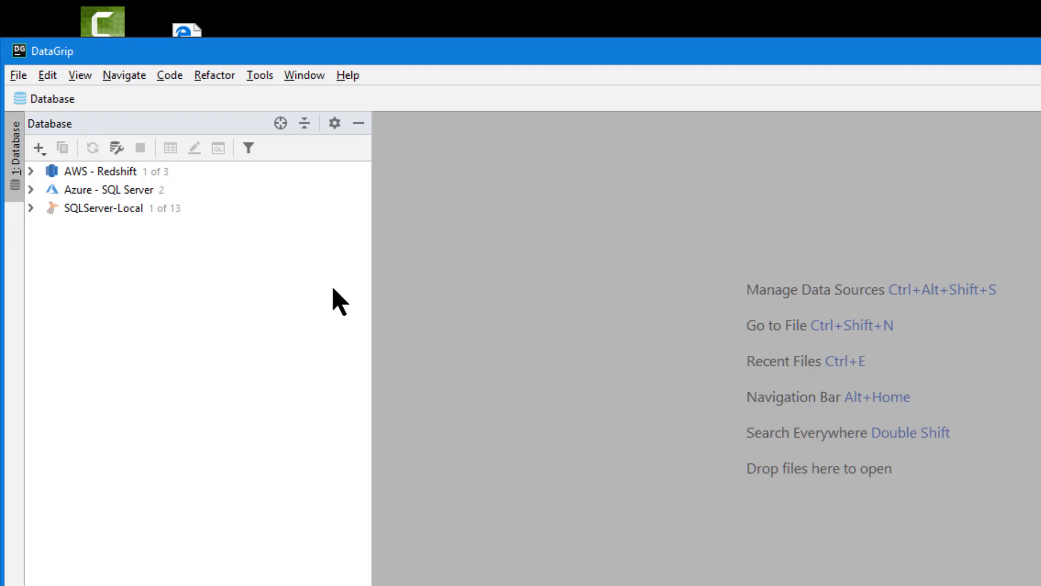
- In DataGrip, expand the Azure - SQL Server data source and open a new query console for it
left_click(85, 193)
left_click(85, 208)
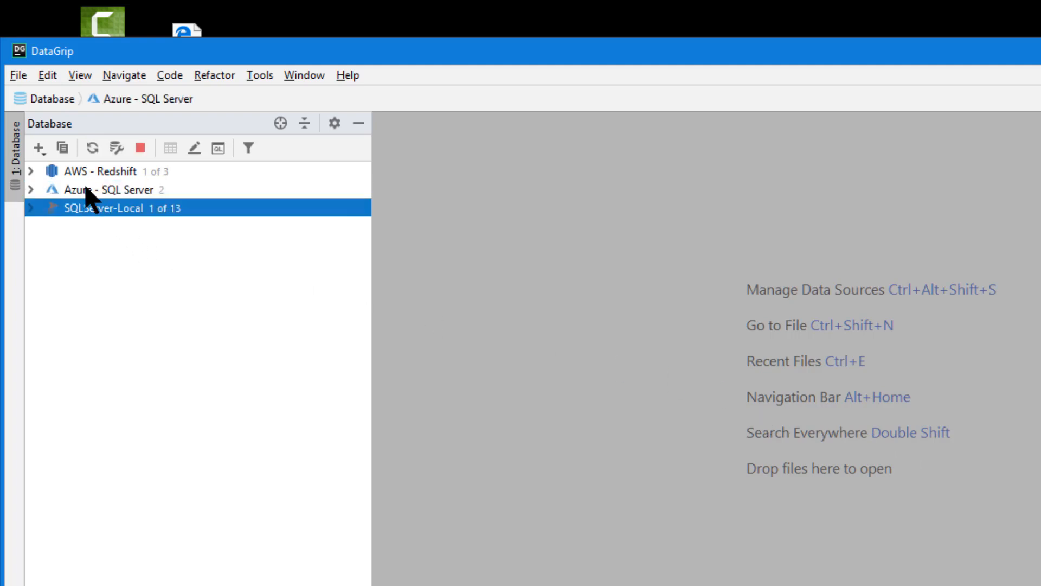
left_click(90, 171)
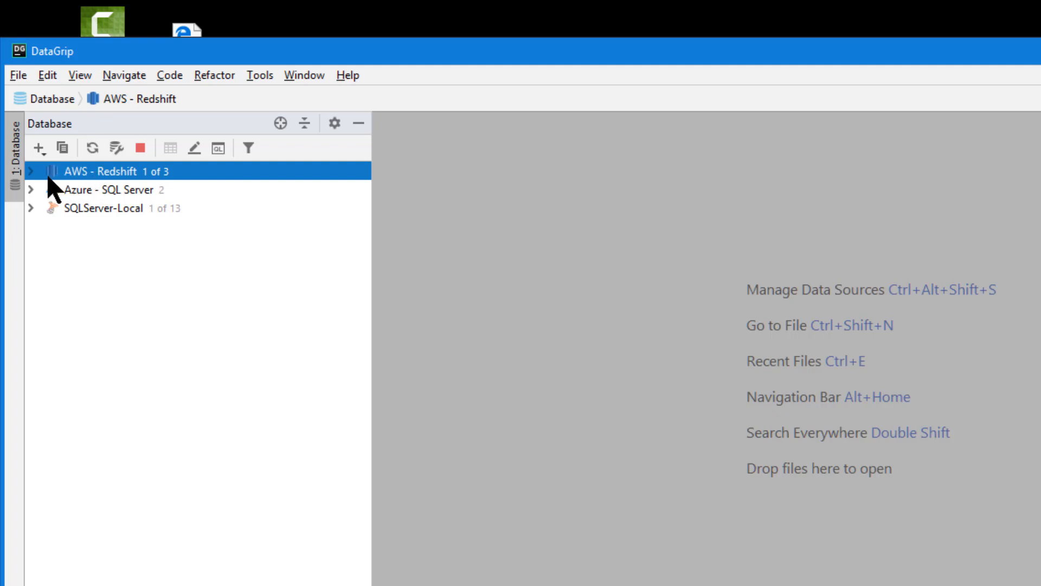
left_click(31, 189)
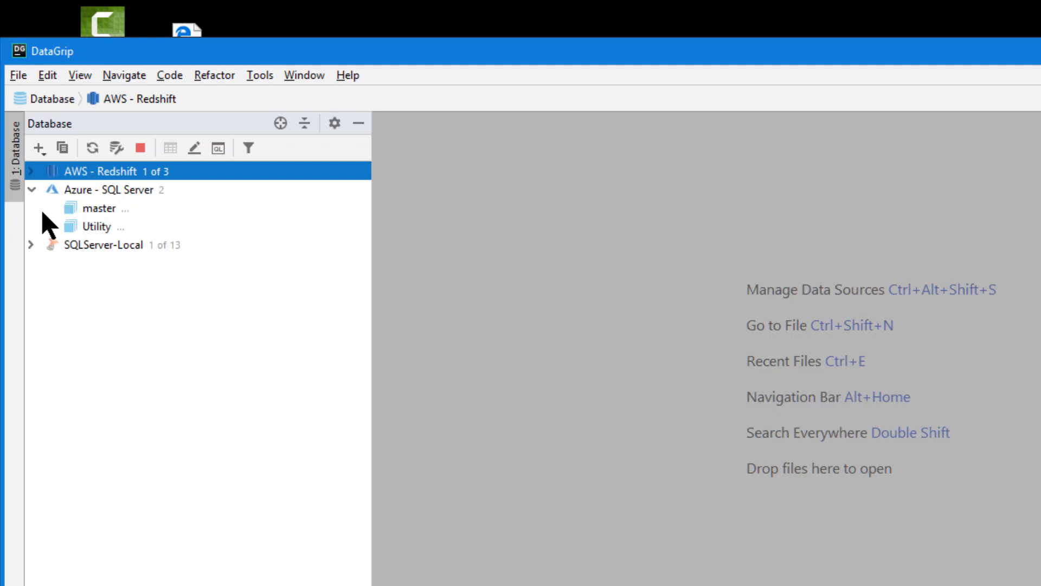
left_click(93, 191)
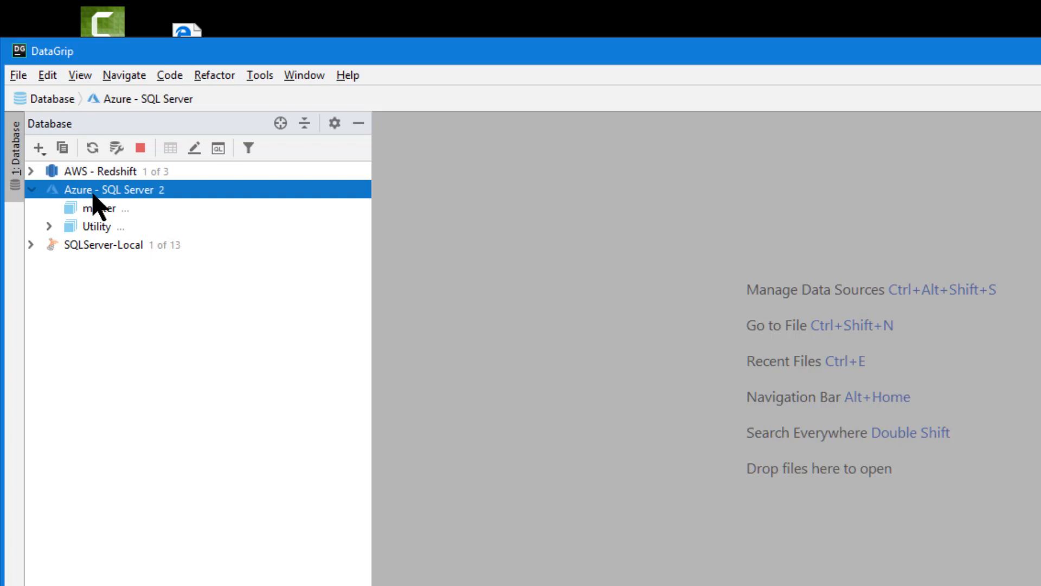
right_click(94, 195)
mouse_move(97, 201)
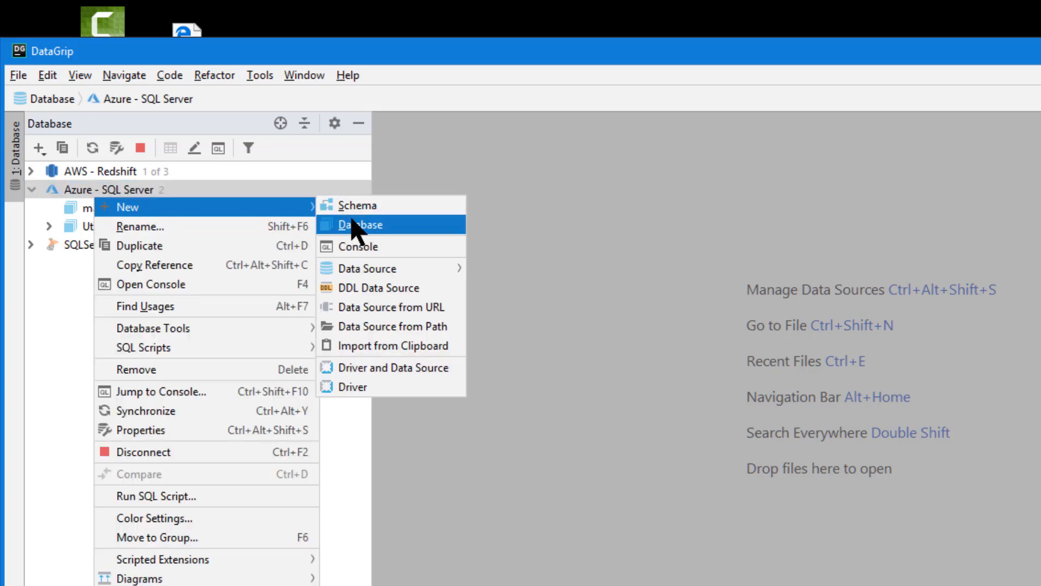
left_click(362, 254)
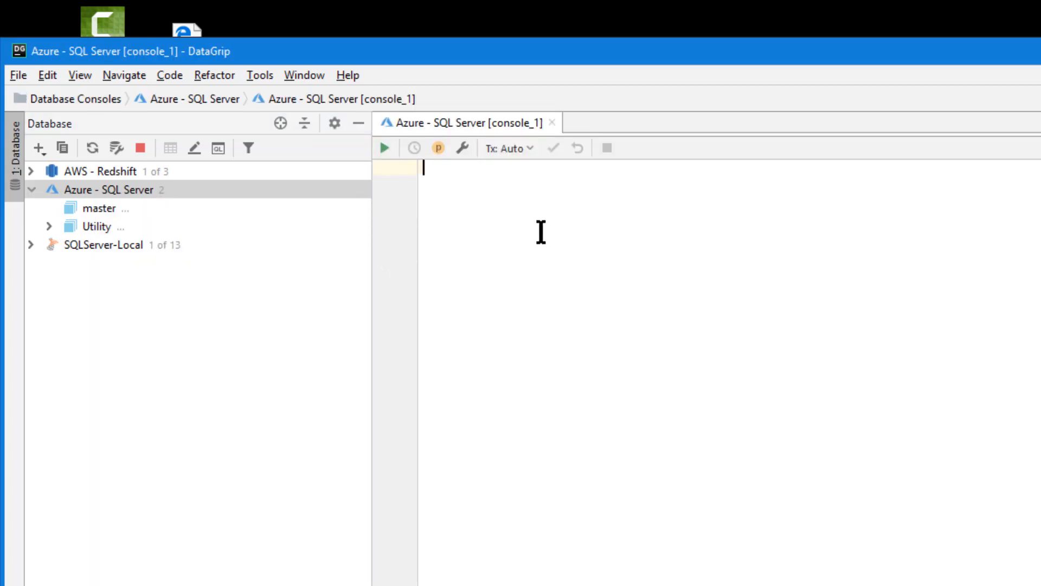
- Hide and restore the Database explorer twice, and collapse the Azure - SQL Server data source
left_click(197, 326)
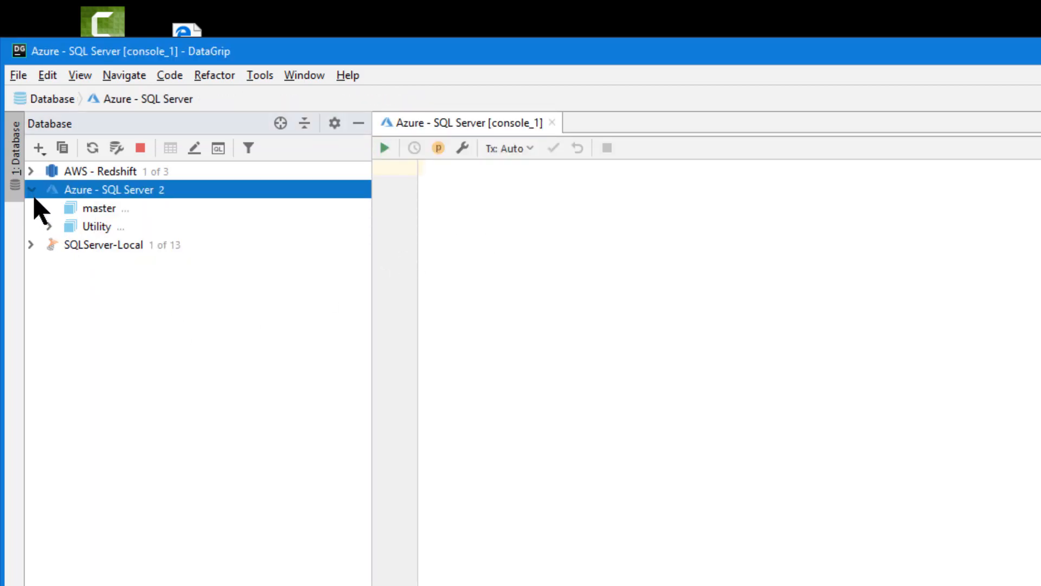
left_click(24, 182)
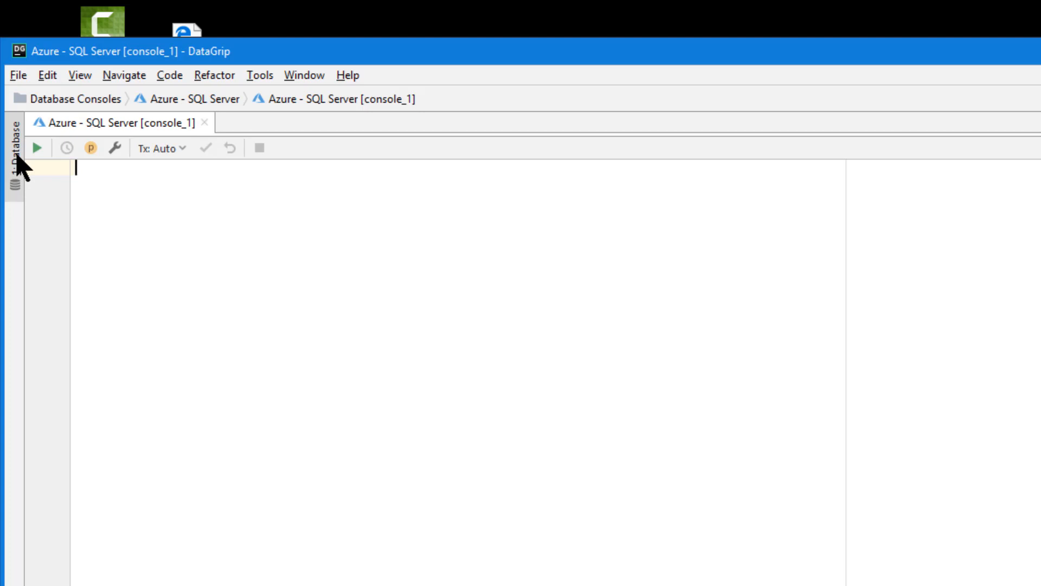
left_click(17, 157)
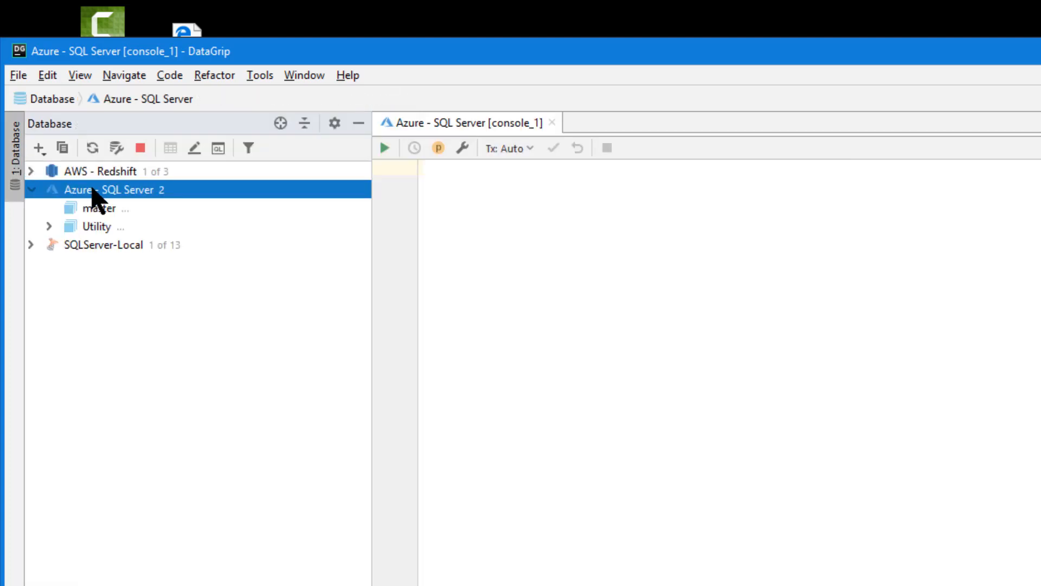
left_click(359, 126)
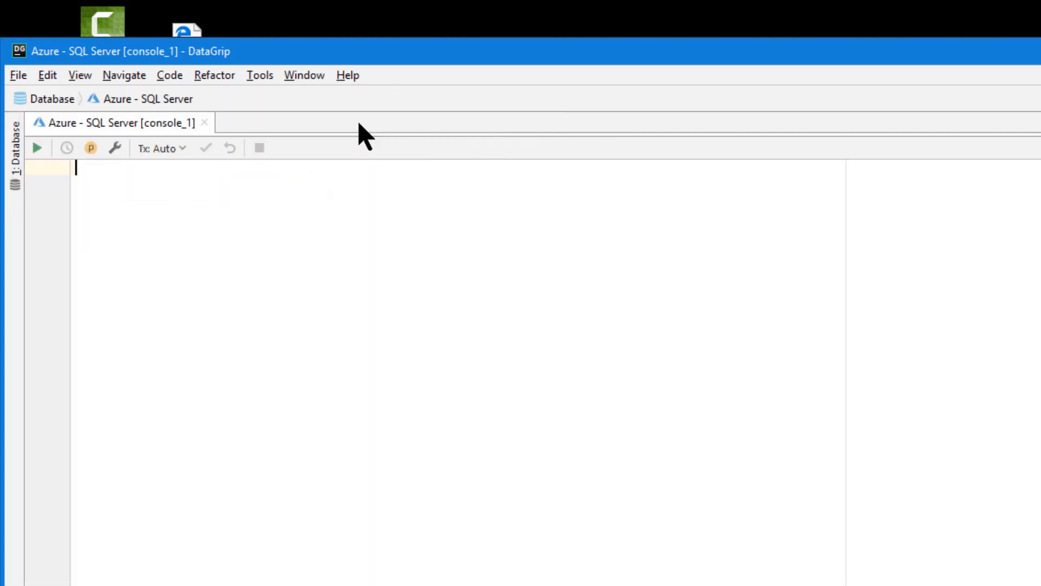
left_click(12, 162)
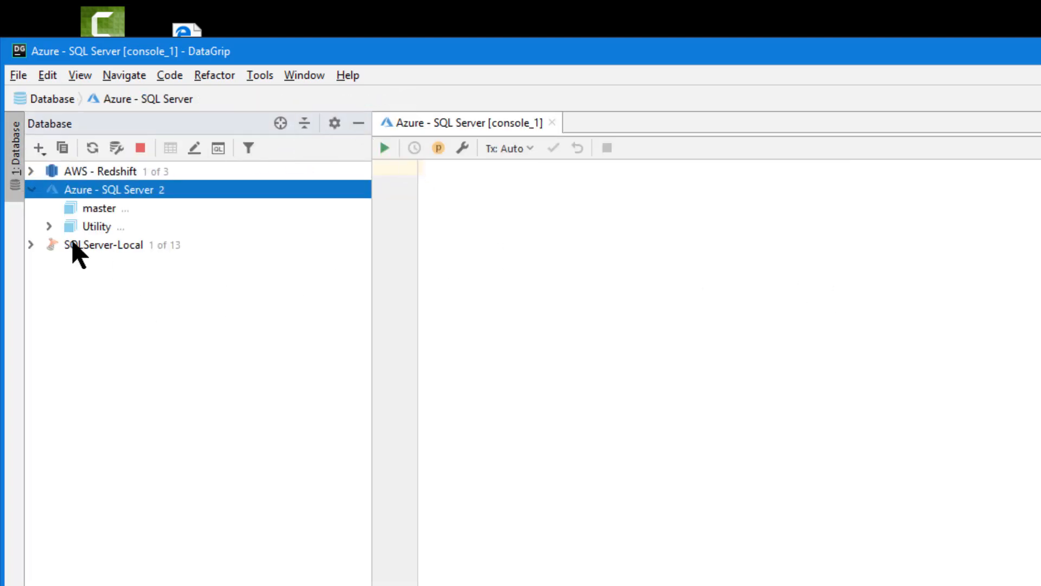
left_click(31, 190)
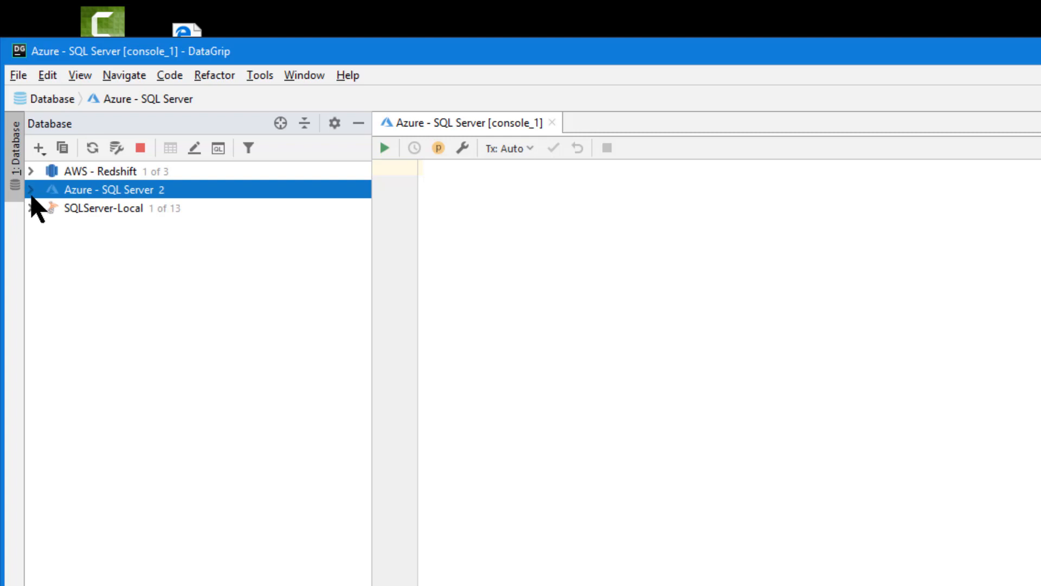
- Go through the AWS - Redshift, Azure - SQL Server and SQLServer-Local data sources in the Database explorer
left_click(90, 172)
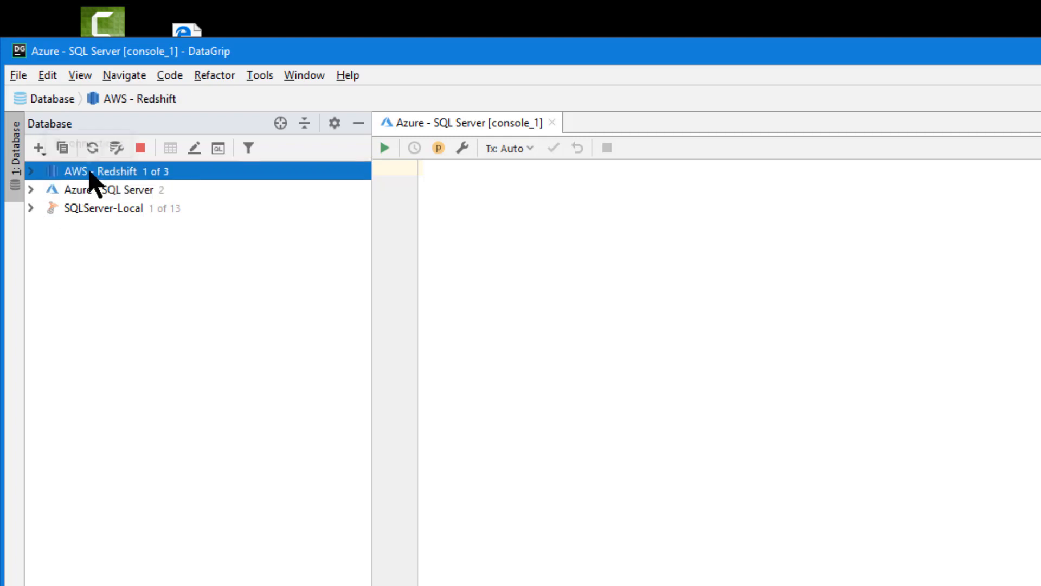
left_click(91, 191)
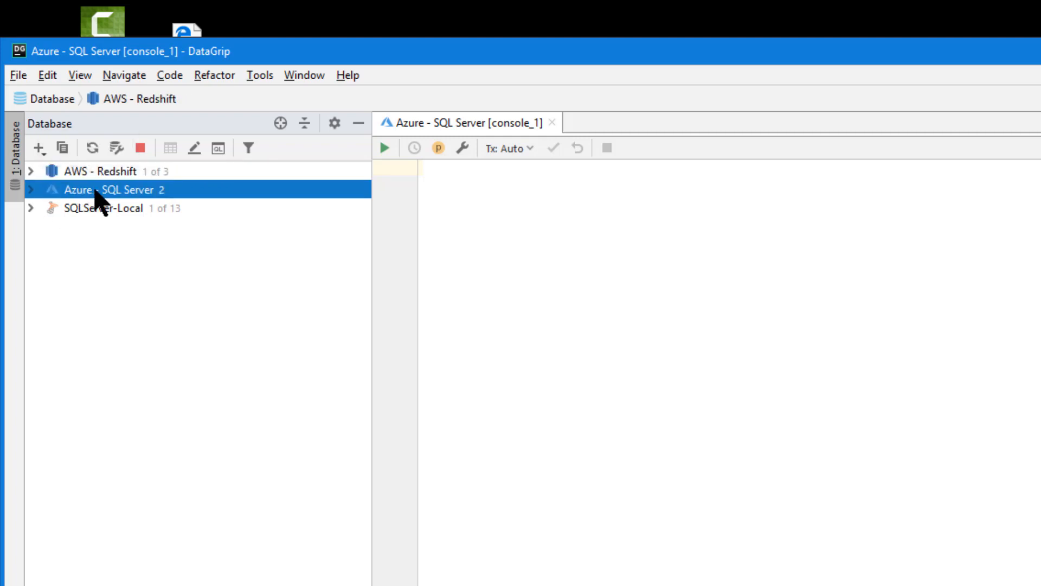
left_click(128, 209)
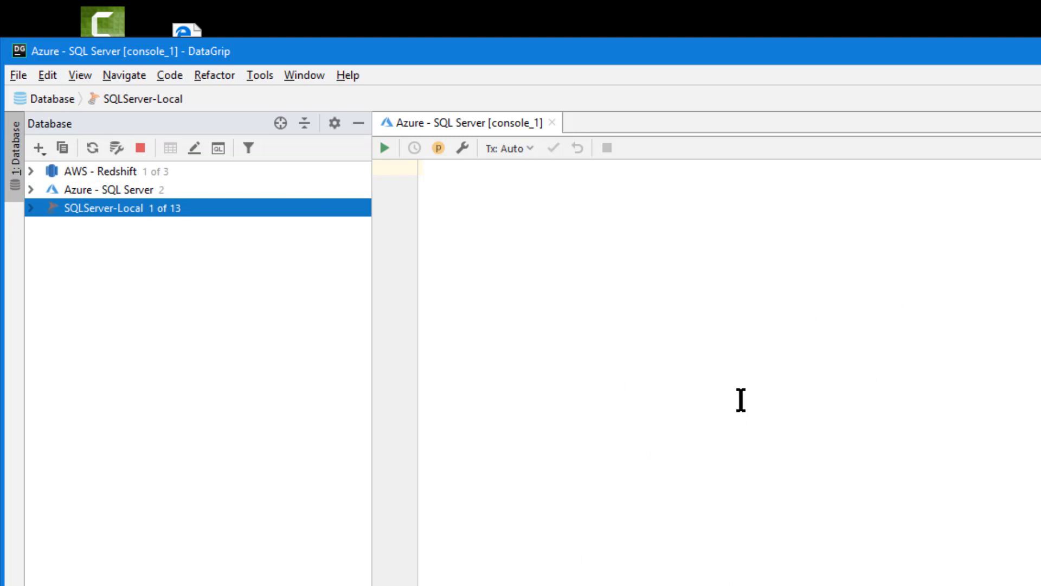
left_click(125, 172)
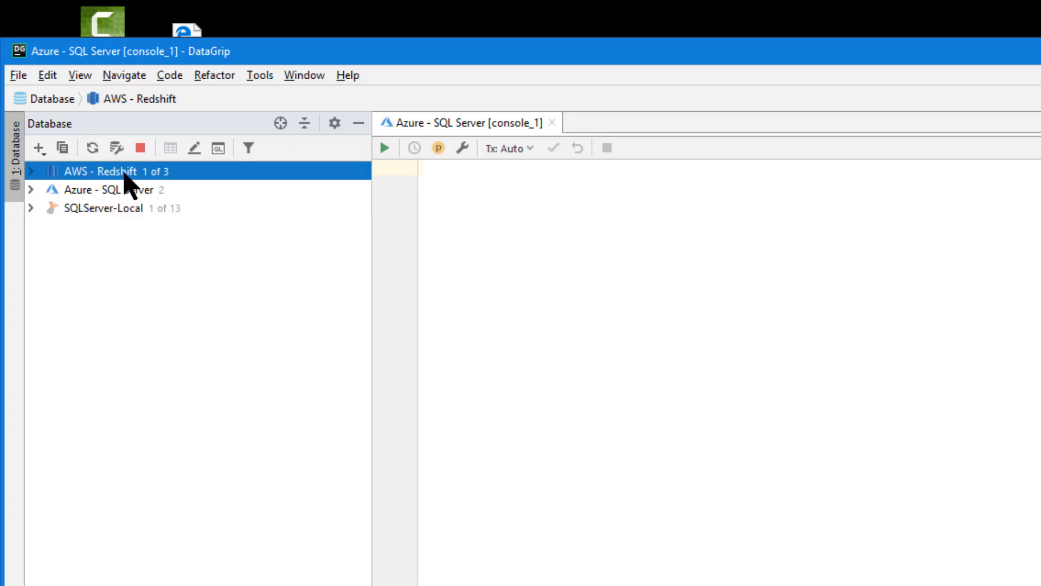
left_click(133, 191)
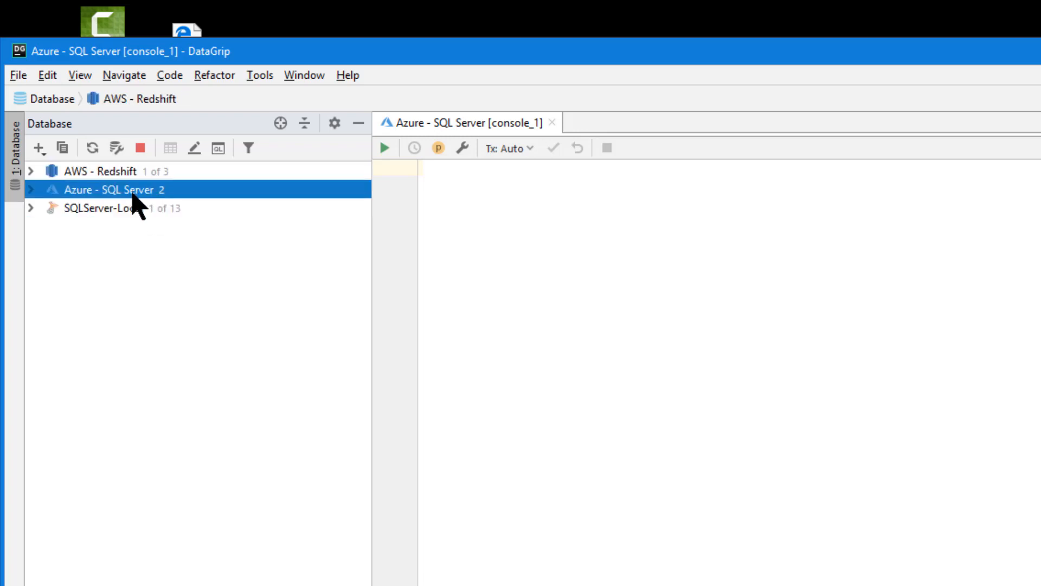
left_click(140, 212)
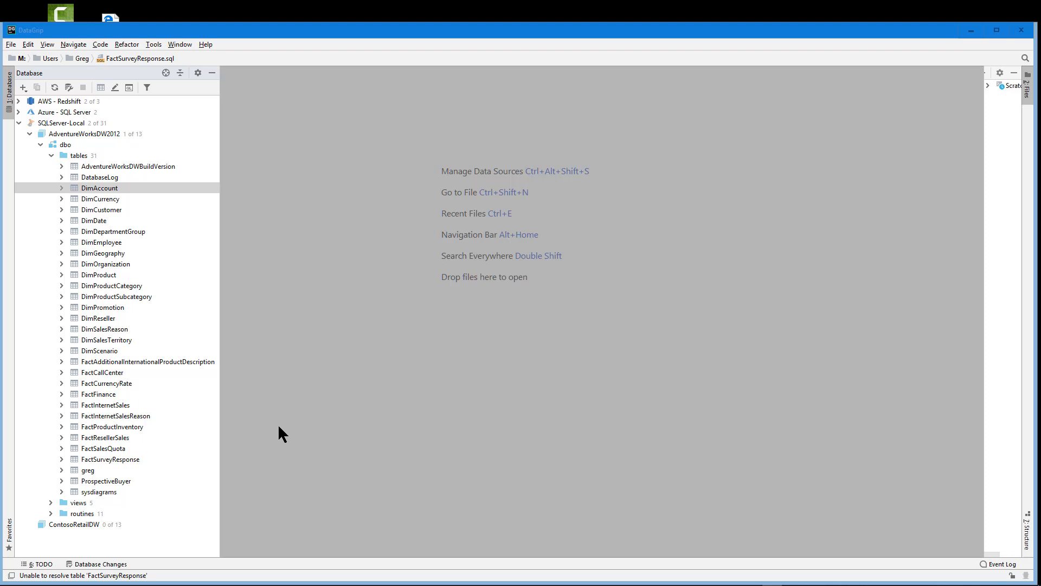
- Collapse the SQLServer-Local data source and copy the AWS - Redshift data source settings to the clipboard
left_click(19, 122)
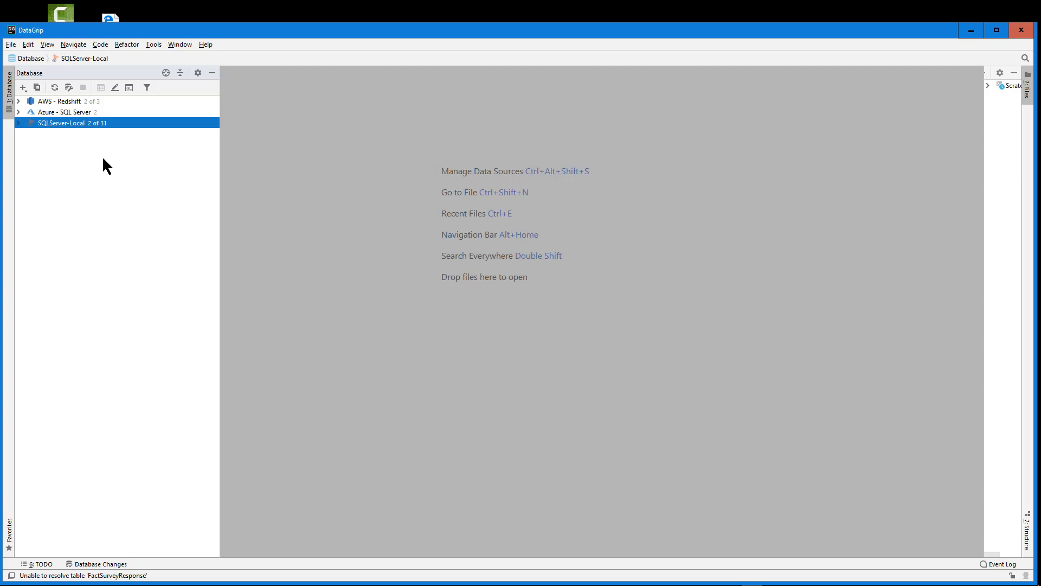
left_click(47, 99)
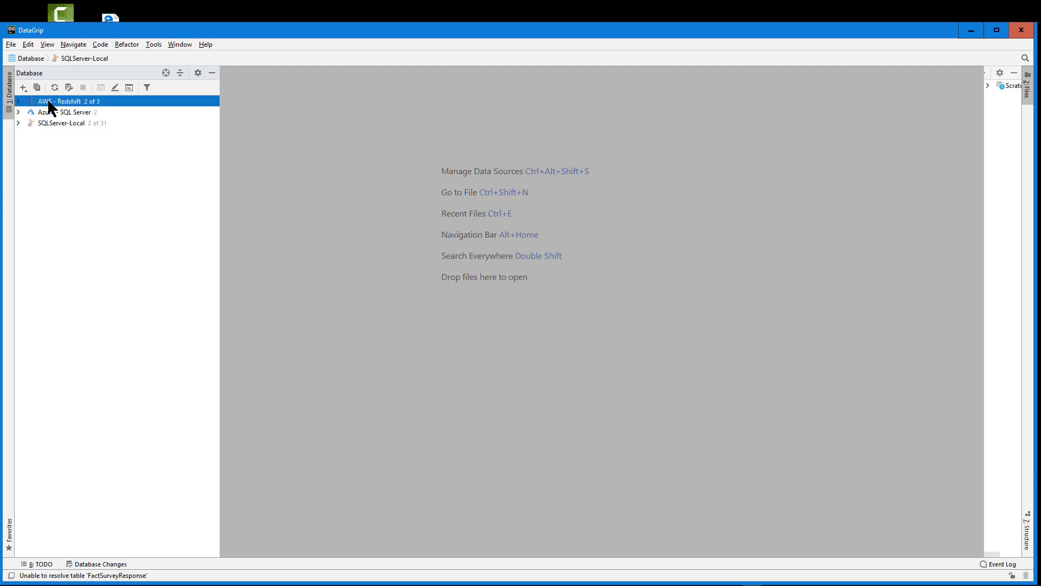
right_click(47, 99)
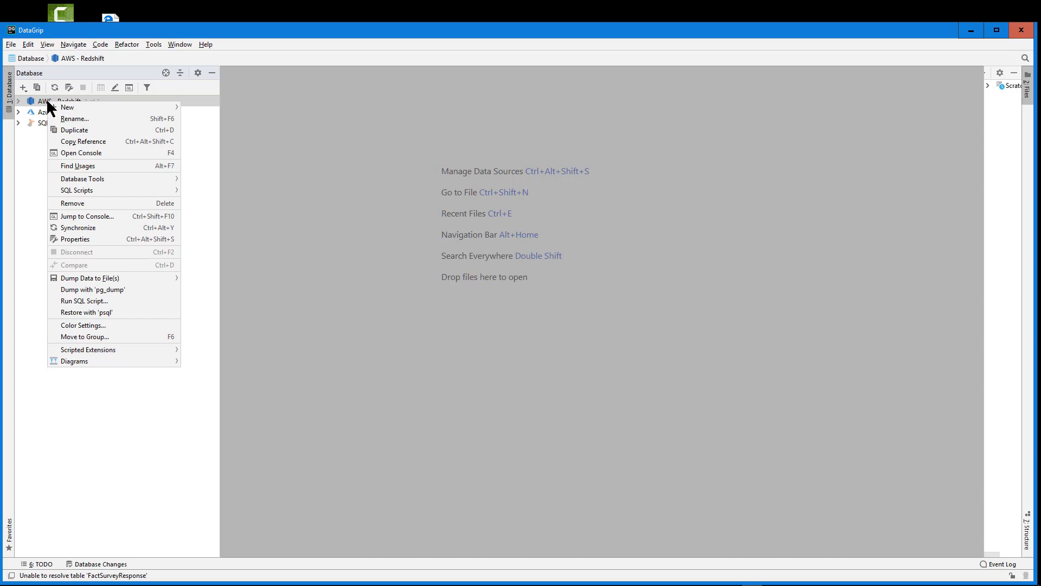
left_click(34, 153)
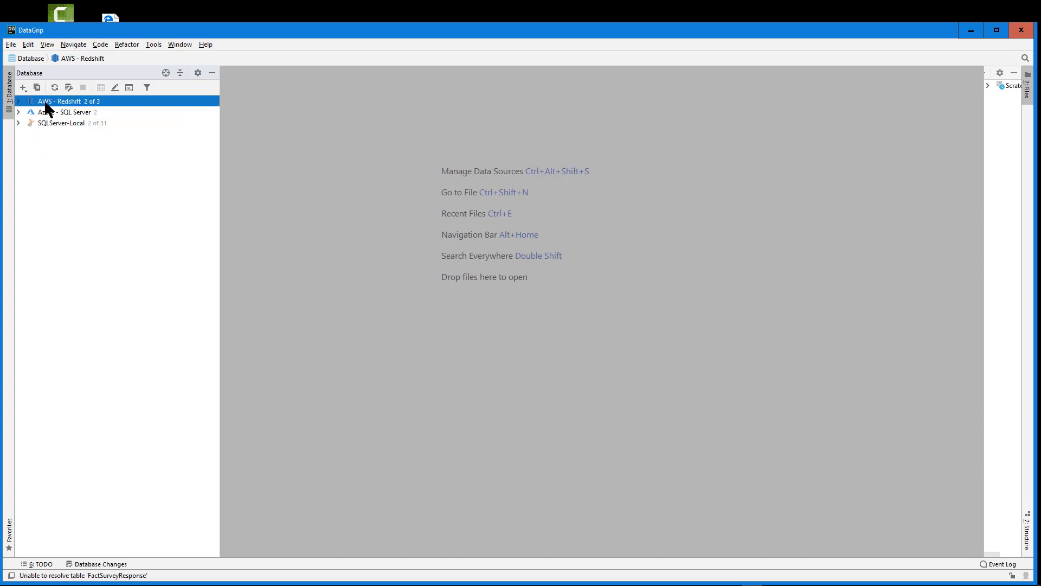
right_click(46, 101)
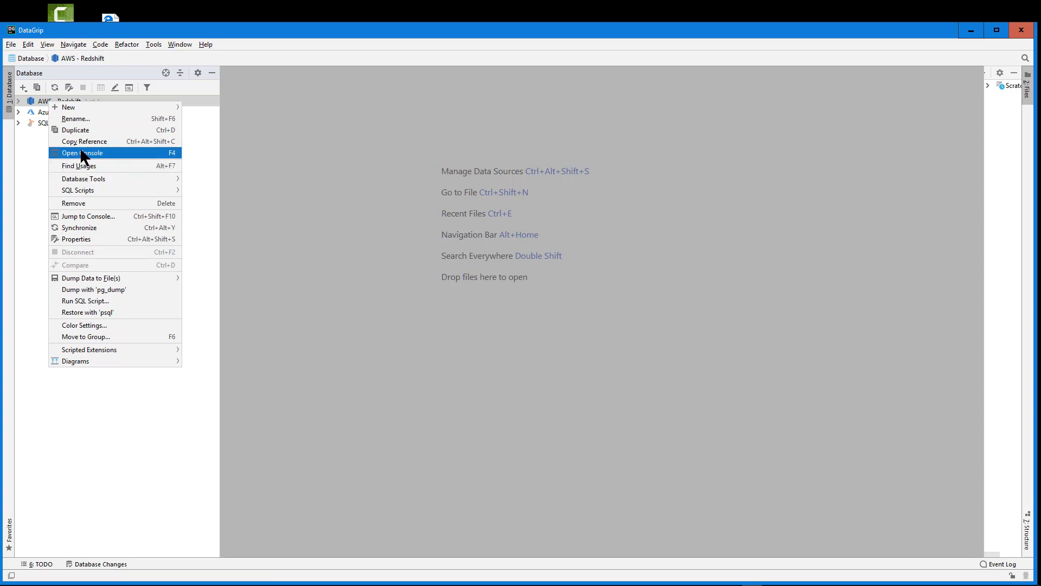
mouse_move(87, 182)
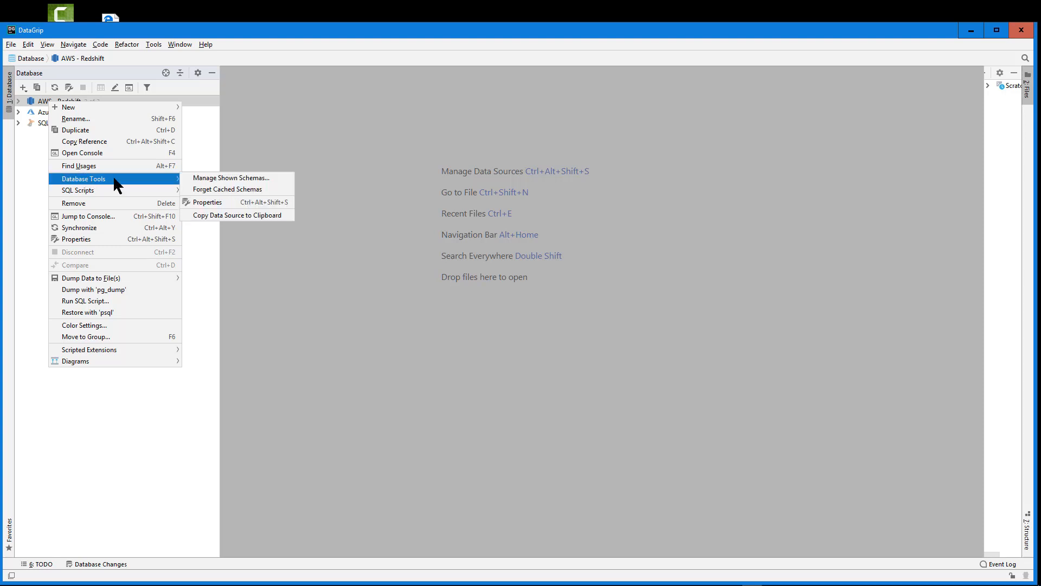
left_click(231, 215)
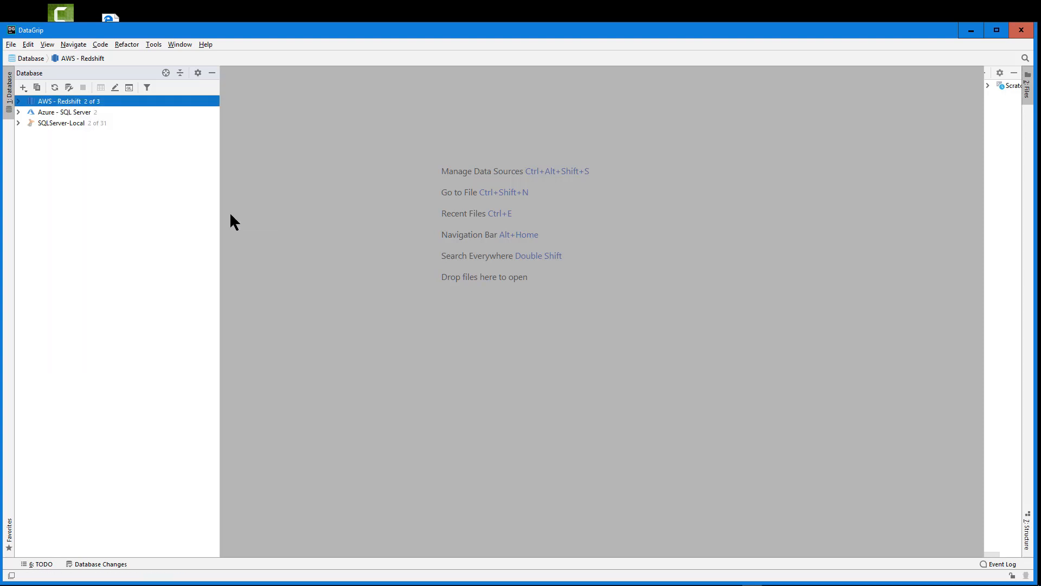
- Switch to the untitled Notepad document, replace its query with the copied data source settings, and copy the whole settings text
mouse_move(609, 578)
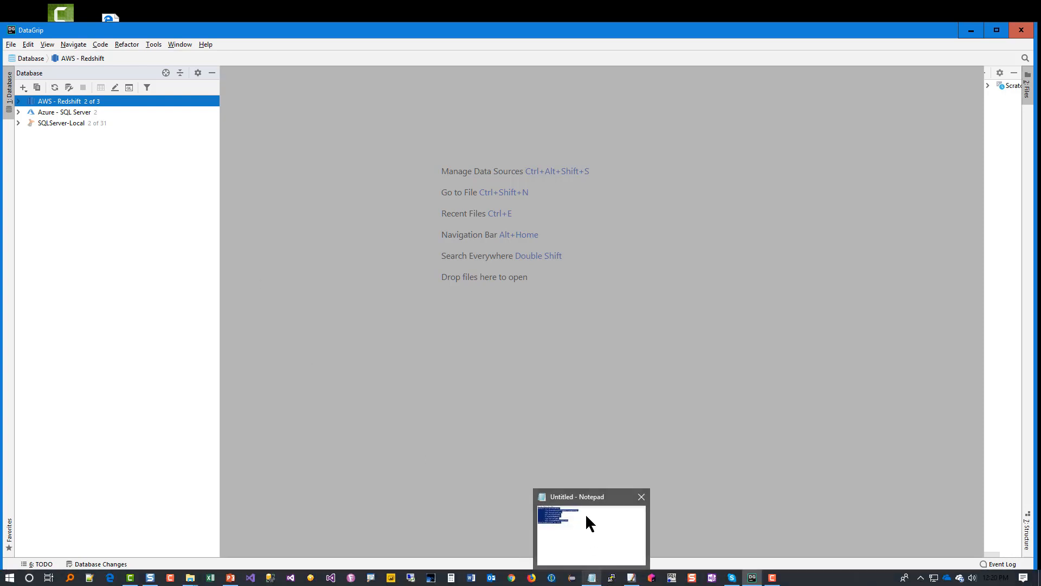
left_click(585, 513)
left_click_drag(204, 220, 29, 60)
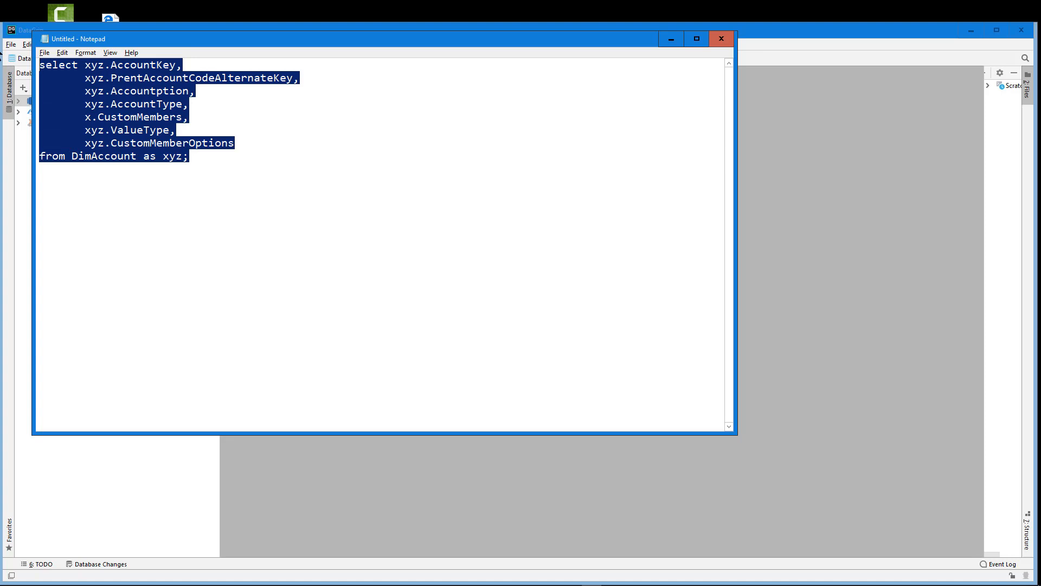
key("ctrl+v")
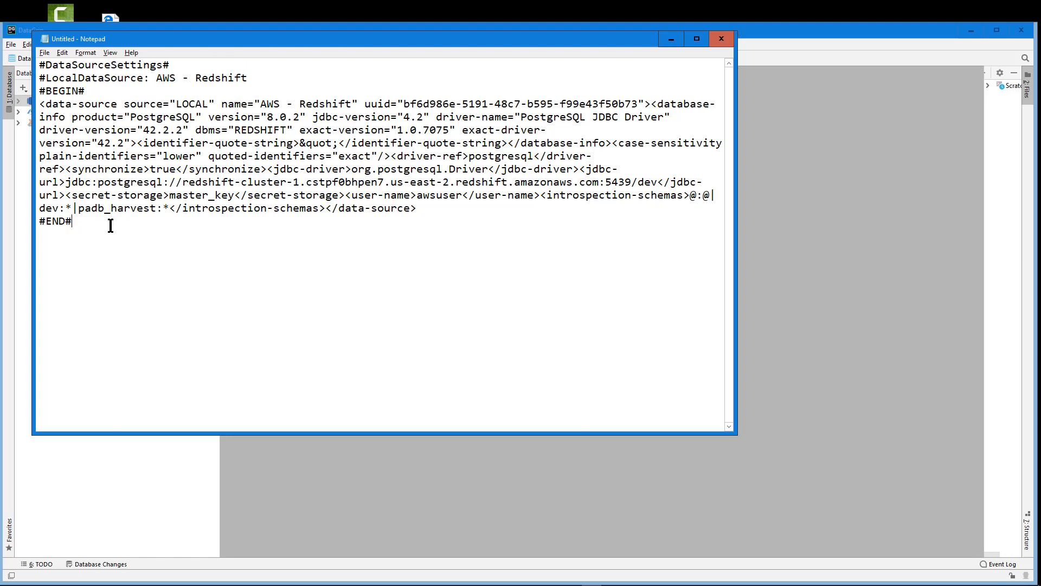
left_click_drag(110, 224, 22, 67)
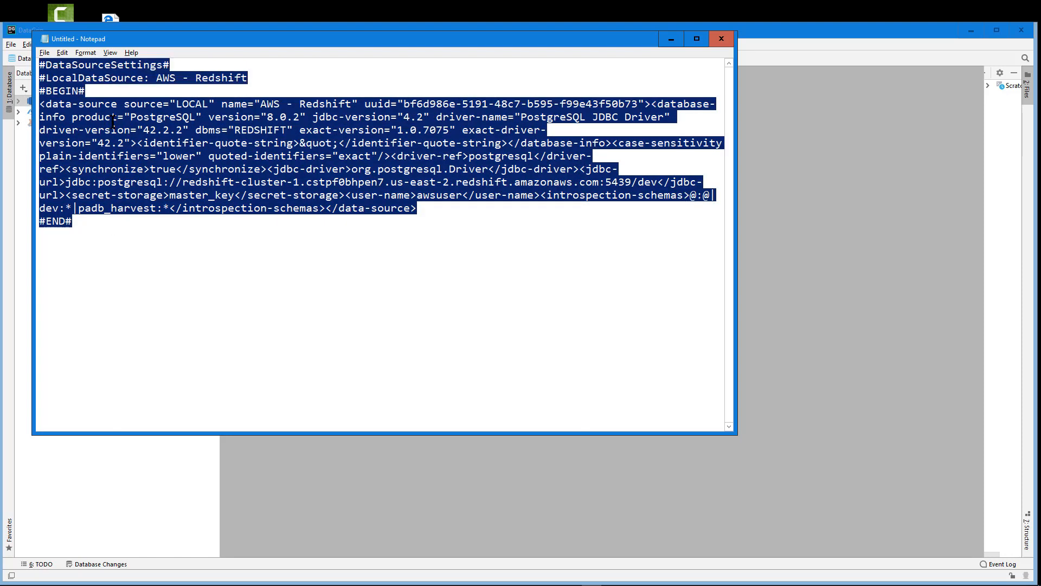
right_click(143, 131)
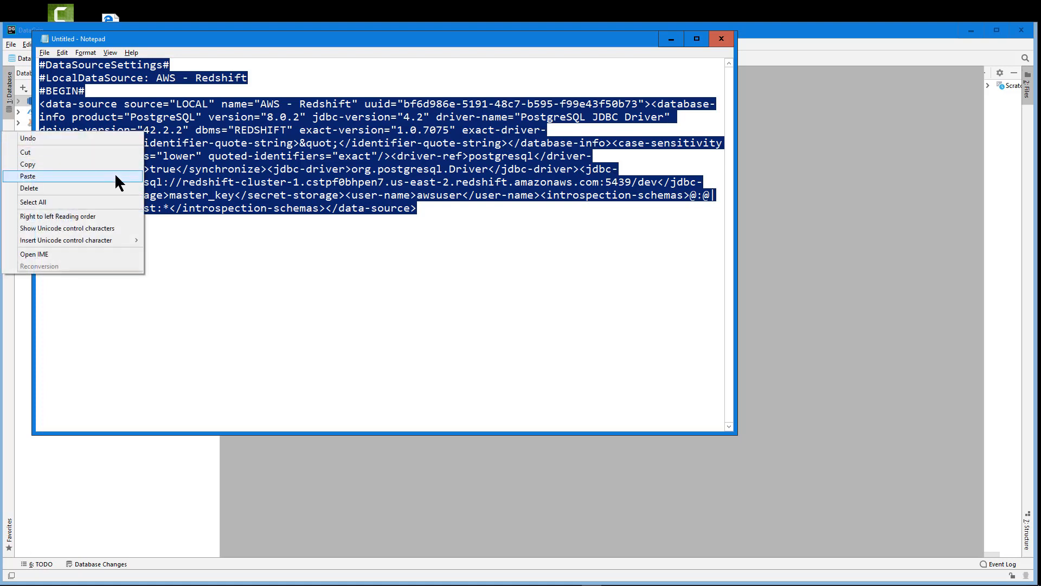
left_click(87, 164)
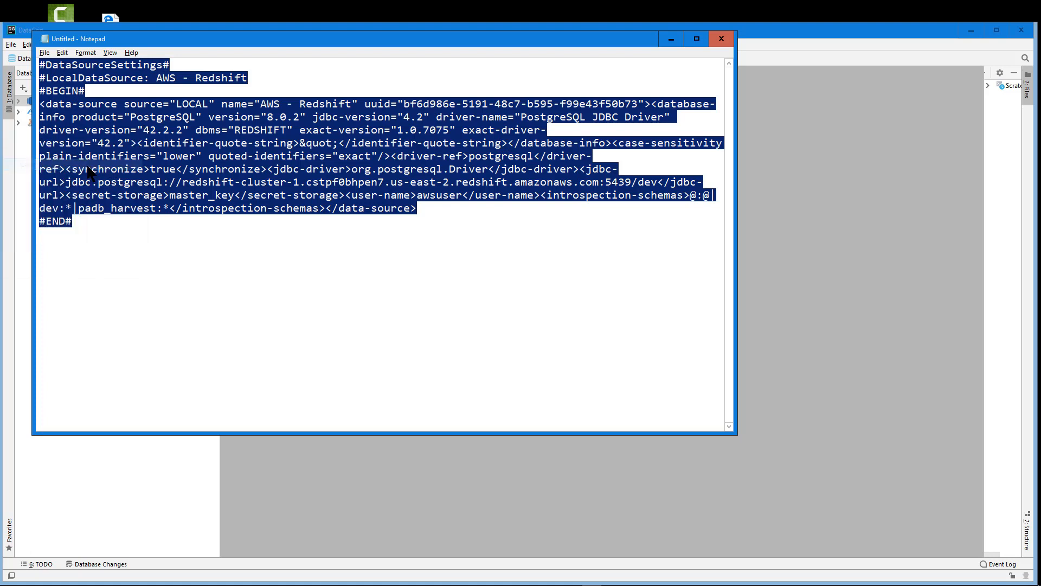
- Return to DataGrip and import a new data source from the copied AWS - Redshift settings on the clipboard
left_click(292, 470)
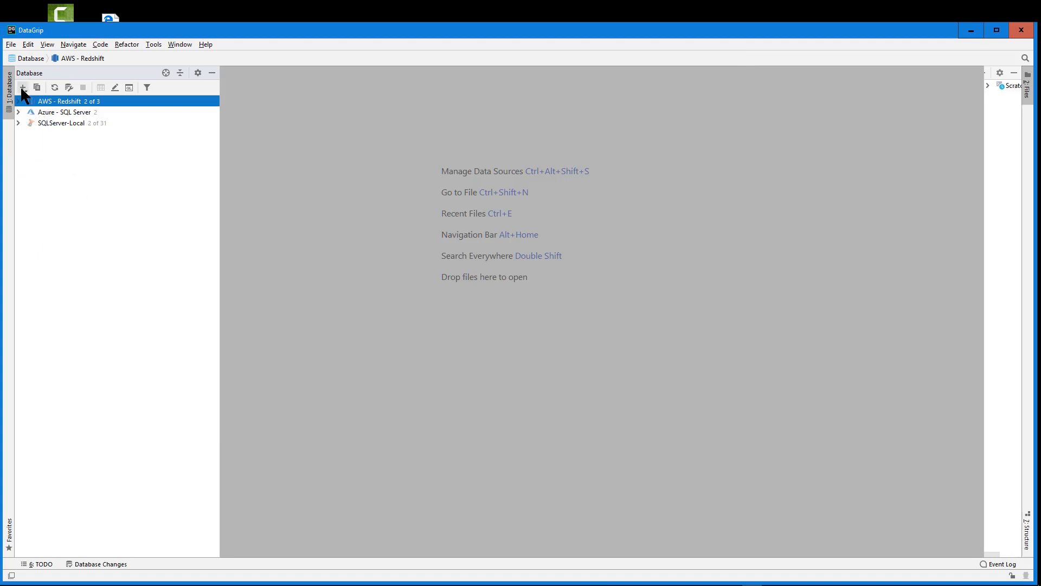
right_click(39, 99)
mouse_move(89, 104)
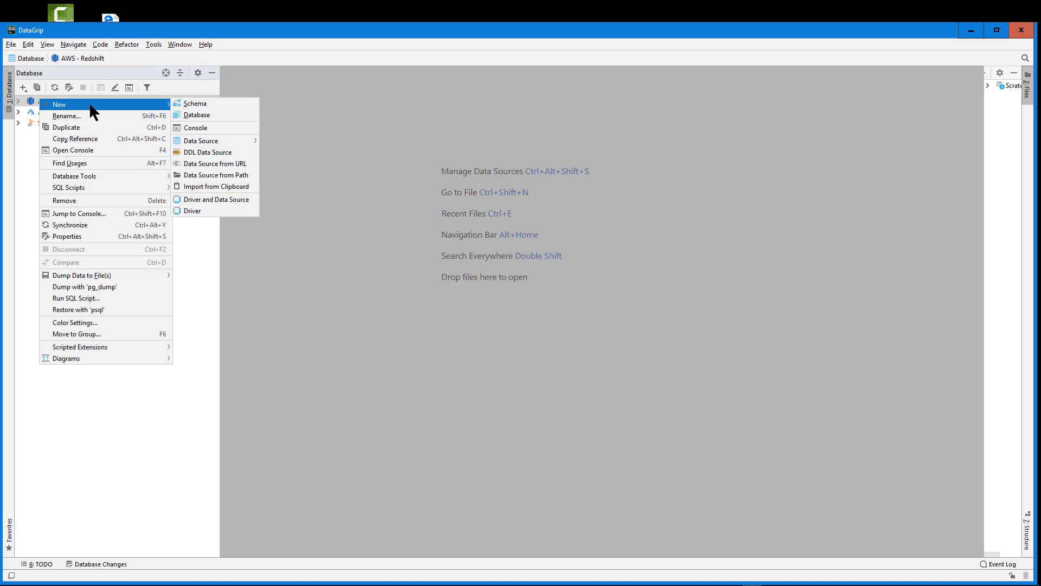
left_click(208, 187)
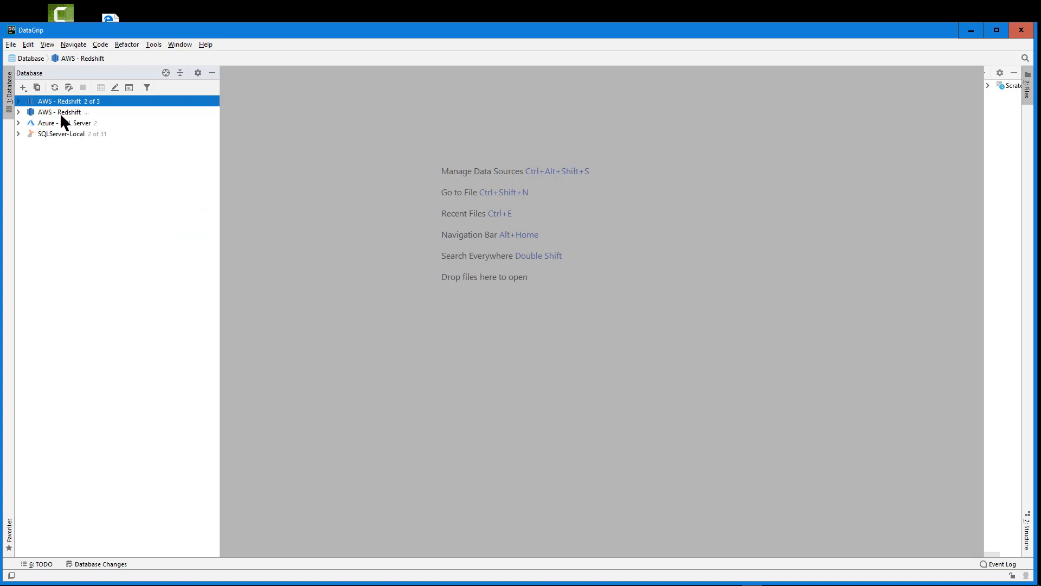
- Open the imported AWS - Redshift data source's properties, test its connection, and cancel both the password request and the properties
left_click(59, 112)
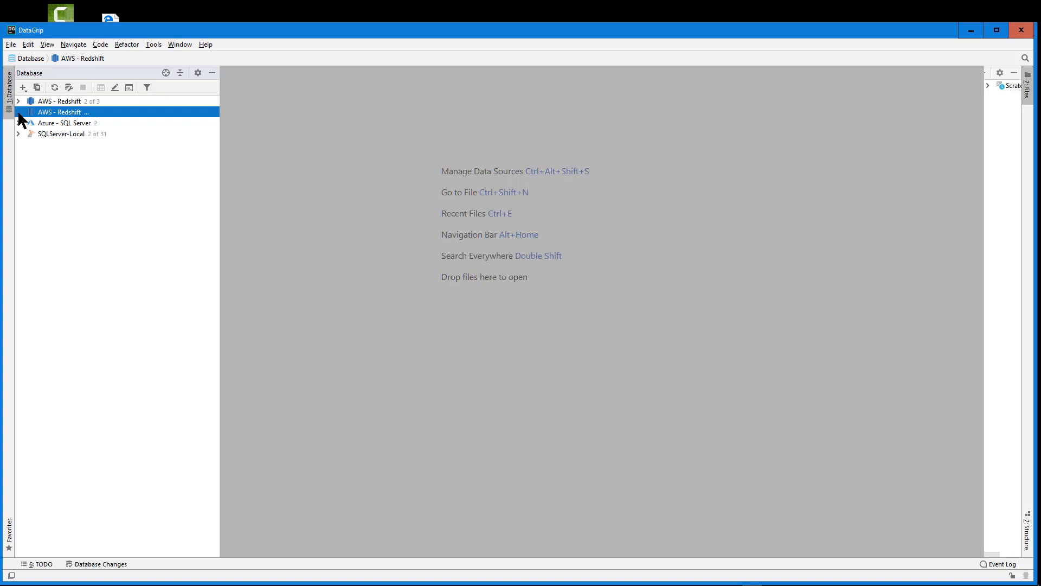
right_click(41, 111)
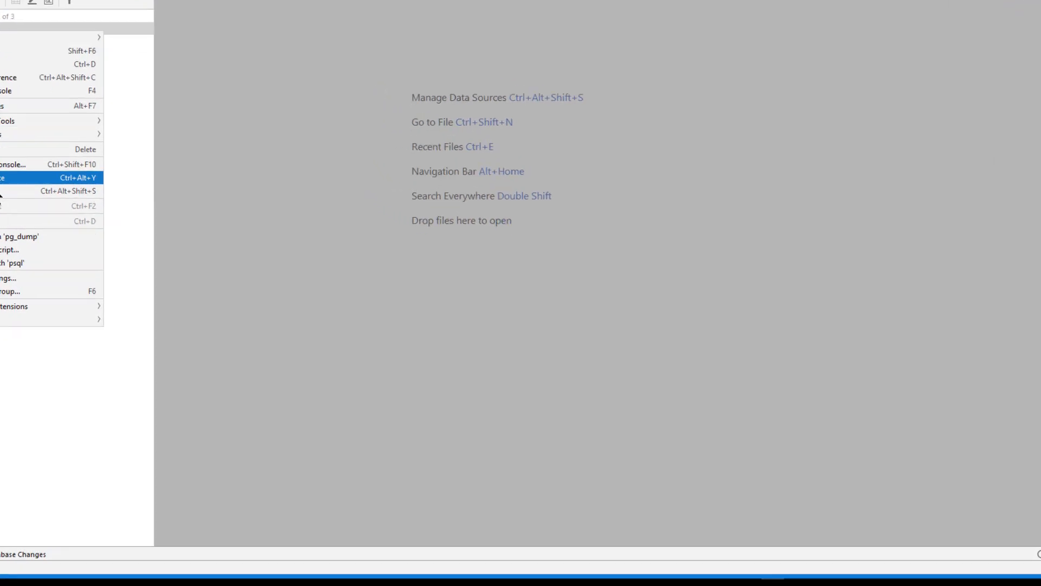
left_click(1, 191)
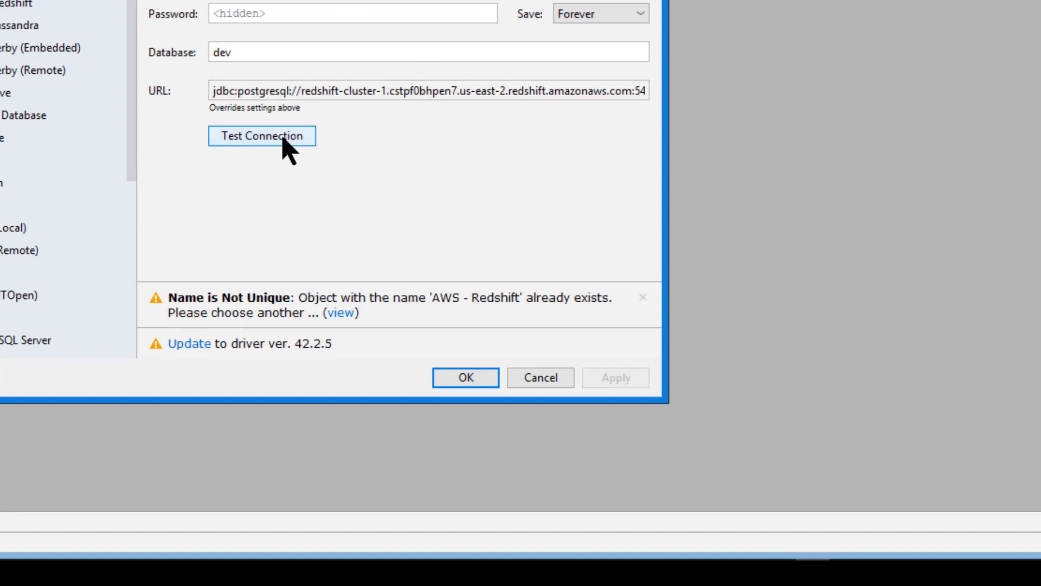
left_click(288, 142)
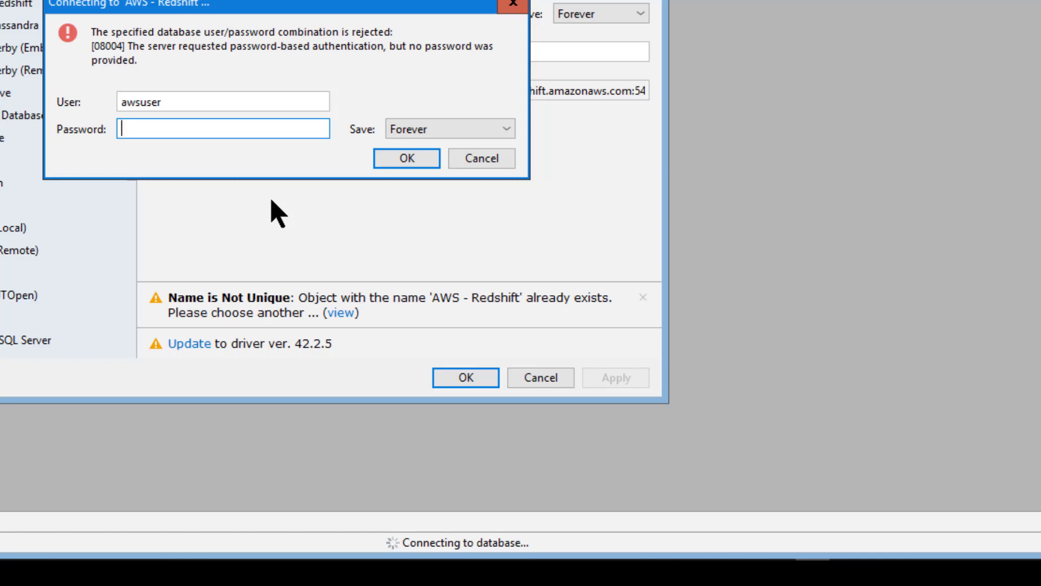
left_click(480, 164)
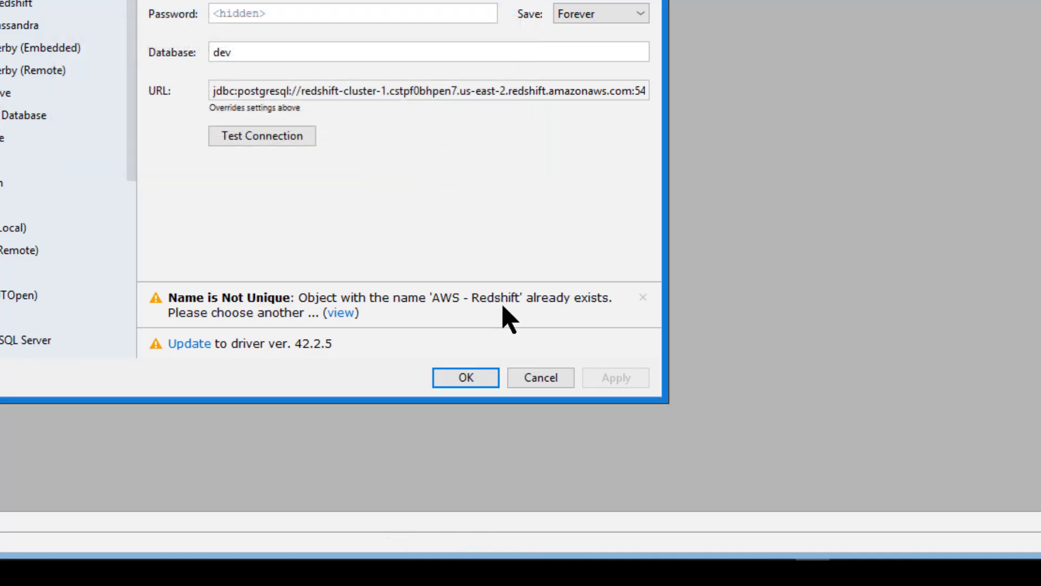
left_click(545, 382)
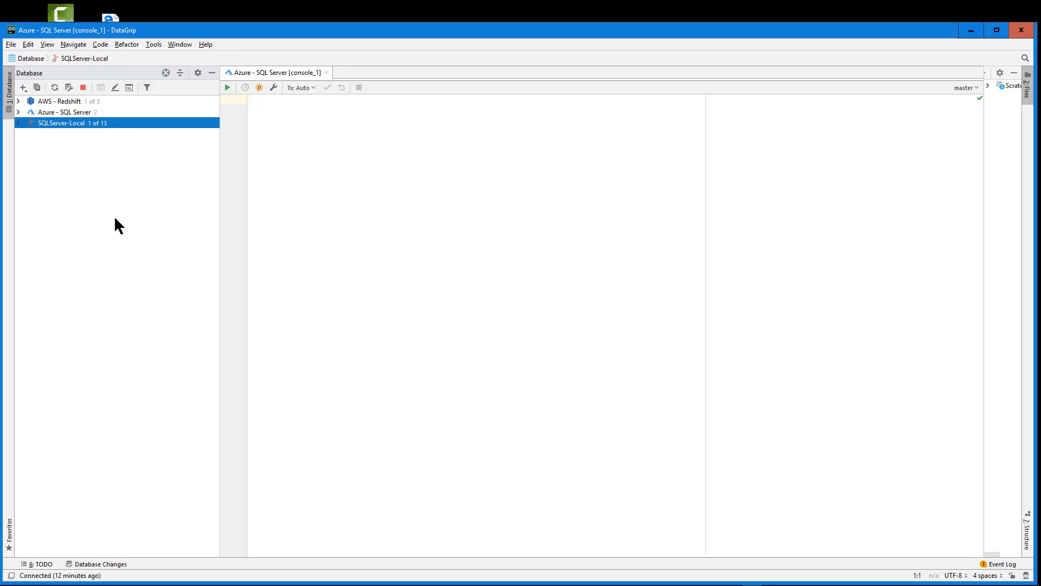
- Open the Tip of the Day, move its window over the editor, and page forward through three tips
left_click(334, 211)
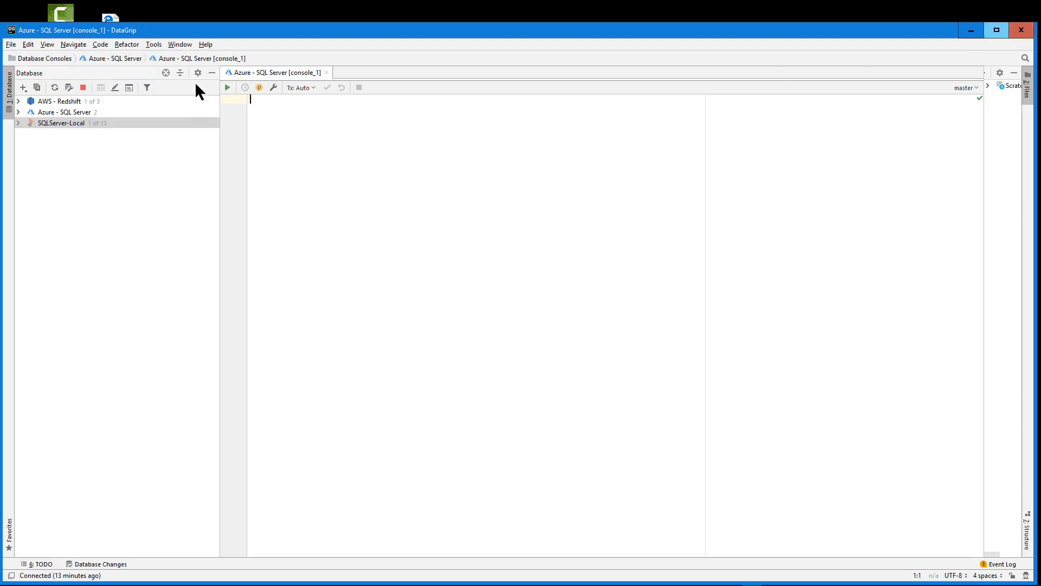
left_click(205, 45)
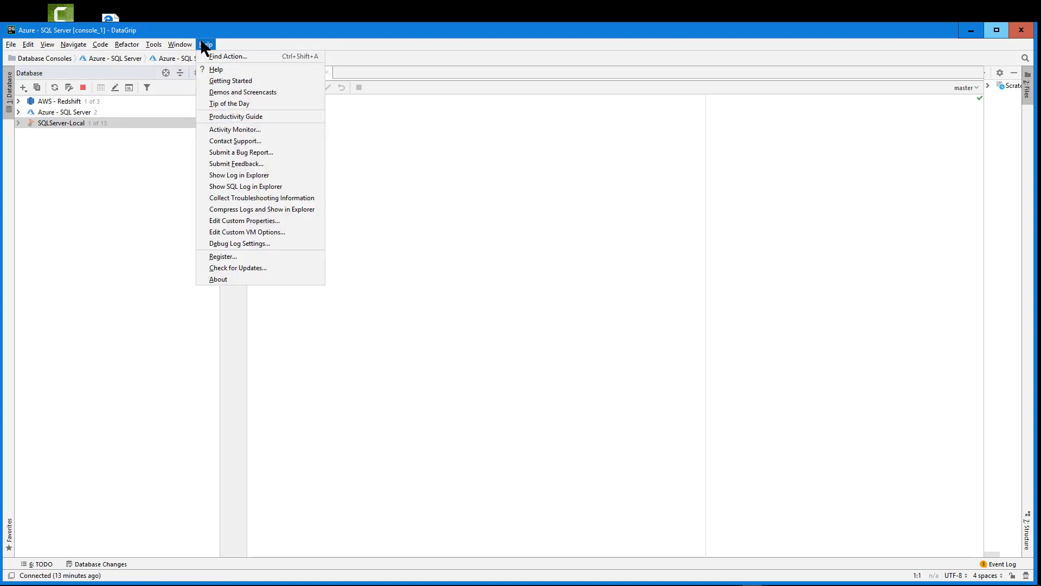
left_click(215, 105)
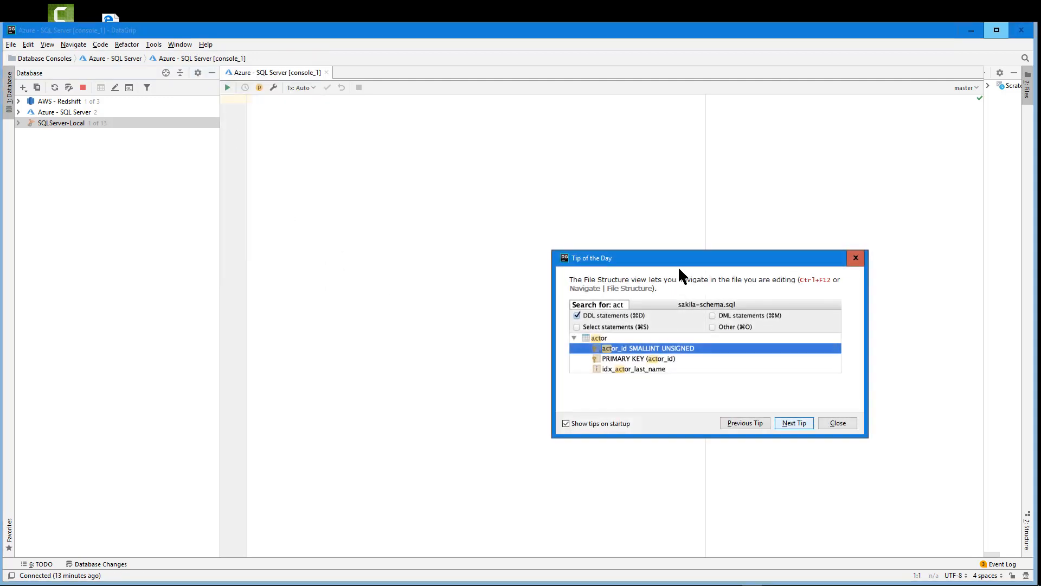
left_click_drag(686, 263, 399, 174)
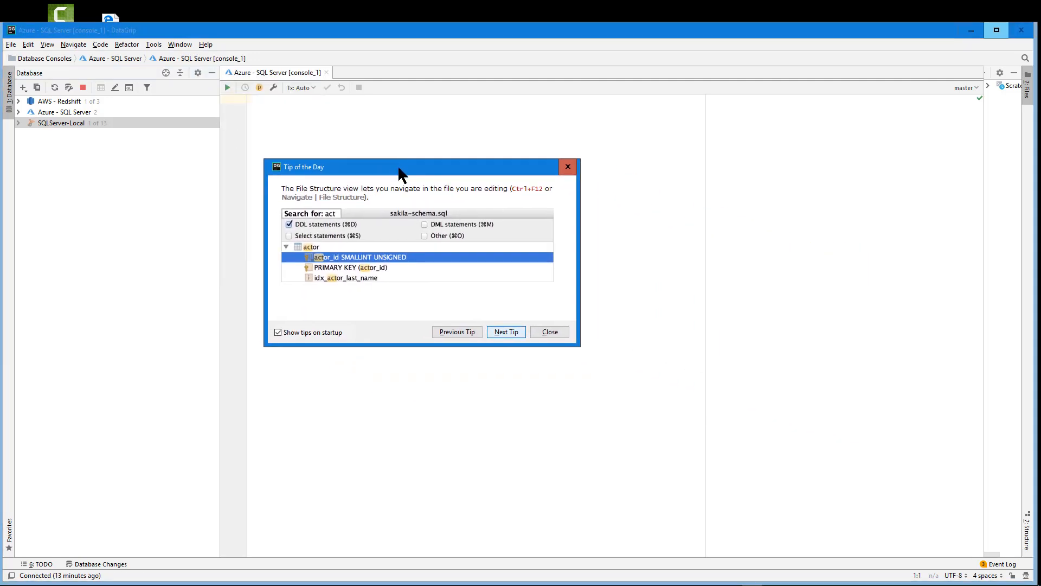
left_click(507, 332)
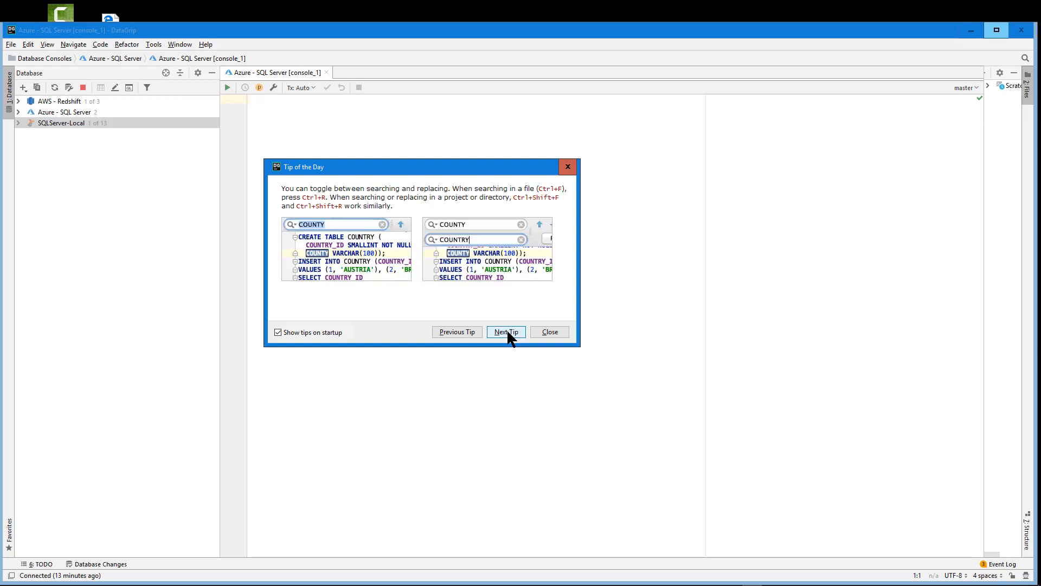
left_click(507, 332)
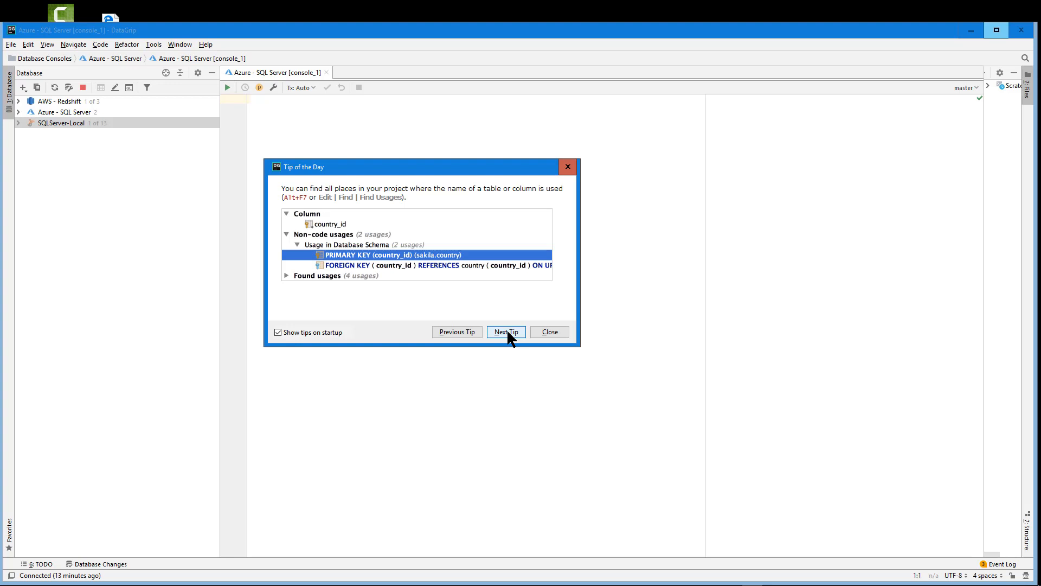
left_click(507, 332)
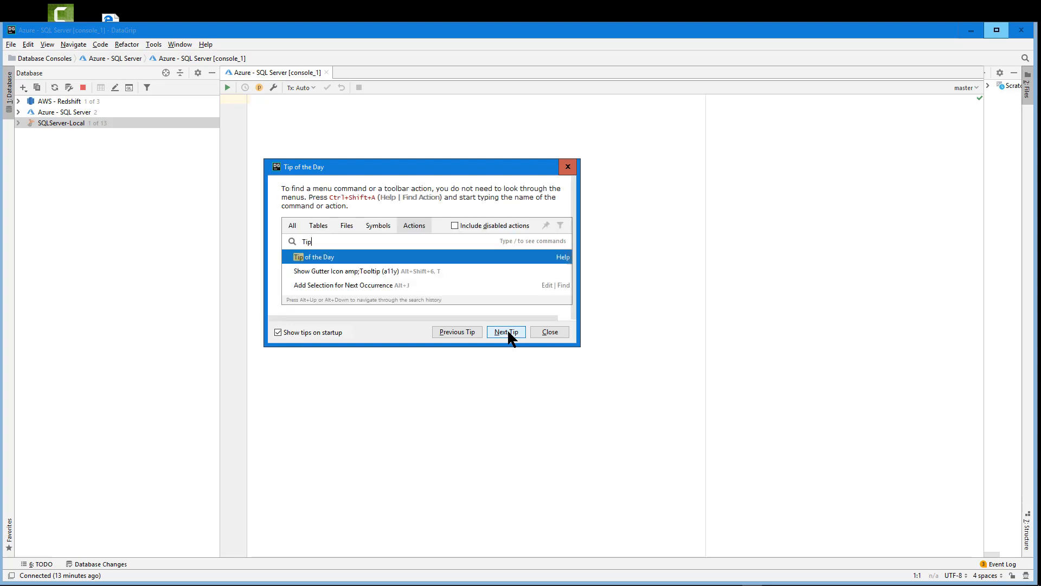
- Page forward through the remaining tips to the one on searching for inspections, and close the Tip of the Day
left_click(507, 332)
left_click(507, 332)
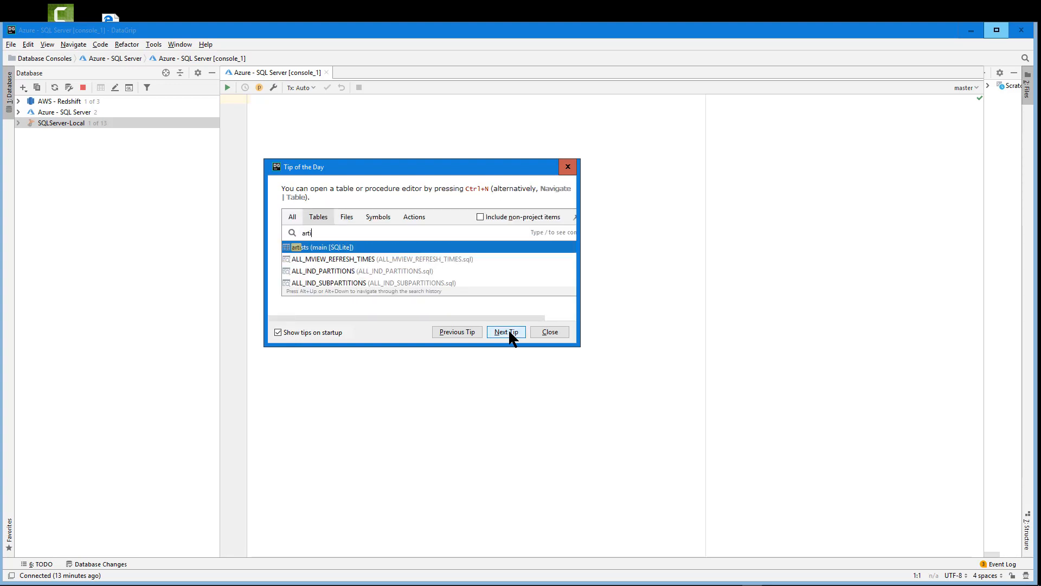
left_click(507, 332)
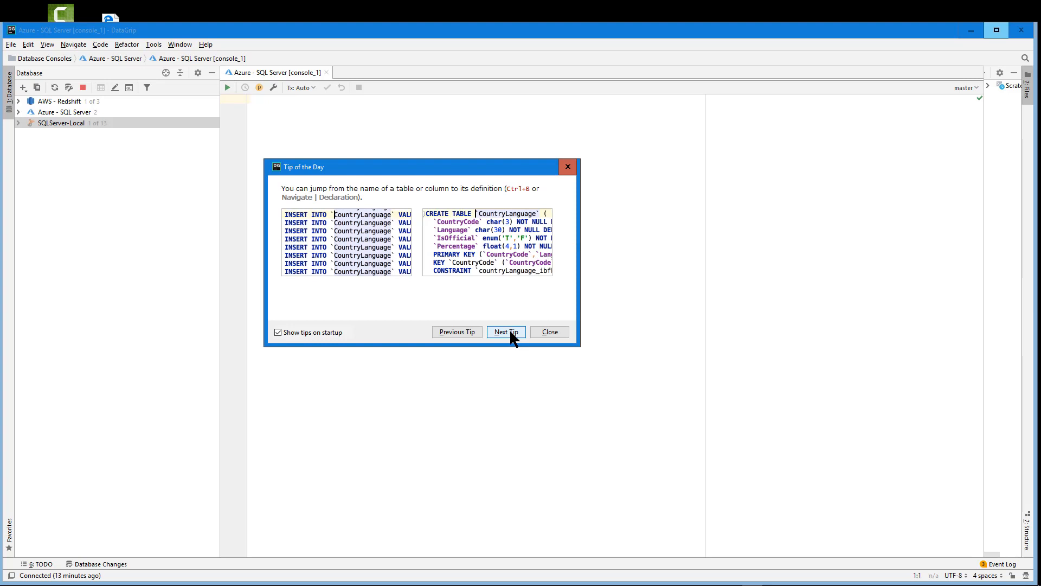
left_click(510, 332)
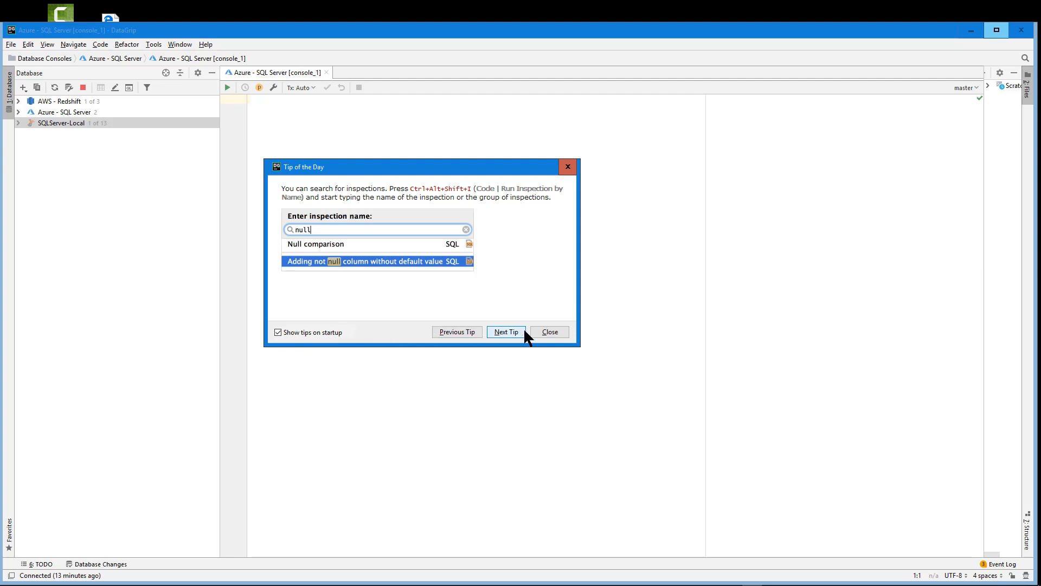
left_click(550, 332)
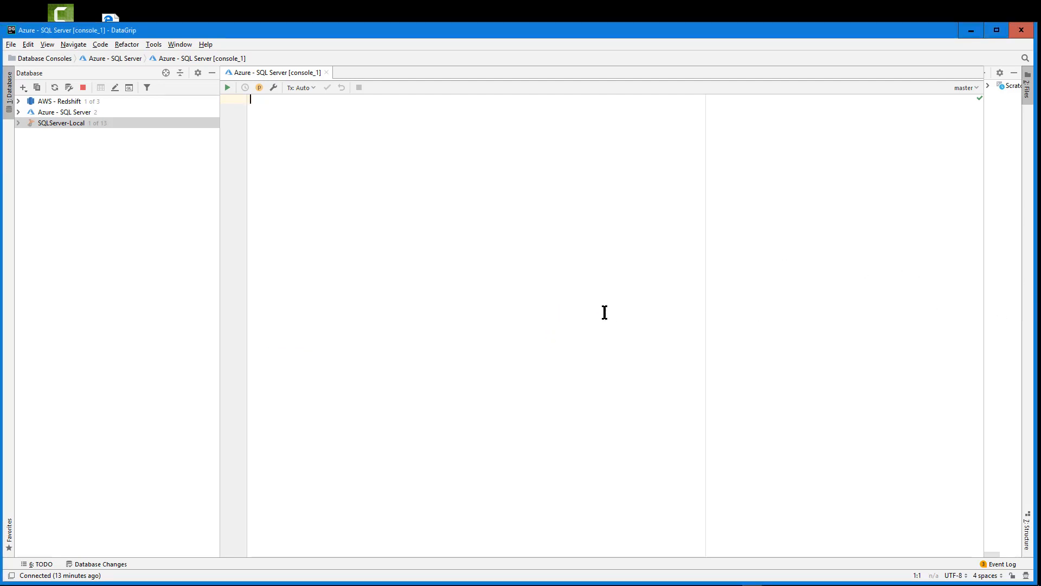
- Expand the SQLServer-Local data source and its ContosoRetailDW database, and select the data source
left_click(60, 286)
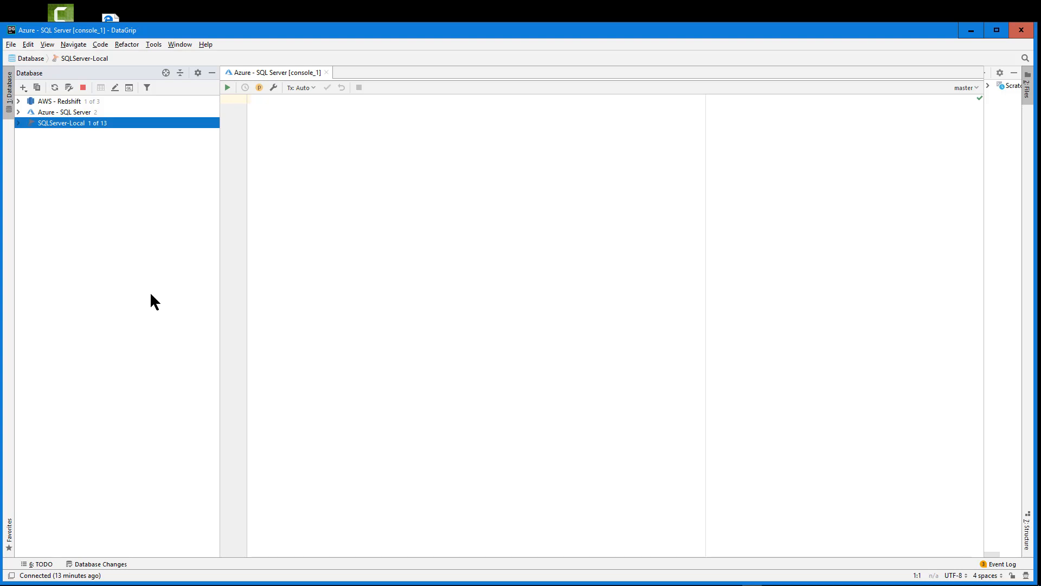
left_click(17, 123)
left_click(60, 135)
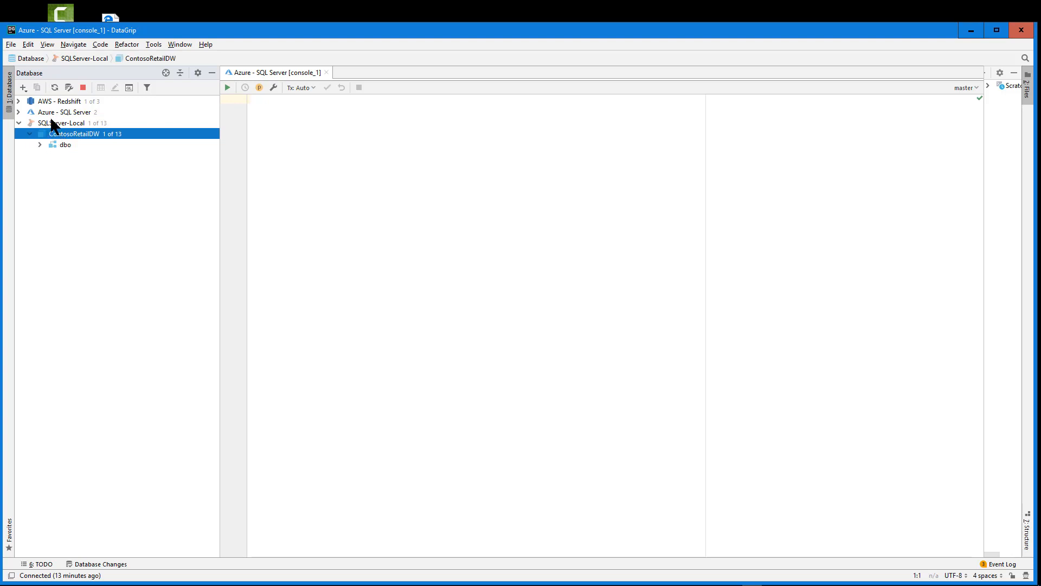
left_click(50, 121)
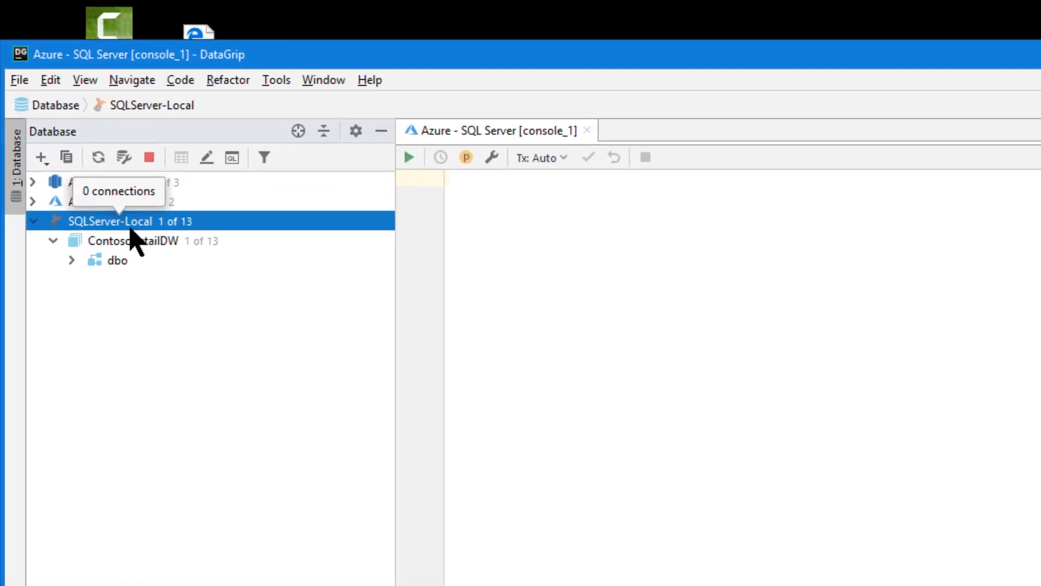
- Set SQLServer-Local's shown schemas to All databases, apply the choice, and collapse the ContosoRetailDW database
right_click(139, 223)
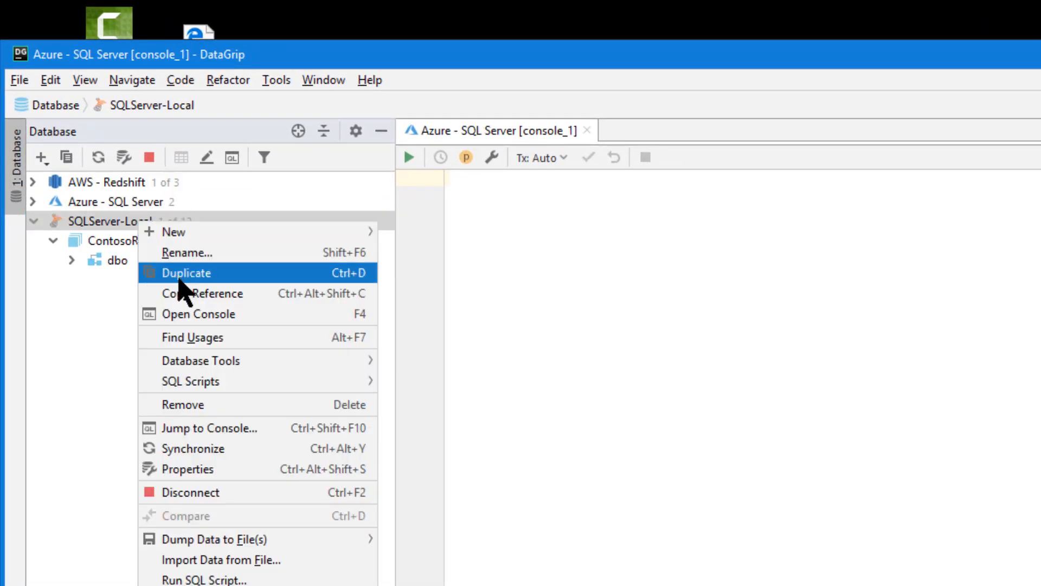
mouse_move(201, 360)
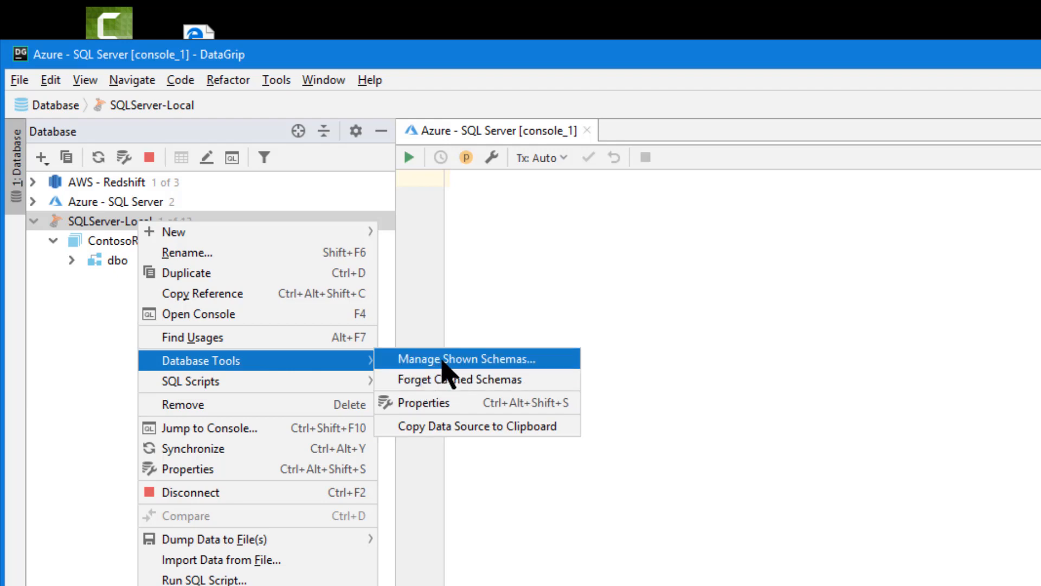
left_click(443, 360)
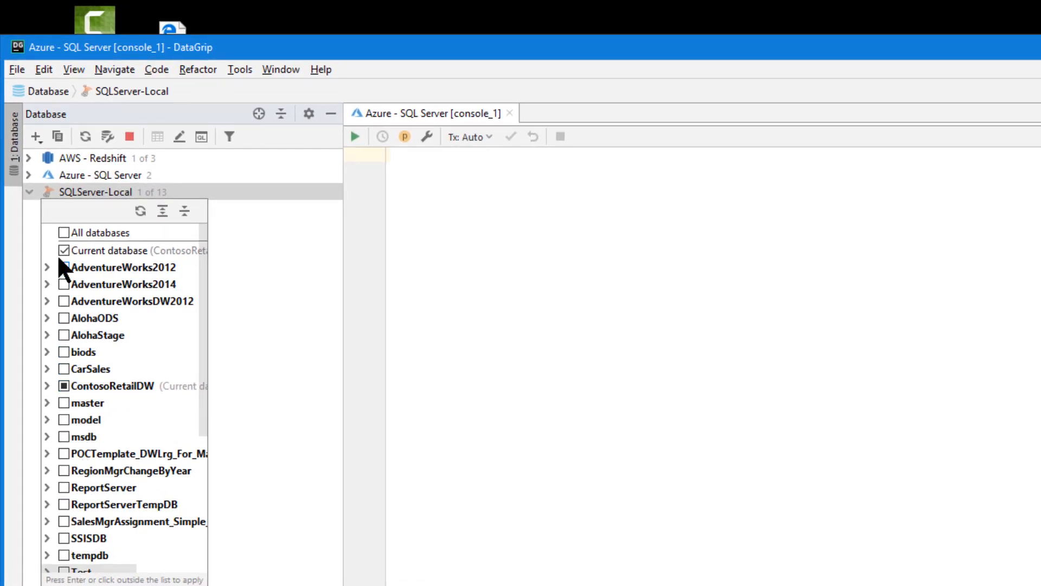
left_click(62, 233)
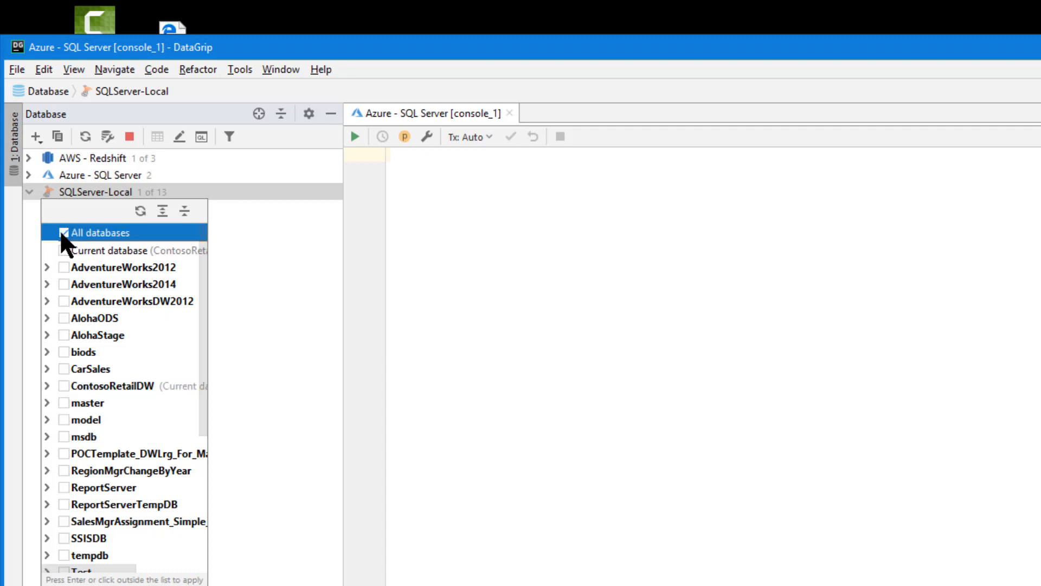
left_click(62, 232)
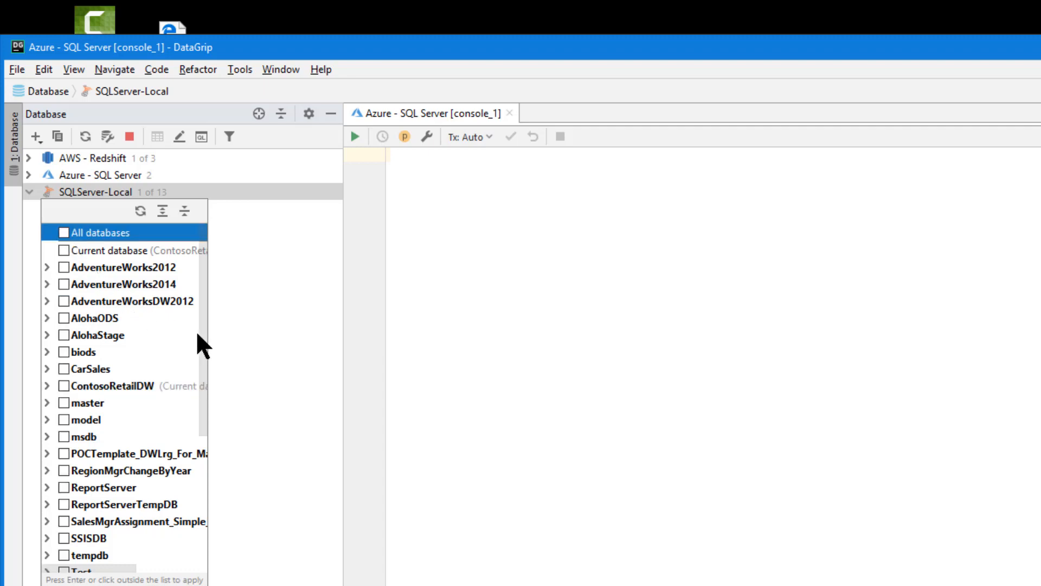
left_click_drag(204, 348, 193, 277)
left_click(61, 230)
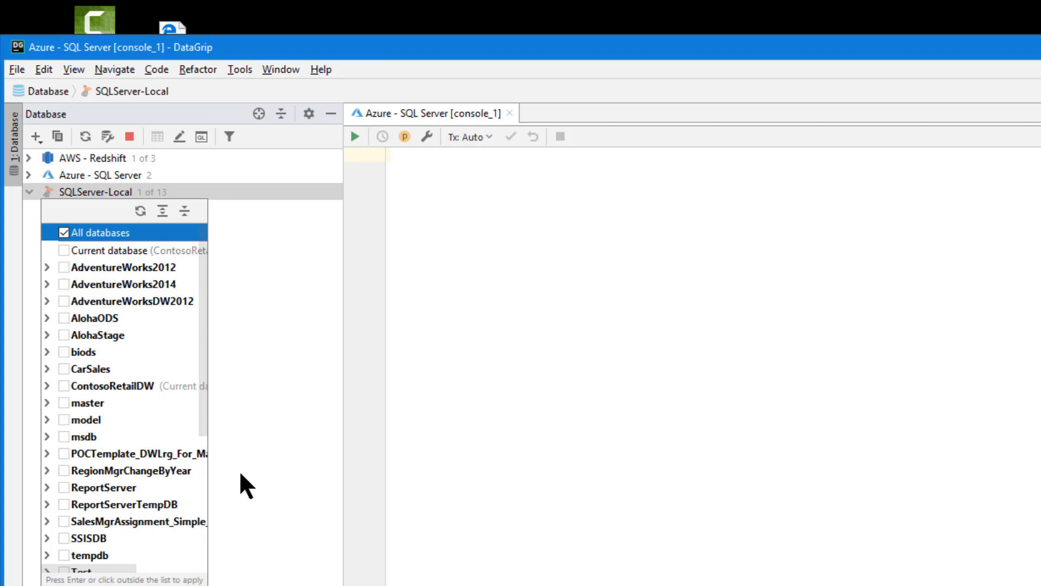
left_click(256, 464)
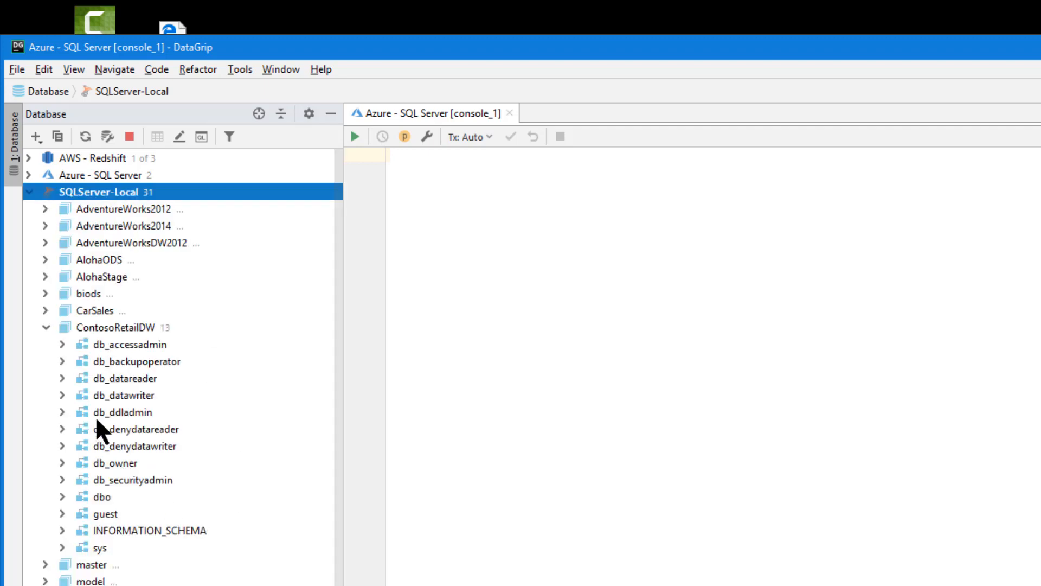
left_click(46, 327)
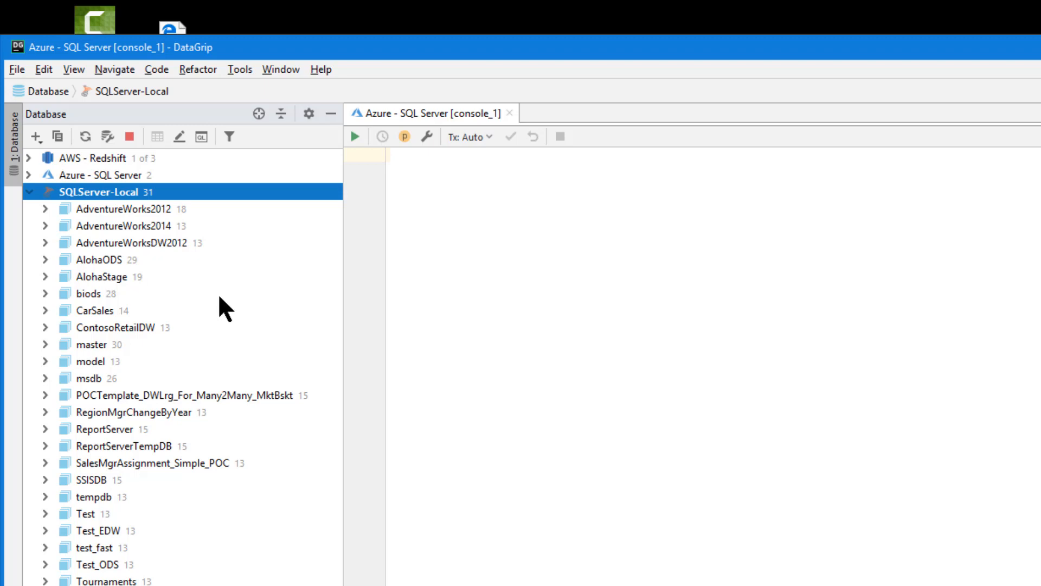
- Change SQLServer-Local's shown schemas from All databases to AdventureWorksDW2012 only, and apply the selection
right_click(120, 191)
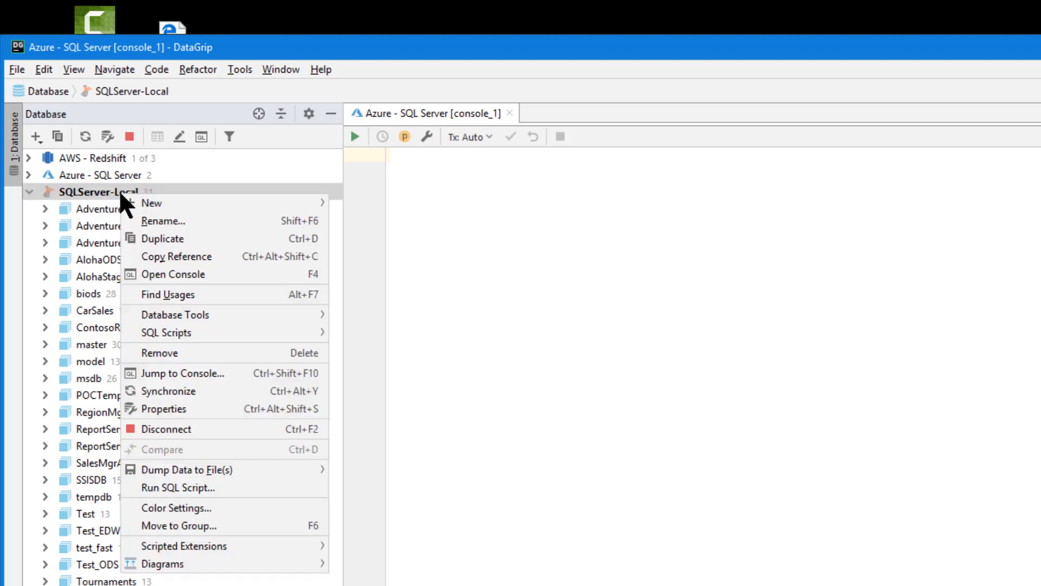
mouse_move(163, 314)
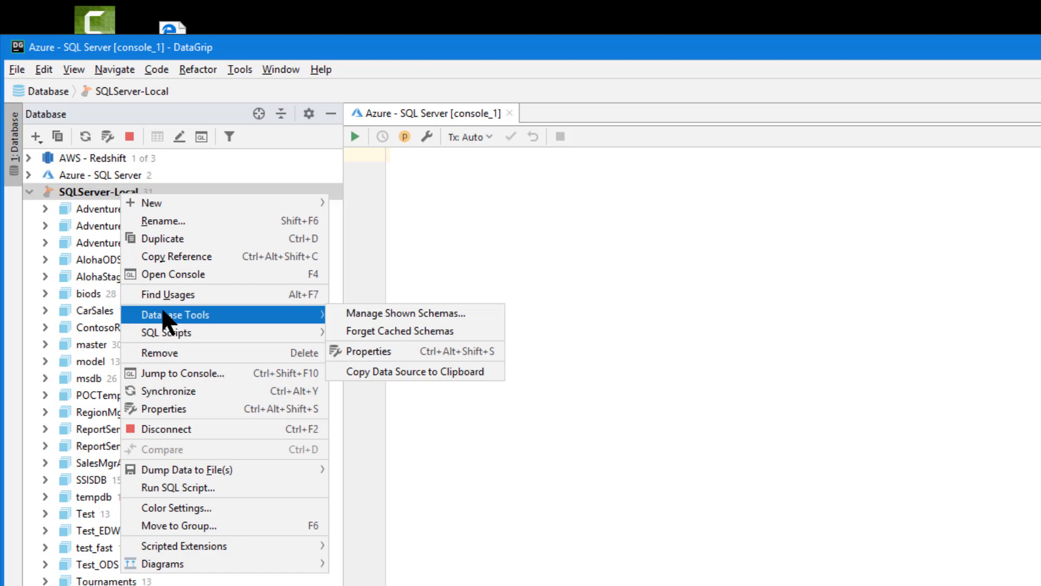
left_click(362, 313)
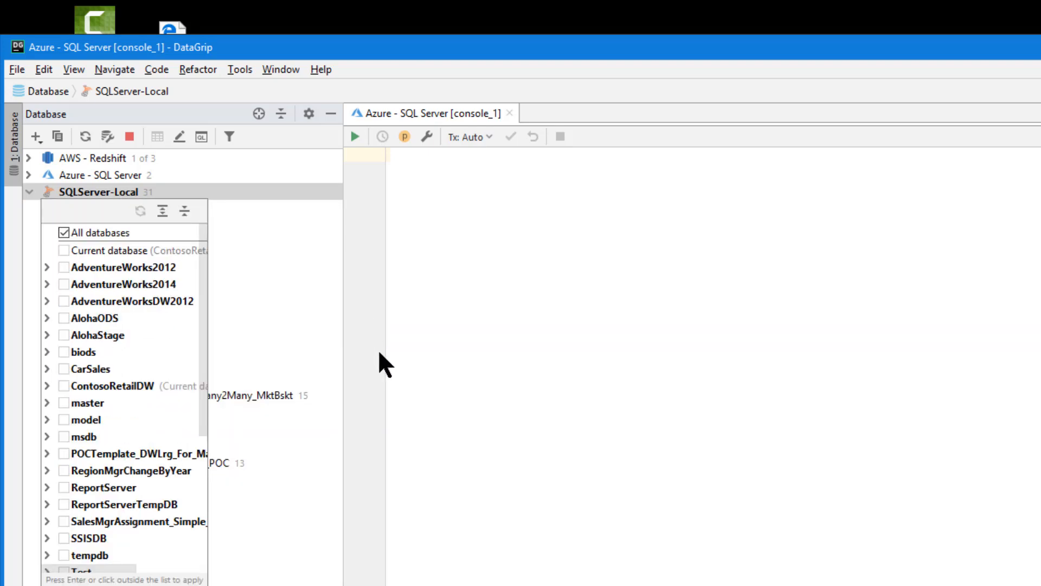
left_click(59, 302)
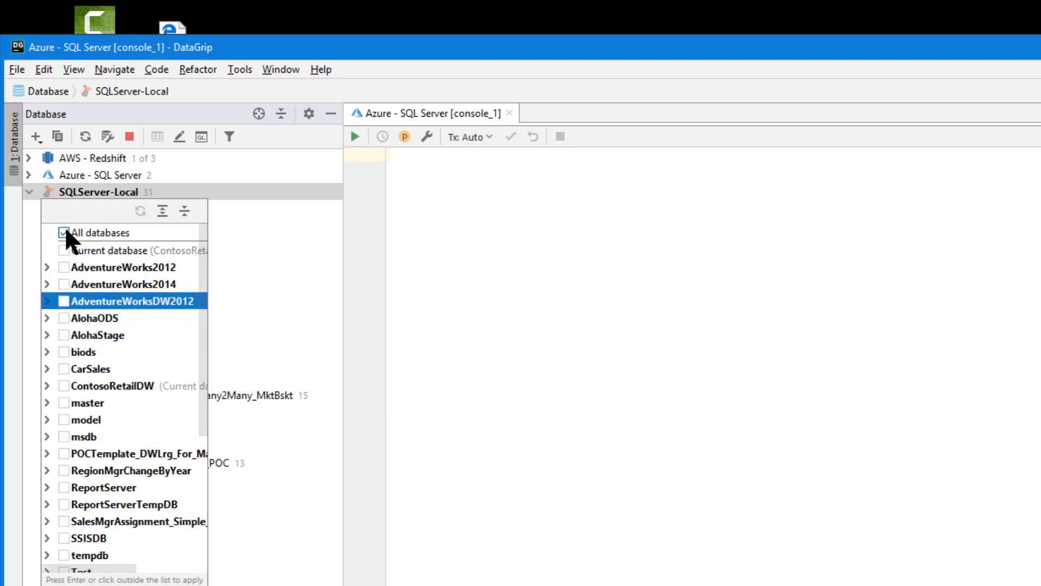
left_click(66, 225)
left_click(60, 301)
left_click(60, 250)
left_click(63, 232)
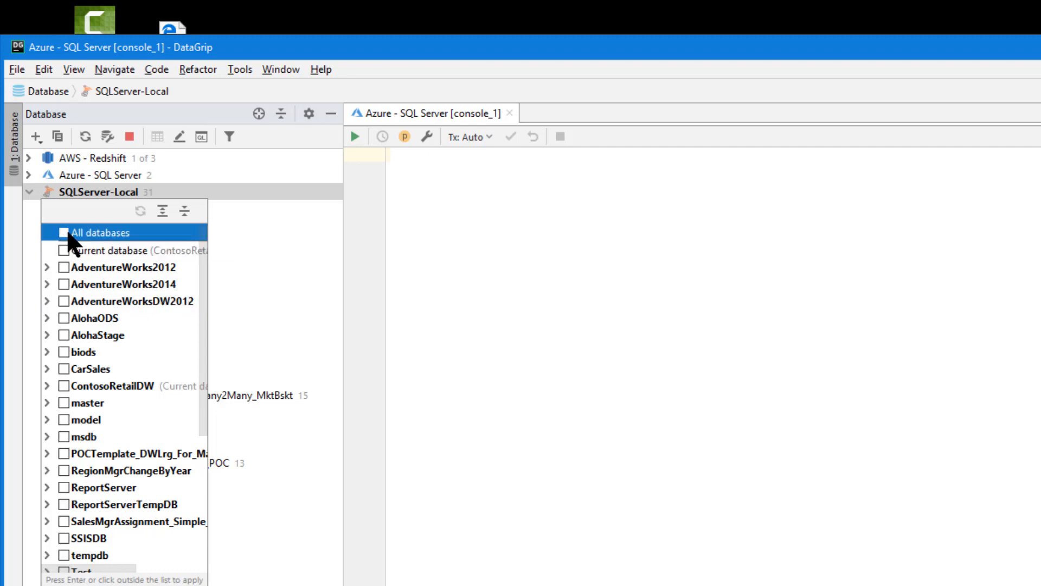
left_click(61, 300)
left_click(249, 425)
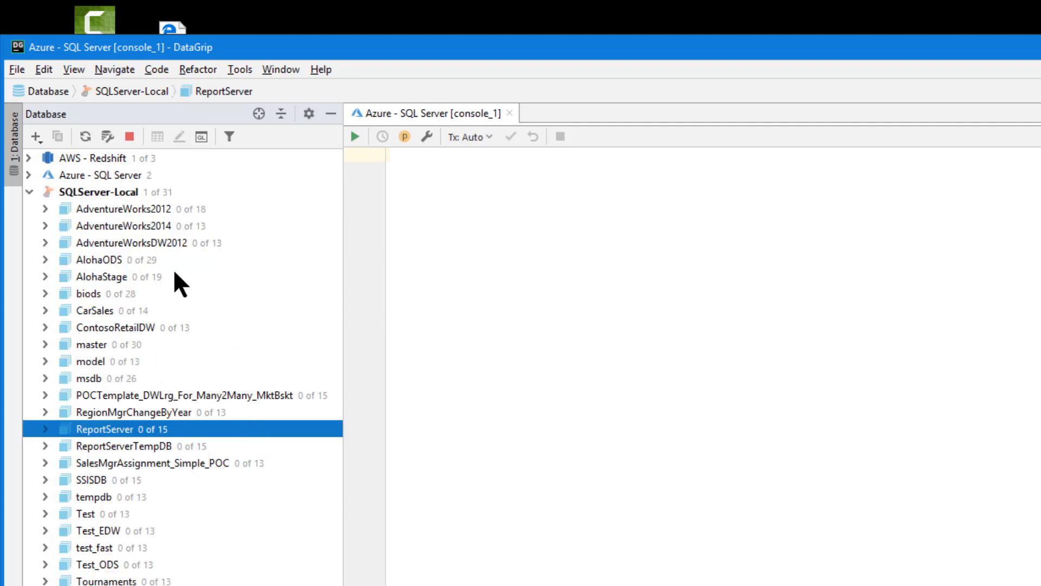
- Reopen SQLServer-Local's shown schemas list to check which databases are selected, and close it without changes
right_click(103, 189)
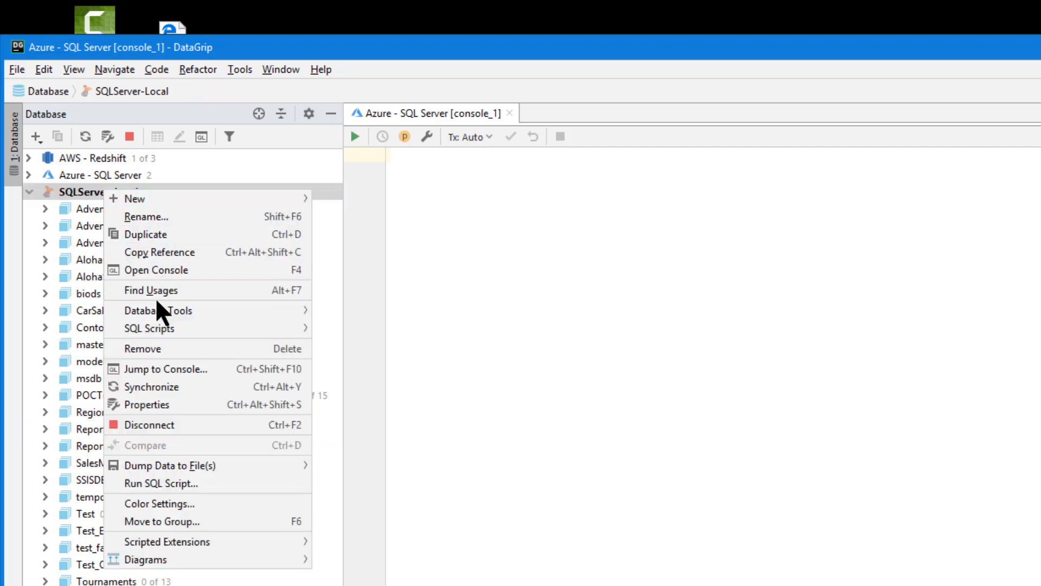
mouse_move(163, 312)
left_click(332, 312)
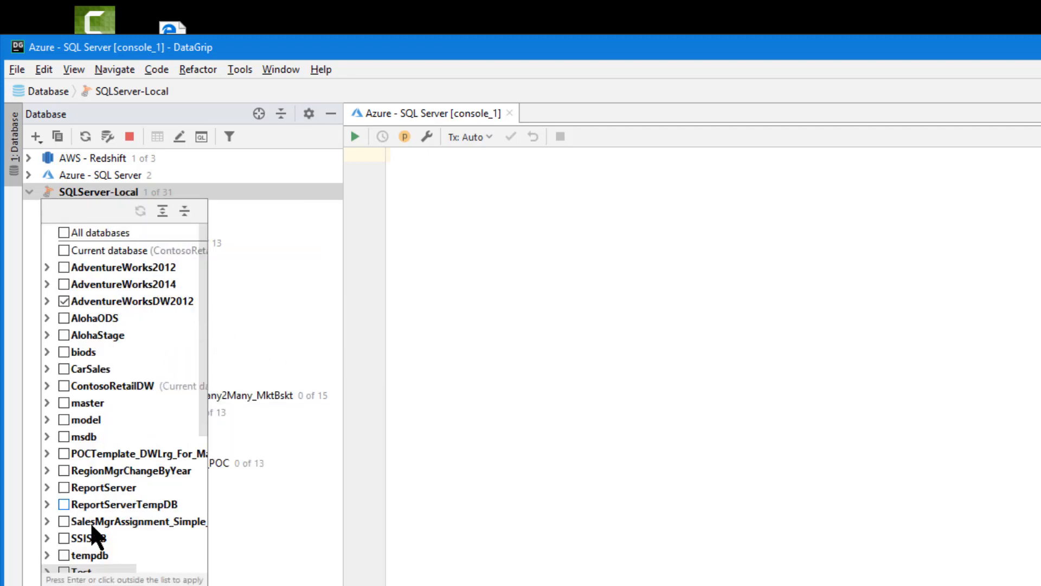
left_click(270, 425)
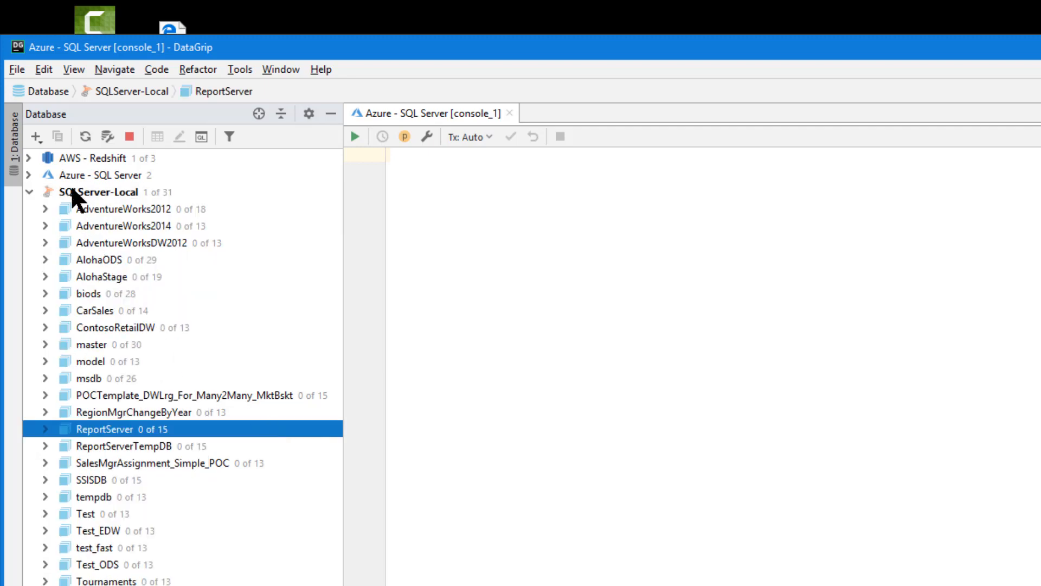
- Synchronize the SQLServer-Local data source and expand the AdventureWorksDW2012 database to list its schemas
right_click(71, 187)
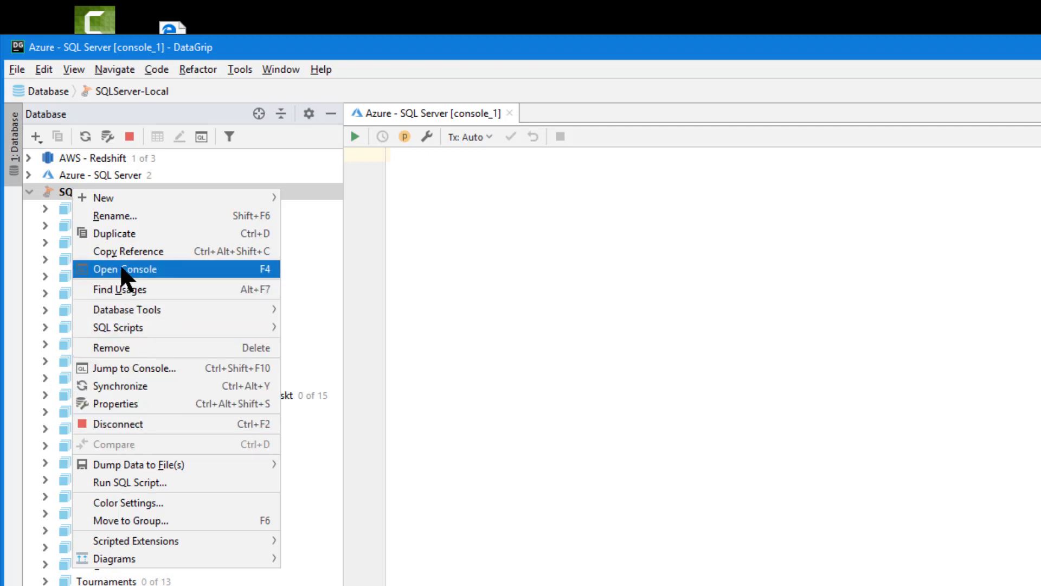
left_click(129, 384)
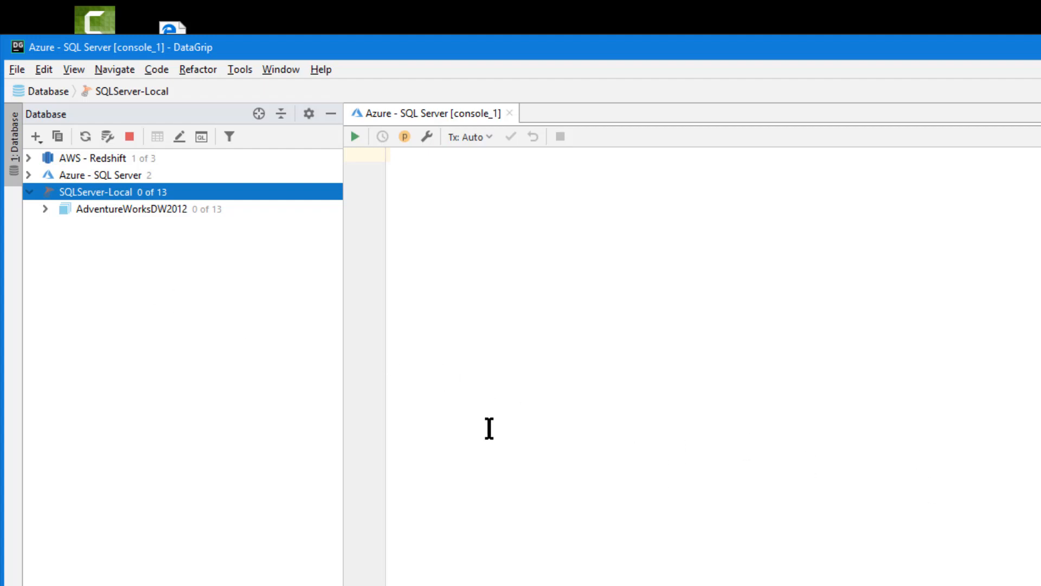
left_click(44, 207)
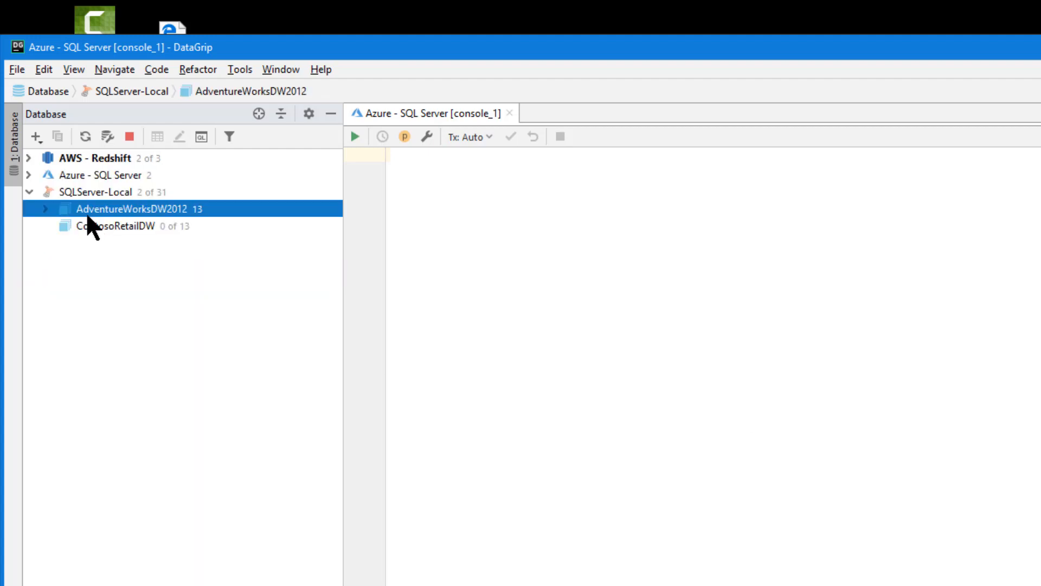
left_click(45, 209)
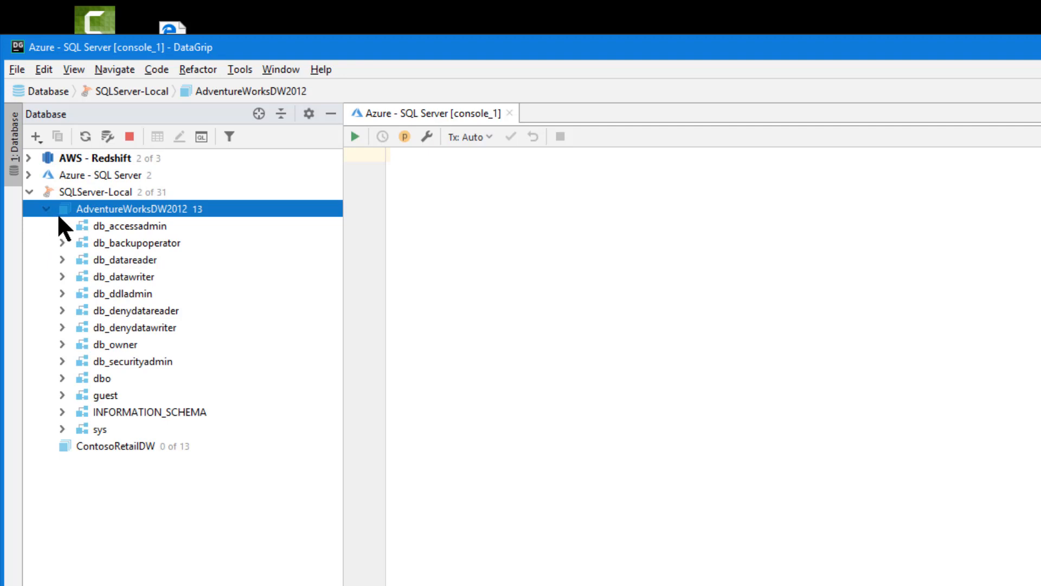
- Limit AdventureWorksDW2012's shown schemas to dbo instead of all schemas, apply it, and expand the dbo schema
right_click(70, 206)
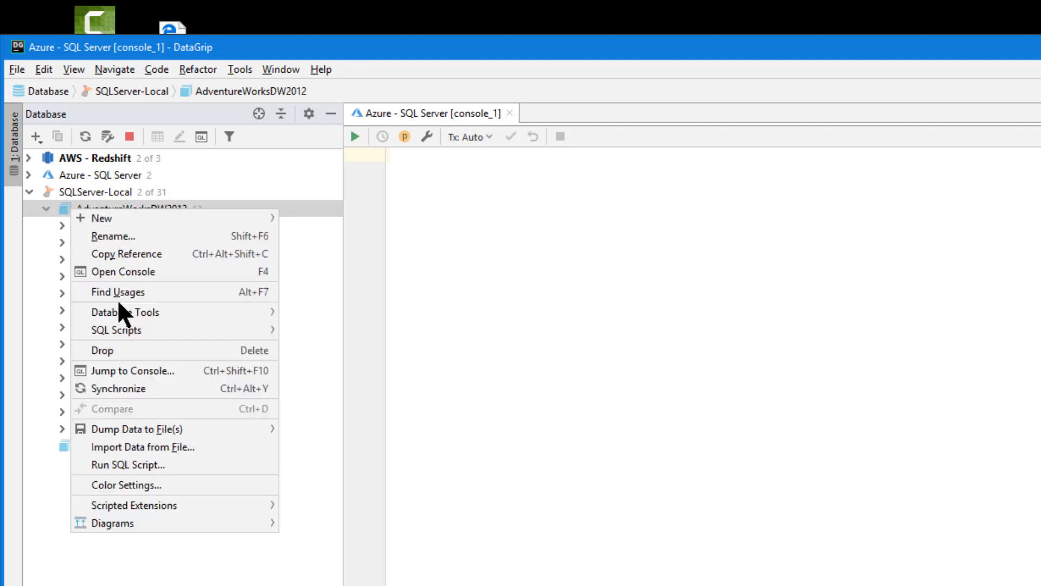
mouse_move(120, 312)
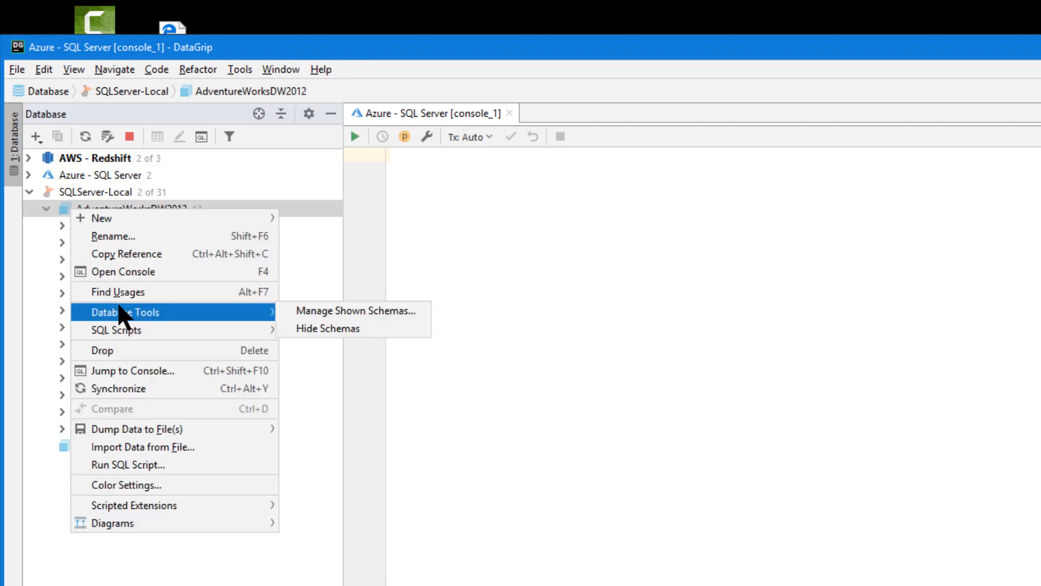
left_click(295, 313)
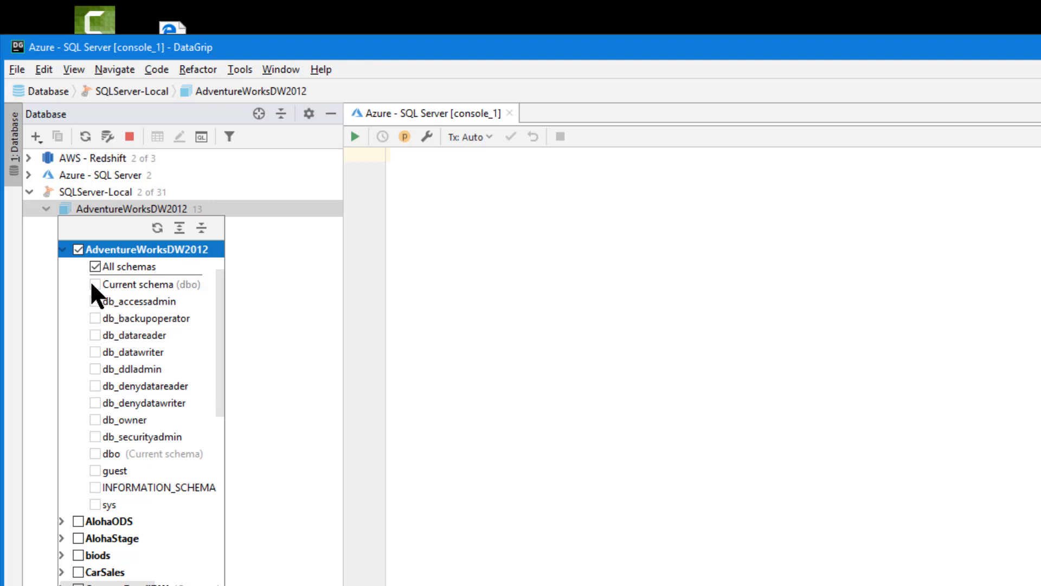
left_click(93, 266)
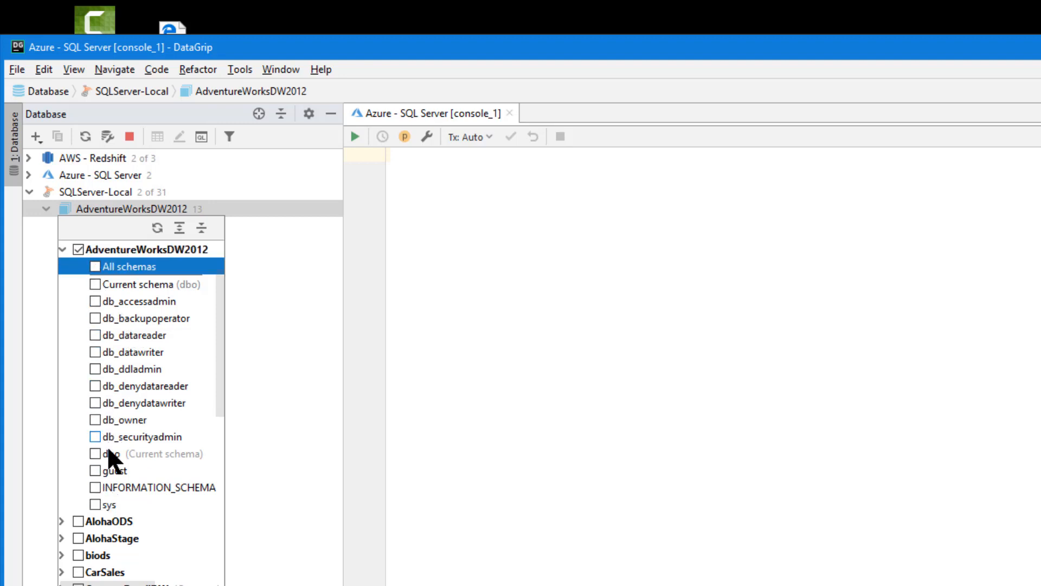
left_click(94, 454)
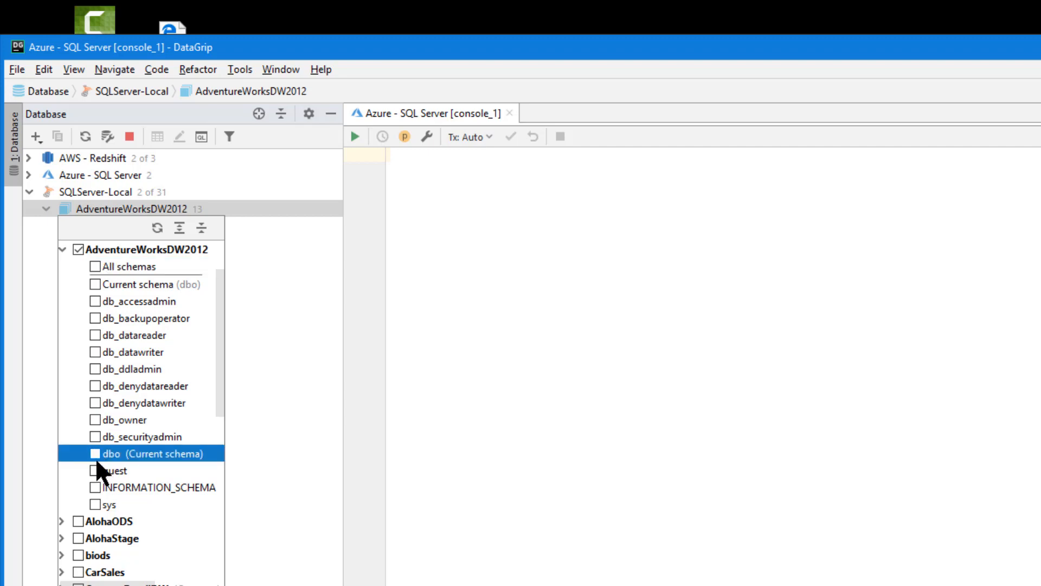
left_click(245, 428)
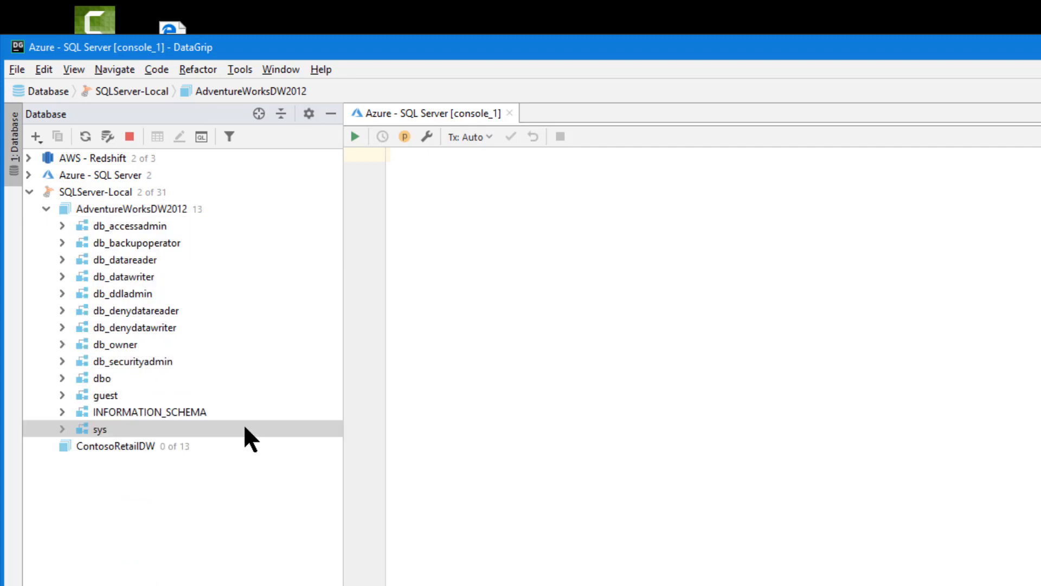
left_click(61, 227)
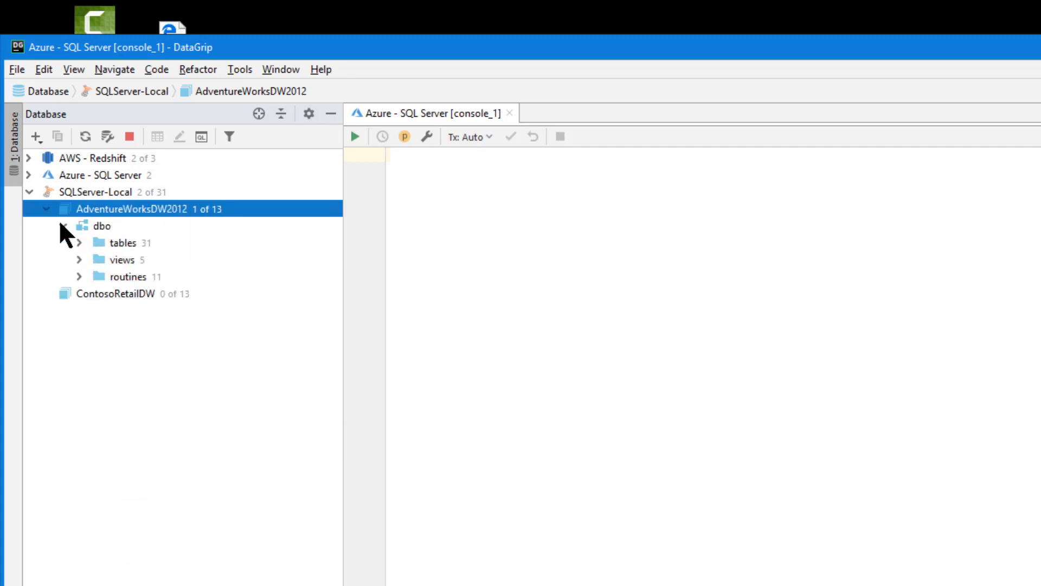
- View the tables in AdventureWorksDW2012's dbo schema, and collapse the schema again
left_click(80, 243)
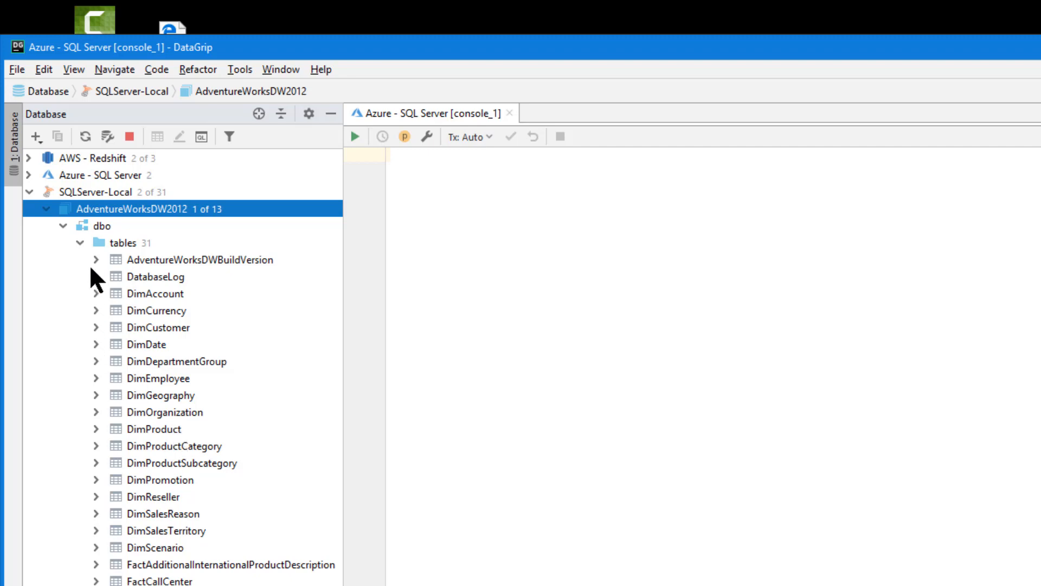
left_click(80, 242)
left_click(62, 226)
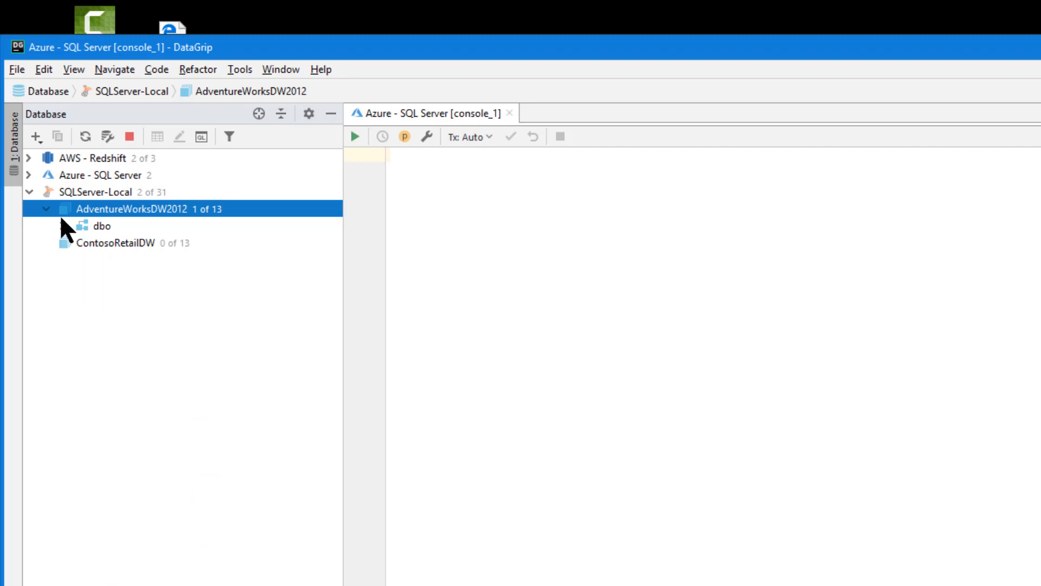
- Review which databases and schemas are selected in AdventureWorksDW2012's shown schemas list, and close it without changes
right_click(127, 211)
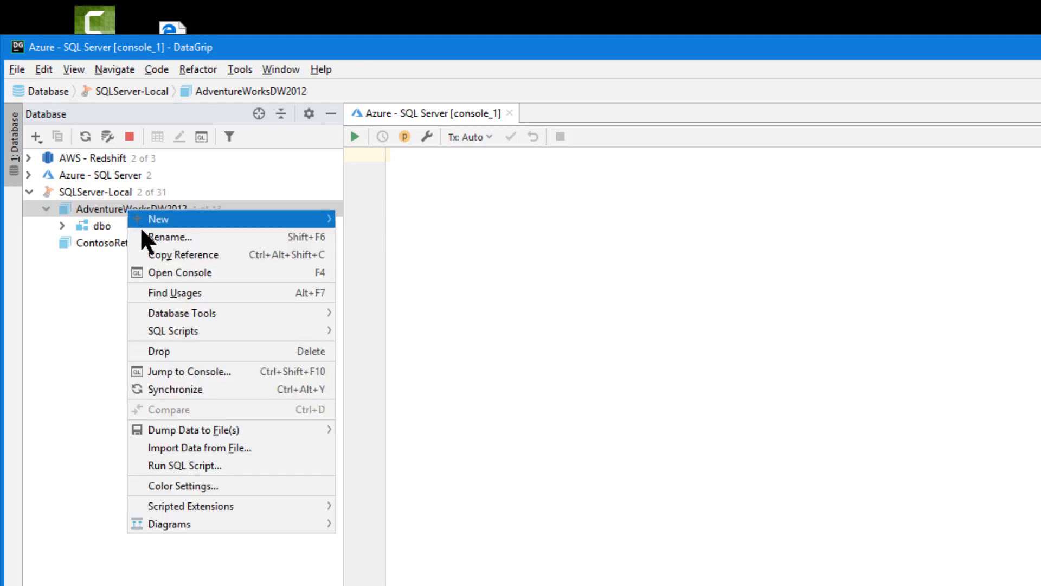
mouse_move(170, 320)
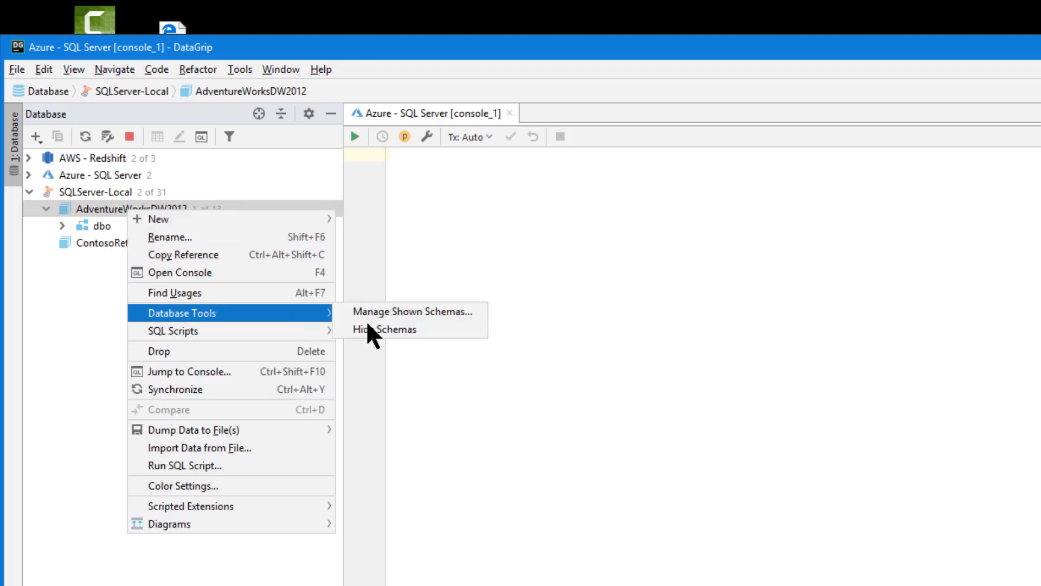
left_click(390, 311)
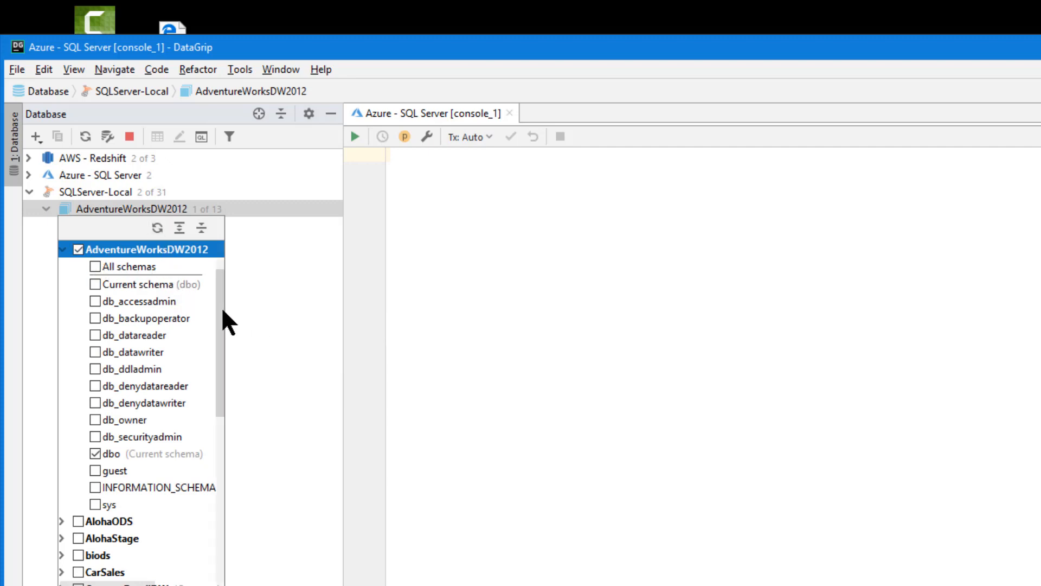
left_click_drag(221, 307, 218, 276)
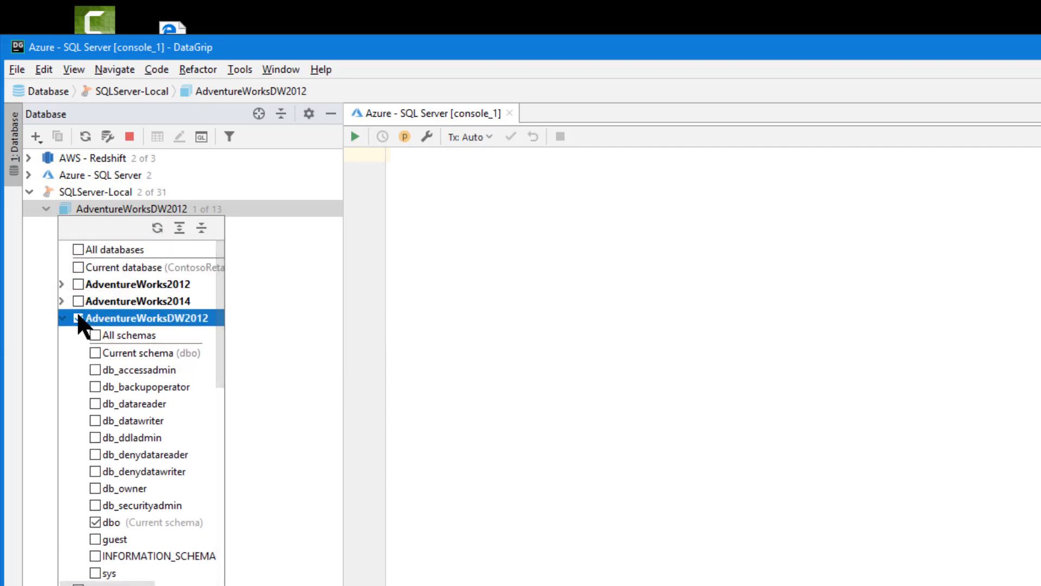
left_click_drag(219, 336, 219, 362)
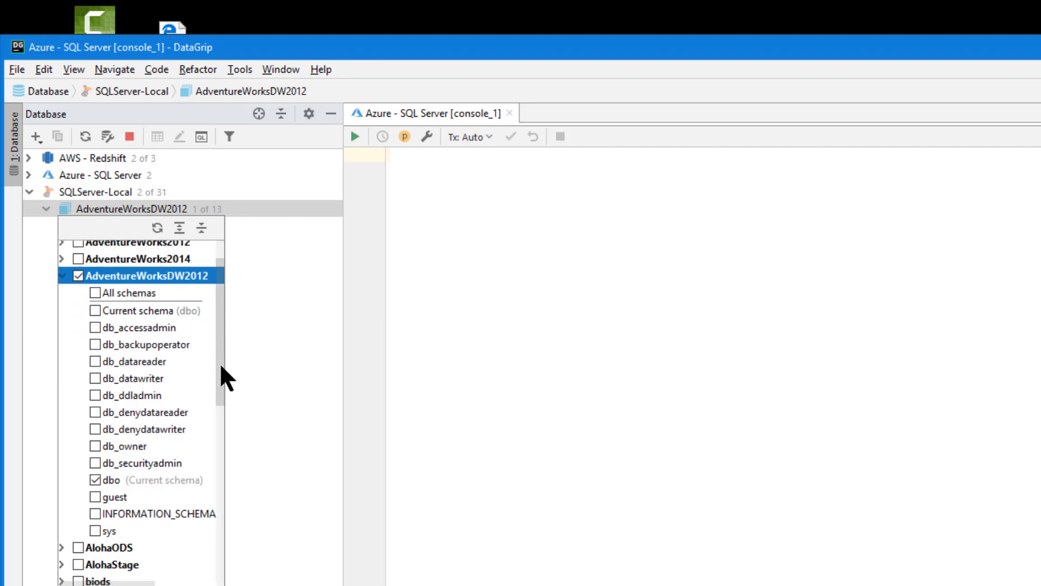
left_click(278, 437)
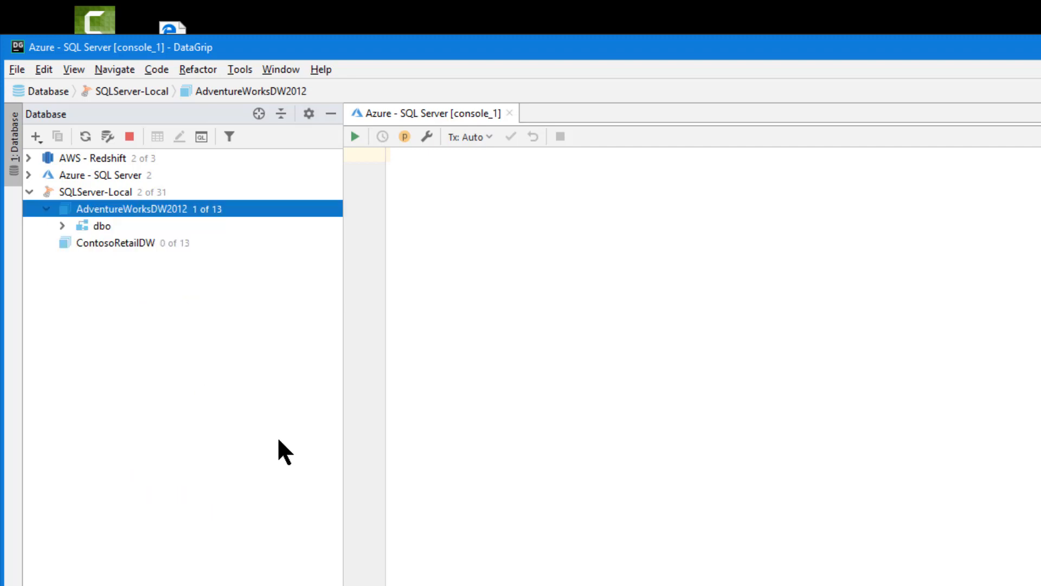
- Expand the dbo schema's tables and examine the columns and keys of the DimAccount table
left_click(62, 224)
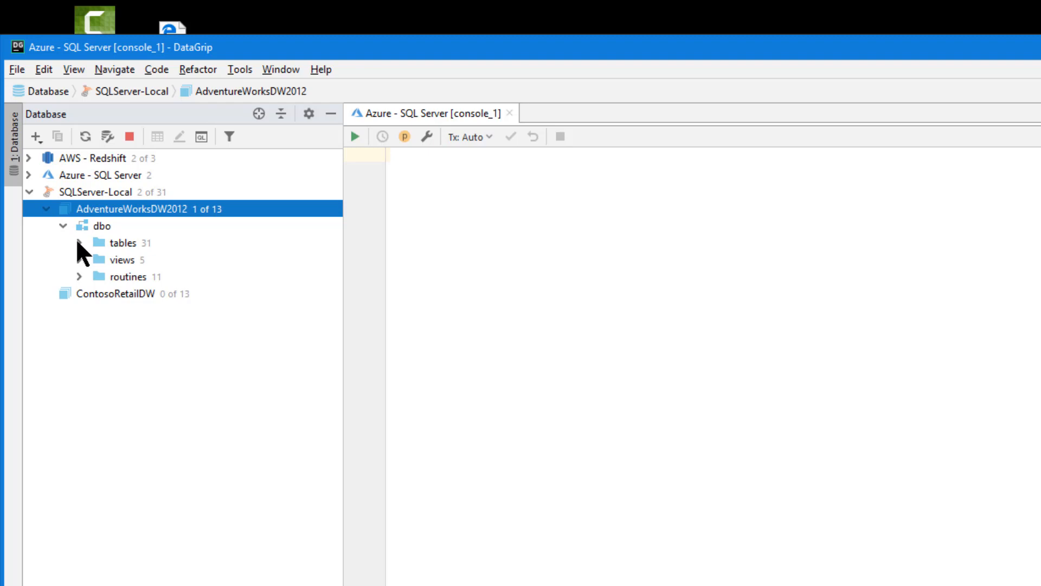
left_click(79, 243)
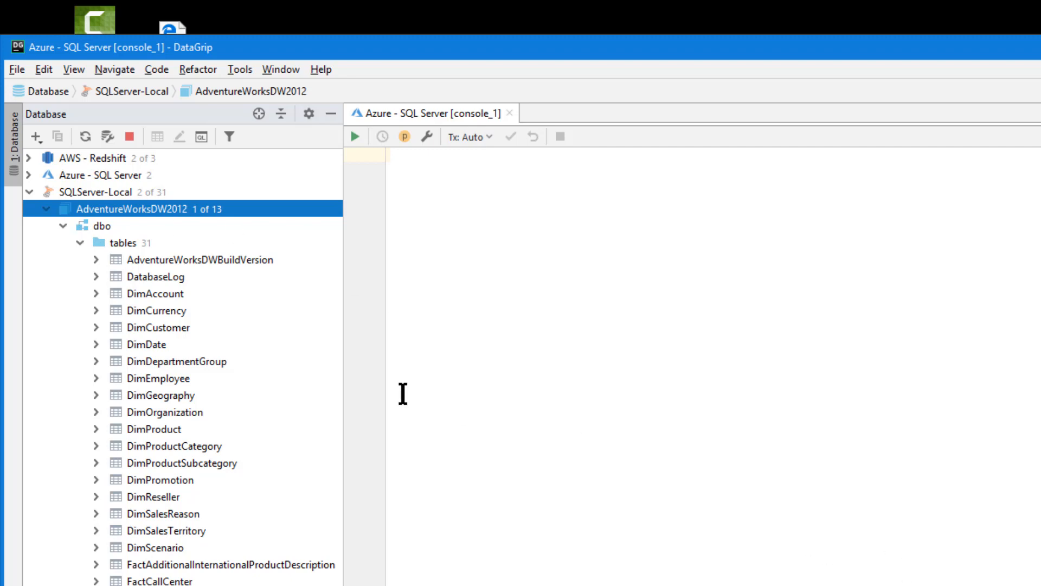
left_click(68, 225)
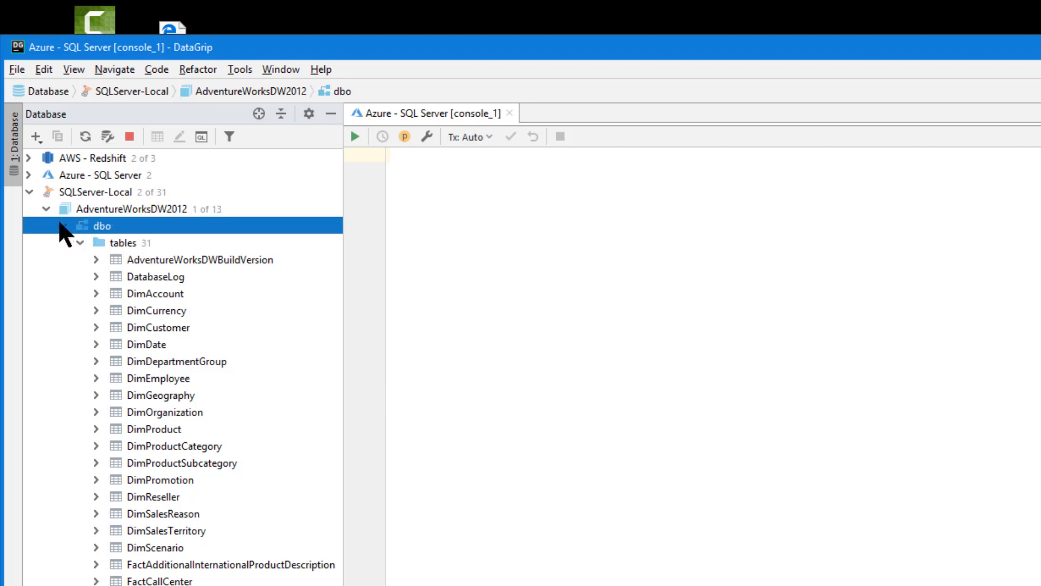
left_click(63, 226)
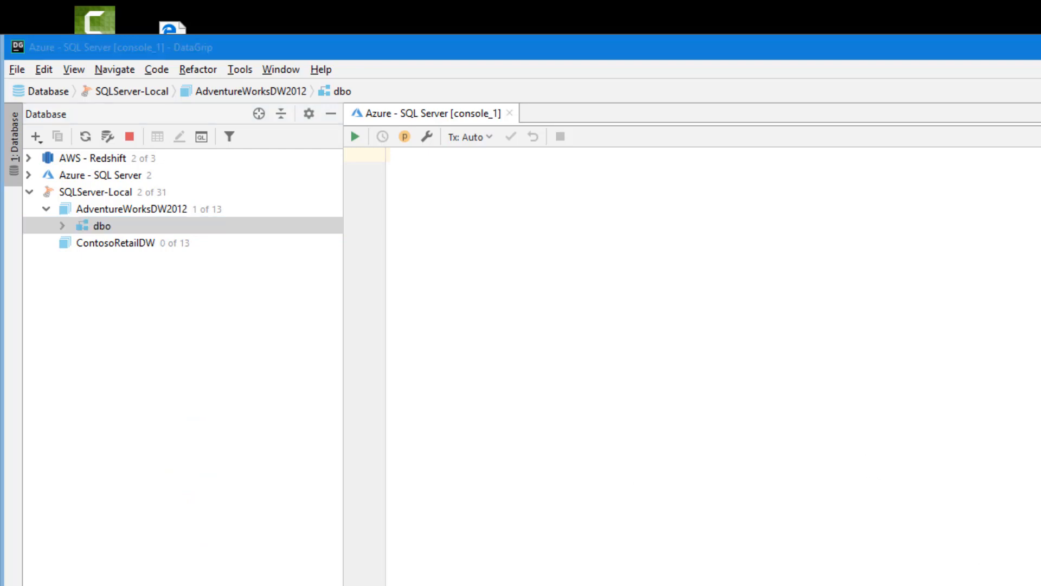
left_click(62, 226)
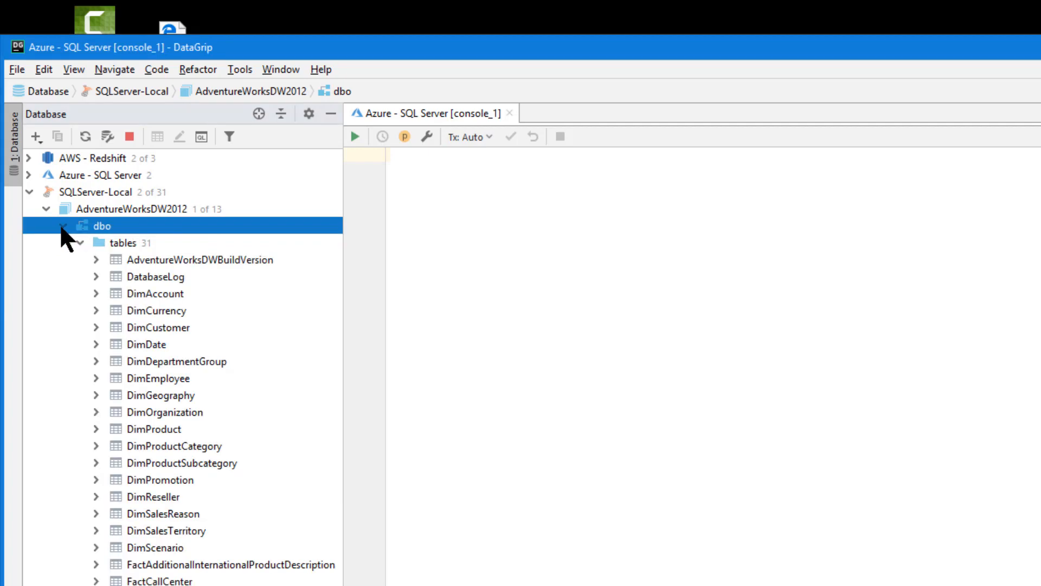
left_click(96, 294)
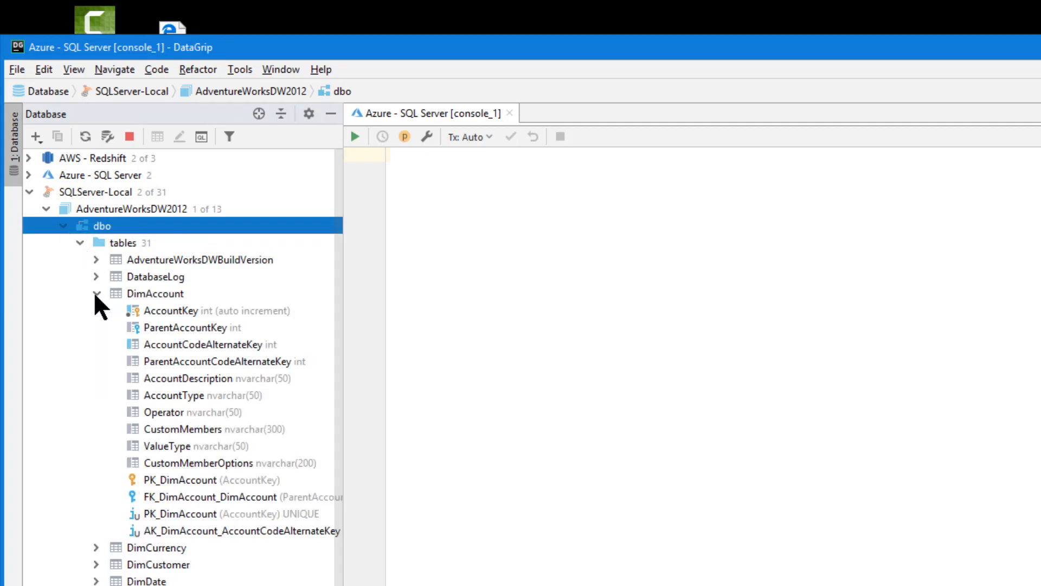
- Write select * from AdventureWorksDW2012.dbo.DimAccount in the Azure - SQL Server console and run it
left_click(141, 296)
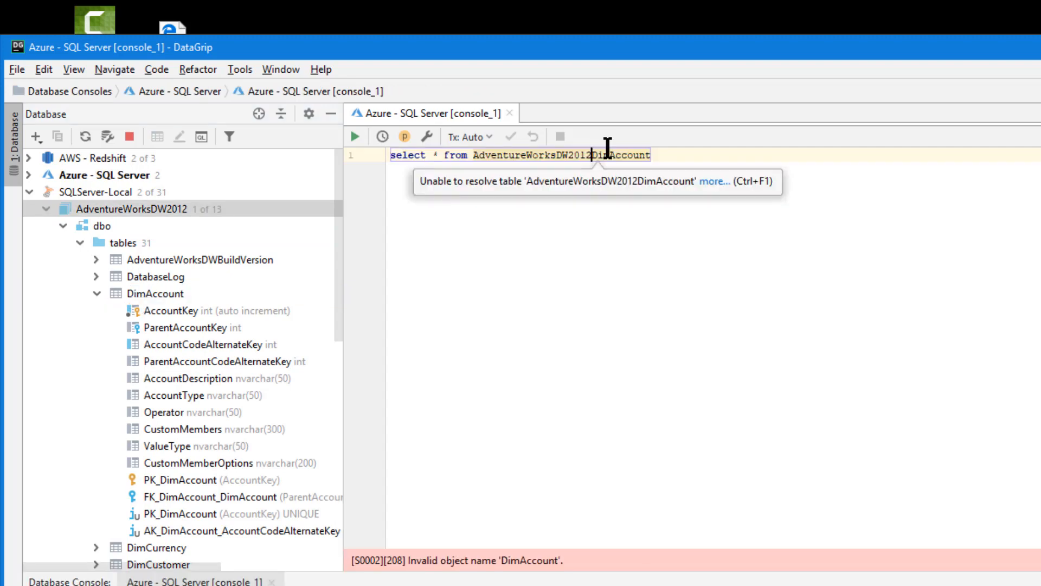
type("dbo.DimAccount")
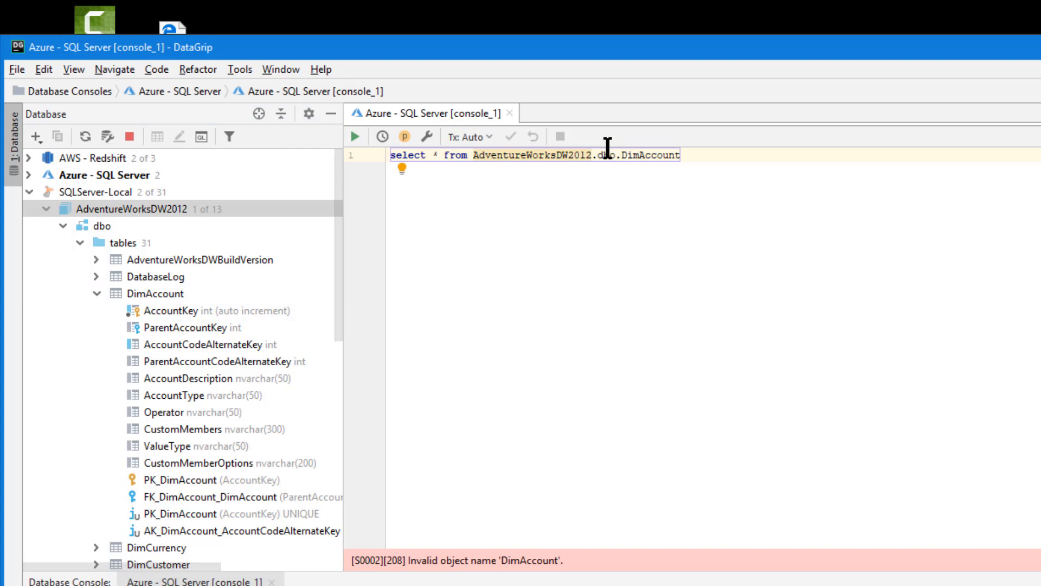
left_click(588, 351)
left_click(355, 136)
left_click(497, 155)
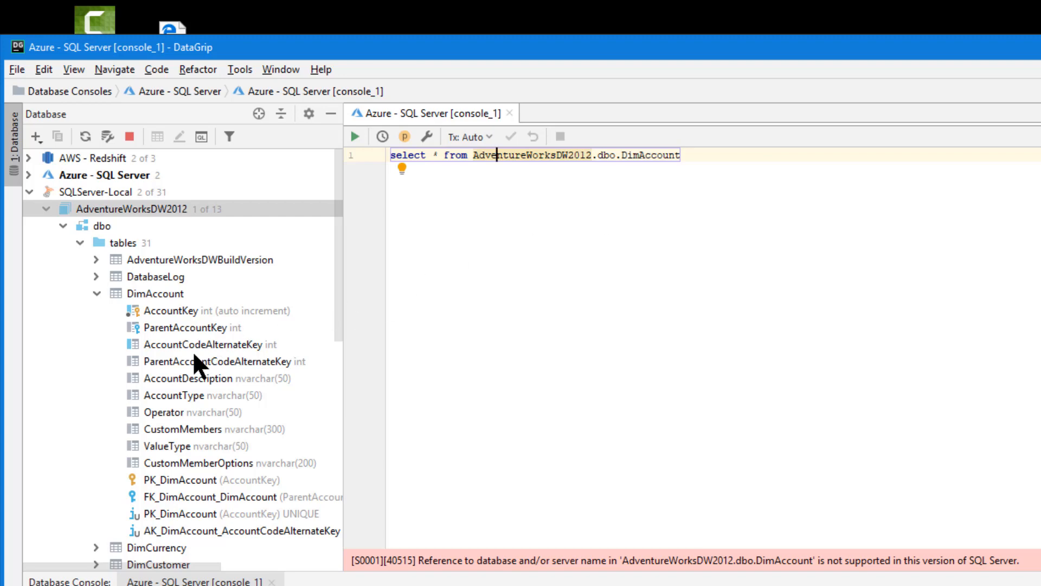
- Collapse the DimAccount table's details, and collapse and re-expand the SQLServer-Local data source in the database tree
left_click(96, 291)
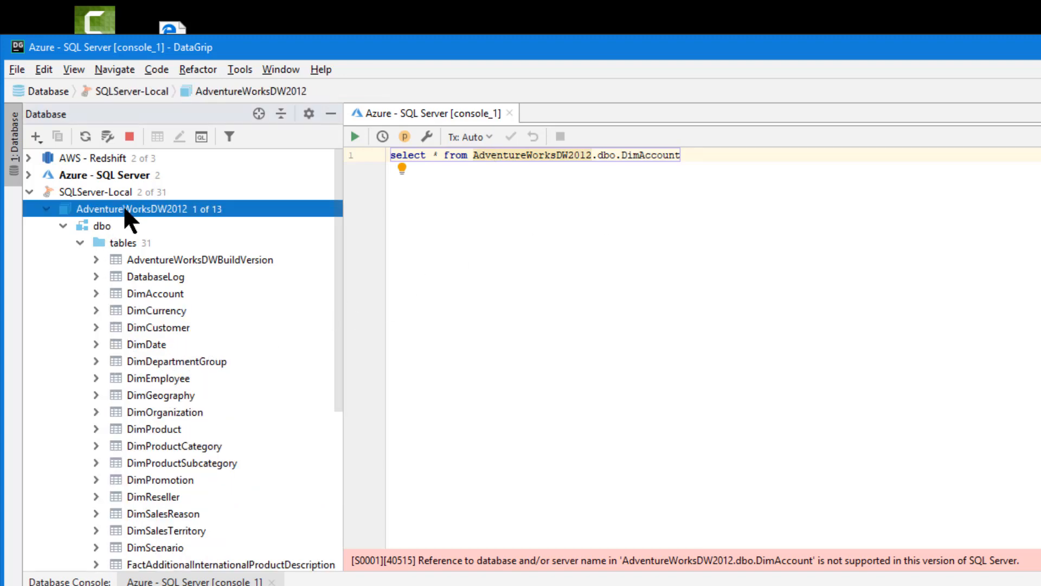
left_click(469, 208)
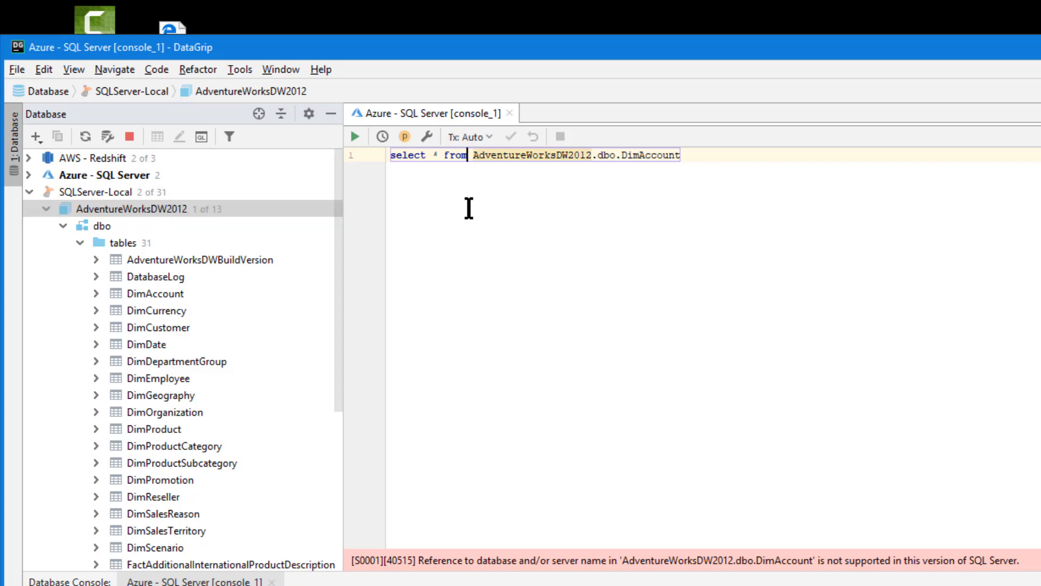
left_click(429, 186)
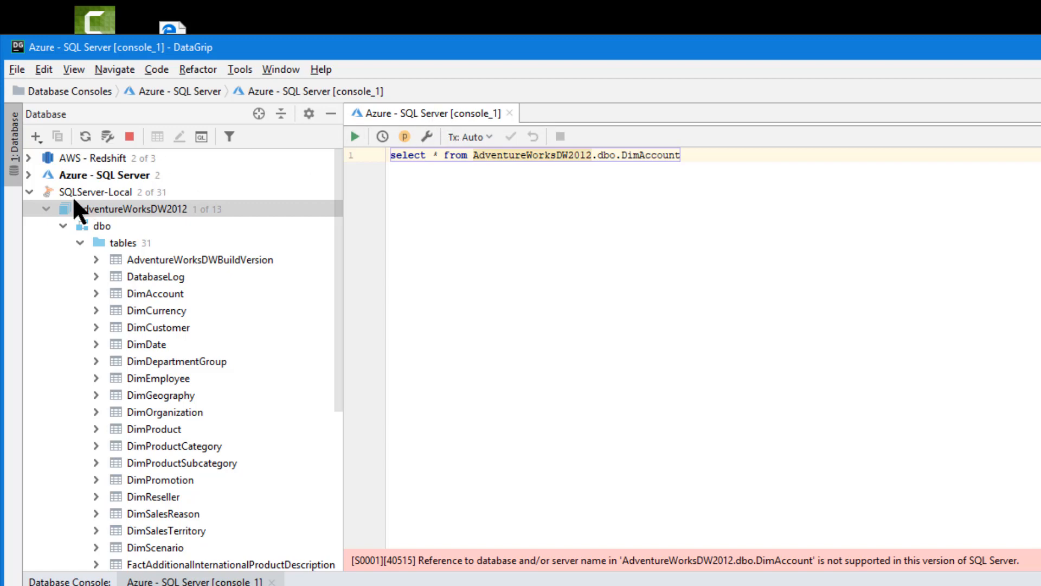
left_click(31, 191)
left_click(65, 175)
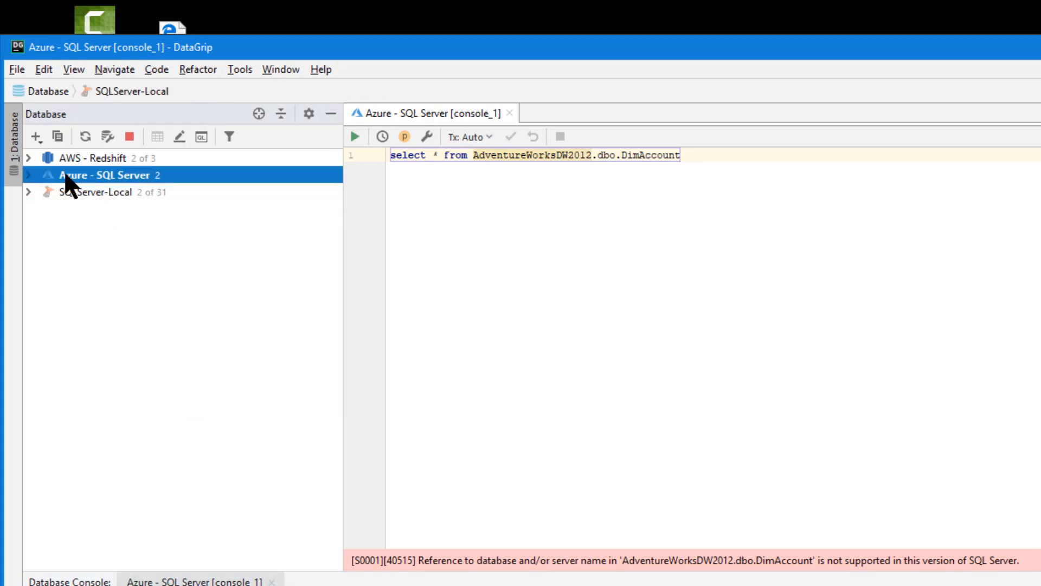
left_click(27, 192)
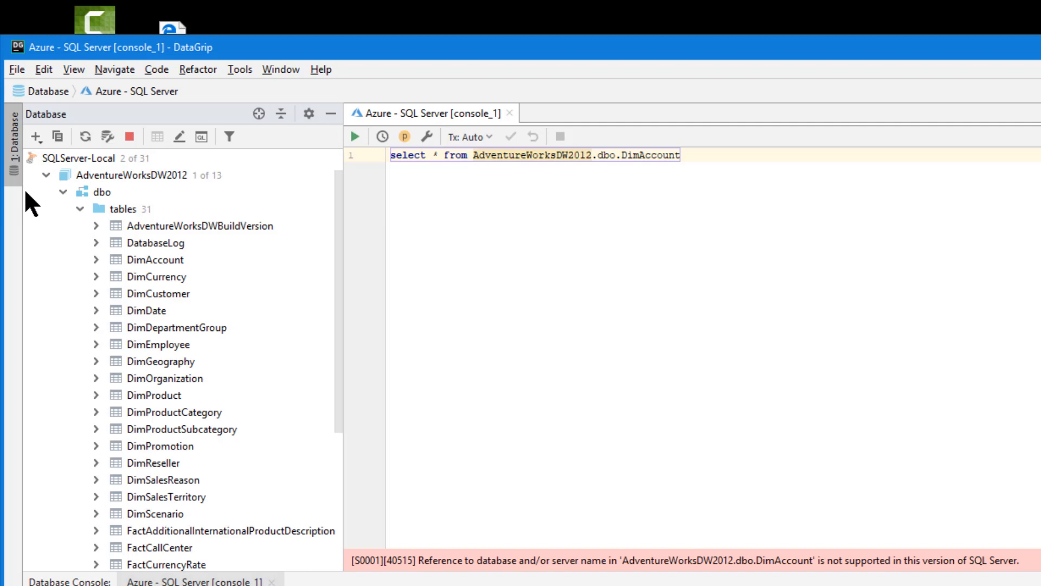
left_click(702, 272)
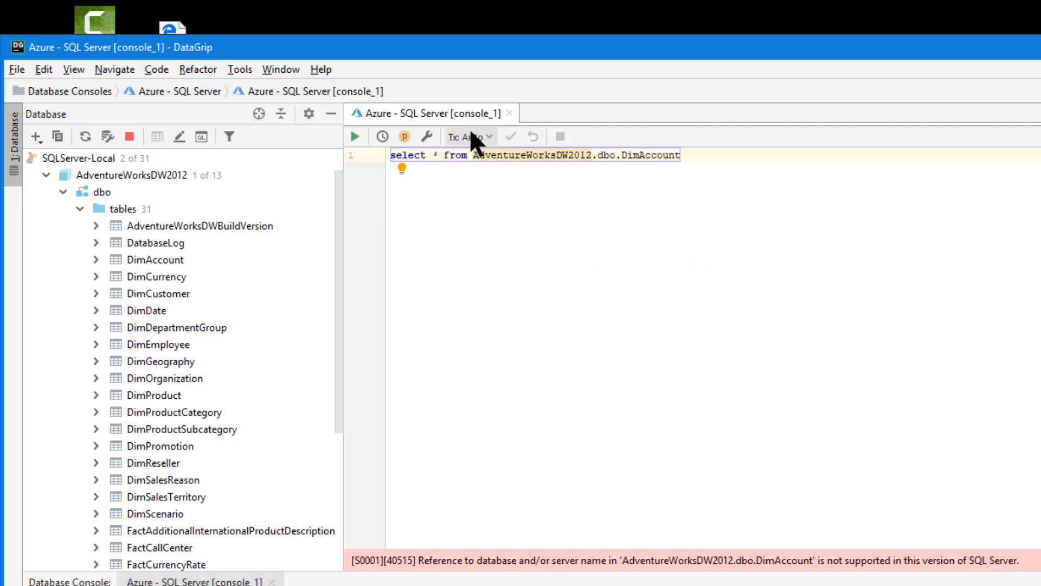
- Copy the whole DimAccount query from the Azure - SQL Server console and delete it there
right_click(106, 152)
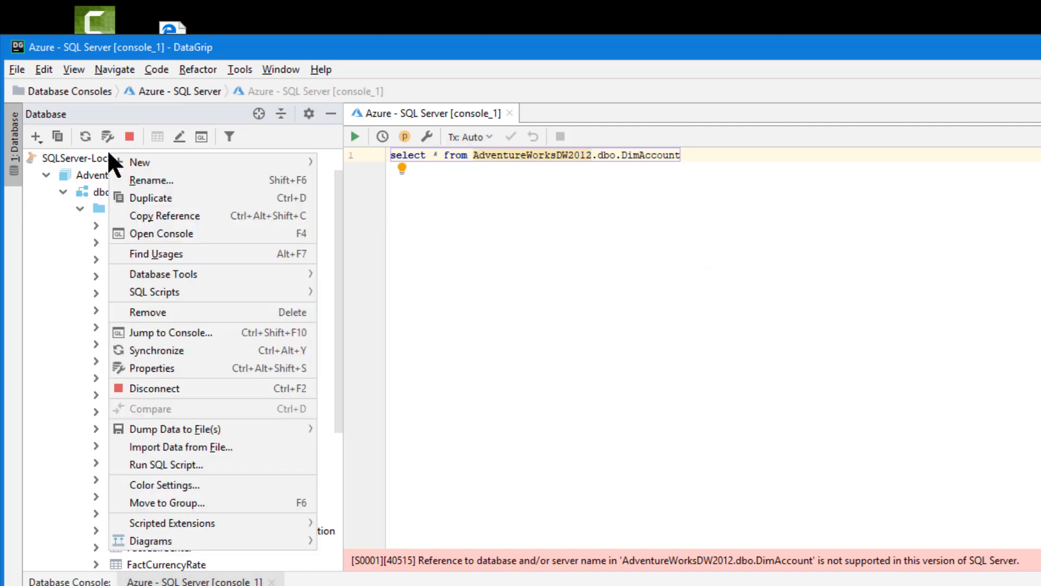
left_click(694, 228)
left_click_drag(702, 191, 329, 170)
key("ctrl+c")
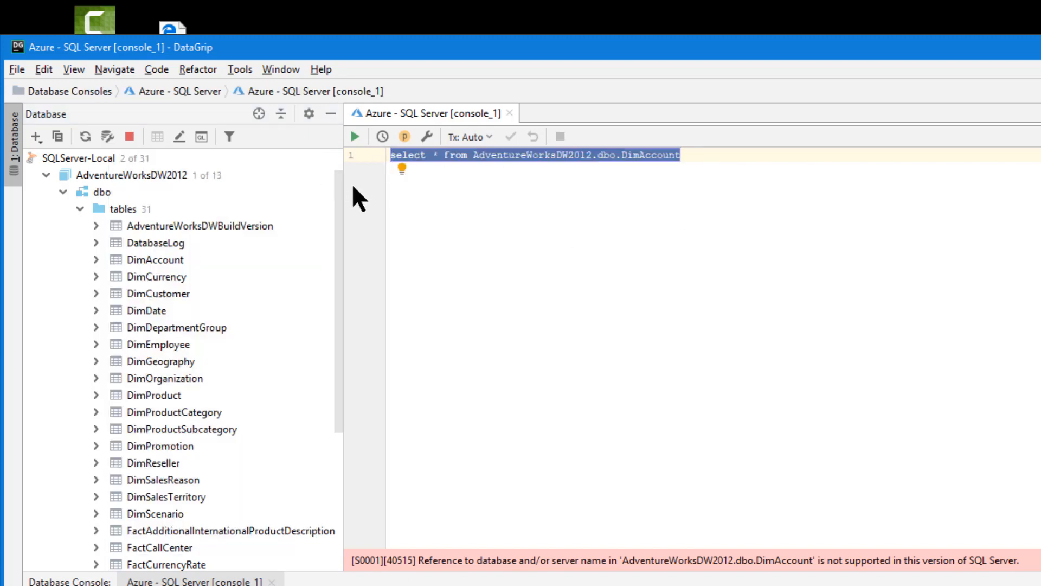
key("Delete")
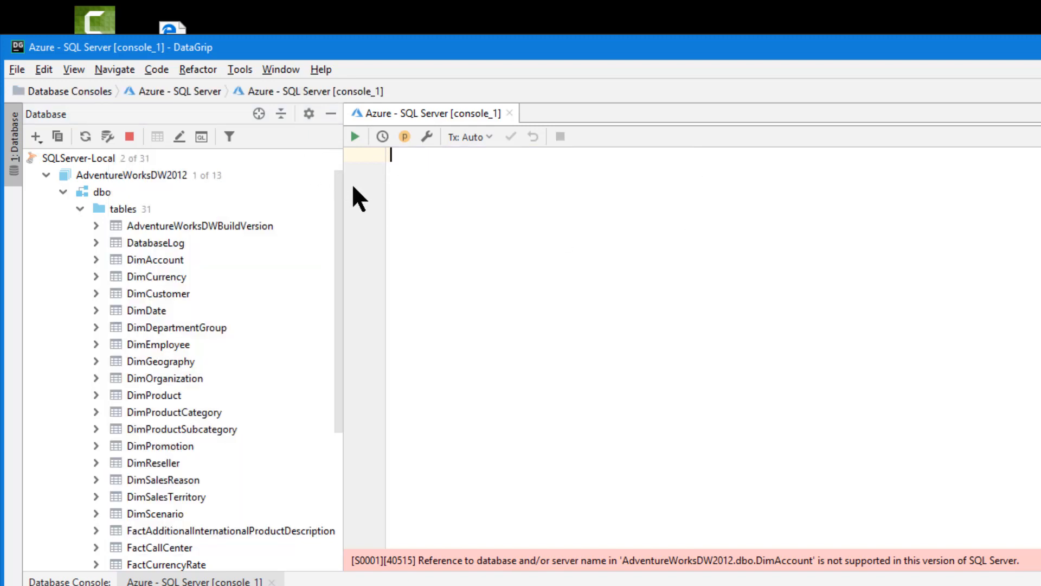
- Create a new query console from the AdventureWorksDW2012 database of the SQLServer-Local data source
left_click(89, 151)
left_click(100, 175)
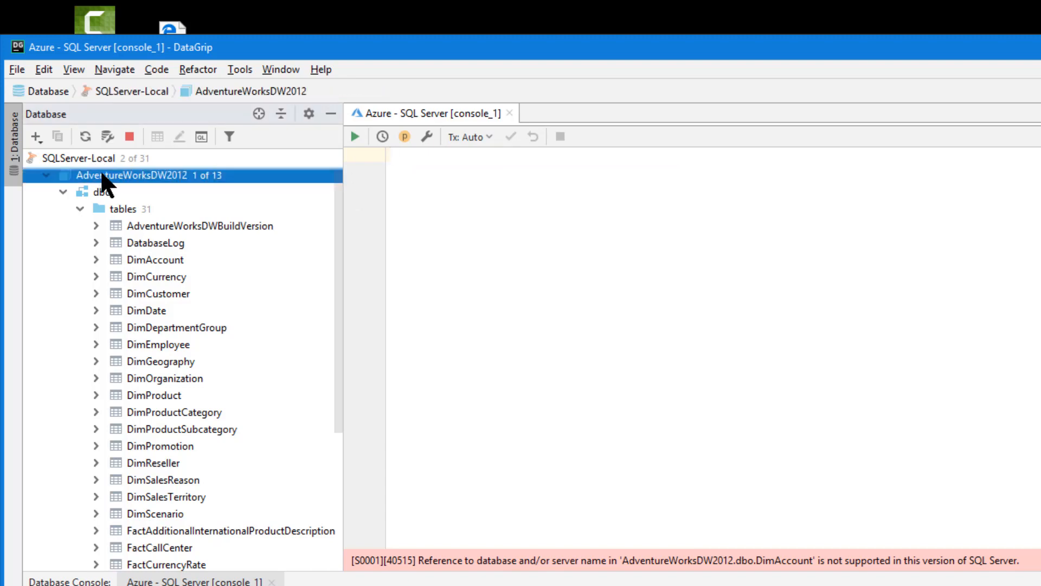
left_click(99, 161)
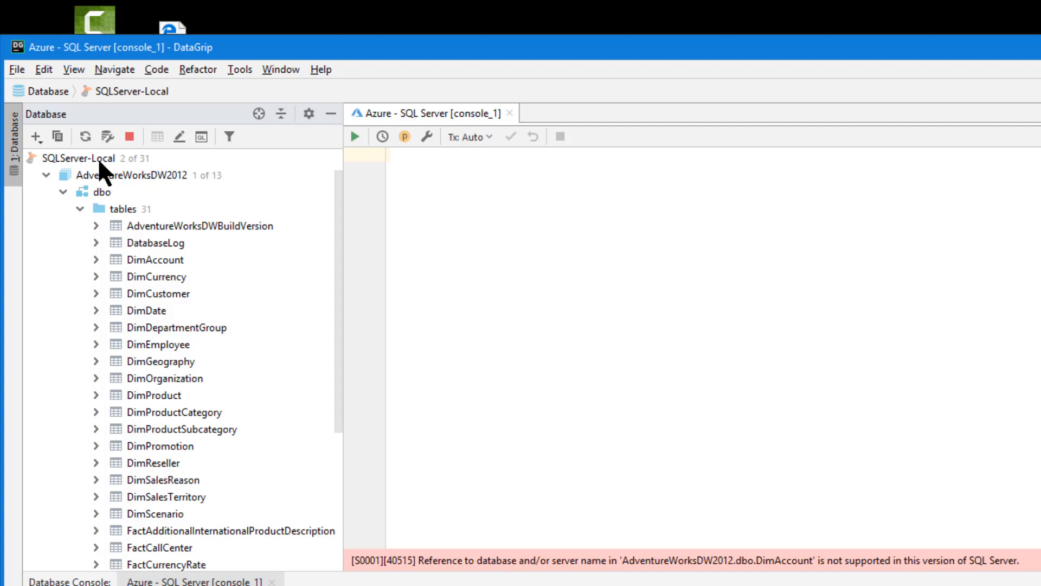
scroll(333, 179, "up", 1)
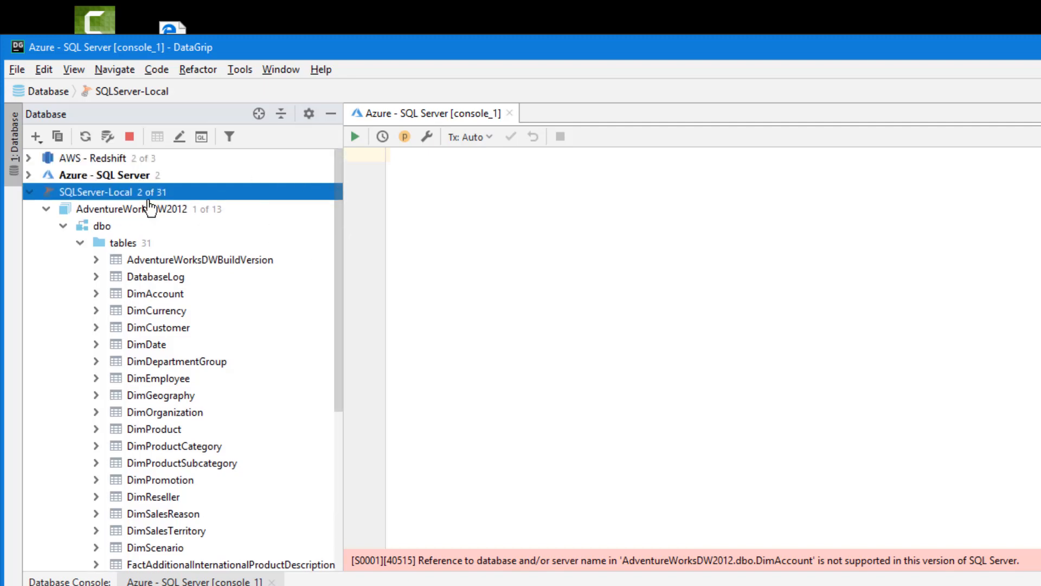
right_click(106, 193)
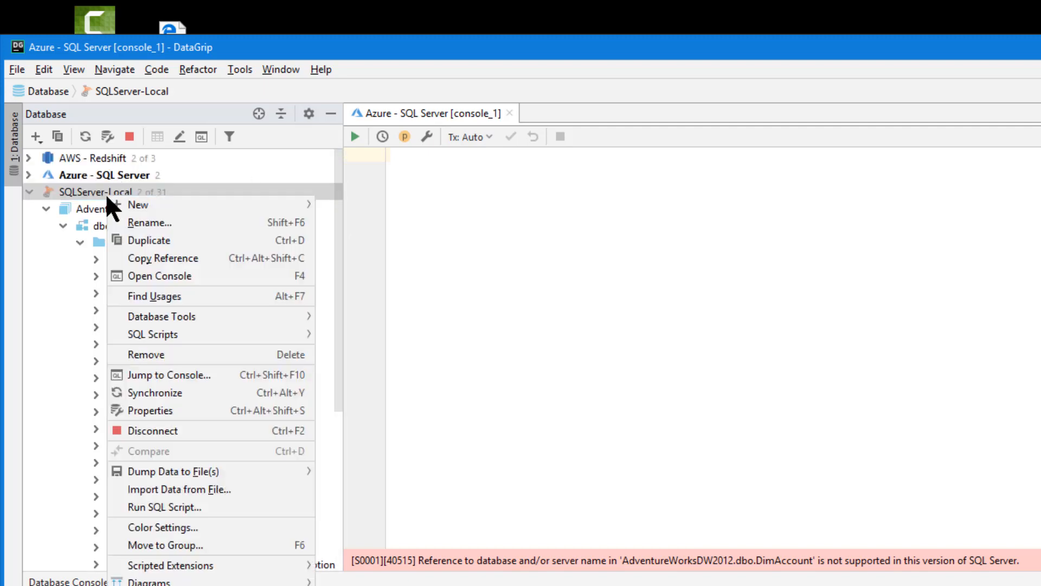
mouse_move(167, 204)
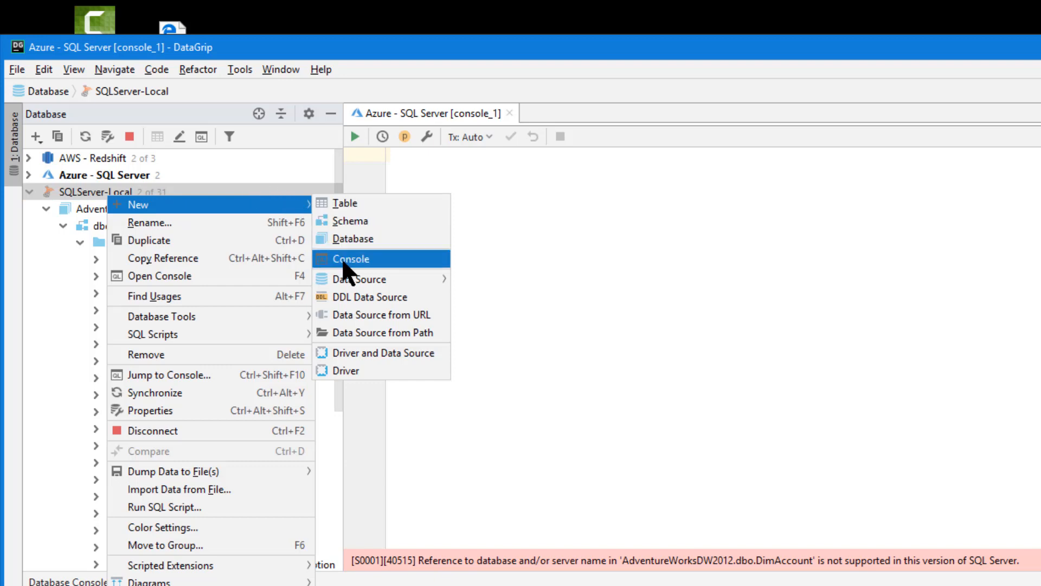
left_click(81, 209)
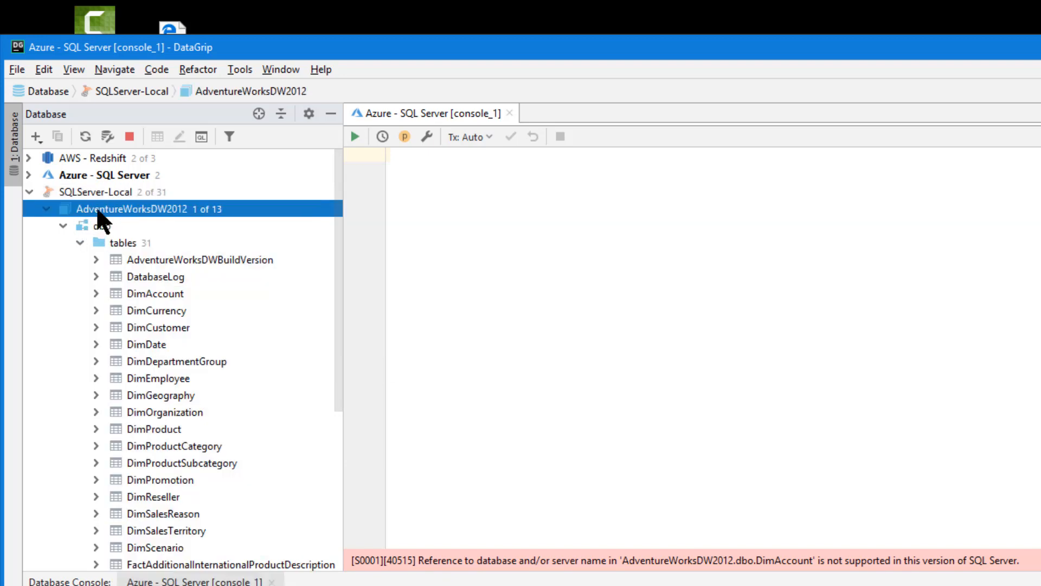
right_click(96, 211)
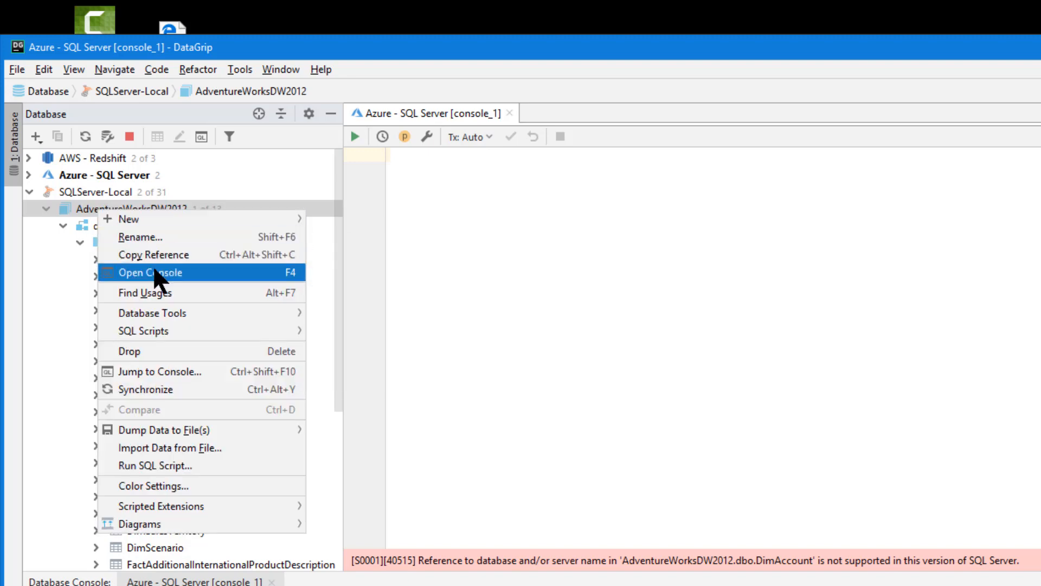
mouse_move(238, 218)
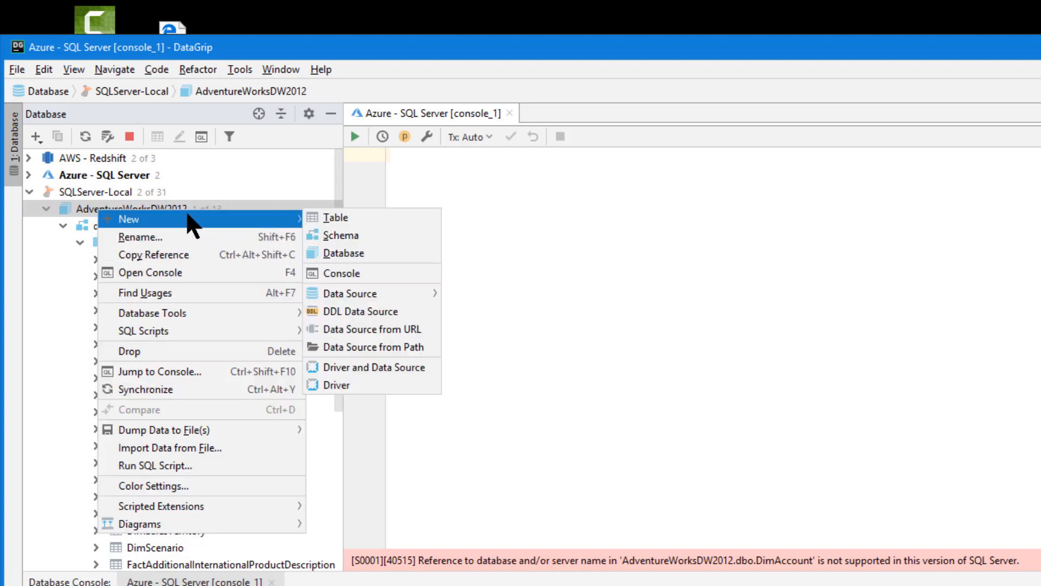
left_click(358, 272)
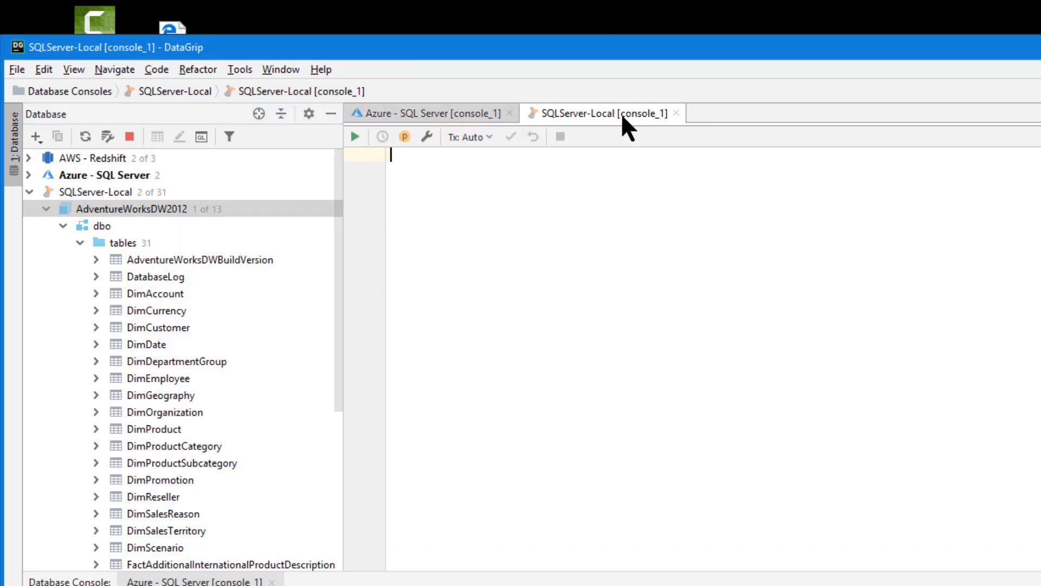
- Paste the copied query into the SQLServer-Local console and run it shortened to select * from DimAccount
right_click(474, 184)
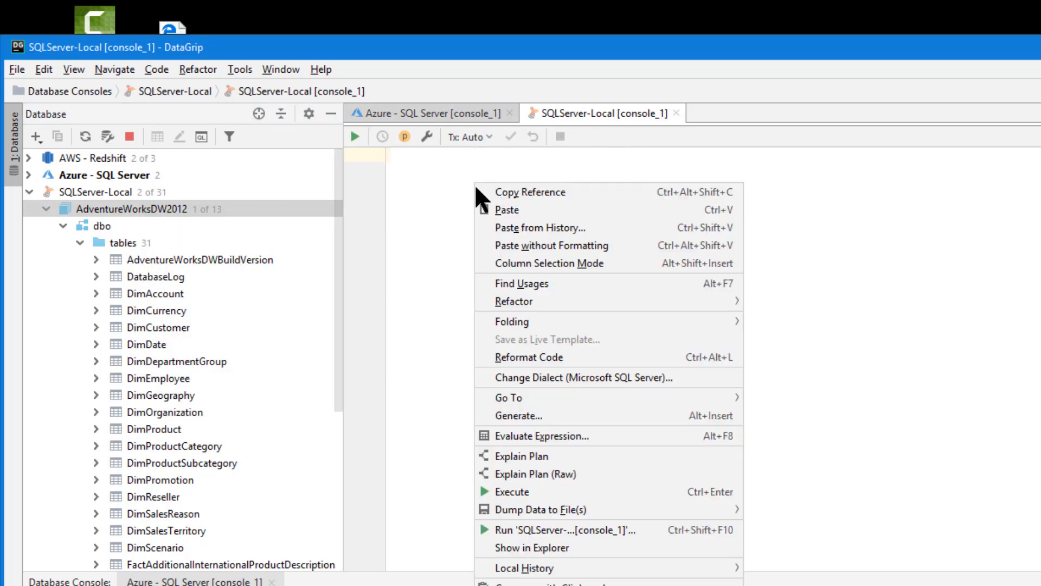
left_click(506, 211)
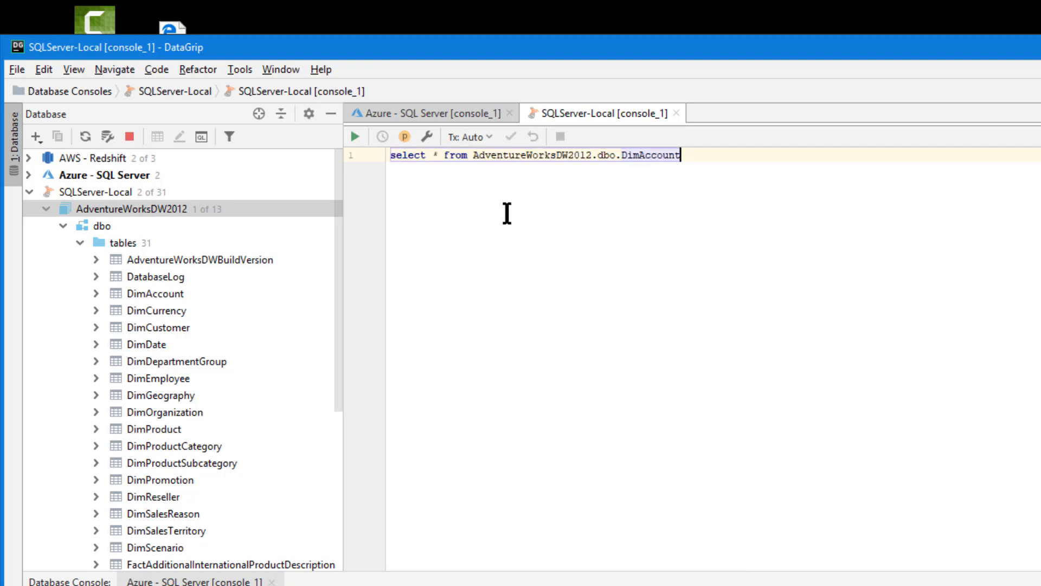
left_click(535, 229)
key("Delete")
key("End")
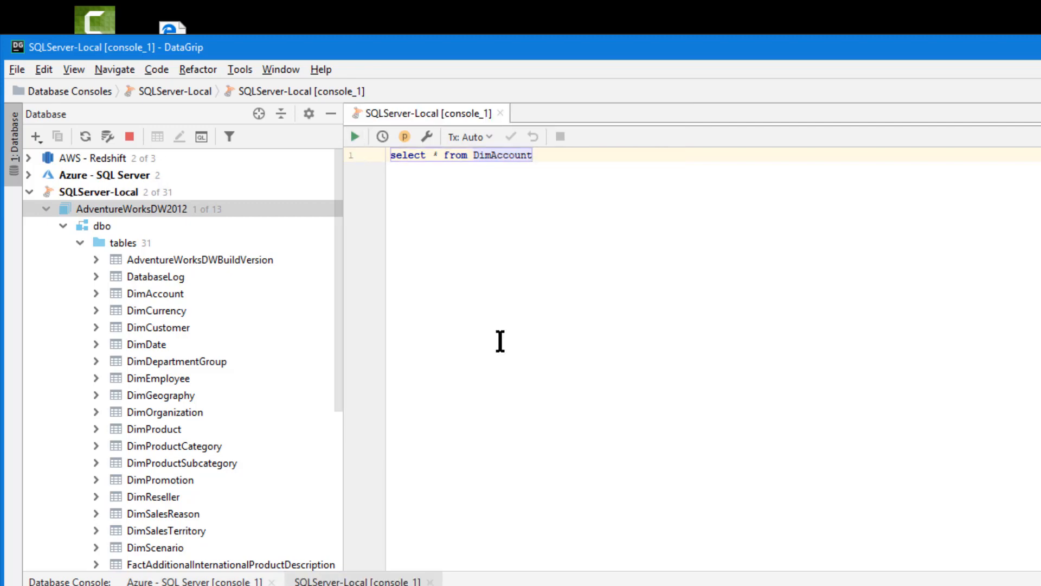
left_click(456, 232)
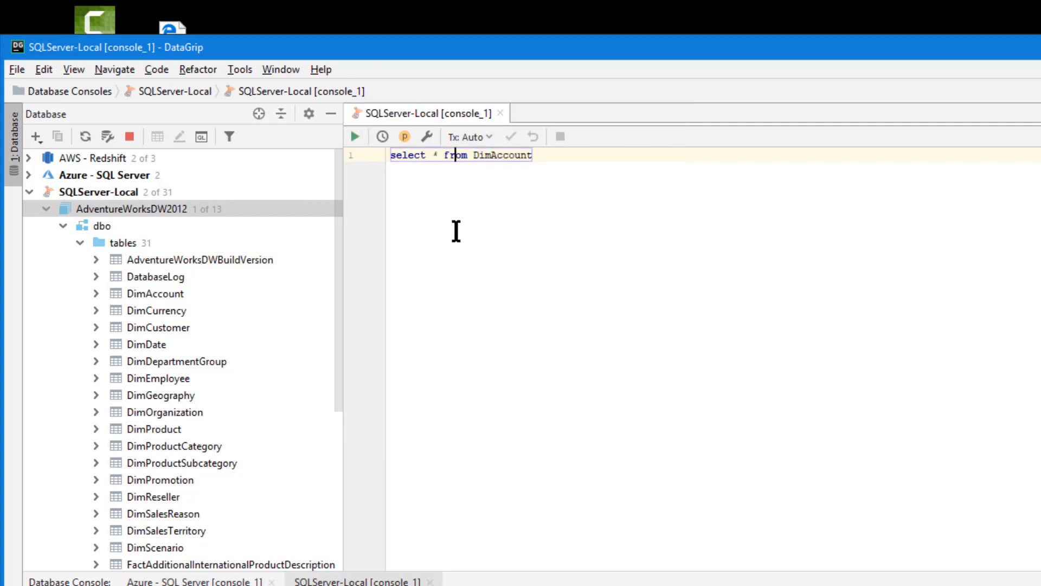
left_click(531, 193)
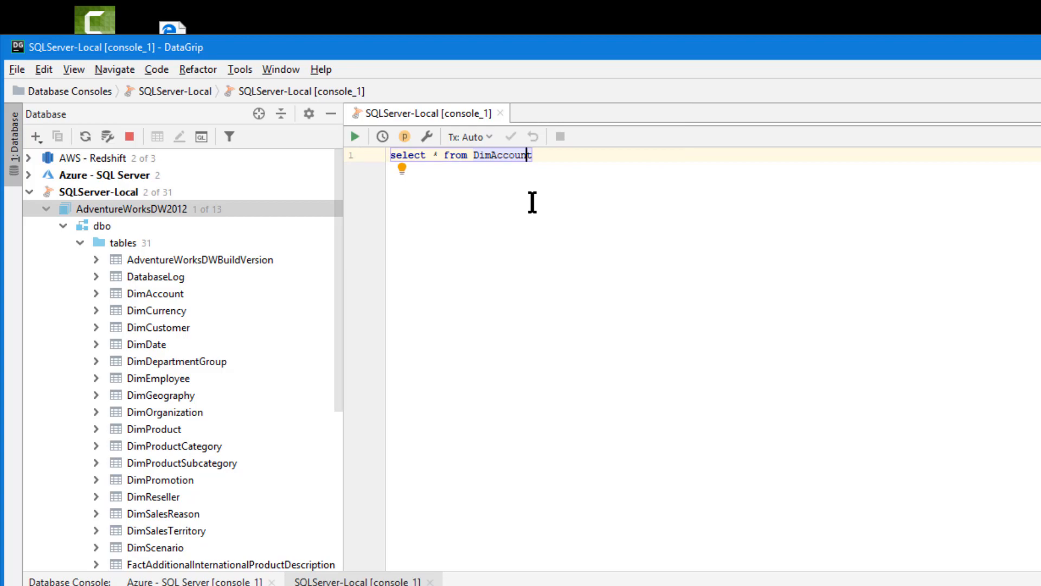
key("ctrl+Return")
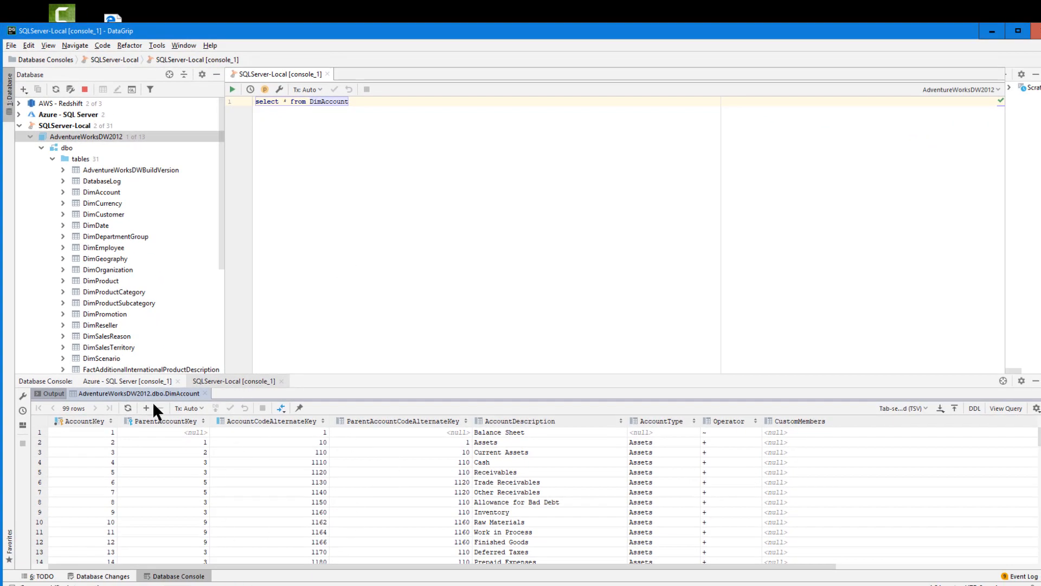
- Review the last execution line in the console's output log and return to the DimAccount result grid
left_click(55, 394)
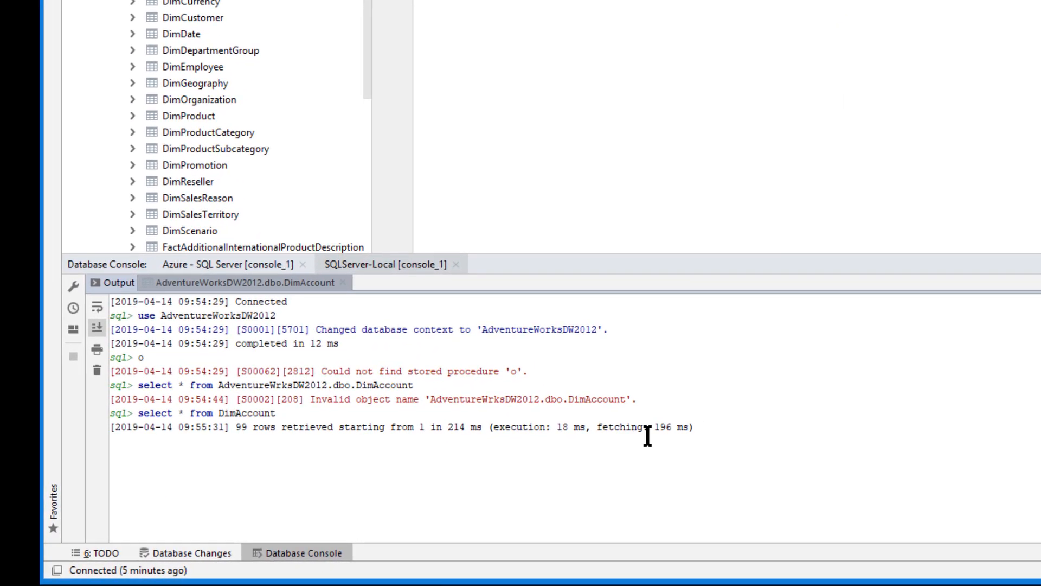
left_click_drag(443, 493, 175, 495)
left_click_drag(297, 432, 82, 432)
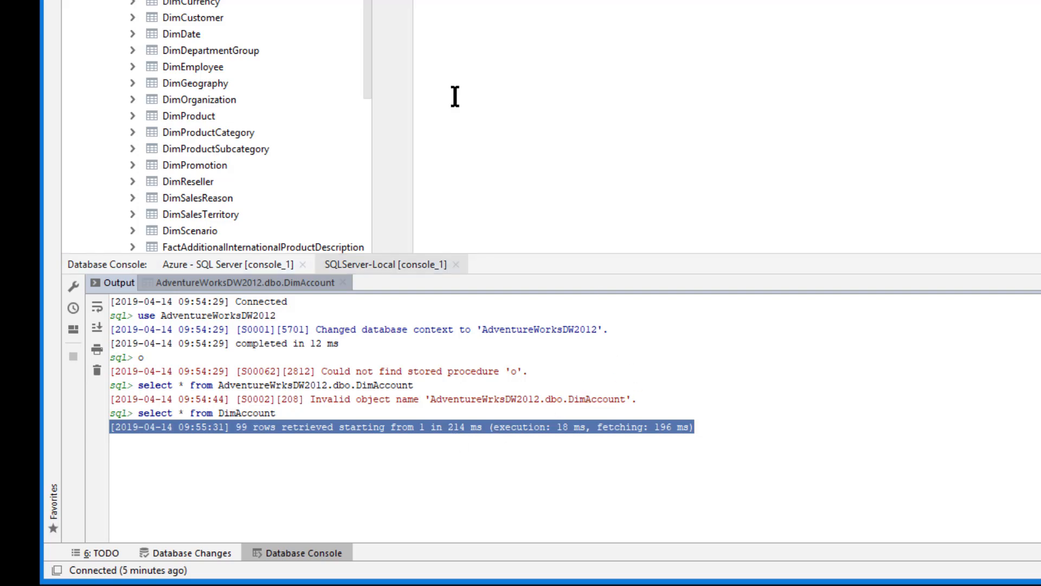
left_click(228, 282)
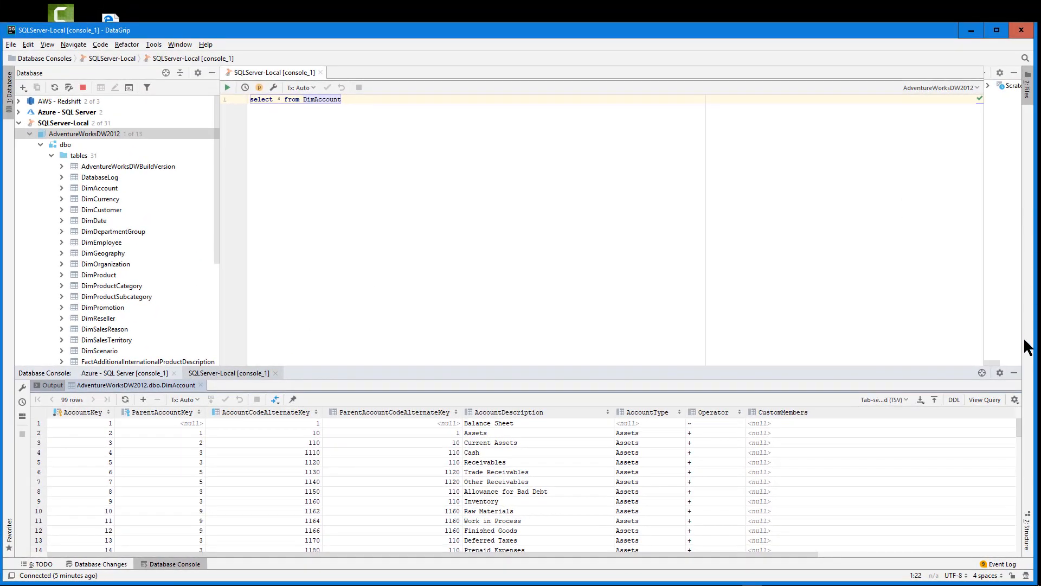
- Put the from clause on its own line and expand the asterisk into DimAccount's full column list
left_click(475, 246)
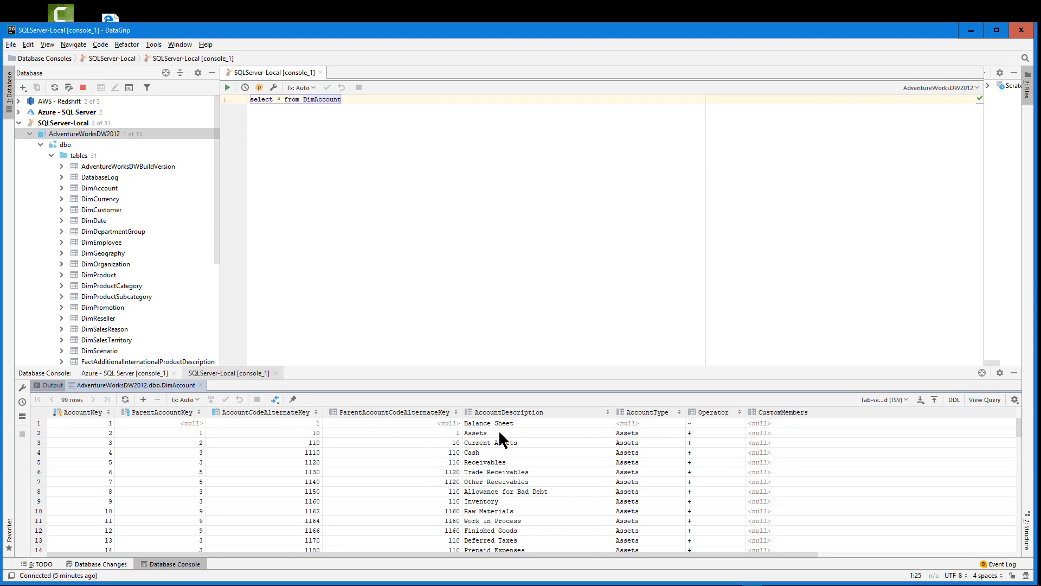
left_click(279, 99)
key("Return")
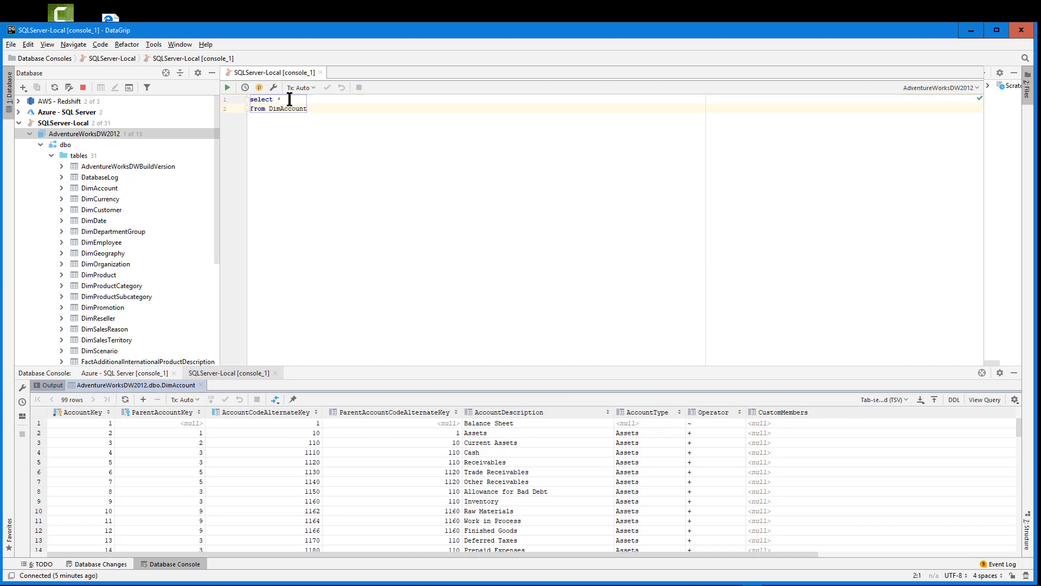
key("Up")
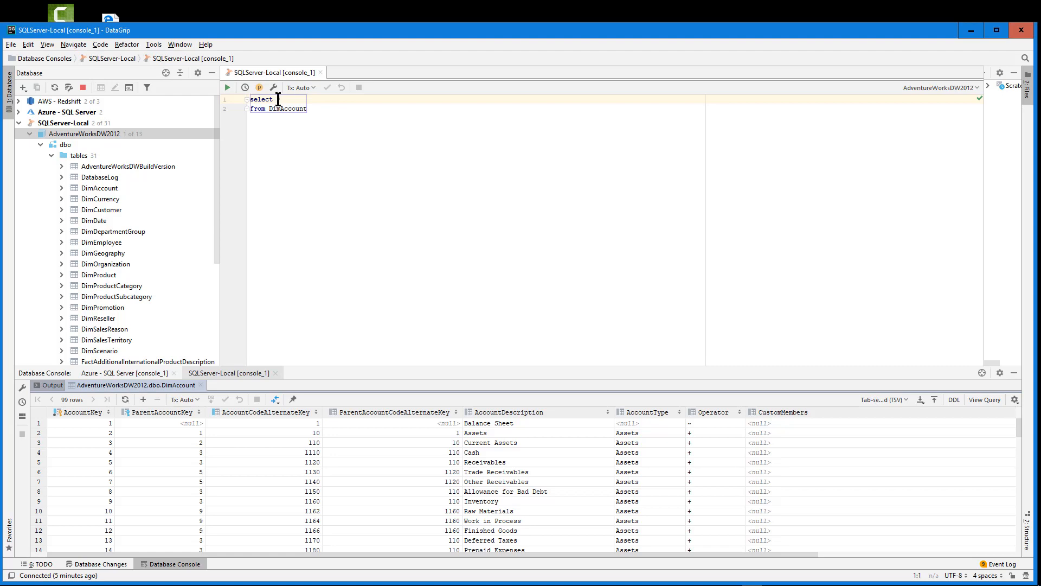
left_click(279, 99)
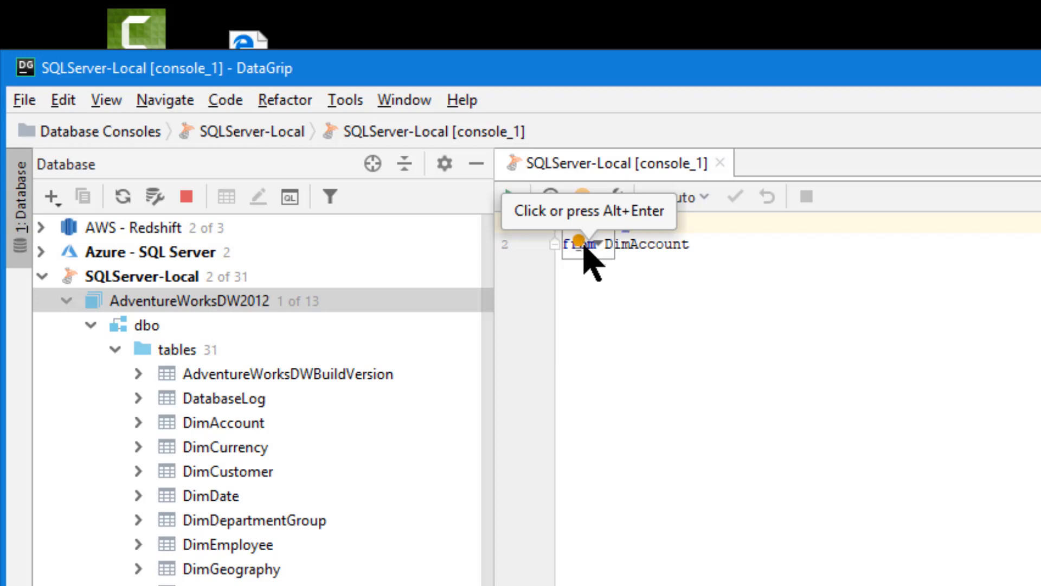
left_click(597, 244)
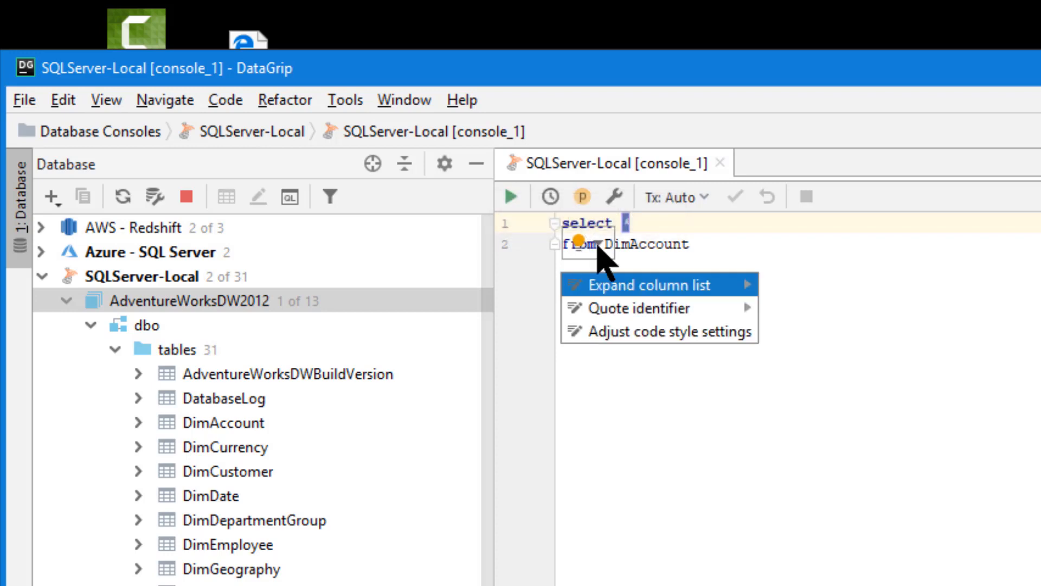
left_click(607, 295)
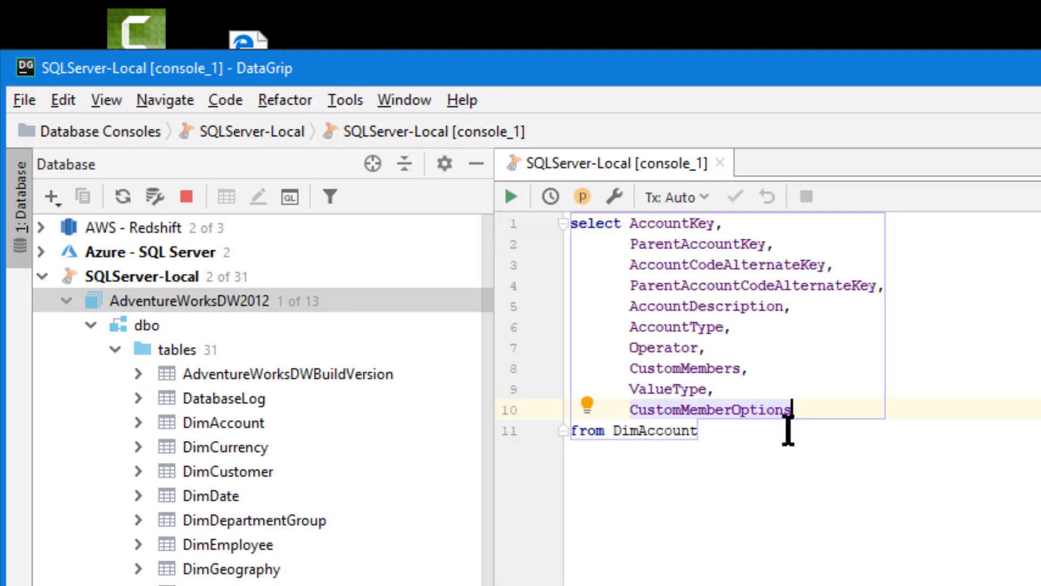
left_click_drag(809, 418, 621, 223)
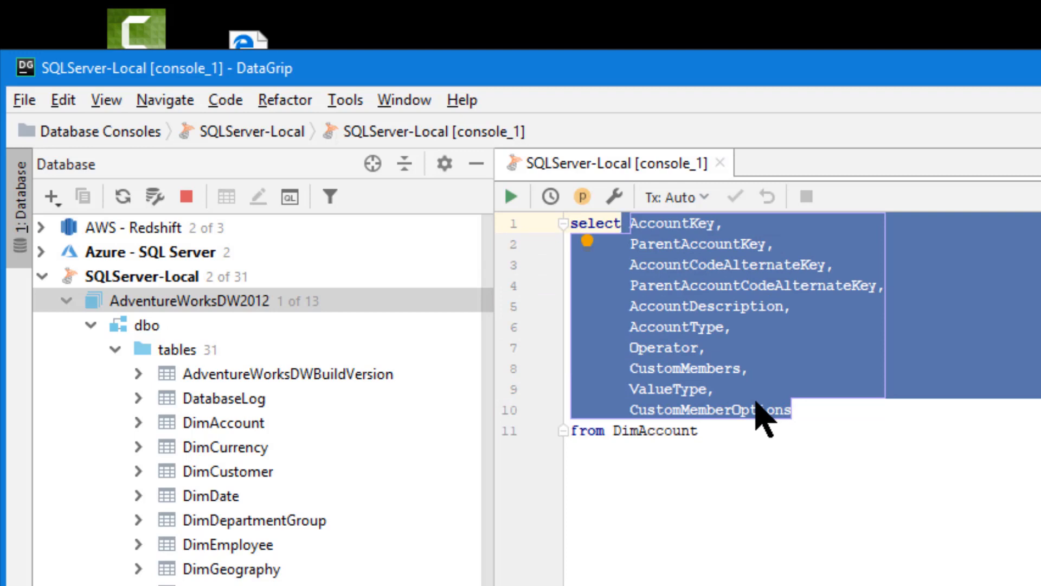
- Introduce the table alias DA for DimAccount with the suggested code action and delete it again
left_click(750, 469)
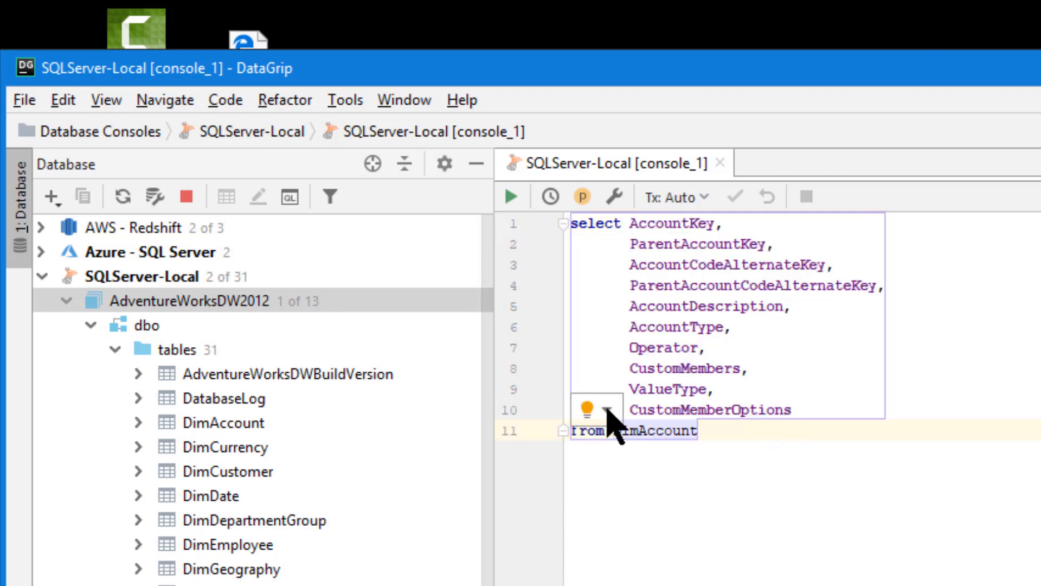
left_click(607, 411)
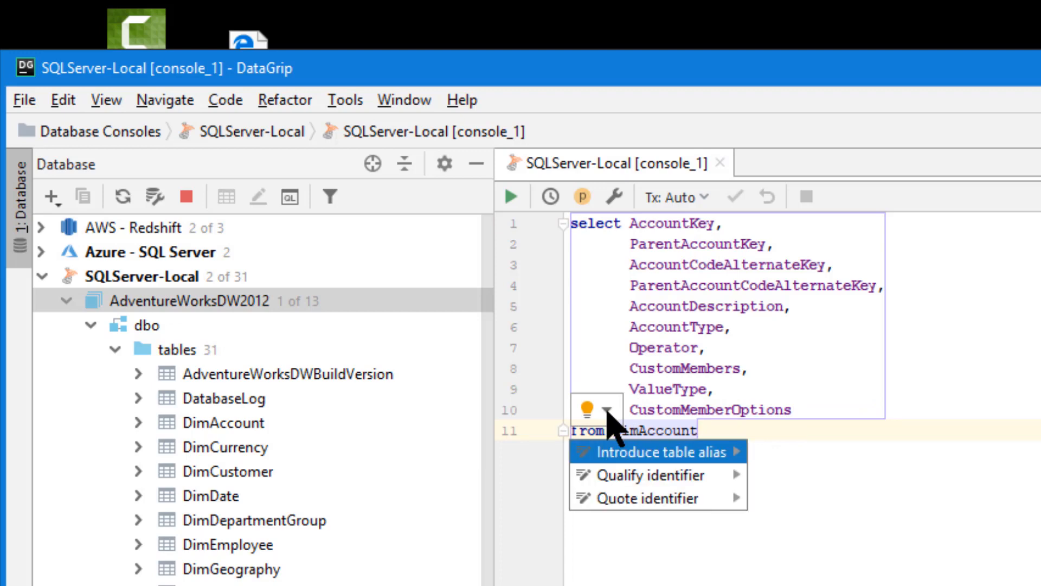
left_click(633, 456)
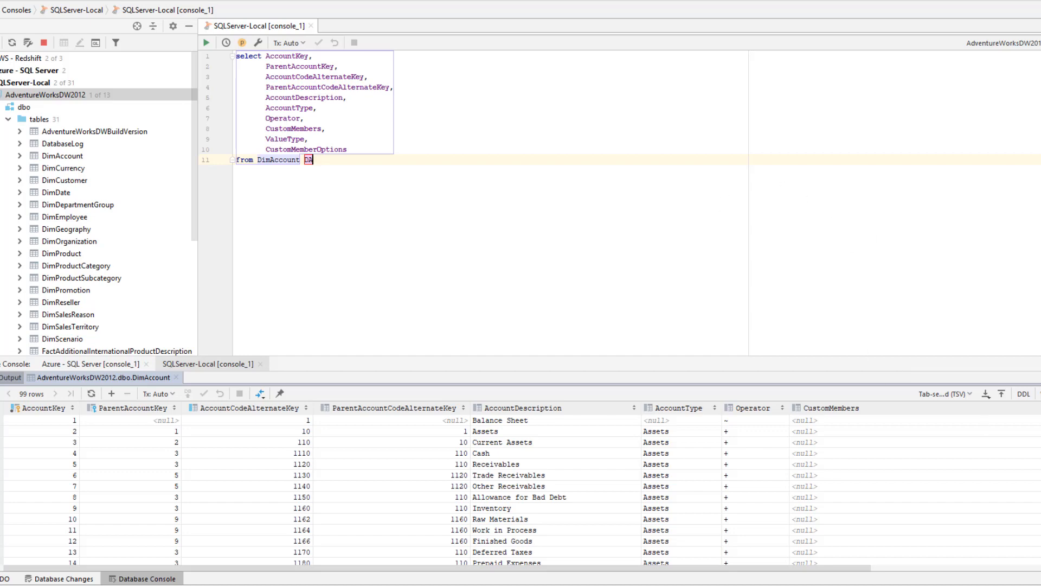
left_click(296, 239)
double_click(309, 160)
key("BackSpace")
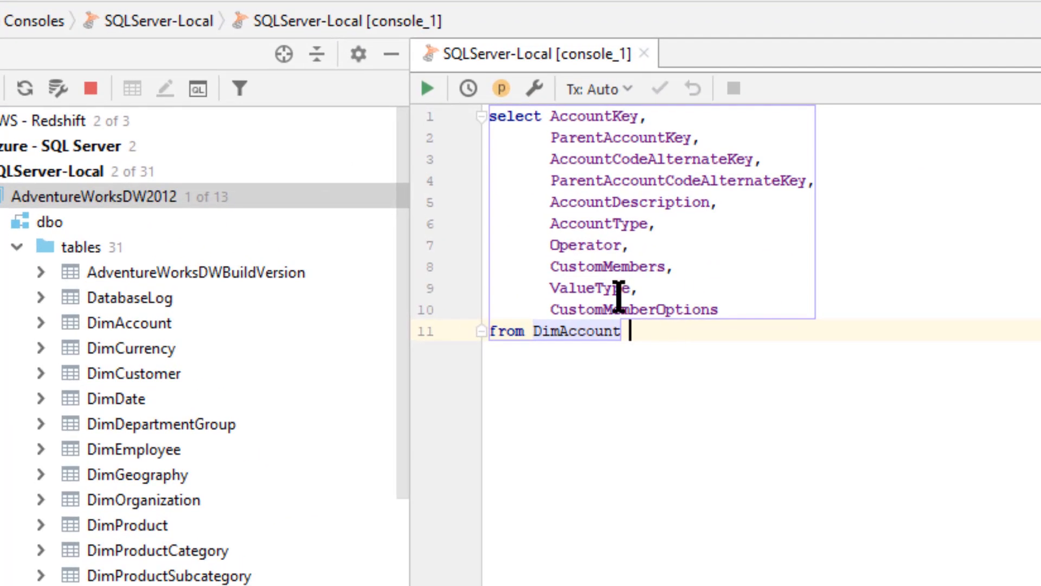
- Add the alias as xyz after DimAccount in the from clause
left_click(551, 114)
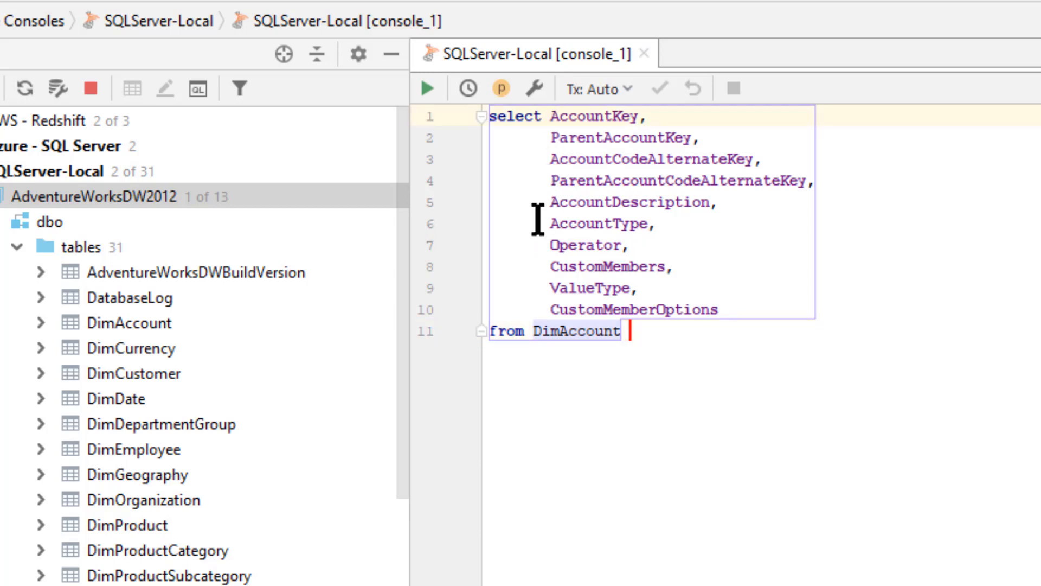
left_click(635, 330)
type("as ")
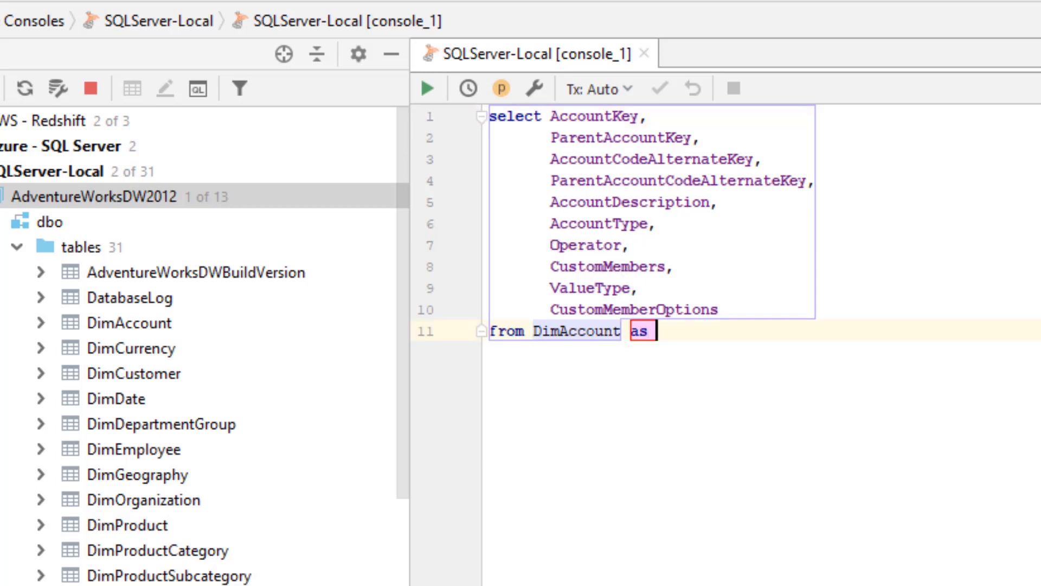
type("x")
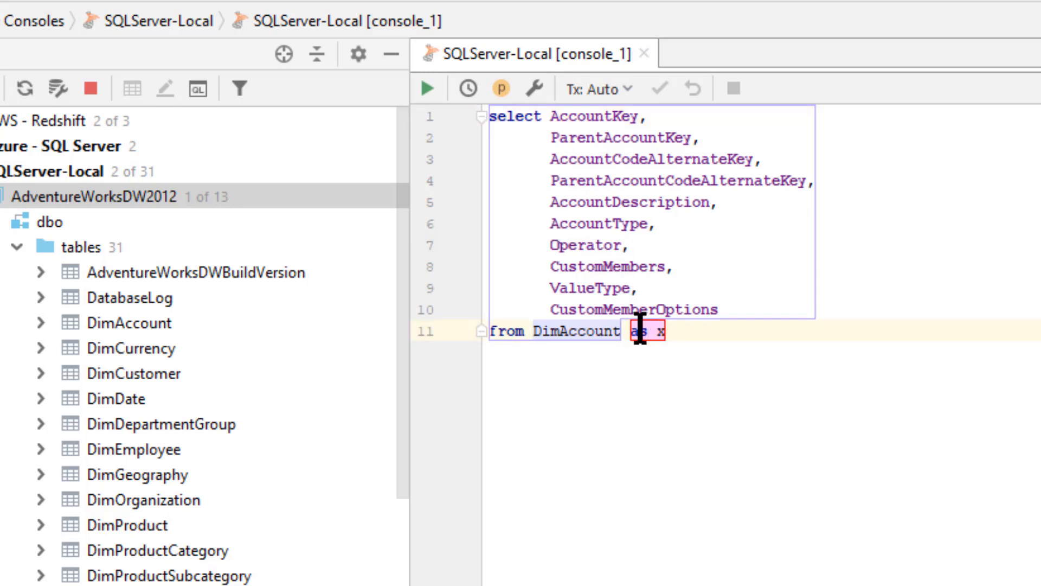
type("yz")
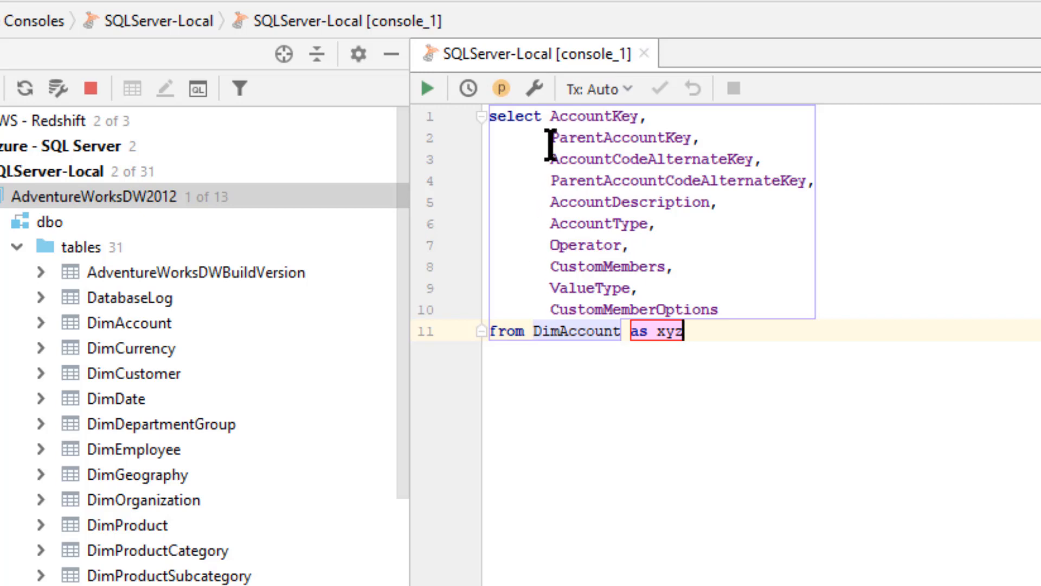
- Prefix all ten columns of the select list with xyz. at once, using a multi-line cursor from AccountKey to CustomMemberOptions
left_click(551, 116)
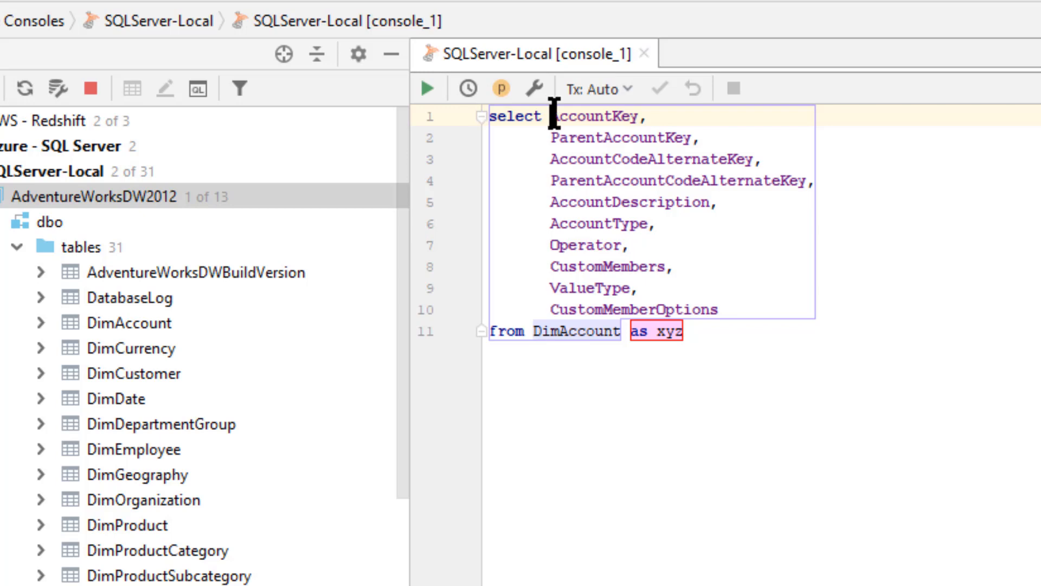
key("ctrl")
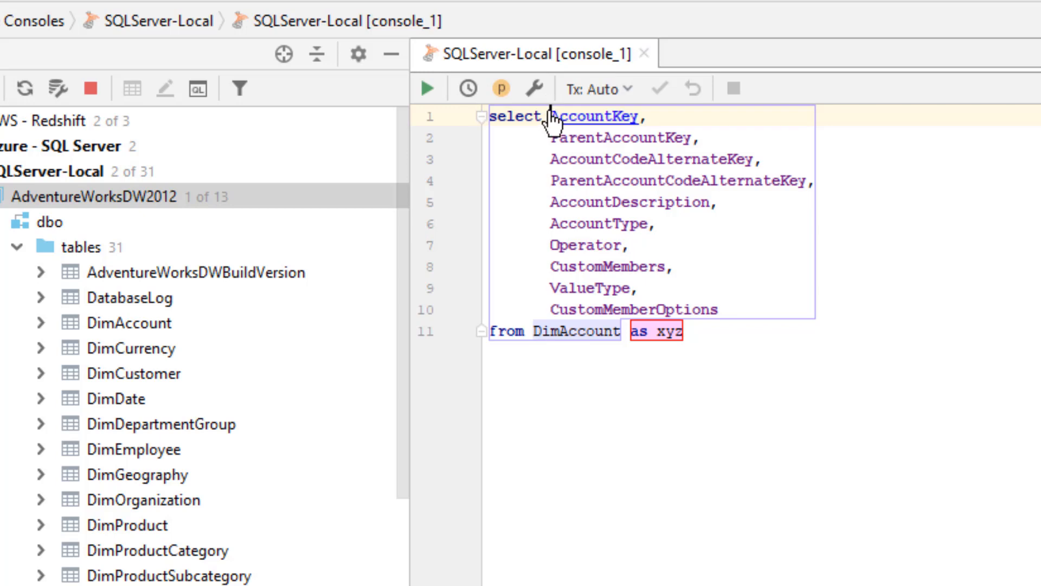
left_click_drag(554, 120, 552, 317)
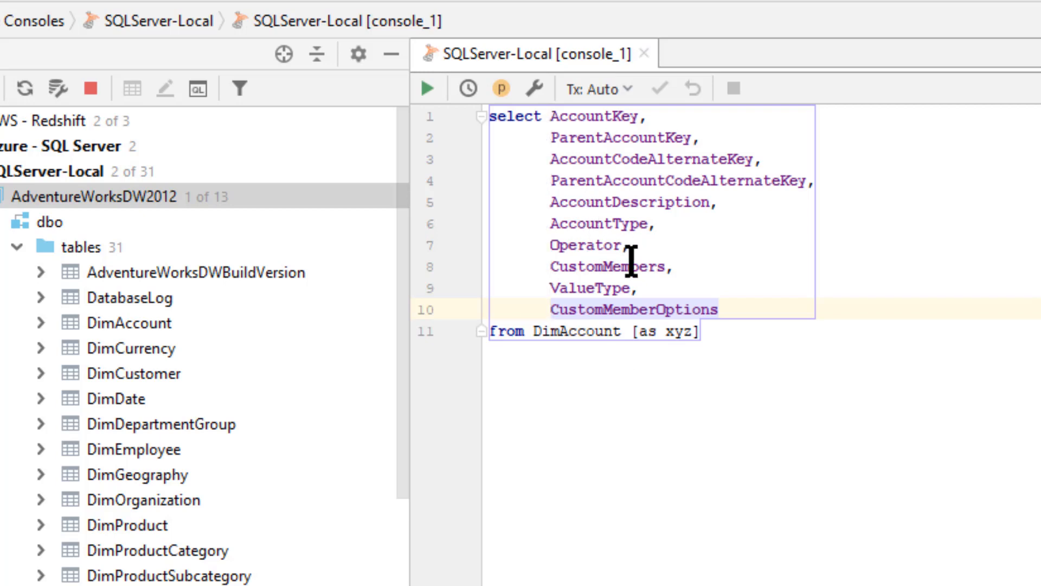
type("xyz")
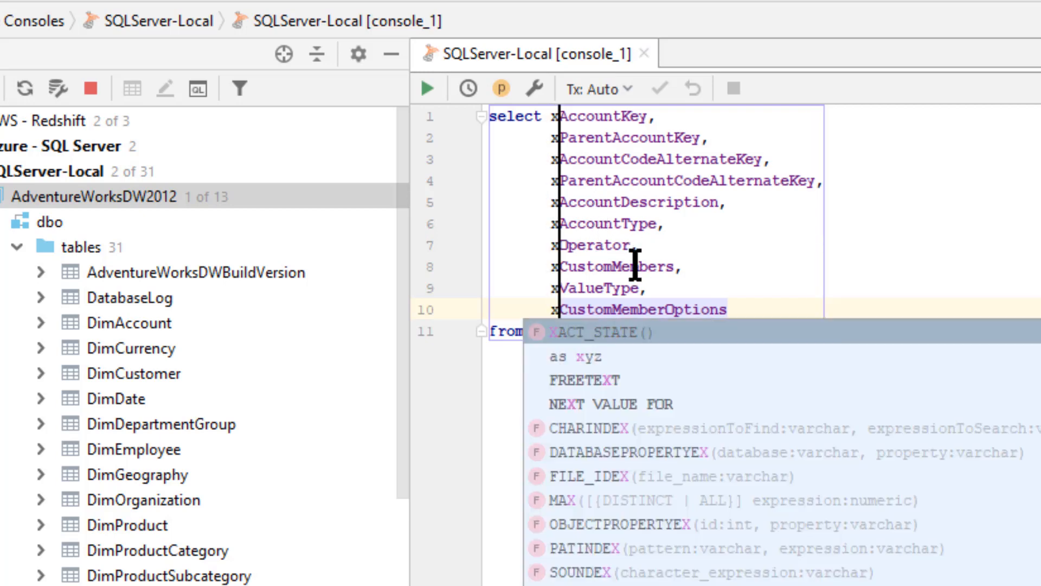
type(".")
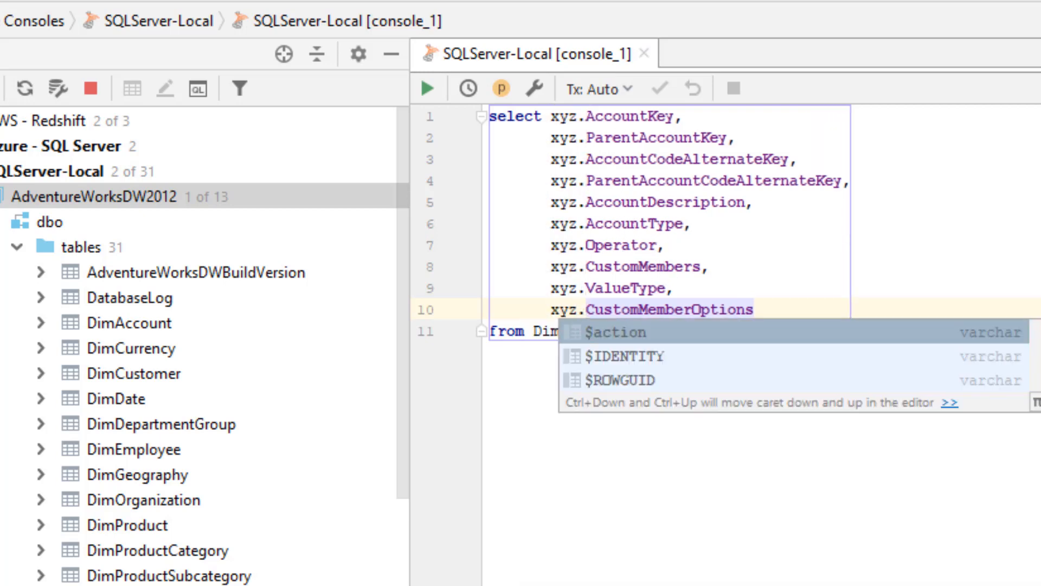
left_click(692, 261)
- Run the DimAccount query with its xyz alias and enlarge the results pane upward
left_click(671, 369)
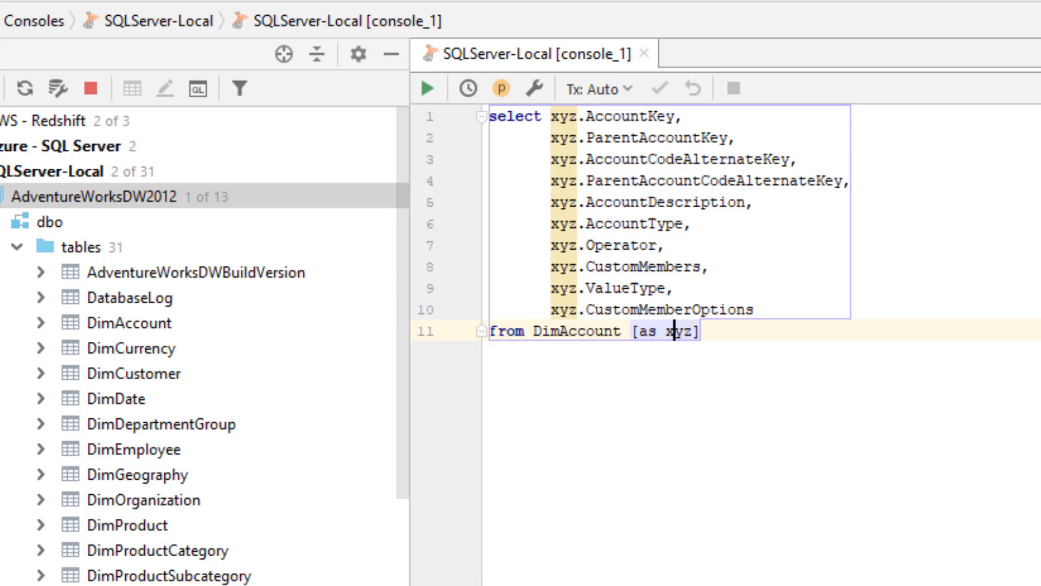
key("Right")
key("Right")
key("Right")
key("ctrl+Return")
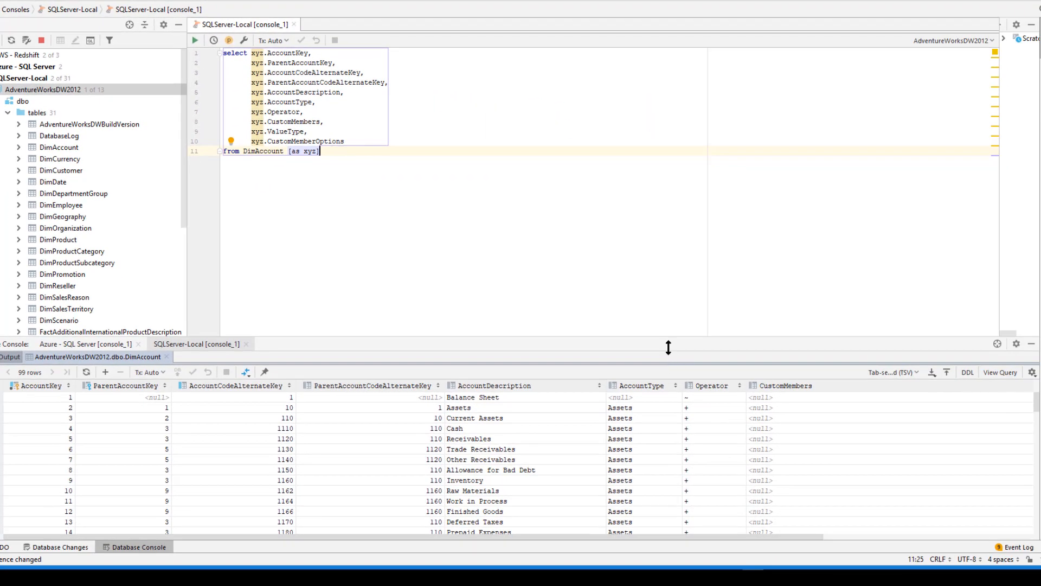
left_click_drag(668, 347, 640, 188)
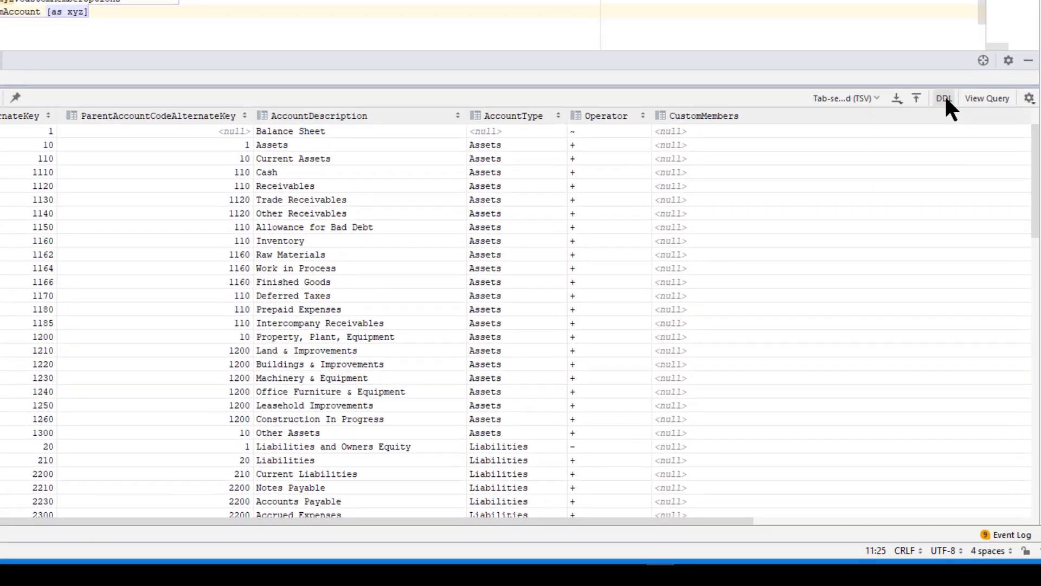
- Open the DDL of the DimAccount table from its result grid and look through the create table definition
left_click(945, 98)
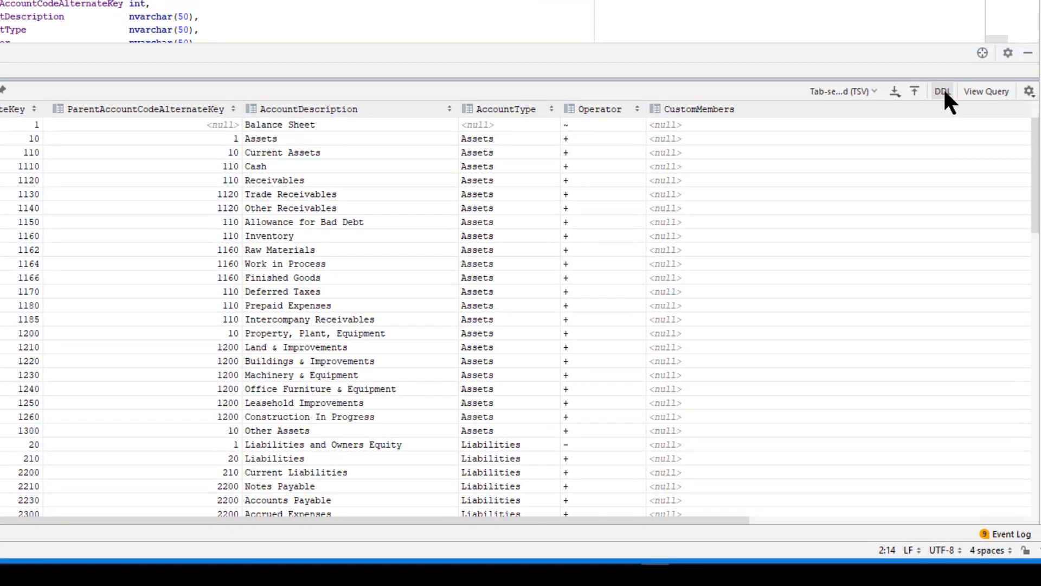
scroll(678, 22, "down", 5)
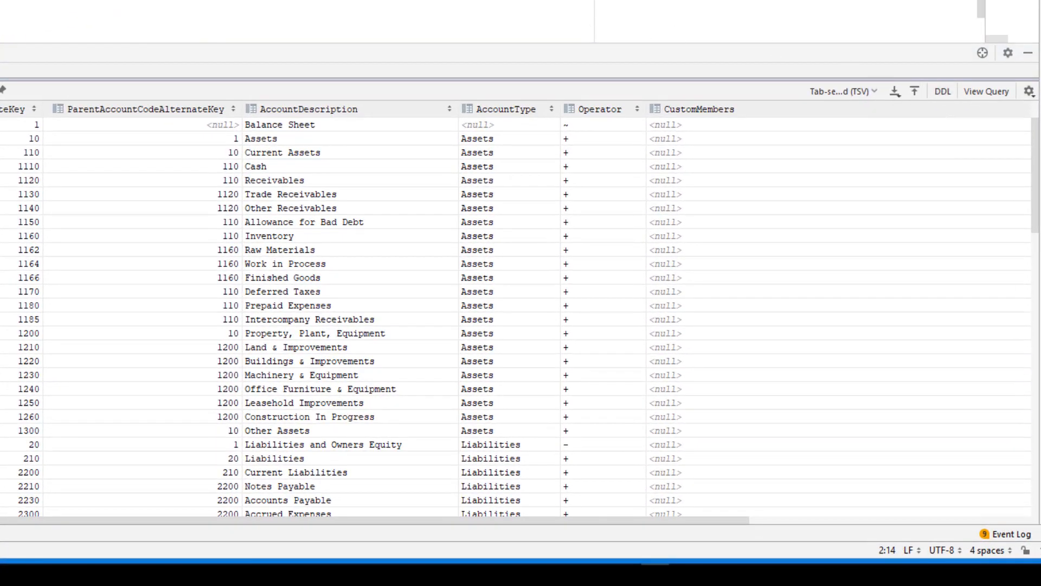
scroll(298, 22, "up", 3)
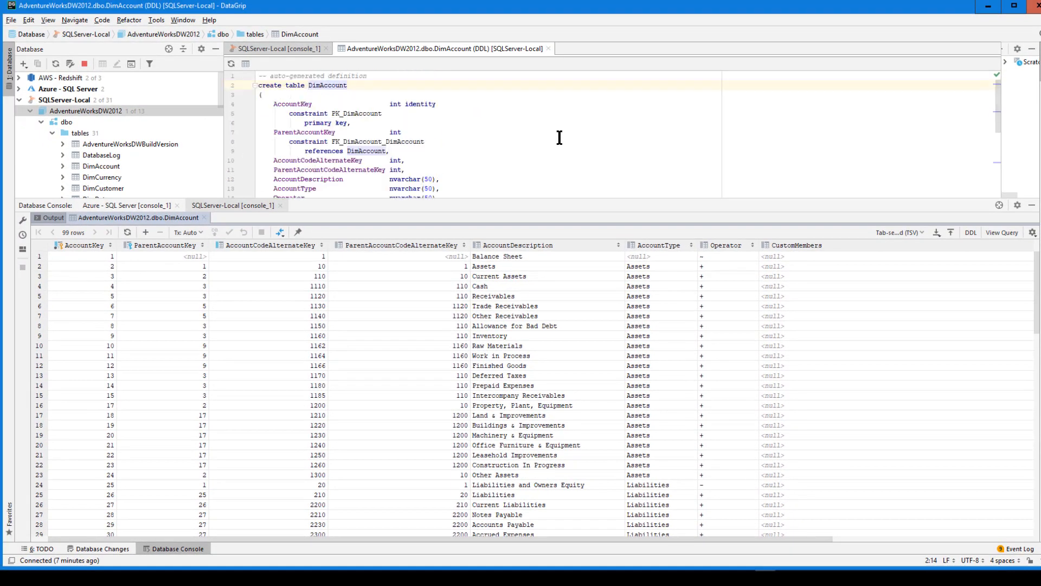
- View the original query behind the DimAccount result grid, and look over the grid's view options and data extractor formats
left_click(996, 232)
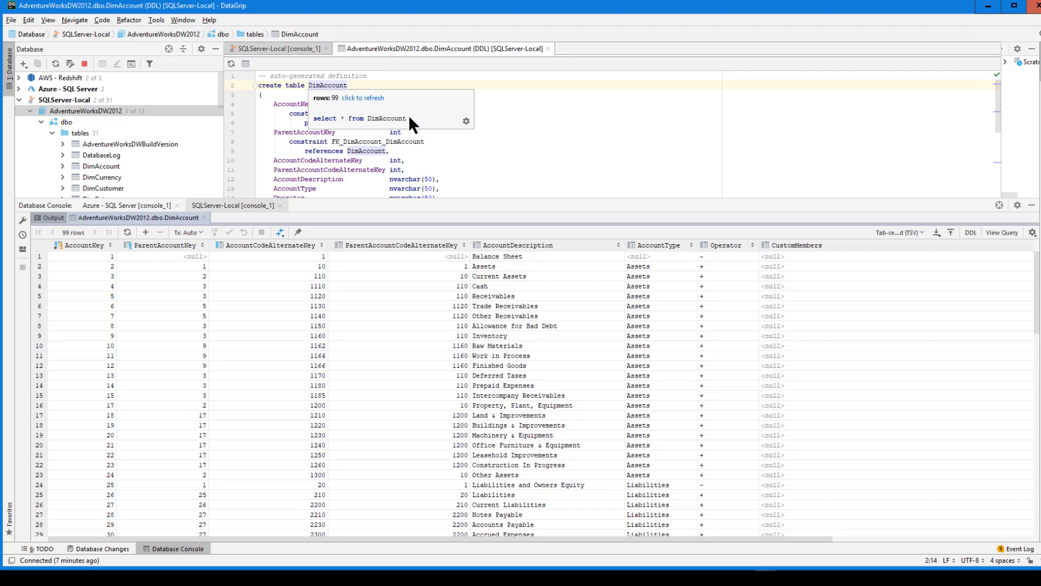
left_click_drag(408, 116, 325, 116)
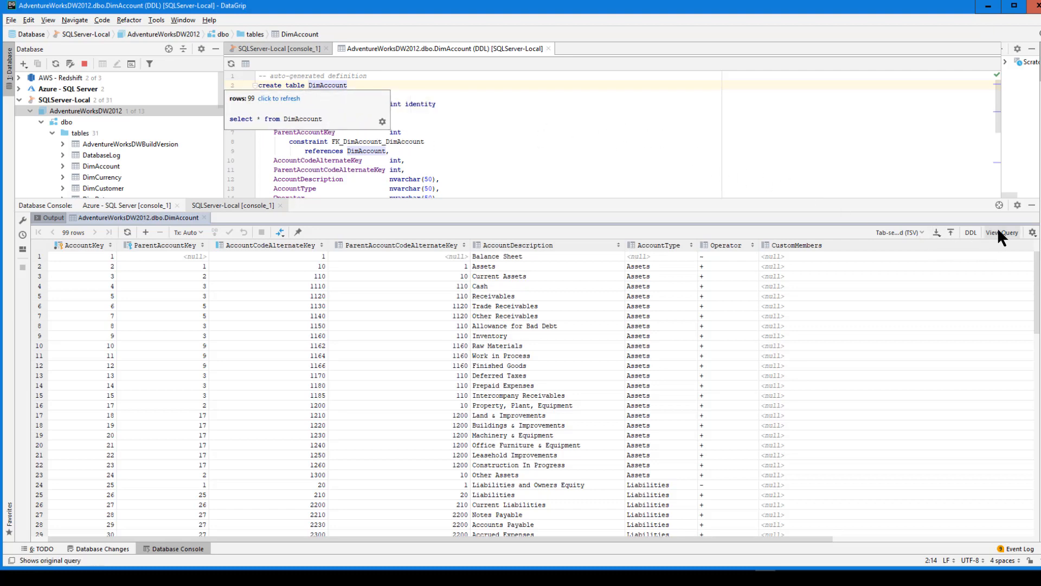
left_click(1032, 233)
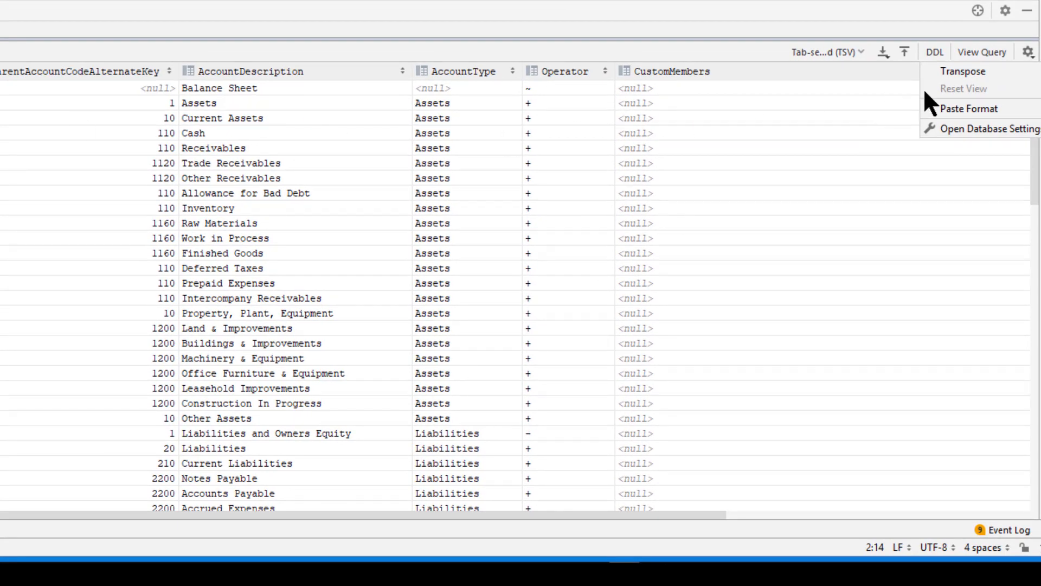
left_click(861, 53)
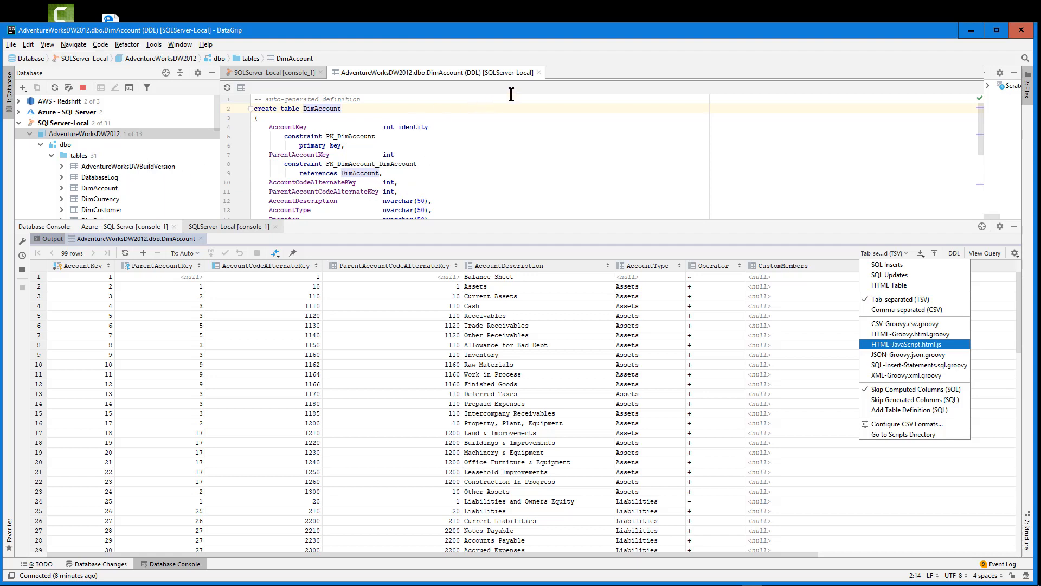
- Close the DimAccount DDL and copy all rows of the result grid in the SQL Inserts format
left_click(540, 73)
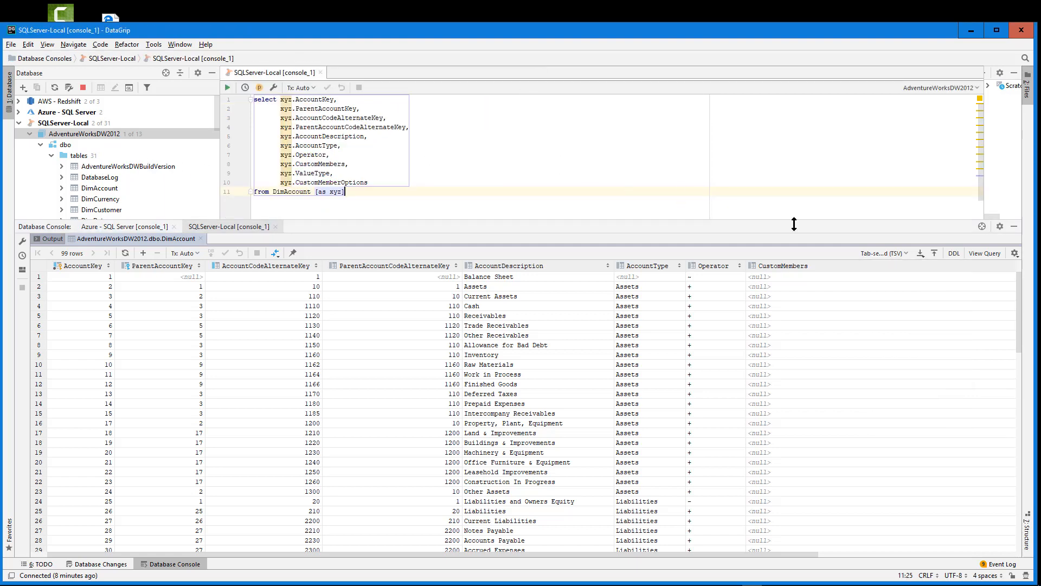
left_click(905, 253)
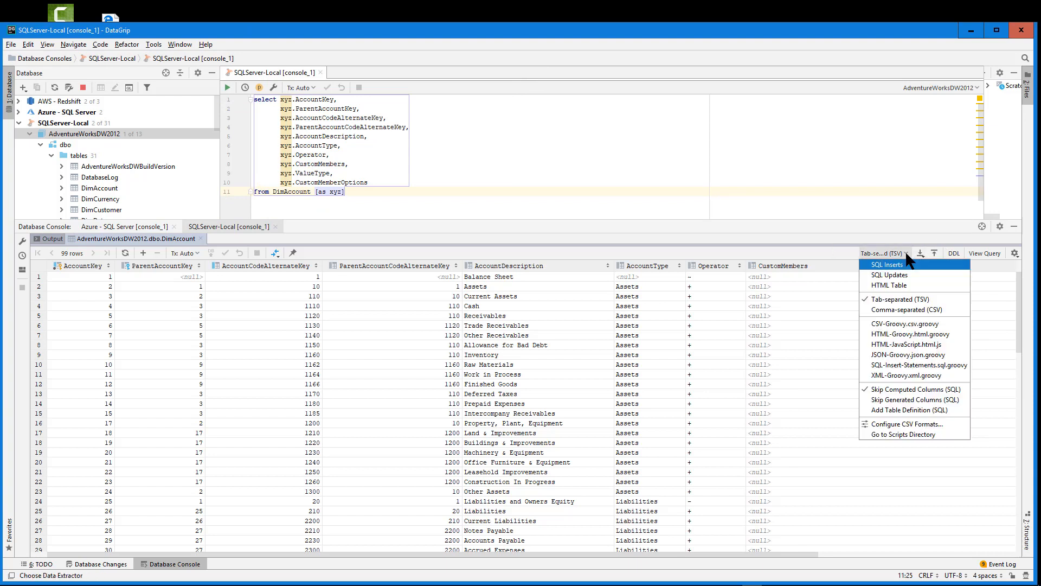
left_click(870, 265)
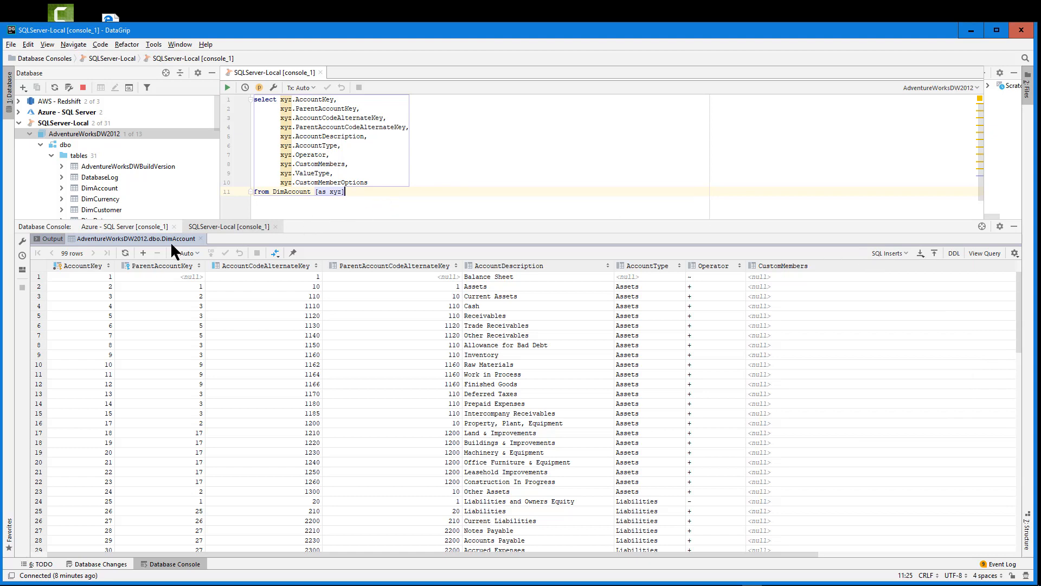
left_click(39, 266)
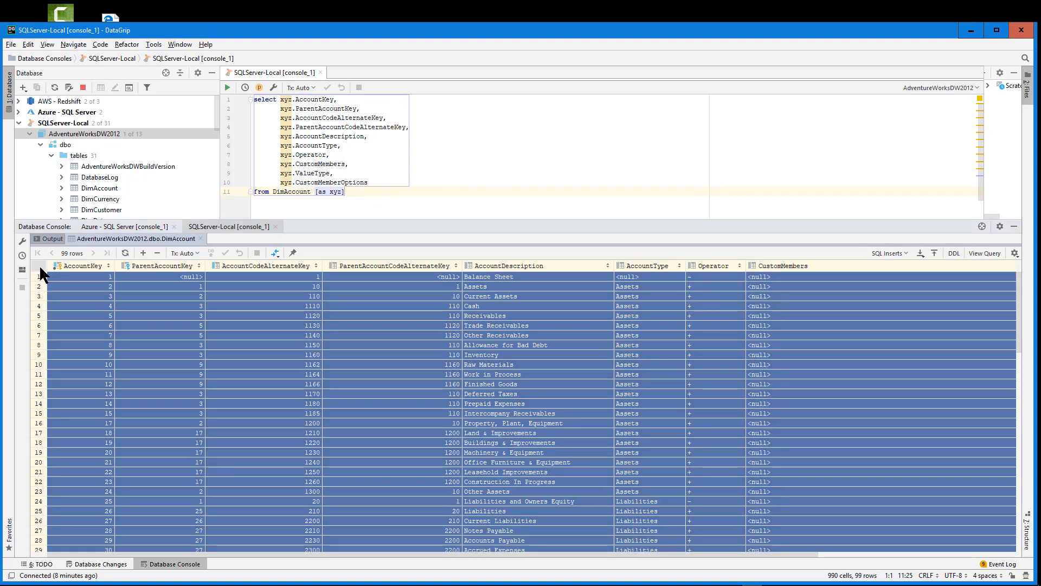
right_click(70, 286)
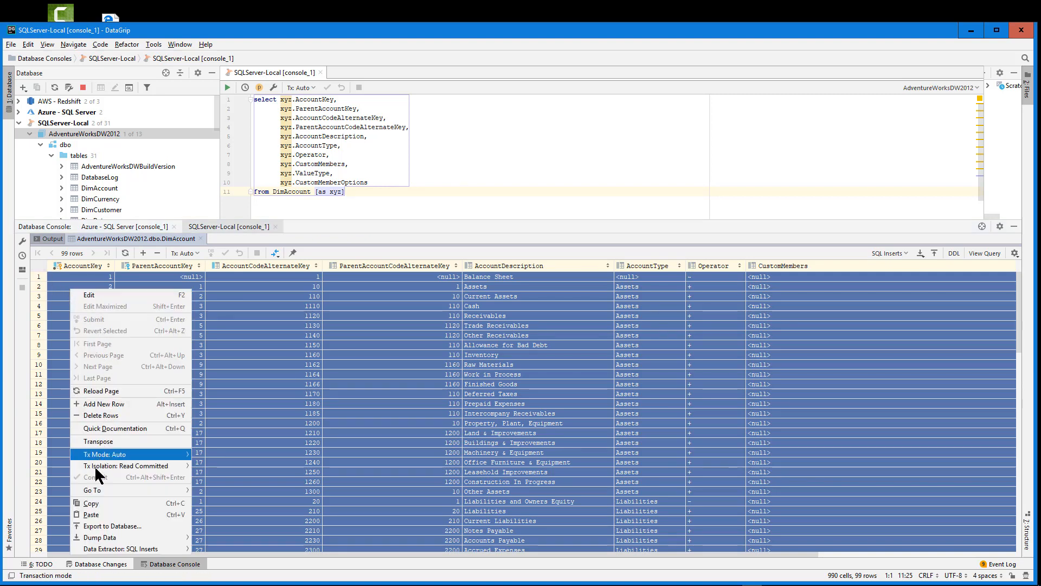
left_click(96, 499)
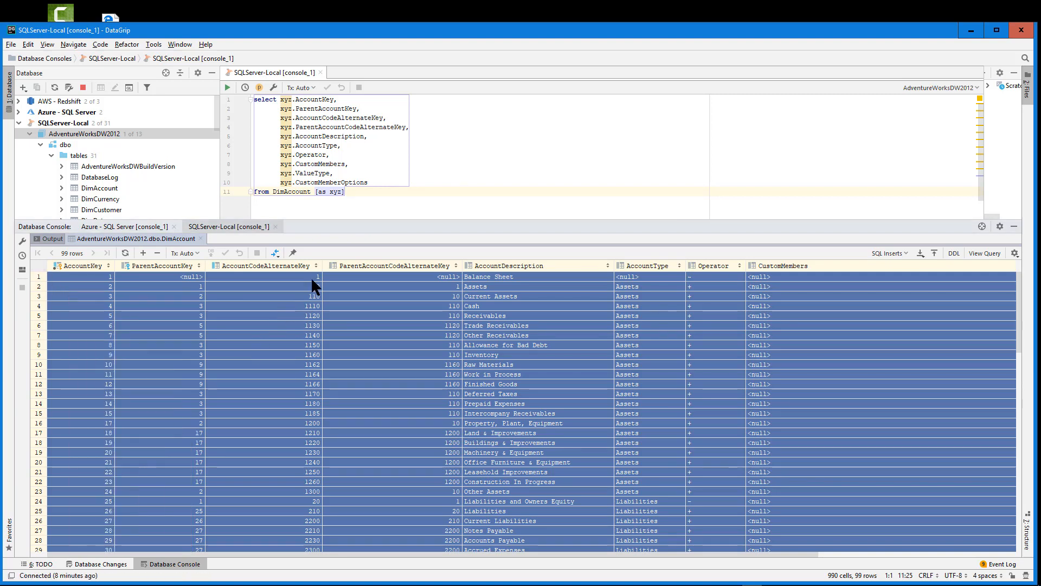
- Paste the copied insert statements at line 18 of console_1, several blank lines below the from clause, and look through them
left_click(338, 207)
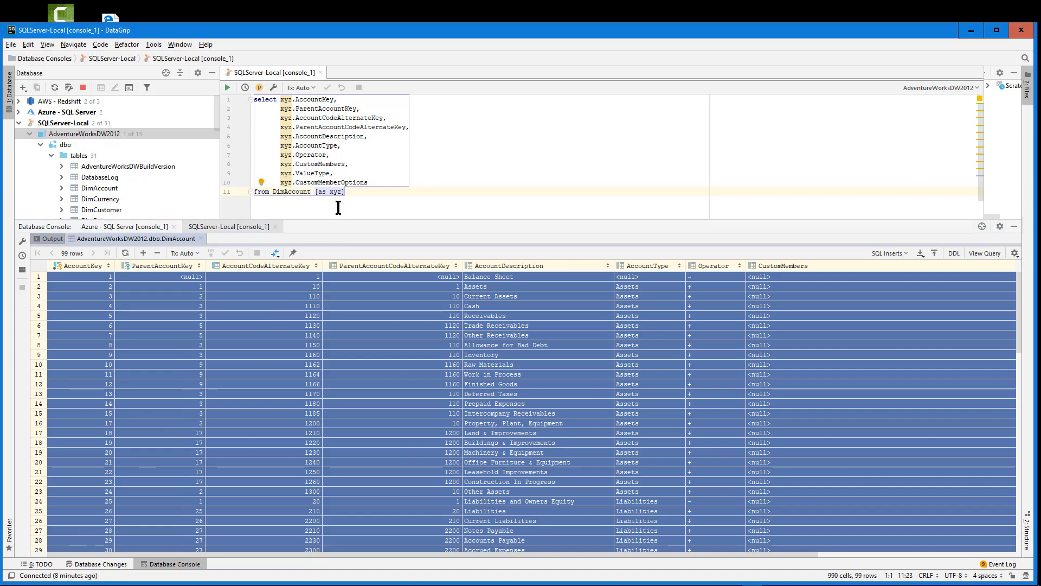
key("End")
key("Return")
key("Return")
key("Return")
key("Return")
key("Return")
key("Return")
key("Return")
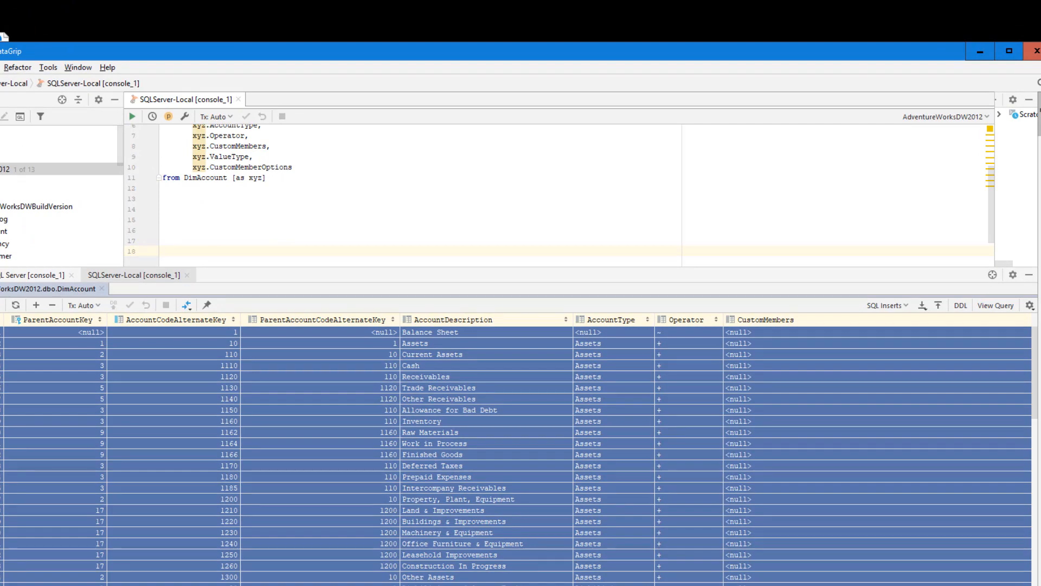
key("ctrl+v")
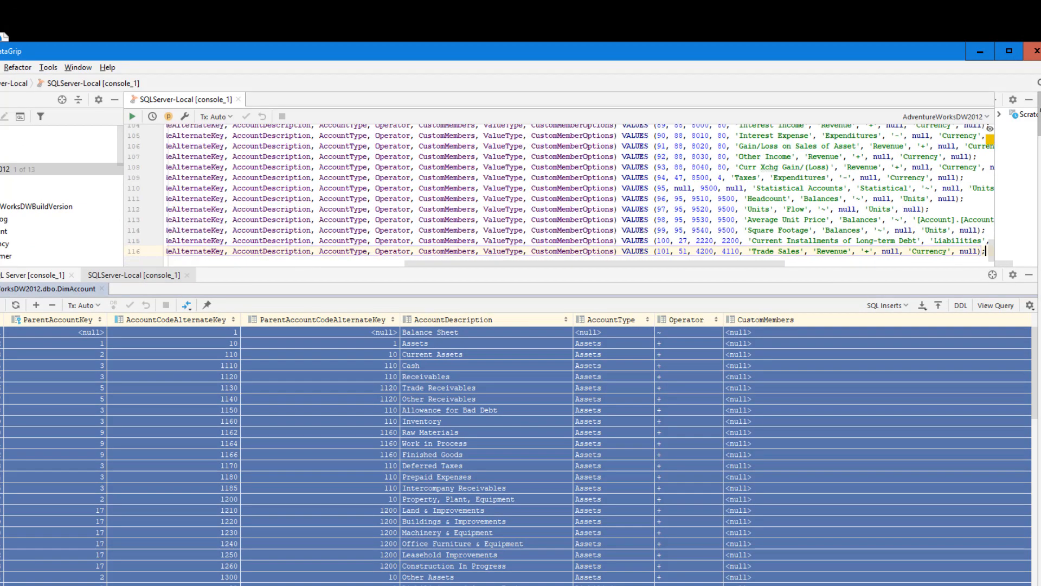
left_click_drag(430, 264, 172, 265)
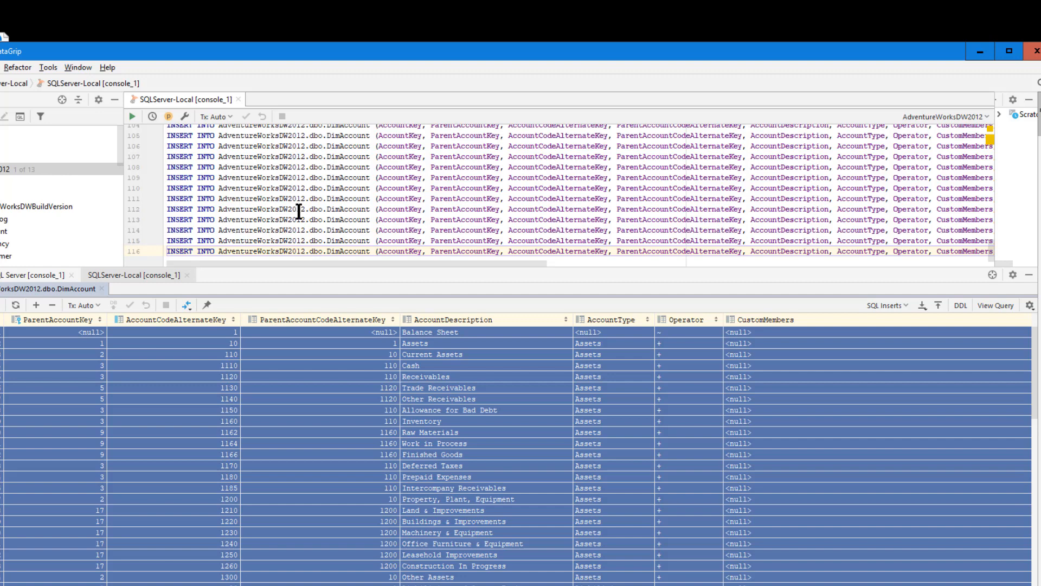
scroll(355, 229, "up", 20)
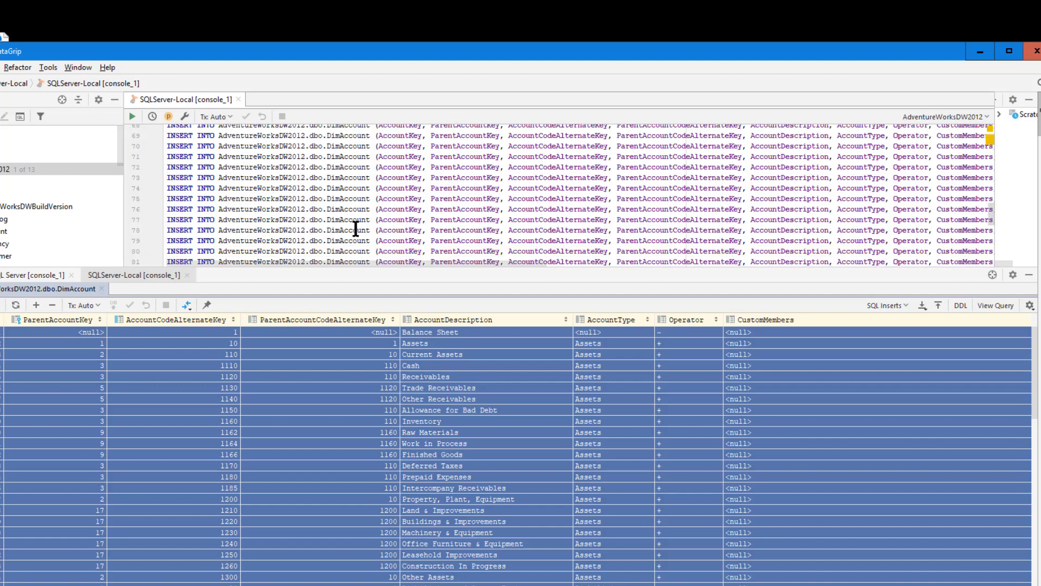
scroll(355, 229, "down", 8)
scroll(356, 230, "down", 4)
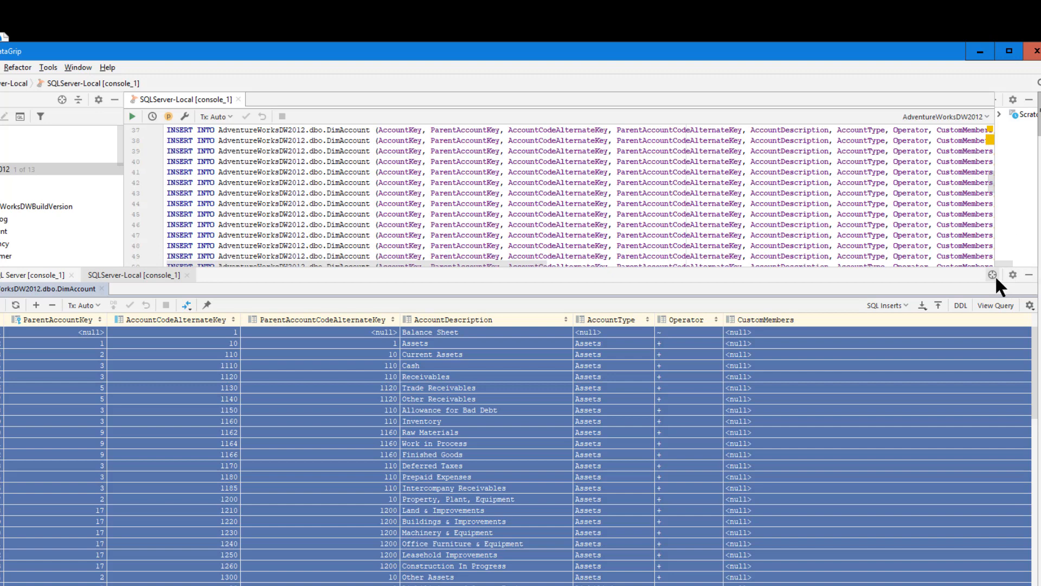
- Set the data extractor to JSON-Groovy.json.groovy and copy the selected DimAccount rows
left_click(905, 305)
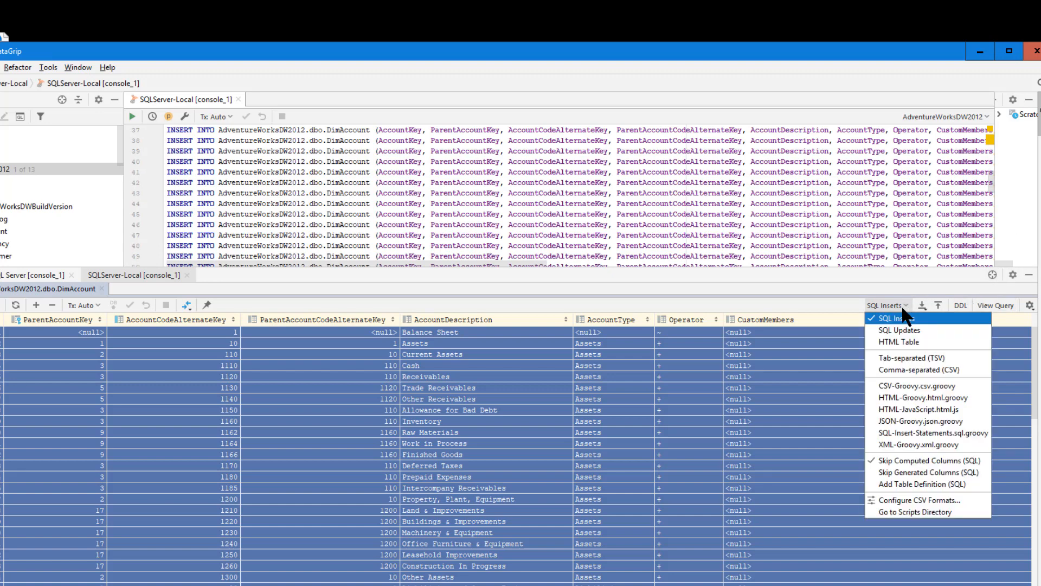
left_click(879, 422)
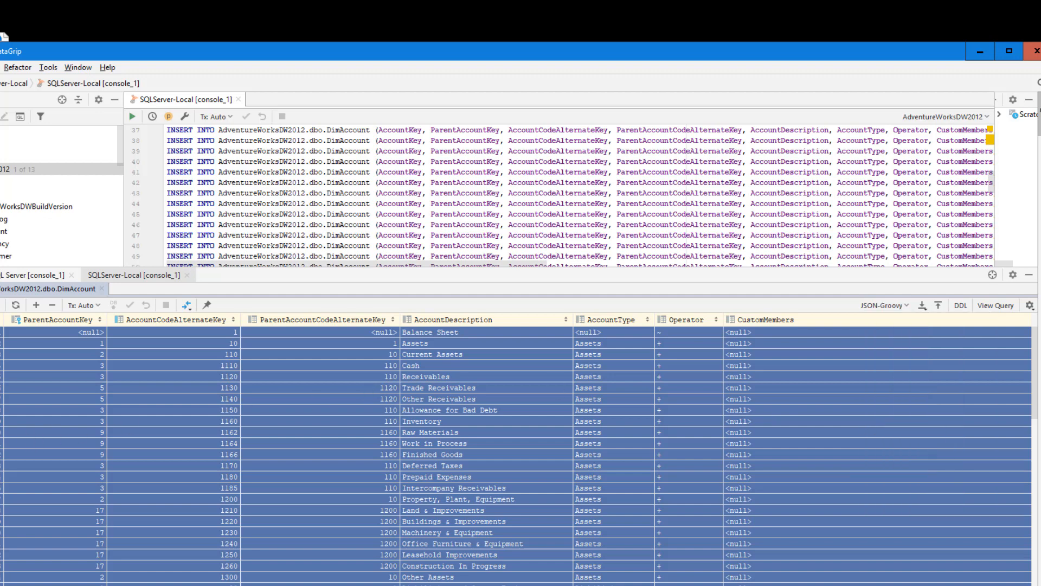
right_click(1, 381)
key("Escape")
- Create a new console for the AdventureWorksDW2012 database and paste the copied JSON rows into it
right_click(3, 171)
mouse_move(10, 177)
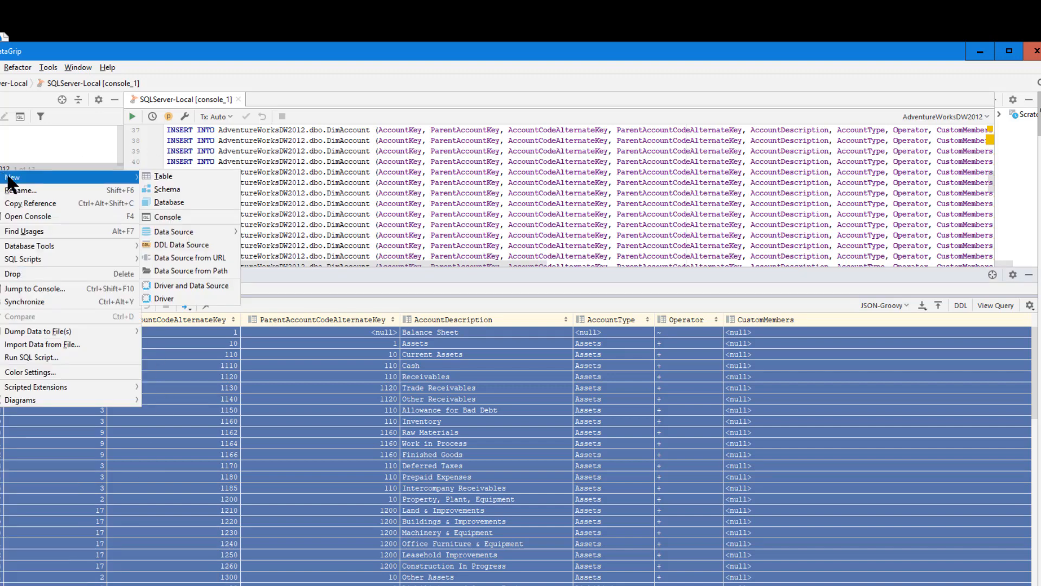
left_click(169, 215)
right_click(255, 153)
left_click(276, 173)
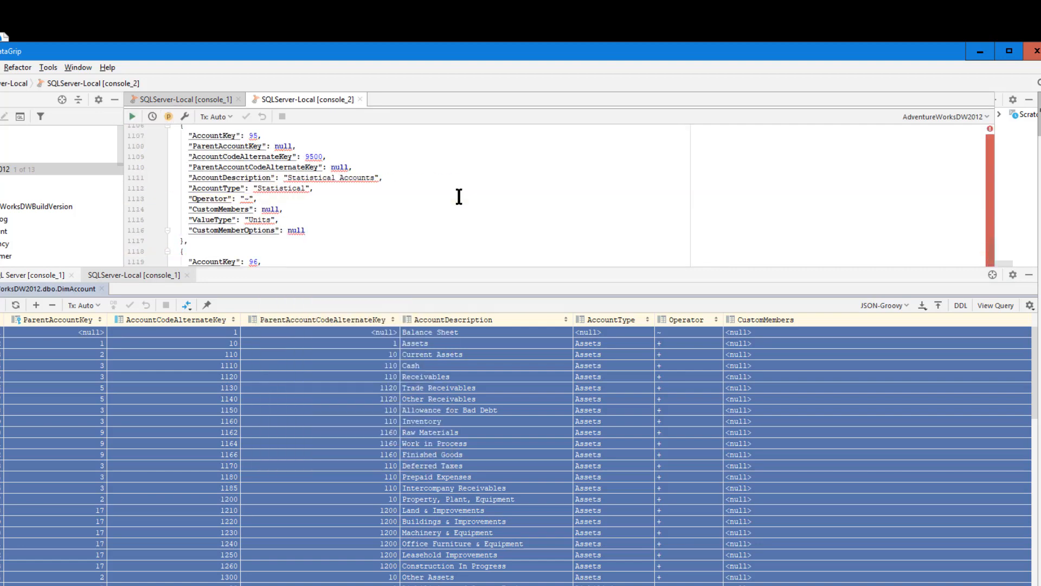
- Look through the pasted JSON records in console_2 and delete the console's entire content
scroll(459, 196, "up", 20)
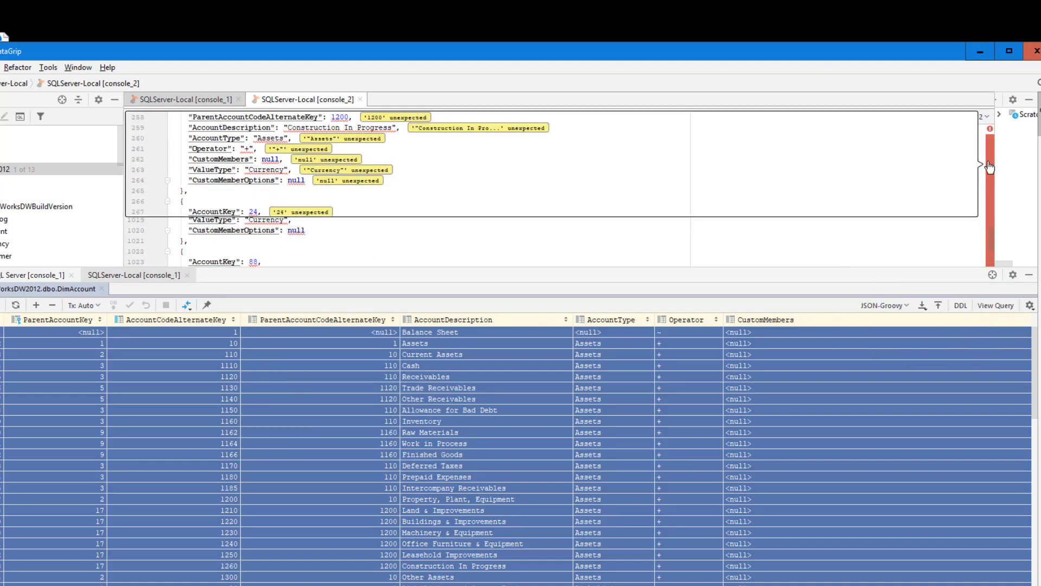
left_click(310, 140)
scroll(311, 141, "up", 20)
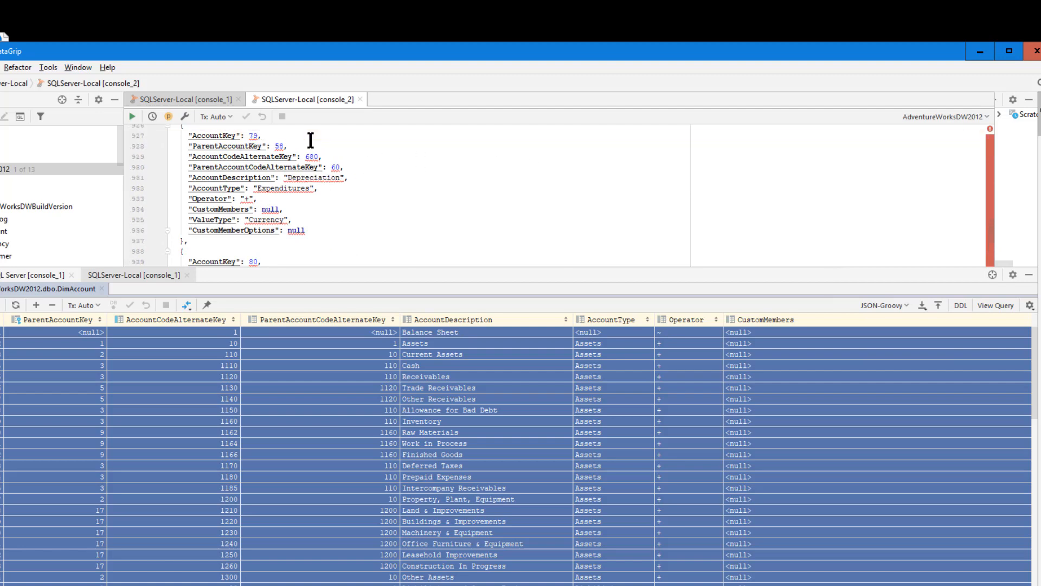
scroll(312, 140, "up", 20)
left_click(340, 170)
key("ctrl+a")
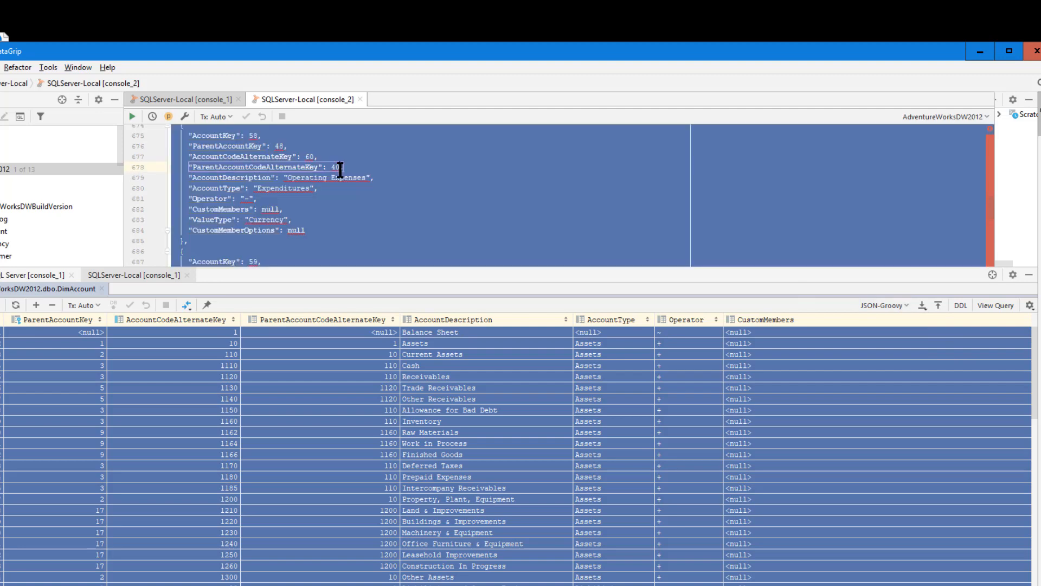
key("BackSpace")
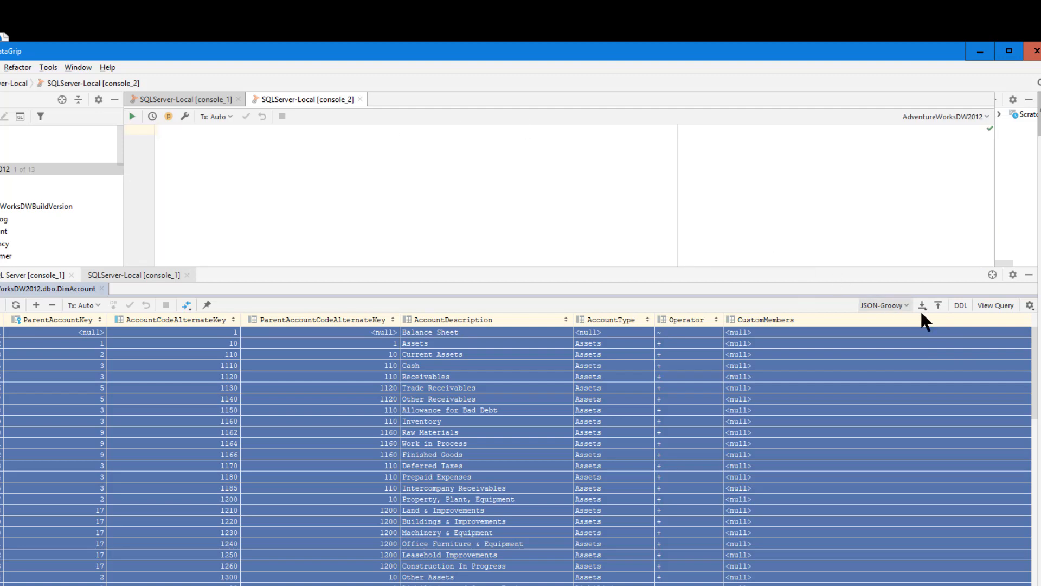
- Copy the selected DimAccount rows in Comma-separated (CSV) format and paste them into the empty console_2
left_click(905, 306)
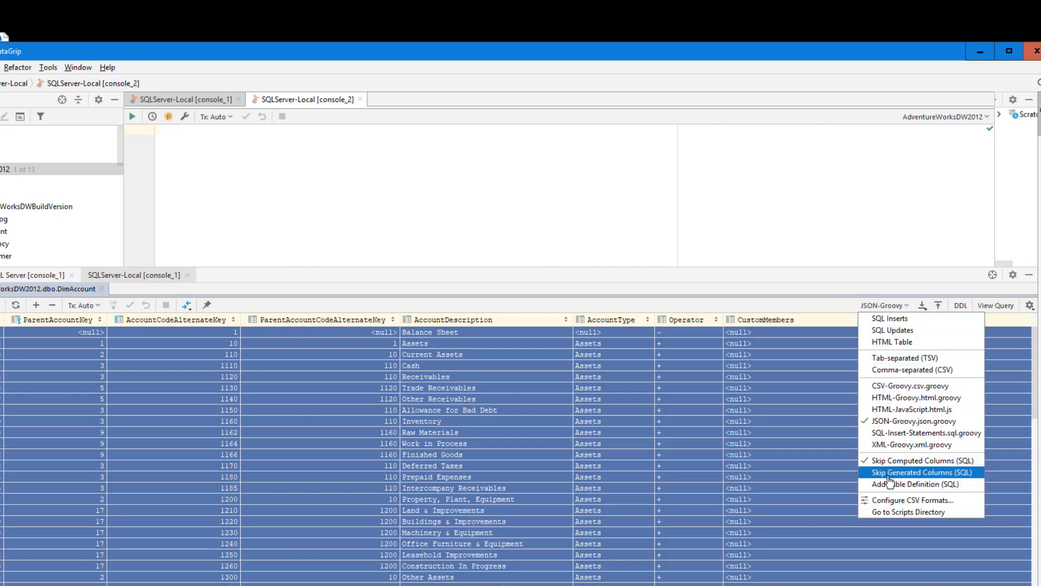
left_click(887, 375)
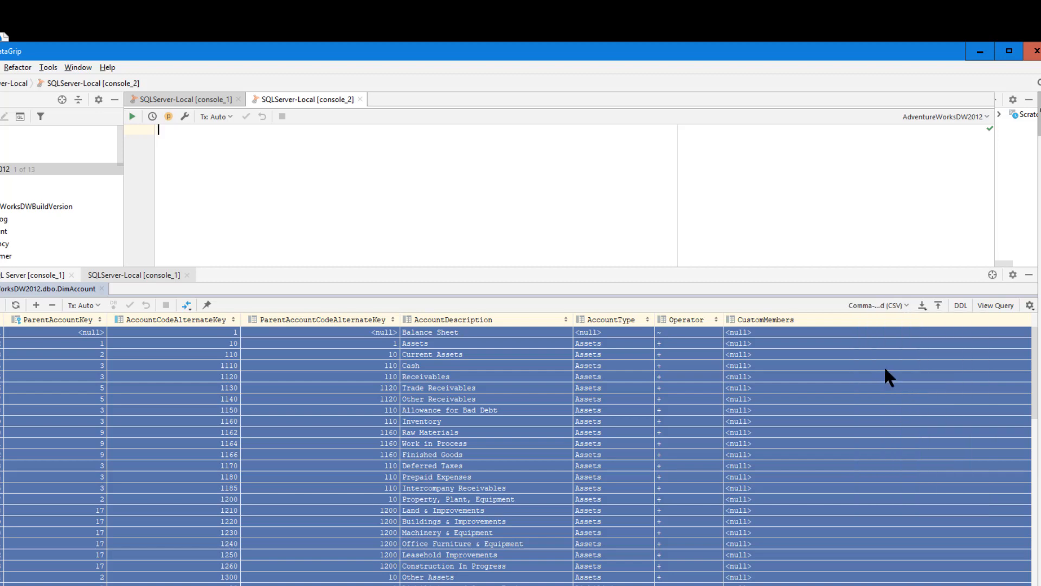
right_click(227, 457)
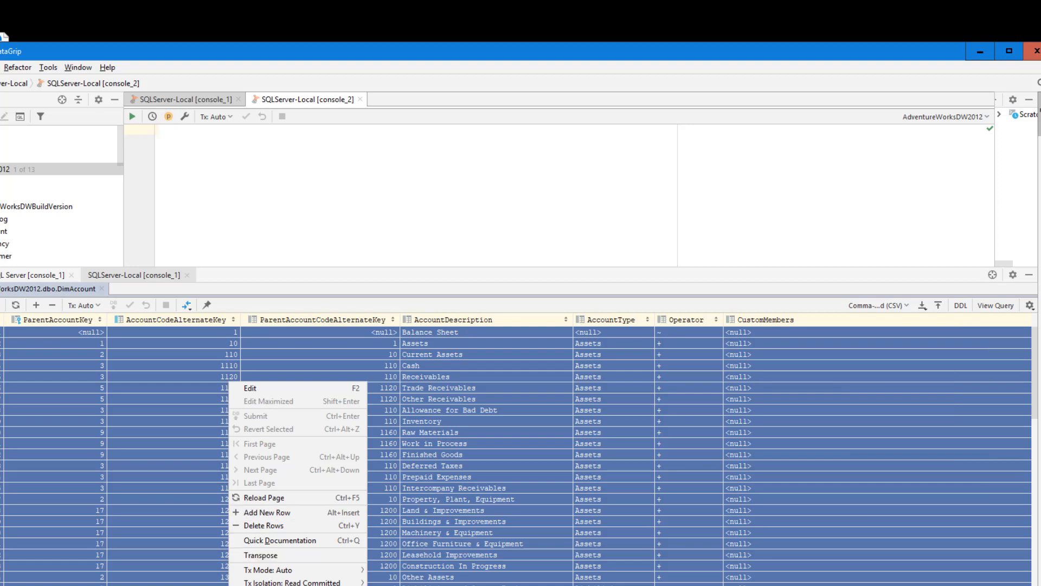
left_click(261, 585)
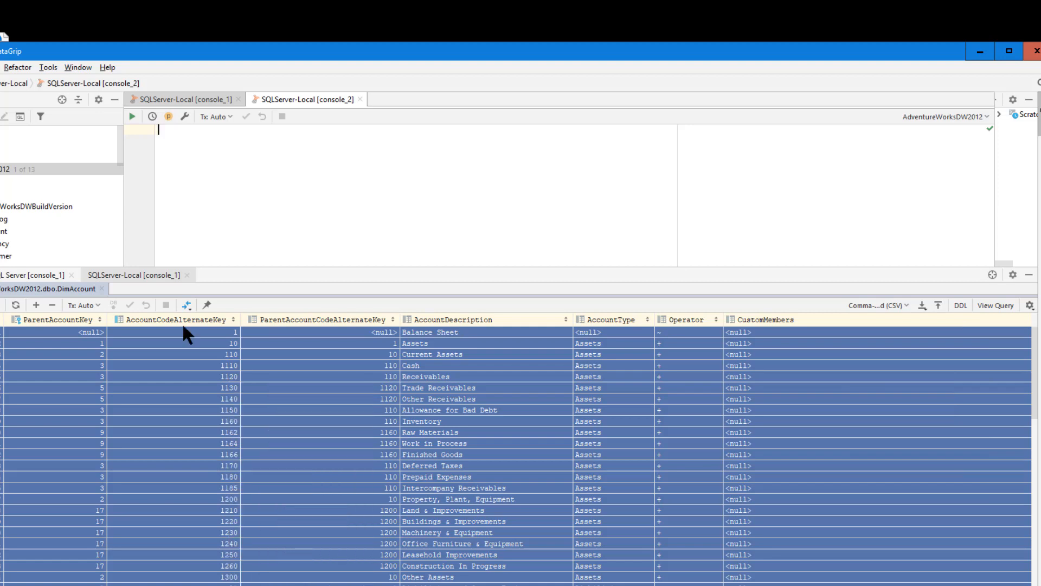
right_click(170, 142)
left_click(195, 163)
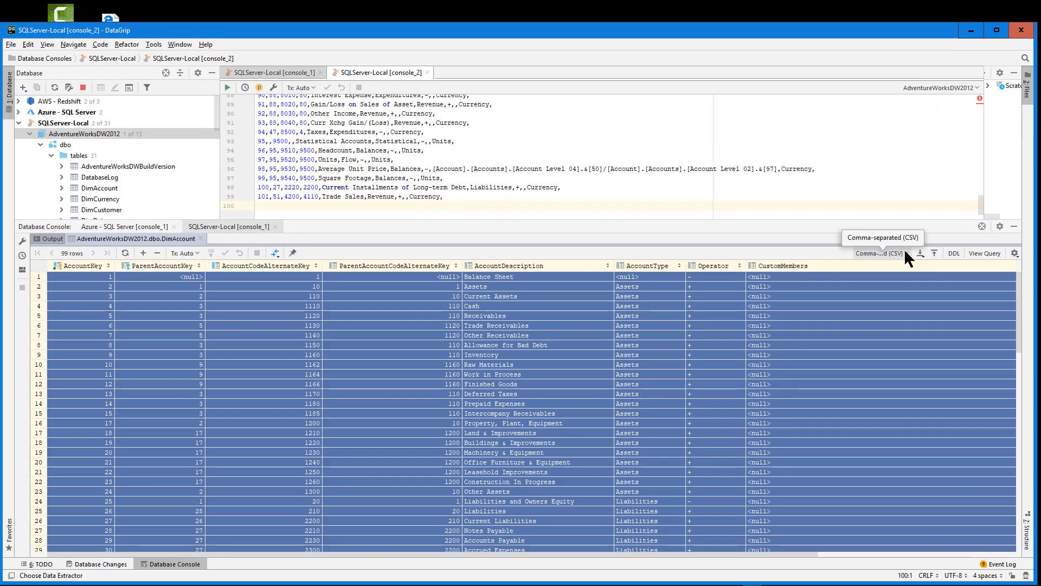
left_click(905, 251)
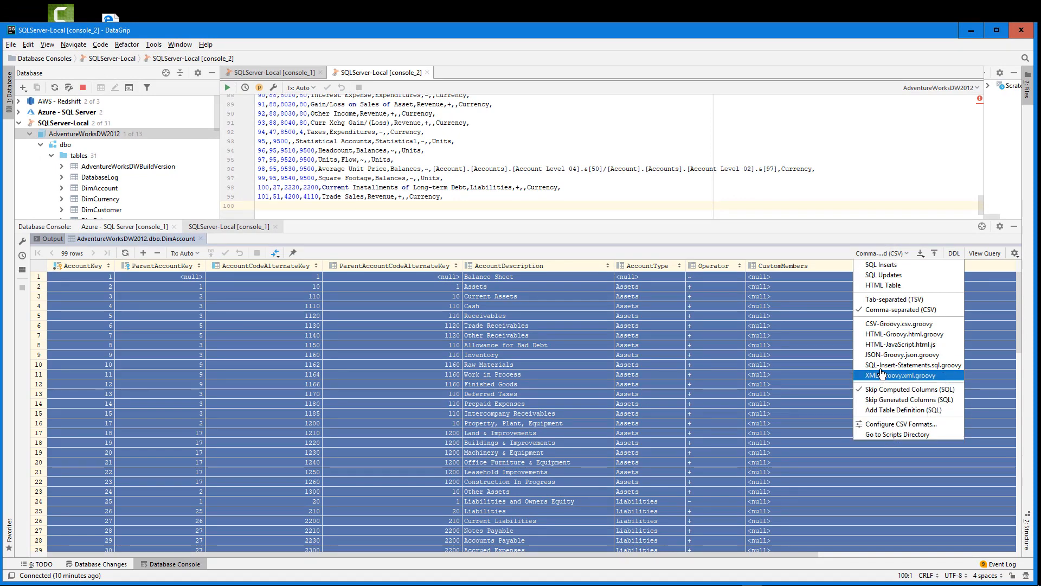
left_click(708, 214)
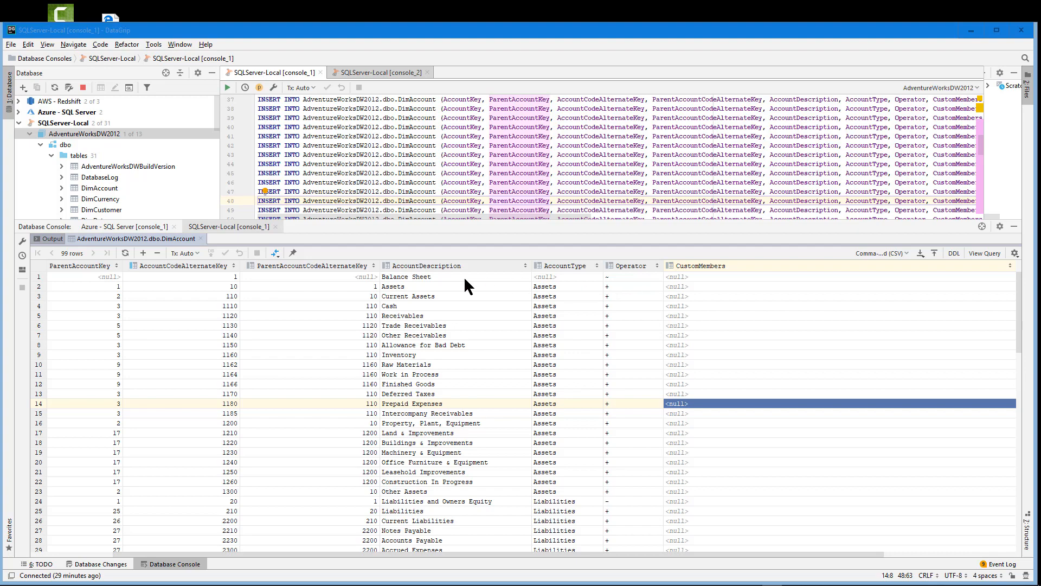
- Hide and reopen the Database Console results pane, and reduce its height to give the editor more room
left_click(1012, 225)
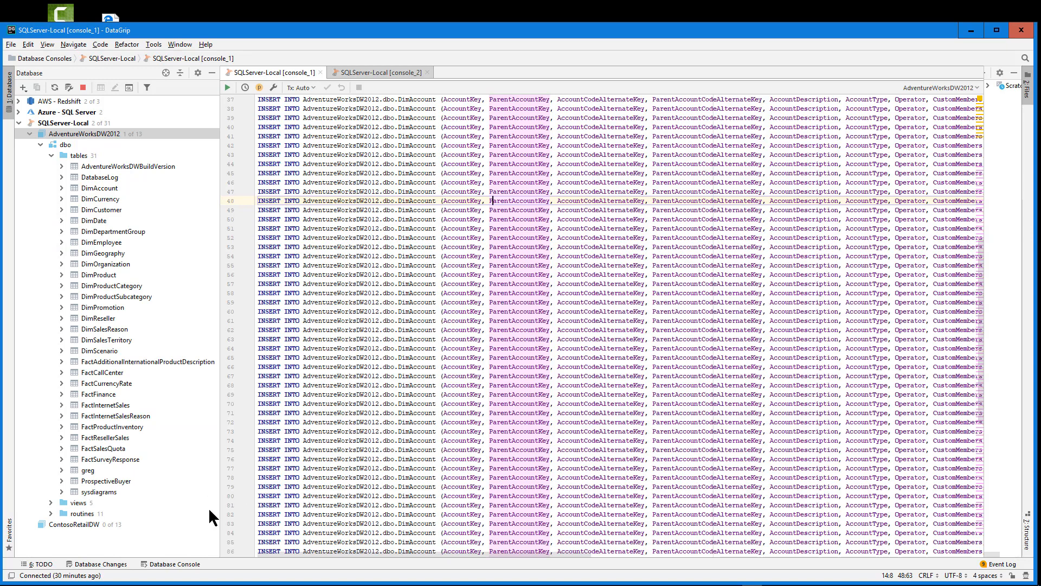
left_click(174, 566)
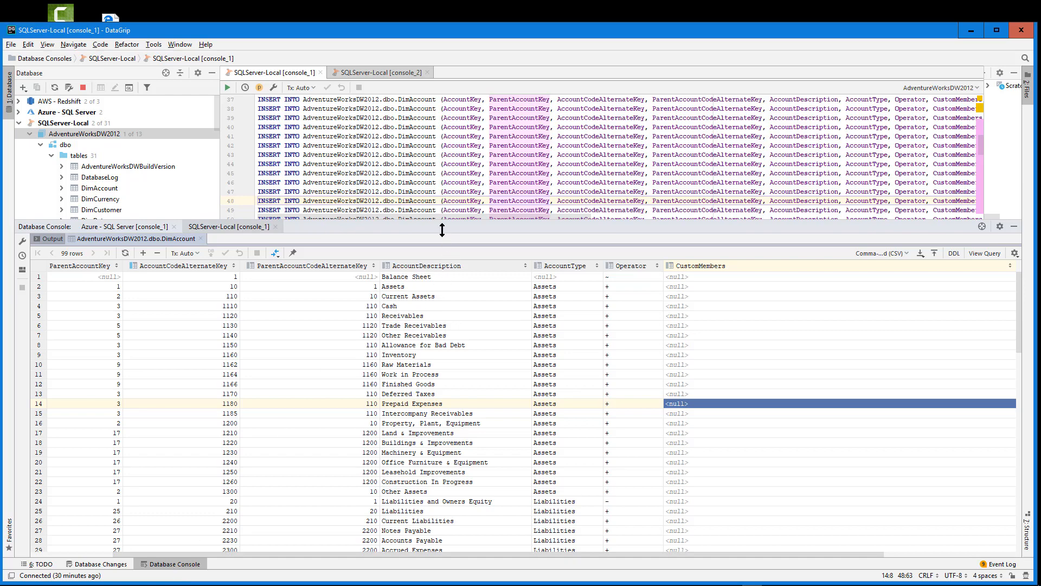
mouse_move(443, 226)
left_mouse_down()
mouse_move(420, 546)
mouse_move(429, 238)
left_mouse_up()
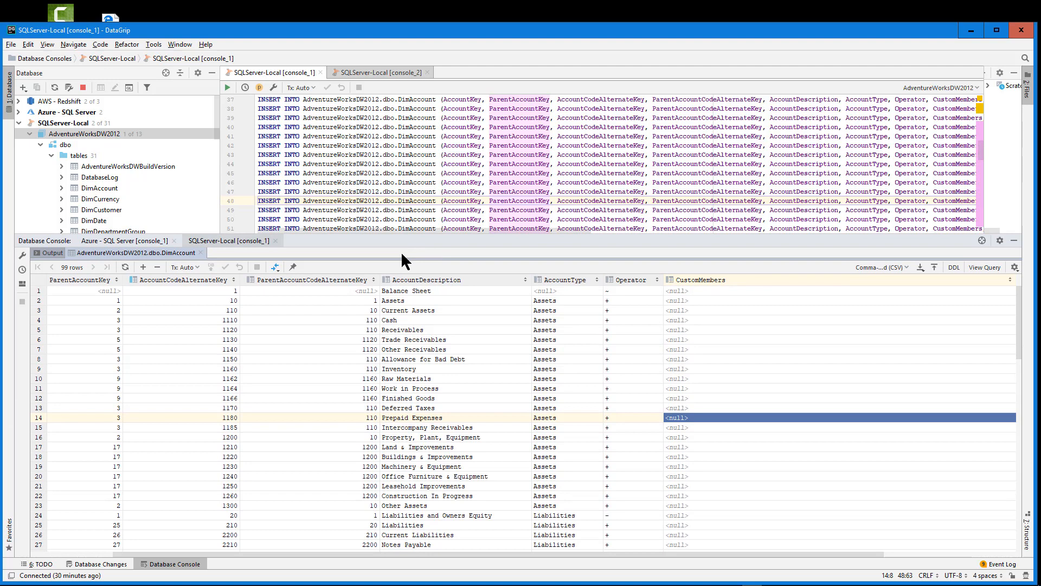
left_click_drag(372, 239, 372, 273)
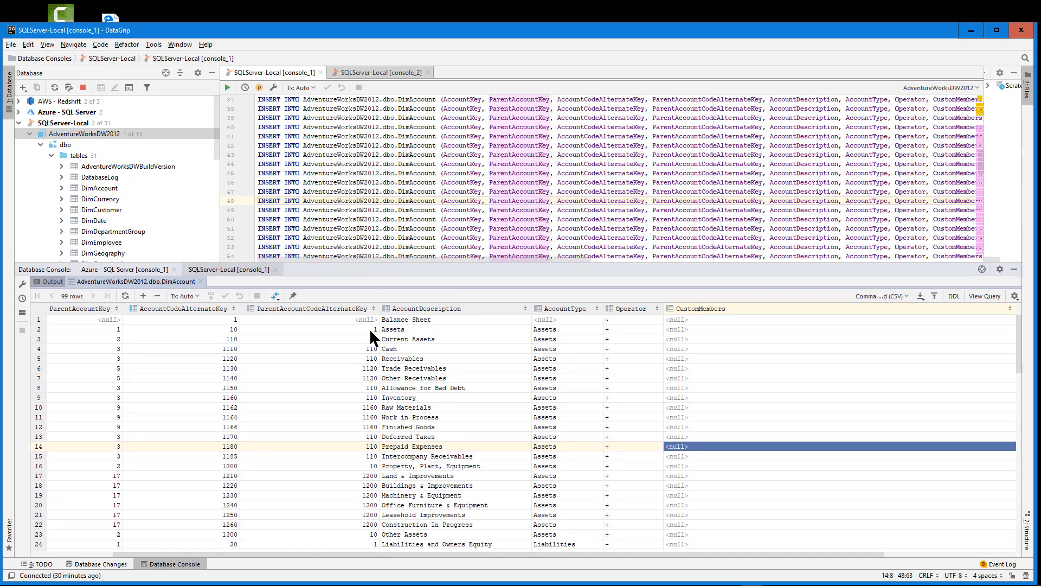
- Hide the Database Console results pane and reopen it, twice in a row
key("shift+Escape")
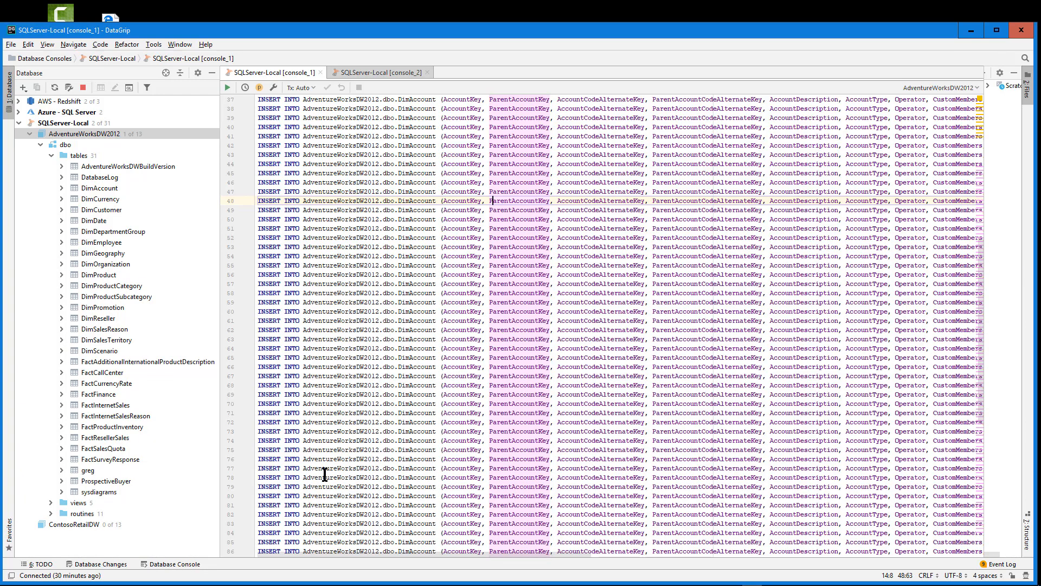
left_click(184, 566)
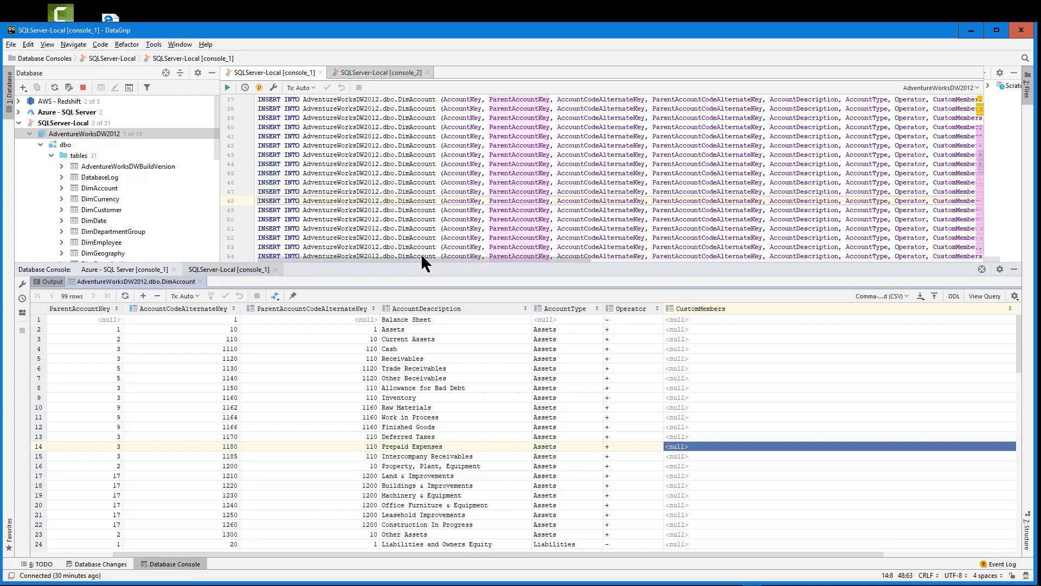
key("shift+Escape")
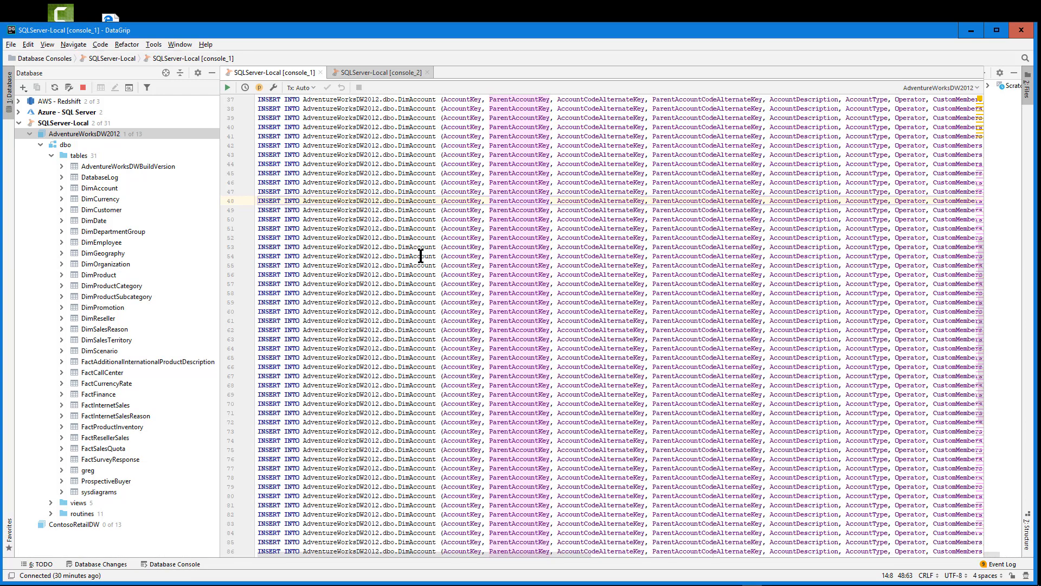
left_click(193, 563)
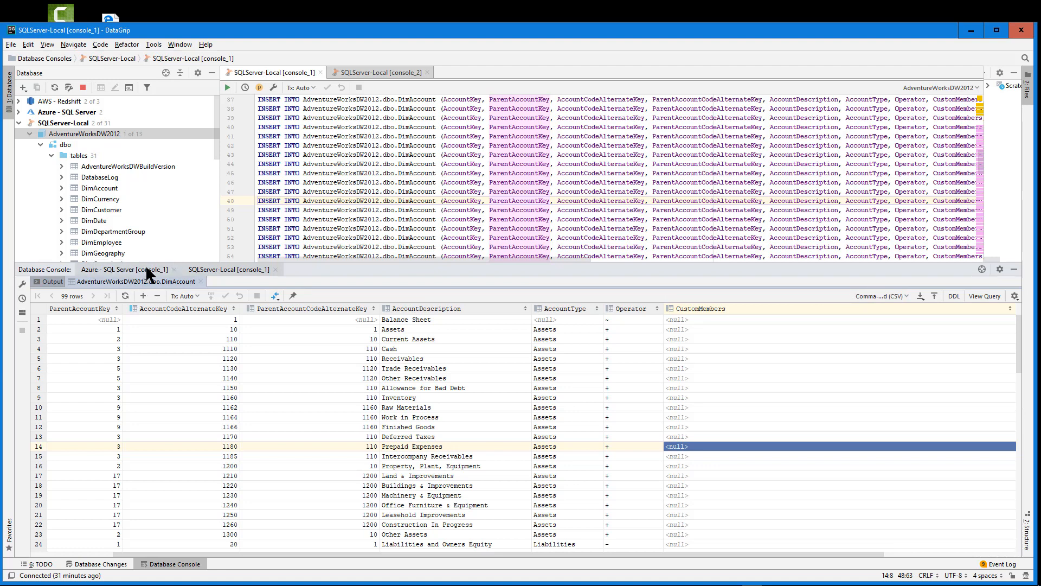
- Go back to the select statement at the start of console_1 and close console_2
left_click(463, 191)
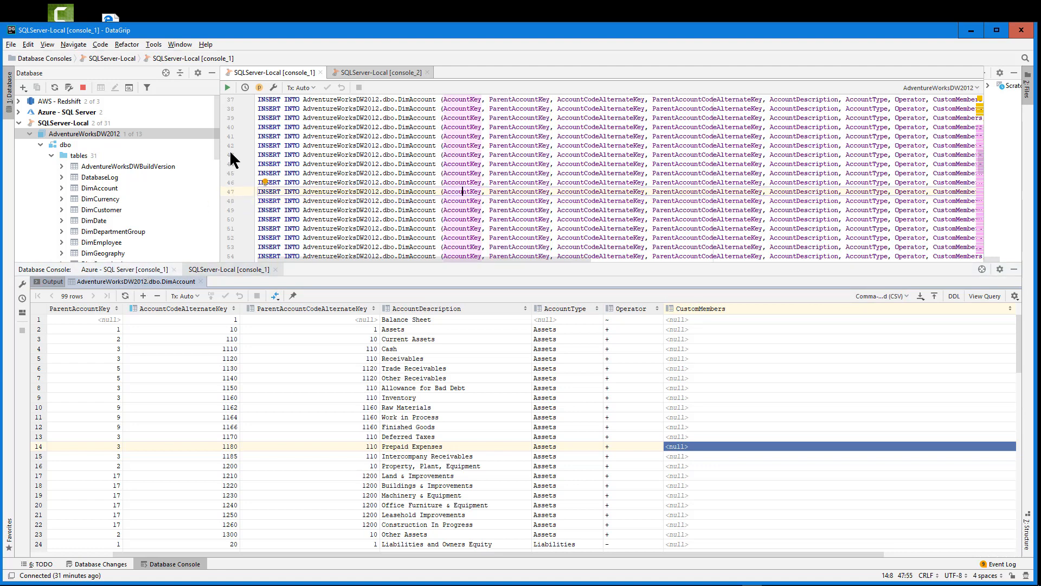
left_click(365, 173)
scroll(365, 173, "up", 10)
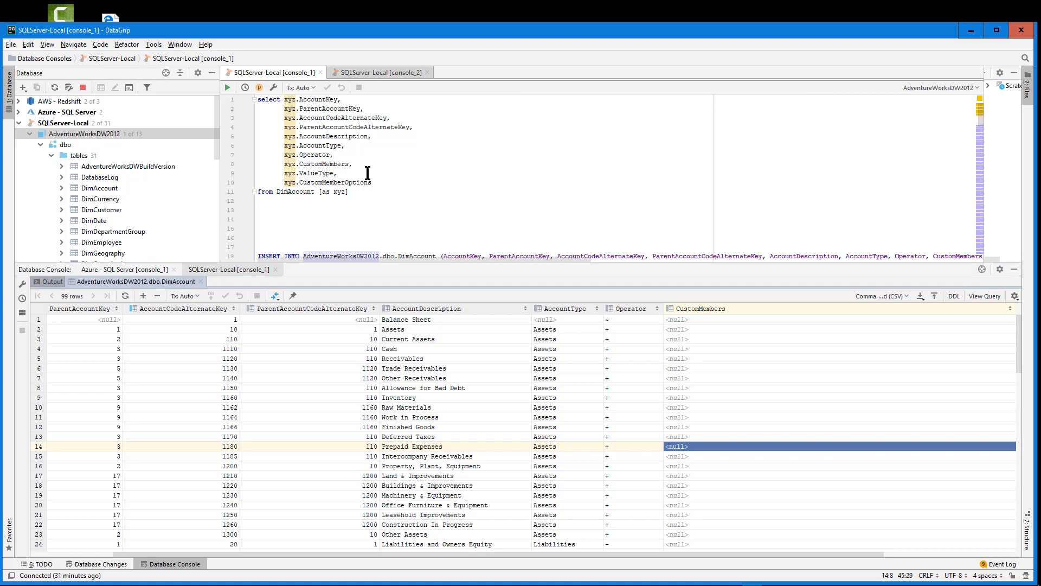
left_click(427, 73)
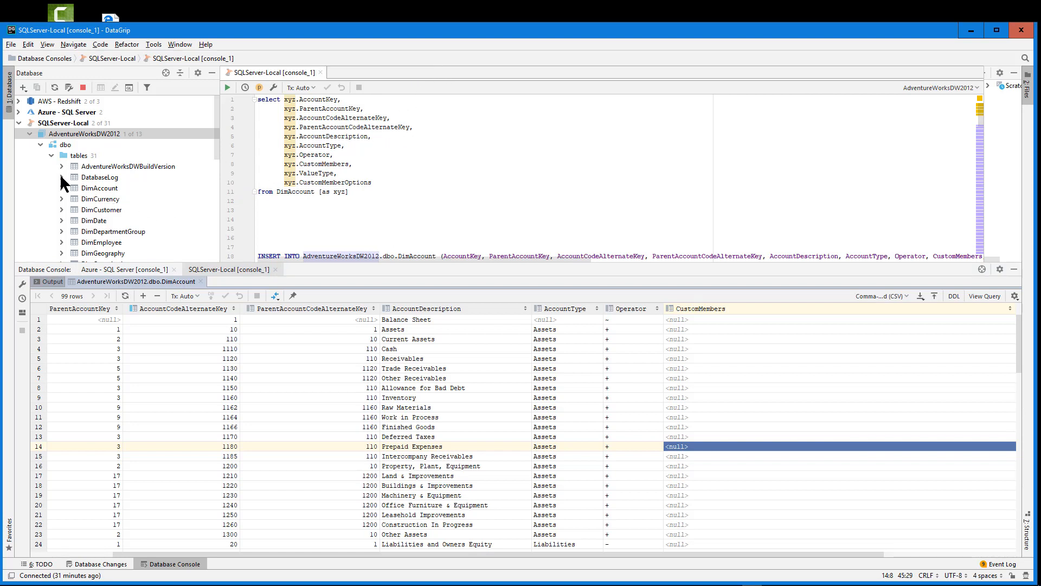
- Create a new console from the DimDepartmentGroup table of the AdventureWorksDW2012 database
left_click(92, 232)
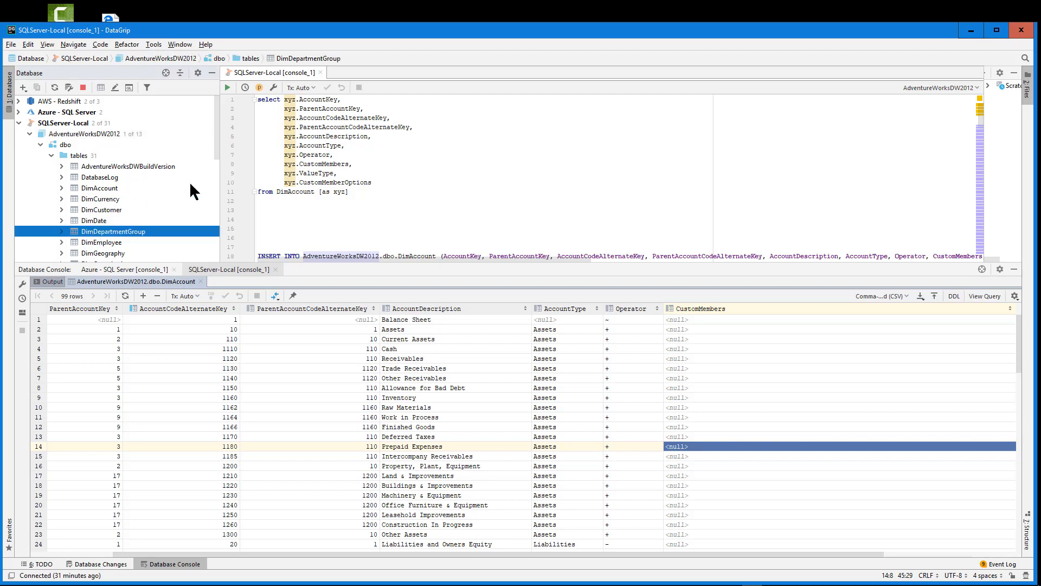
right_click(108, 231)
mouse_move(123, 238)
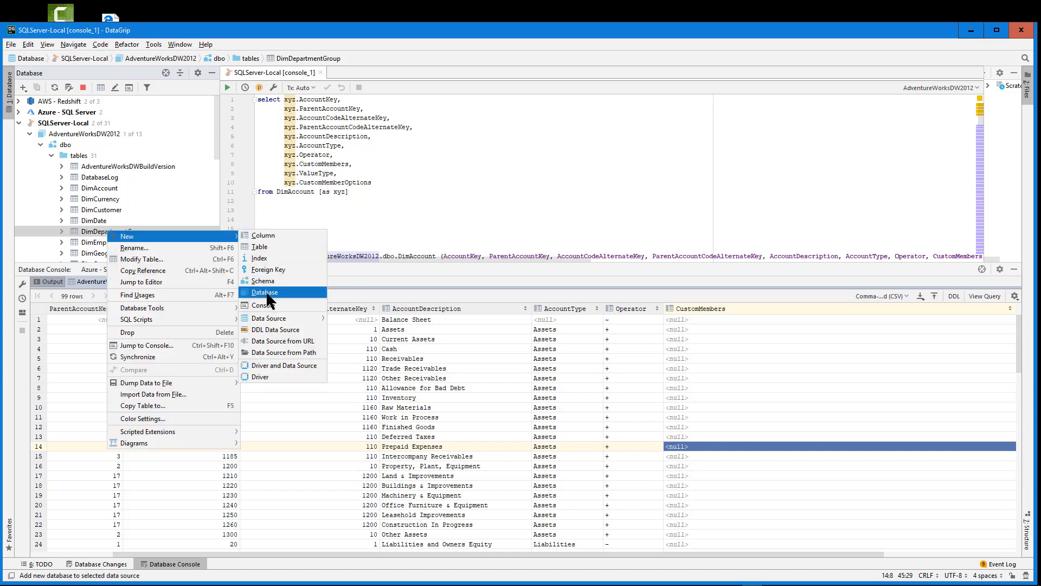
left_click(267, 304)
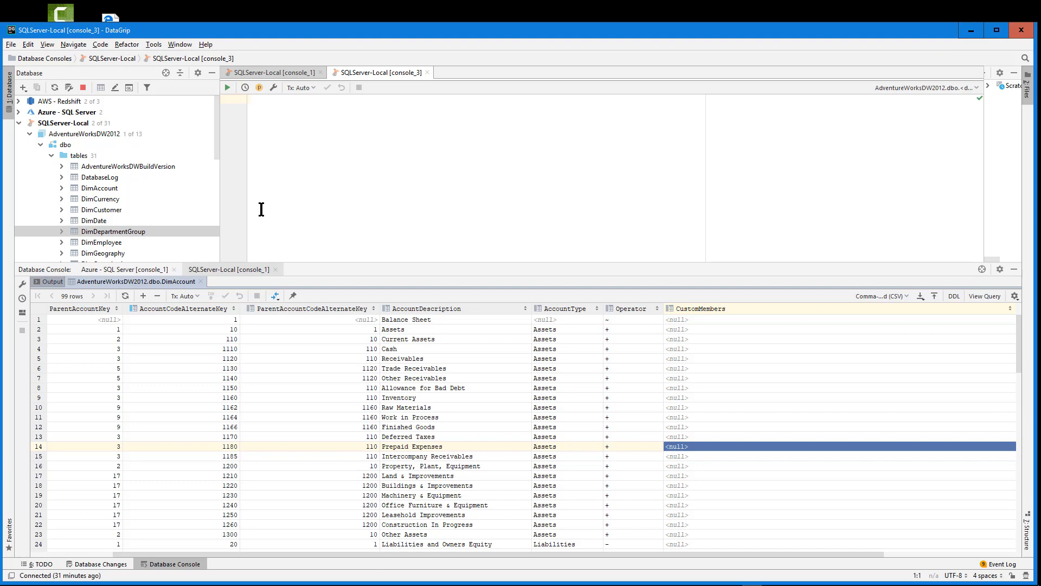
- Write and run "select * from FactSurveyResponse" in the new console, and pin its result set
type("sele")
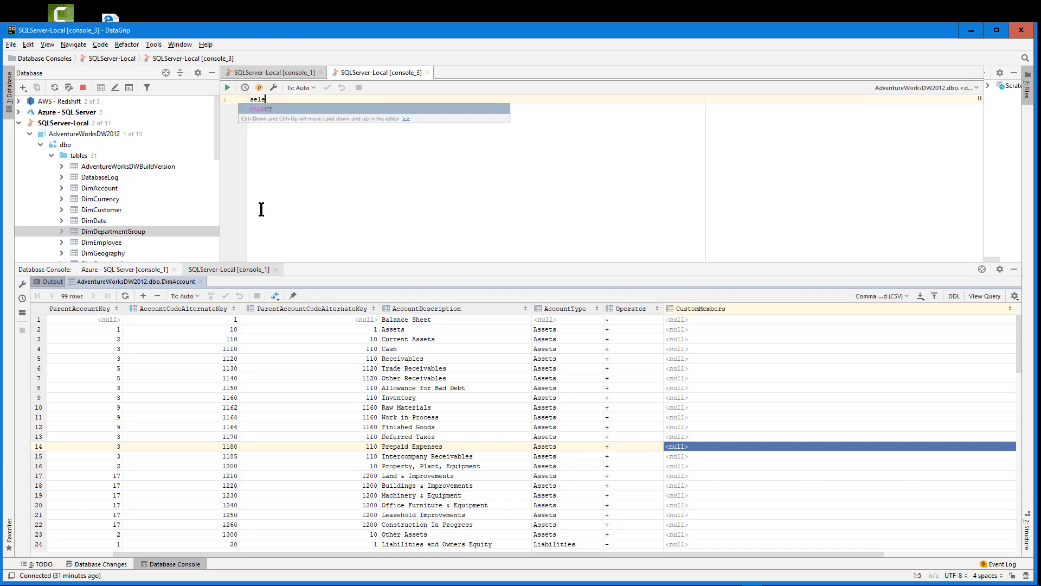
type("ct * from")
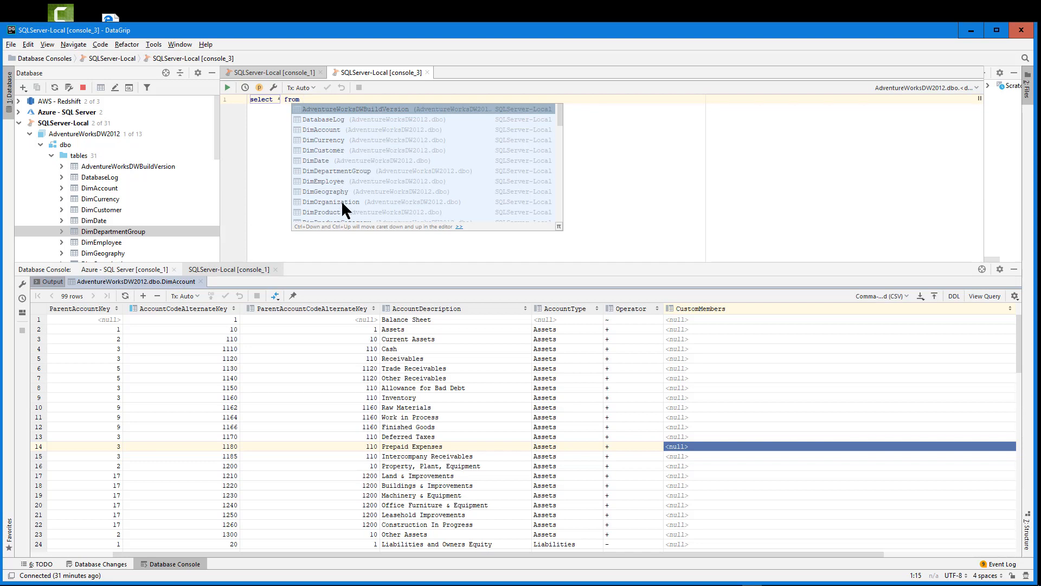
scroll(337, 184, "down", 10)
scroll(335, 182, "up", 4)
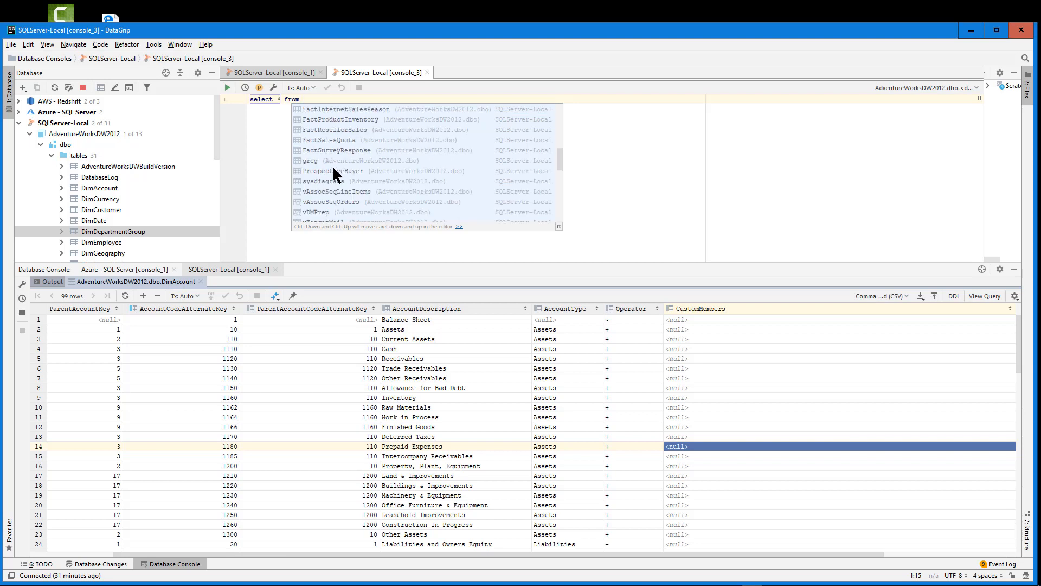
left_click(333, 150)
key("Return")
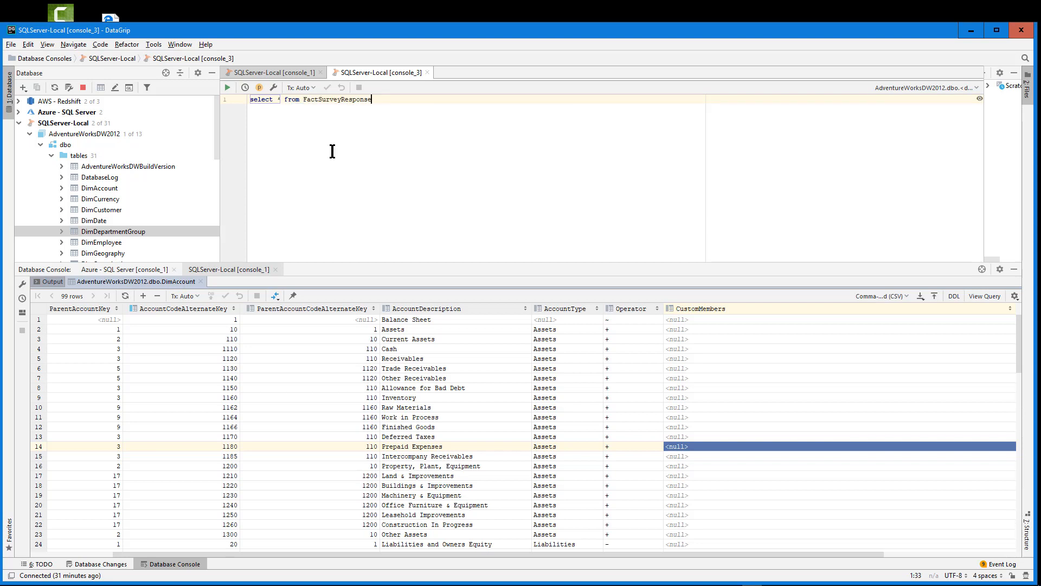
left_click(229, 86)
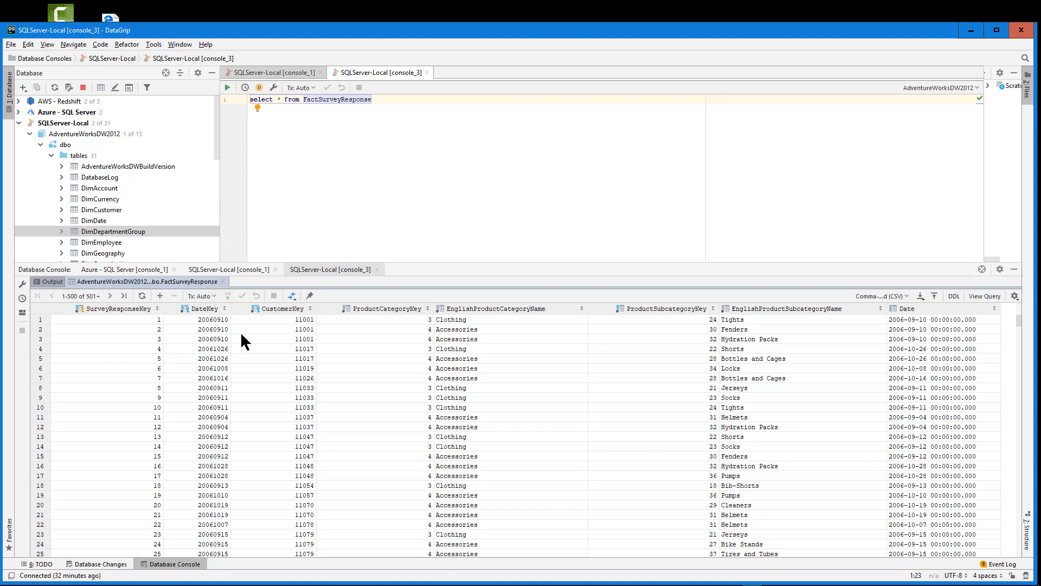
left_click(310, 295)
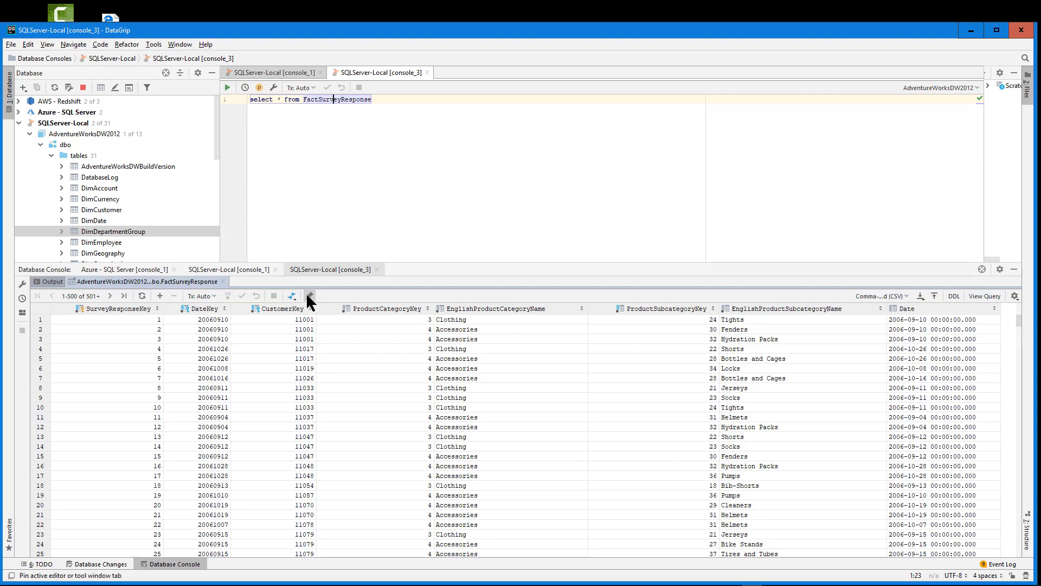
- Switch to console_1 and try to execute only the DimAccount select statement
left_click(274, 72)
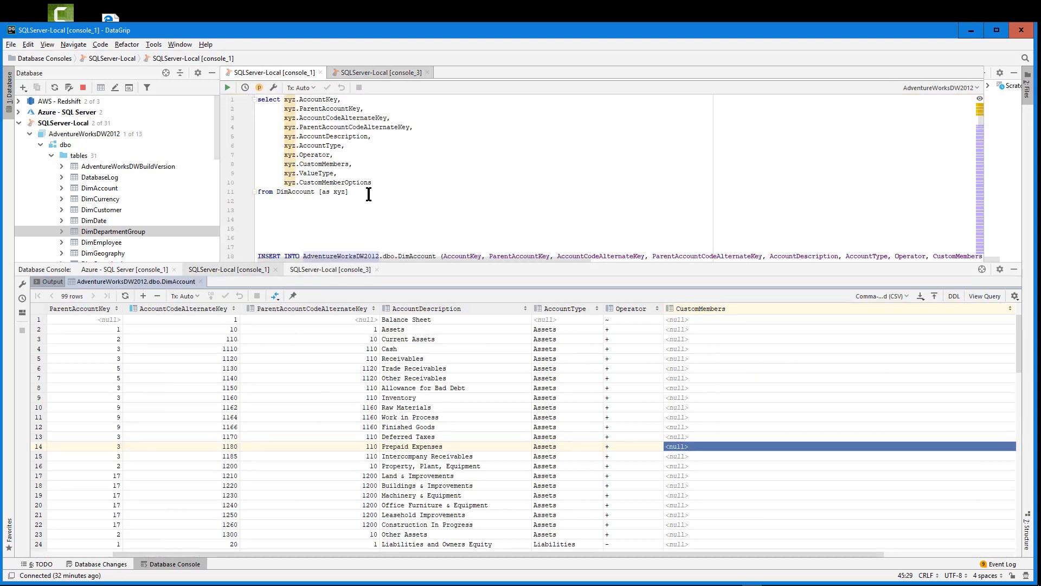
left_click_drag(371, 201, 322, 137)
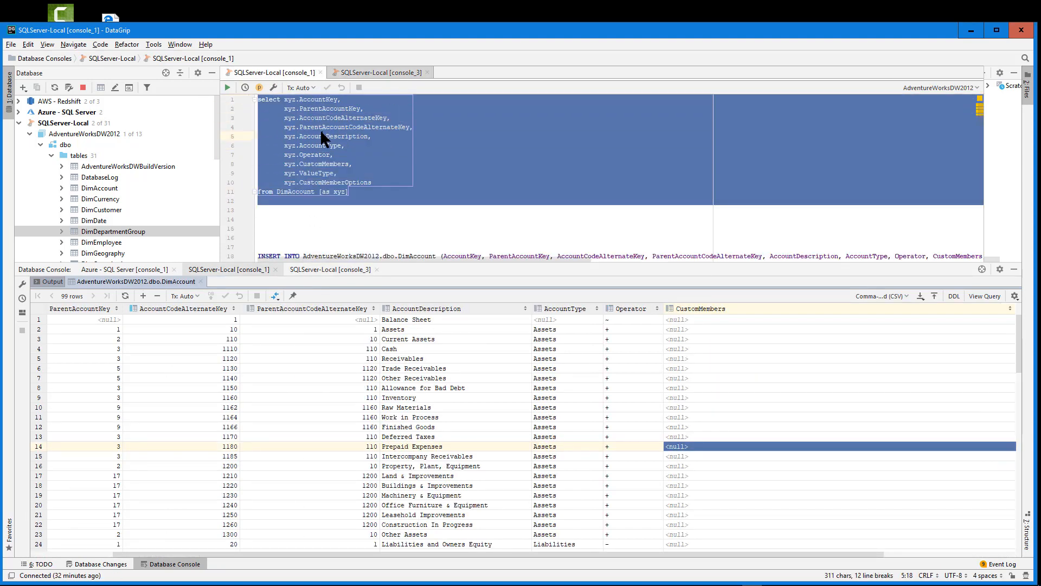
right_click(322, 136)
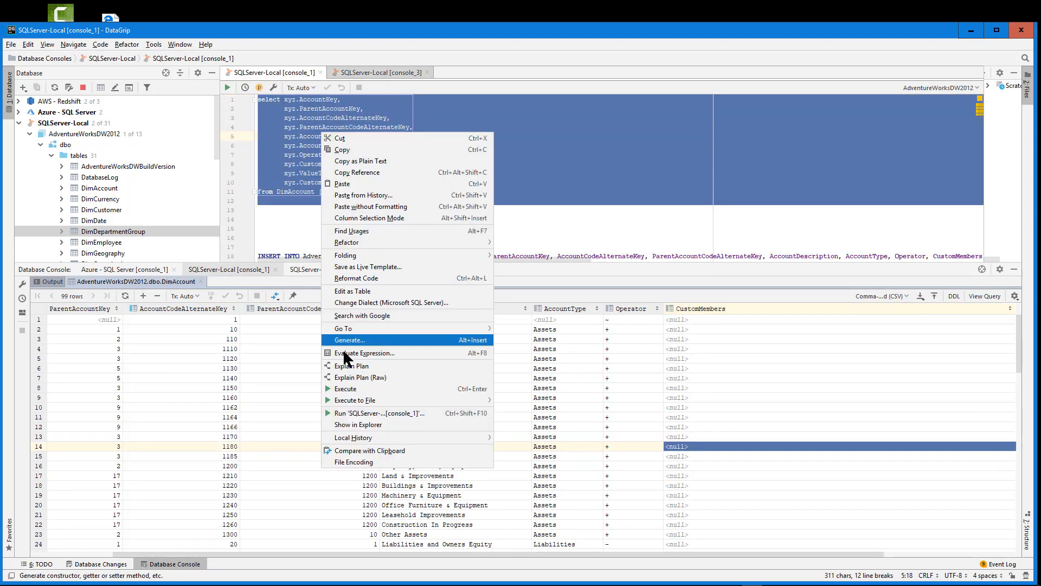
left_click(347, 388)
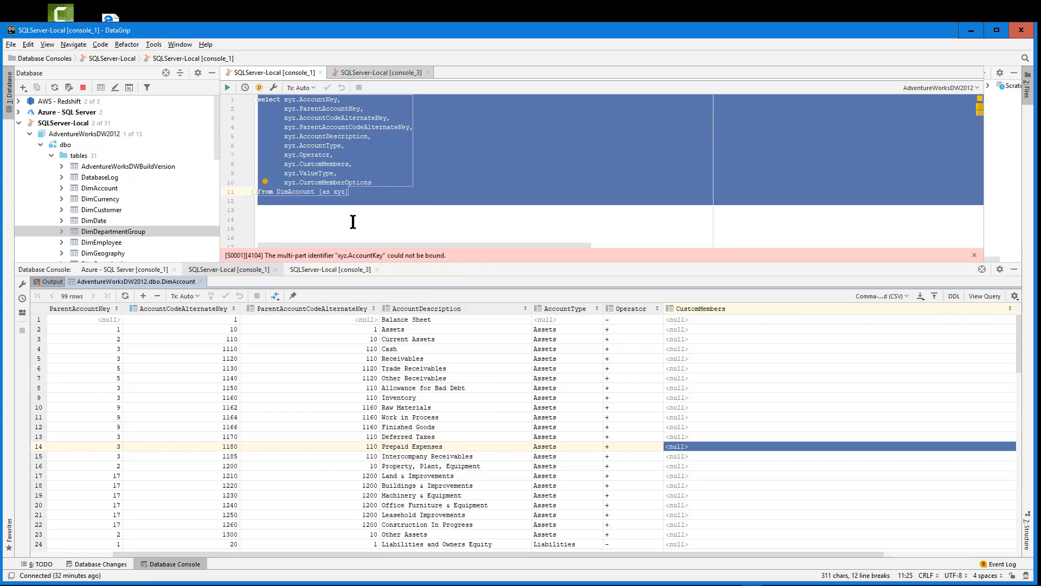
left_click(353, 221)
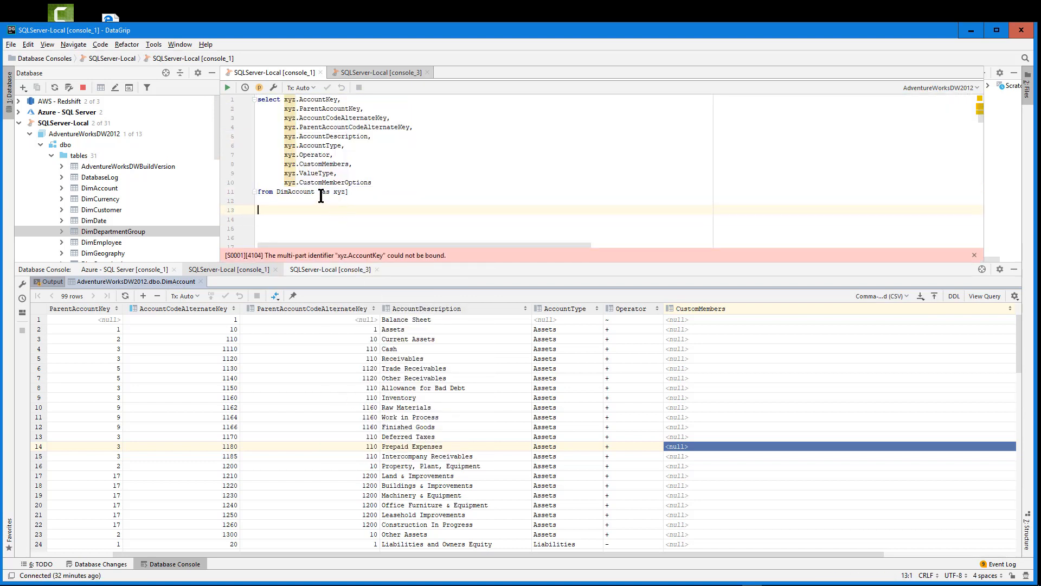
- Replace the bracketed alias after DimAccount with "a xyz" and try to execute the select statement
left_click_drag(319, 193, 351, 193)
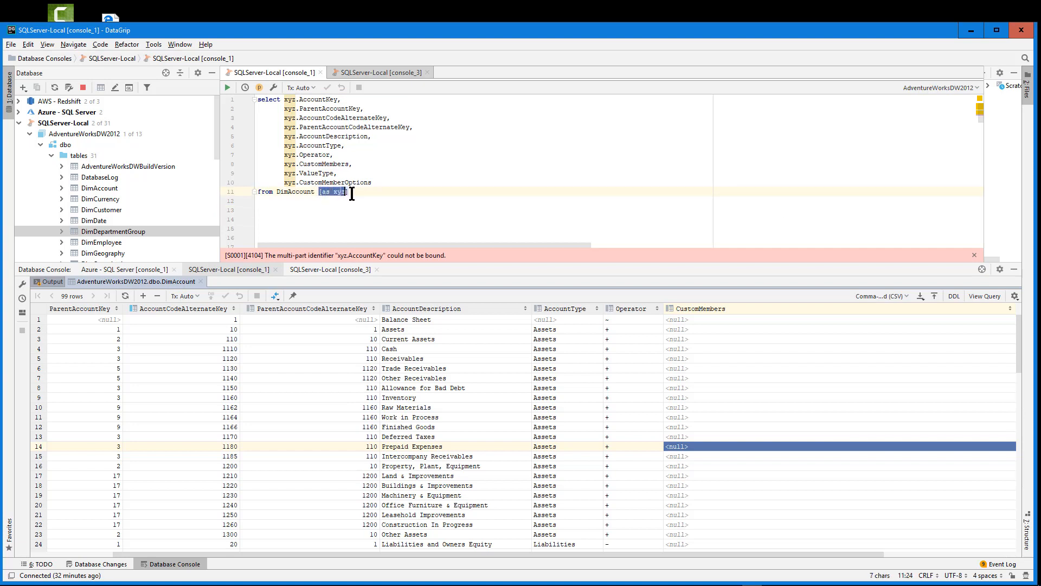
type("a xyz")
left_click_drag(364, 193, 232, 77)
right_click(316, 111)
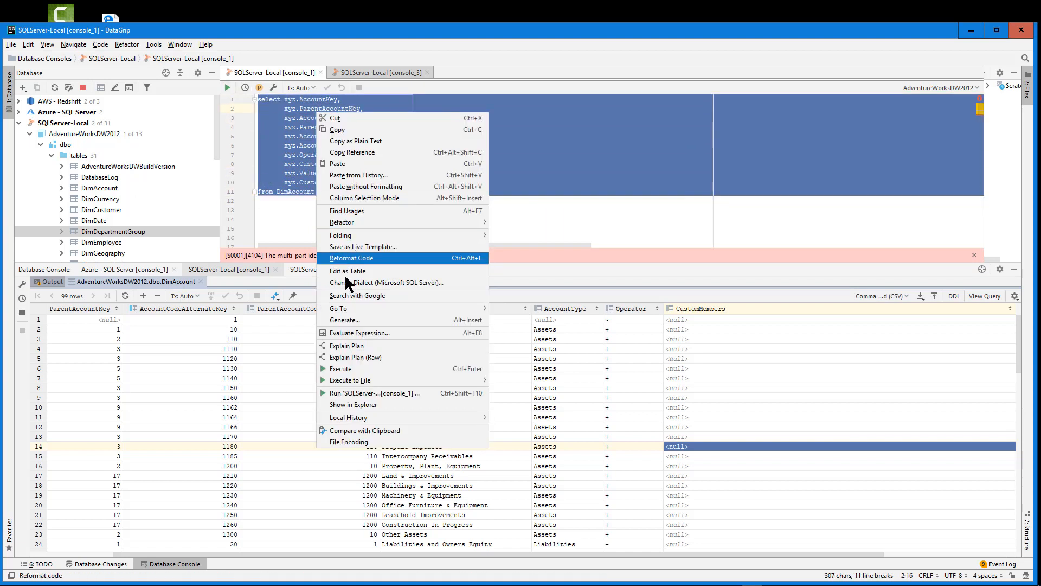
left_click(351, 368)
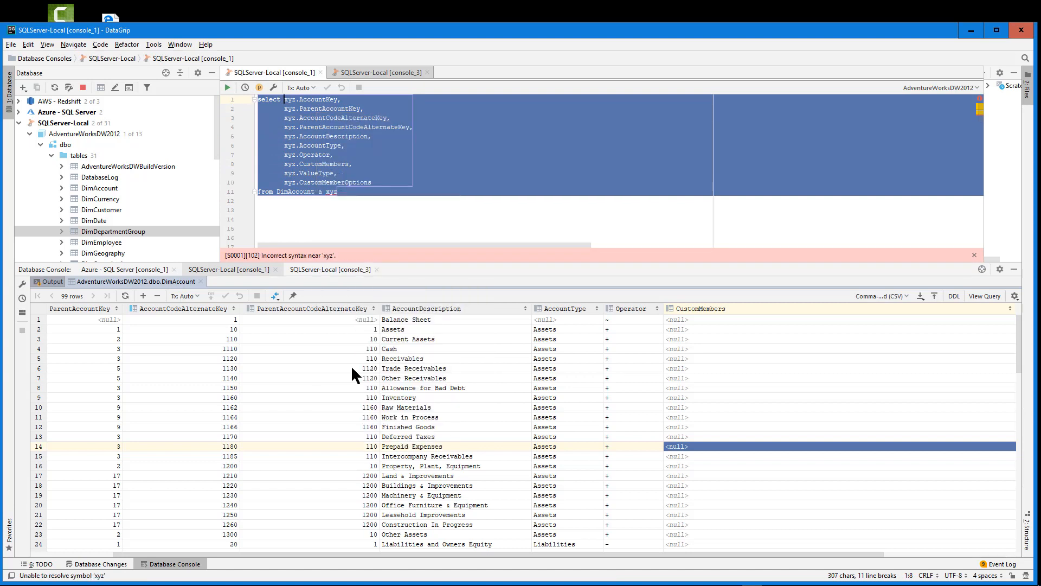
- Correct the alias to "from DimAccount as xyz" and execute the whole select statement
left_click(322, 208)
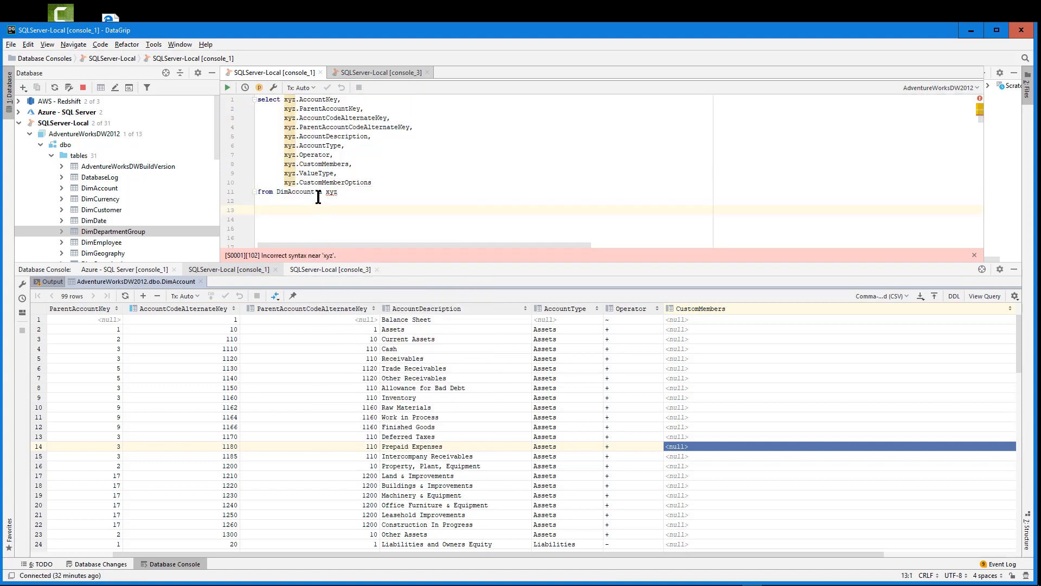
left_click_drag(320, 200, 320, 194)
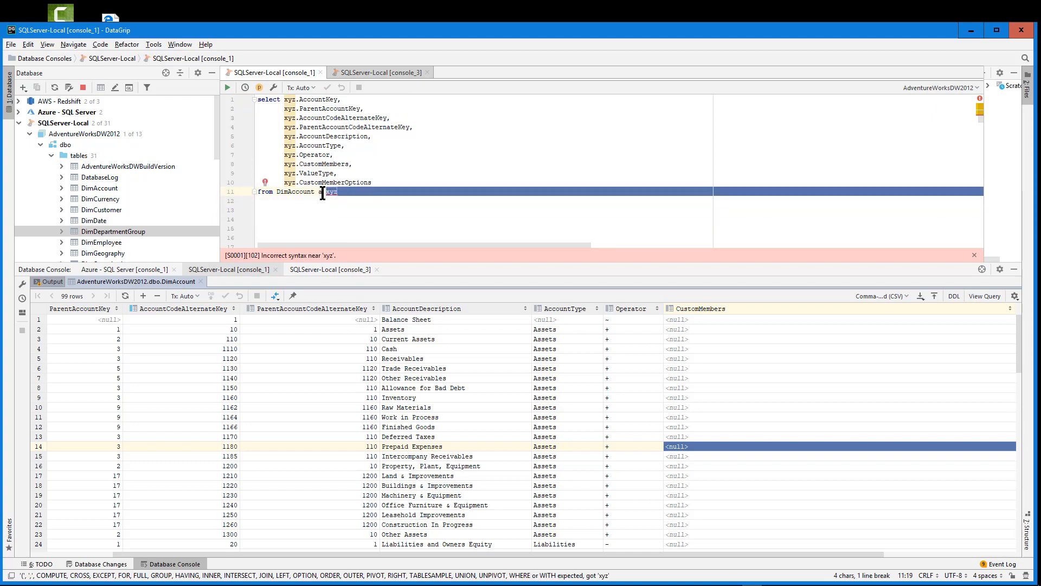
left_click(320, 194)
type("as")
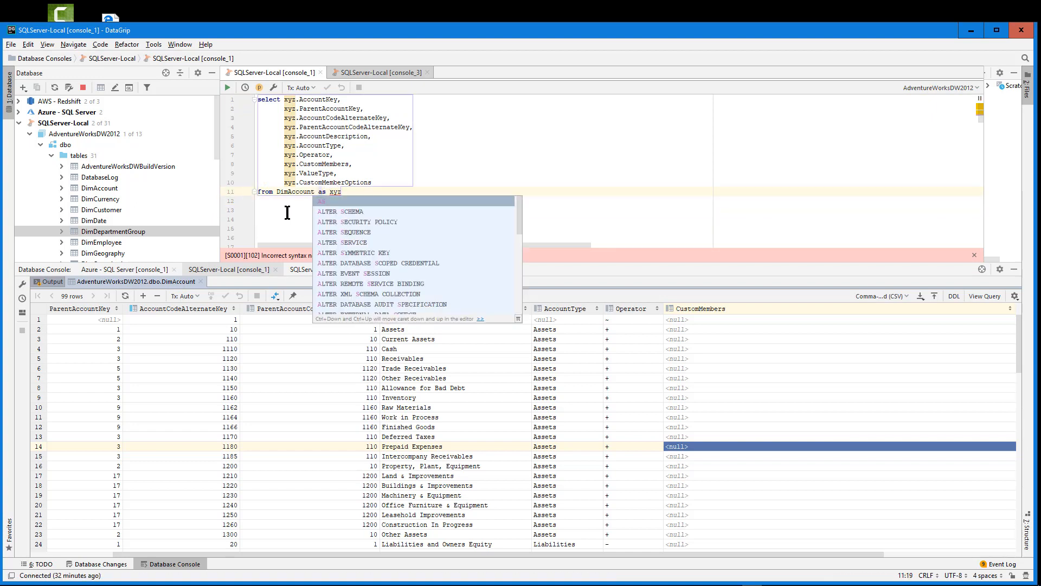
key("Escape")
left_click_drag(341, 194, 257, 99)
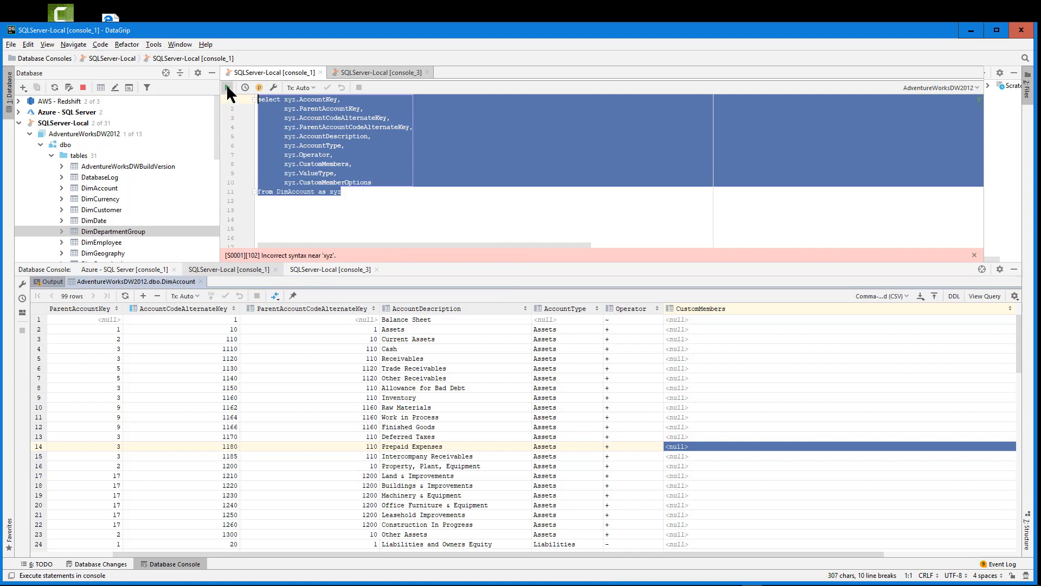
left_click(227, 88)
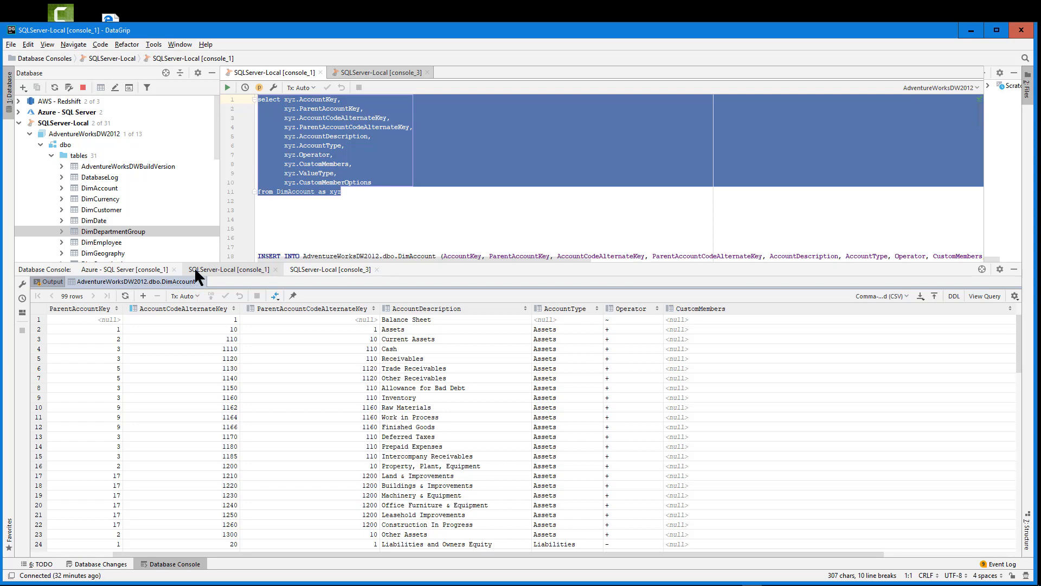
- Look at console_3's pinned FactSurveyResponse results, and return to console_1 with its DimAccount results
left_click(366, 72)
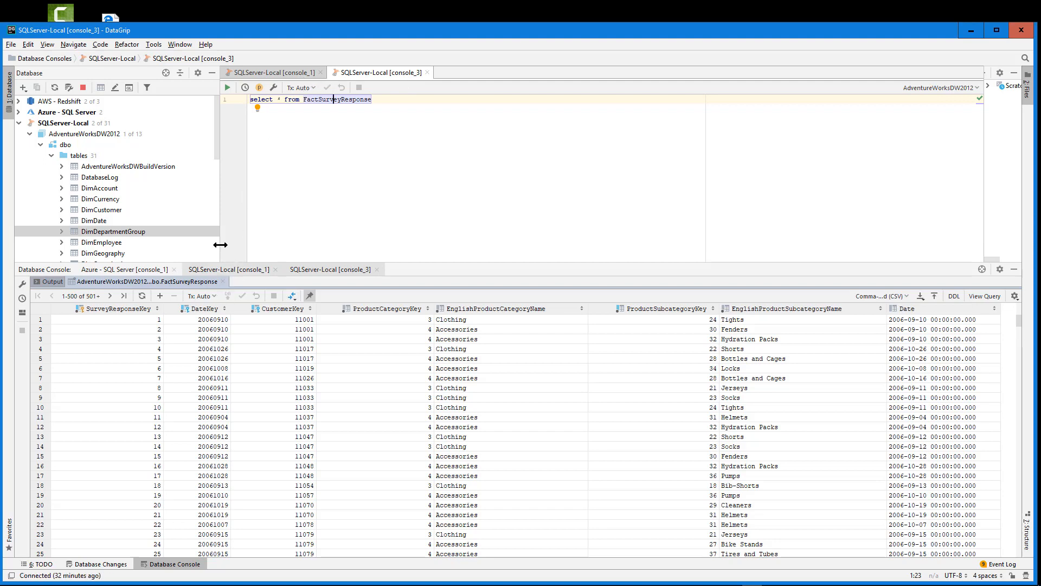
left_click(279, 75)
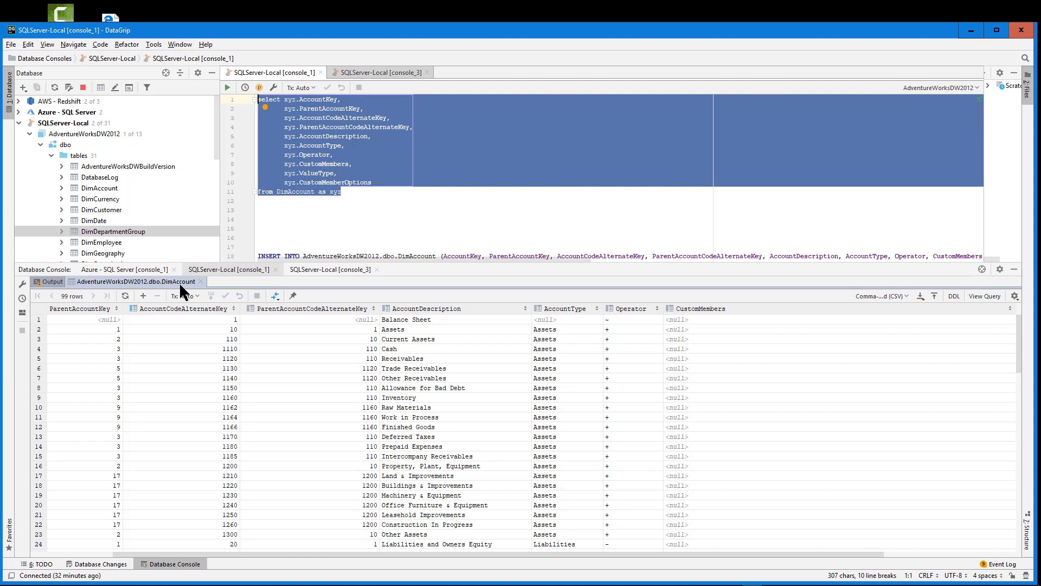
left_click(304, 221)
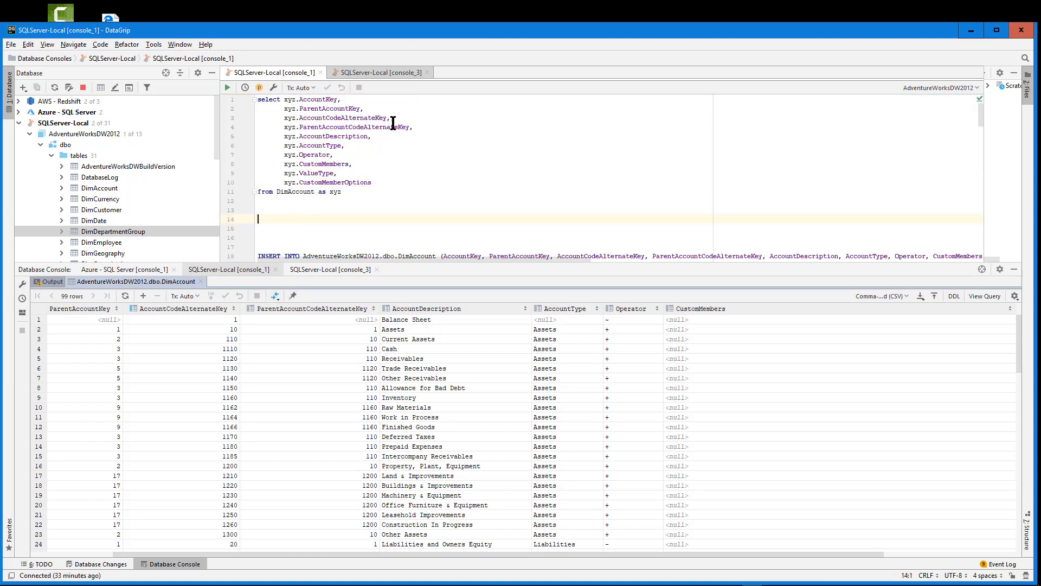
- Copy the FactSurveyResponse select statement from console_3 and paste it on the empty line below the DimAccount query in console_1
left_click(390, 72)
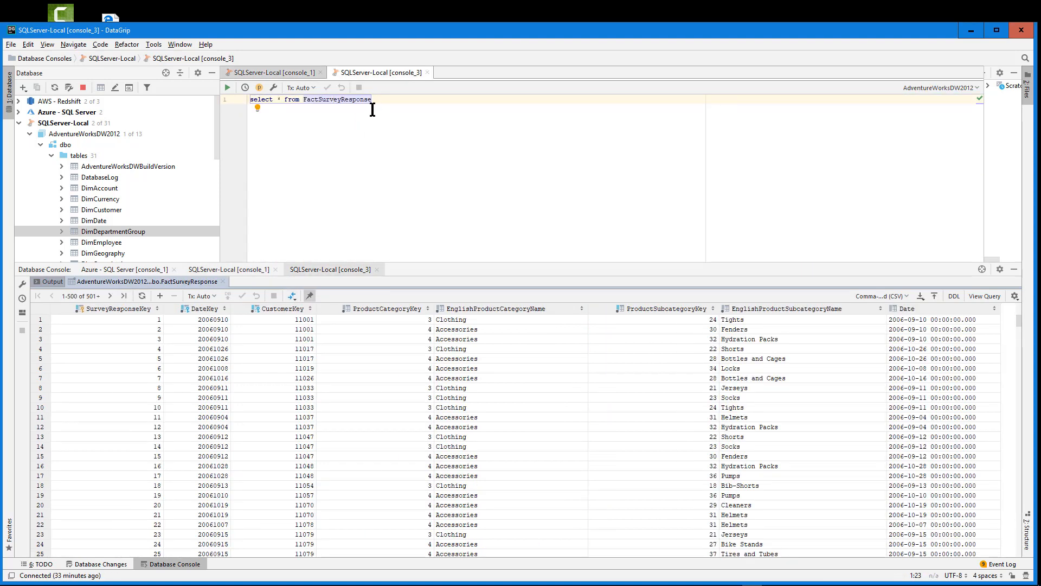
left_click_drag(373, 100, 234, 101)
right_click(260, 99)
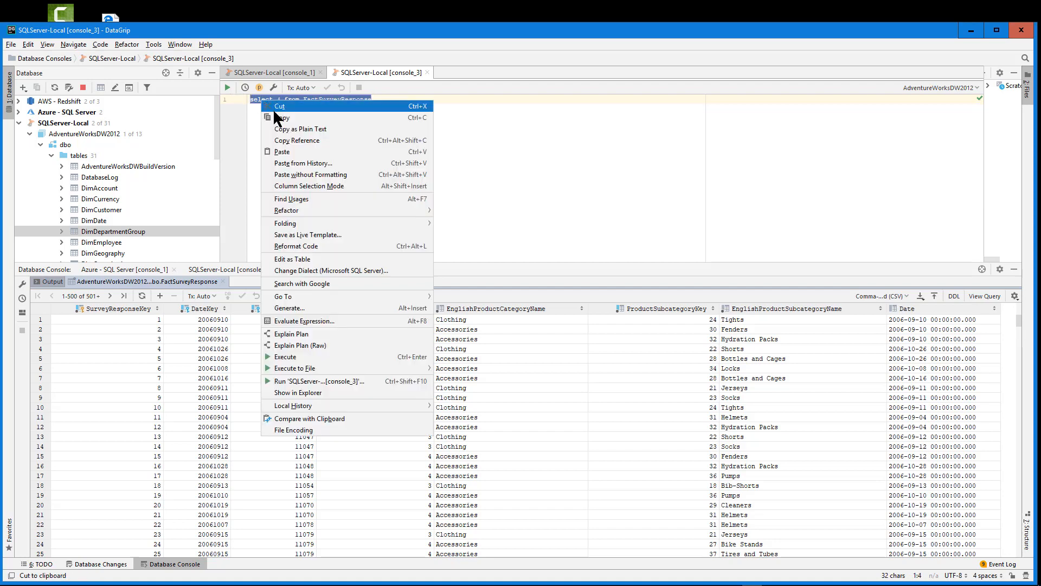
left_click(277, 111)
left_click(277, 73)
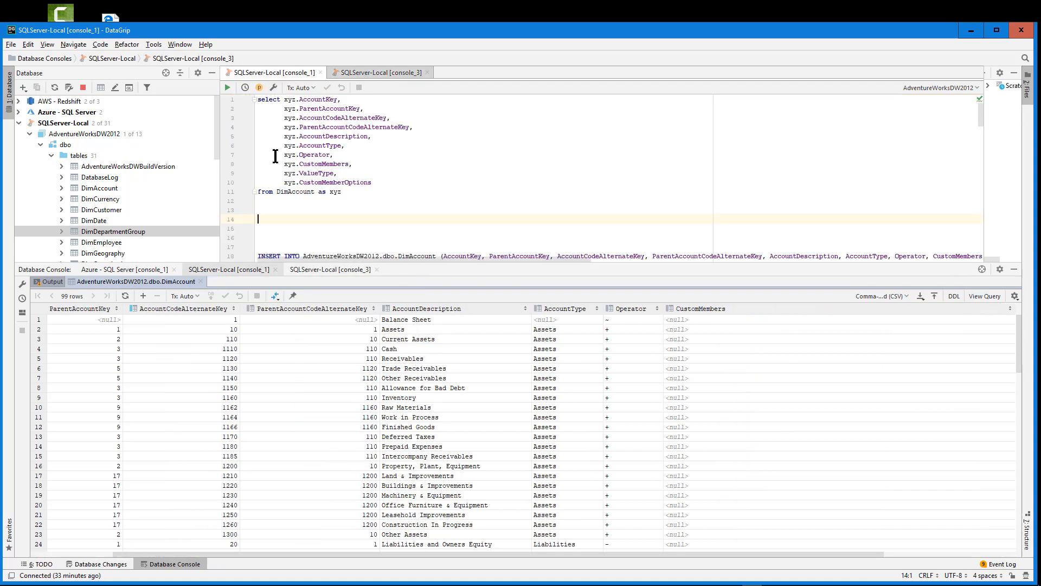
right_click(271, 219)
left_click(289, 232)
left_click(328, 237)
- End both the DimAccount and the FactSurveyResponse select statements with a semicolon
left_click(347, 192)
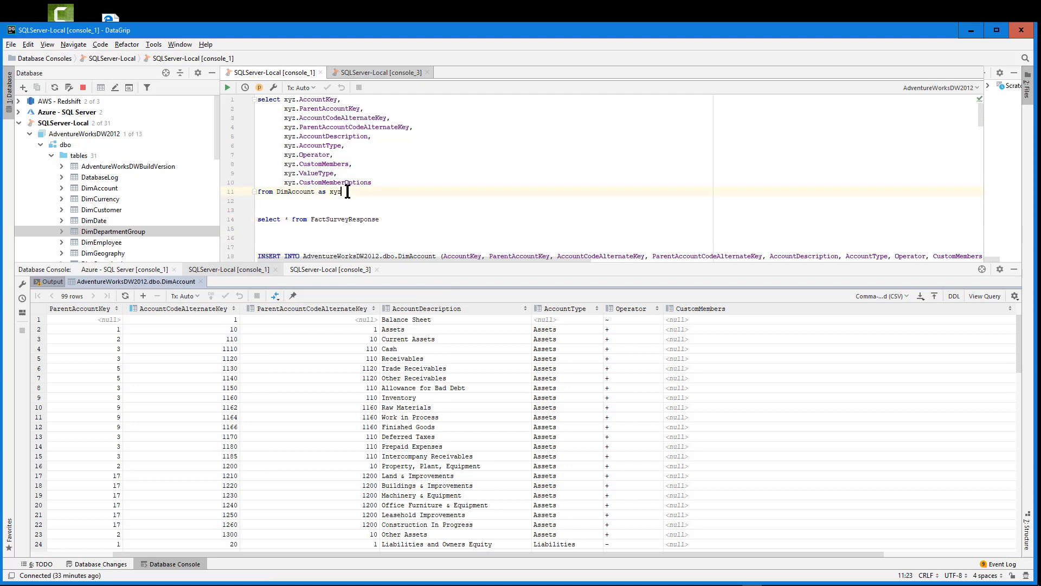
type(";")
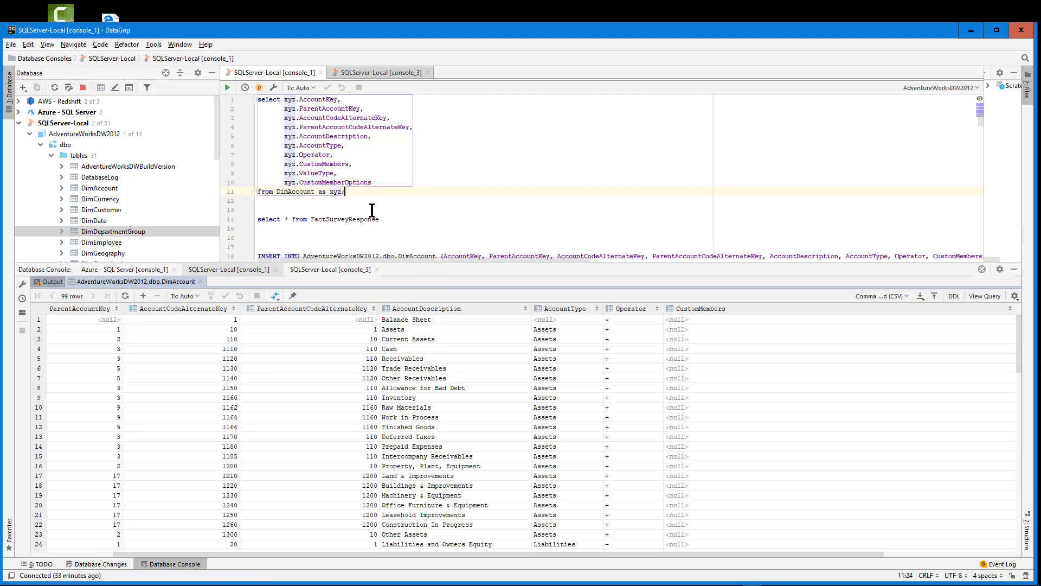
left_click(389, 223)
type(";")
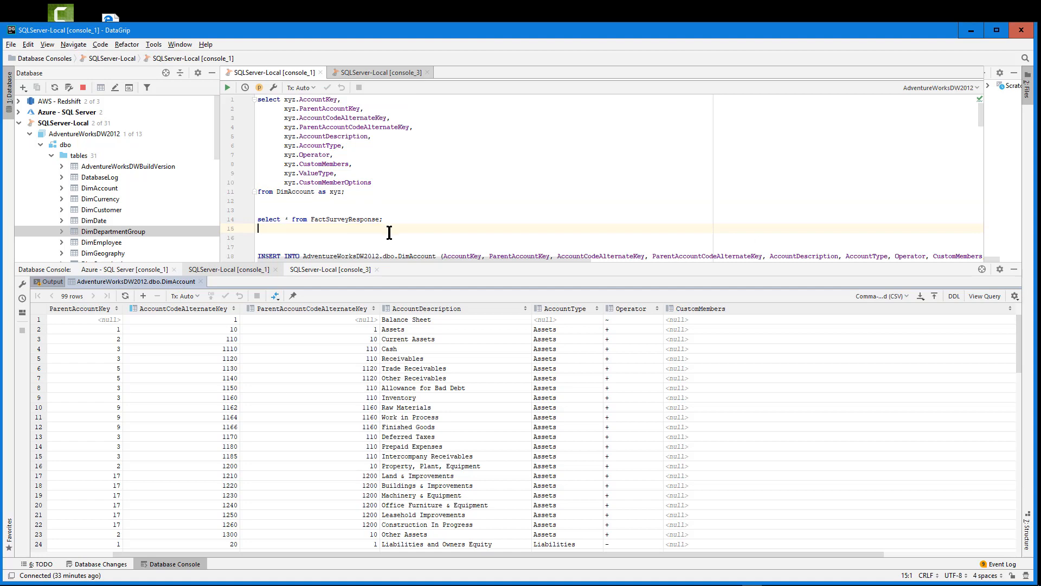
- Select both select statements in console_1 and execute them together
left_click(386, 208)
left_click_drag(382, 220, 225, 91)
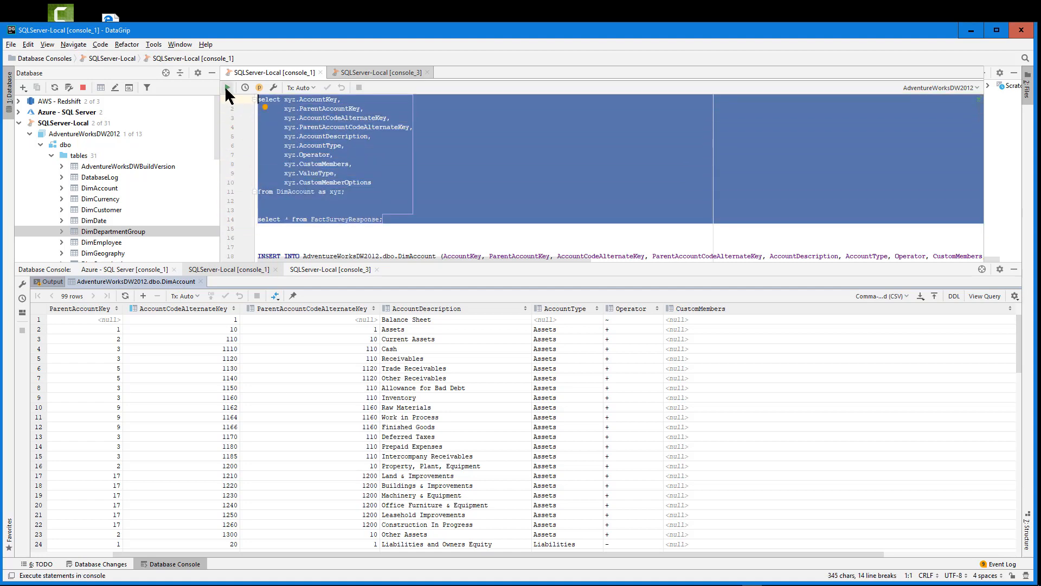
left_click(228, 87)
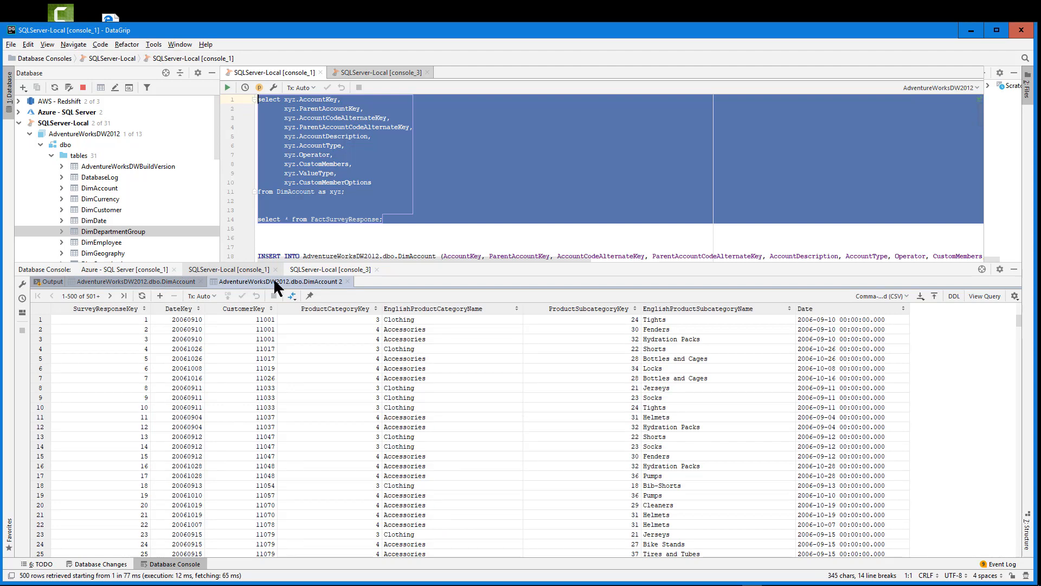
- Compare the two result tabs of console_1 and pin the one holding the survey response rows
left_click(178, 280)
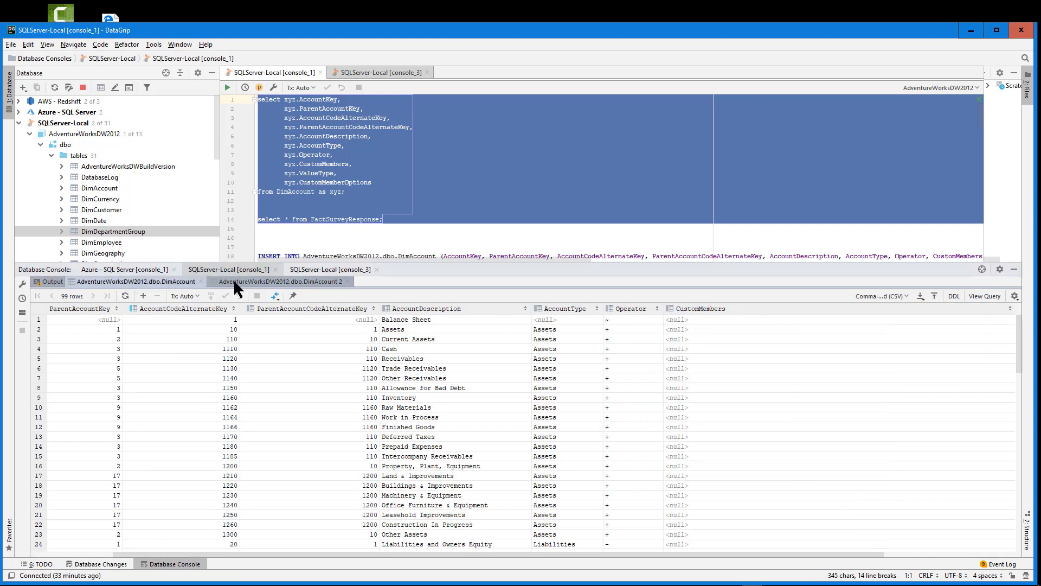
left_click(236, 282)
left_click(178, 281)
left_click(282, 281)
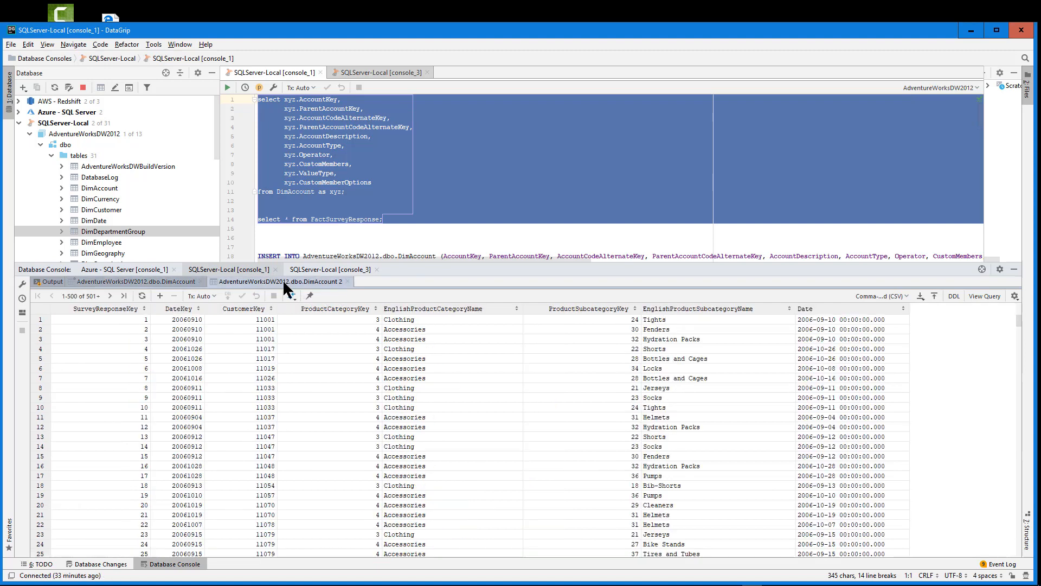
left_click(311, 295)
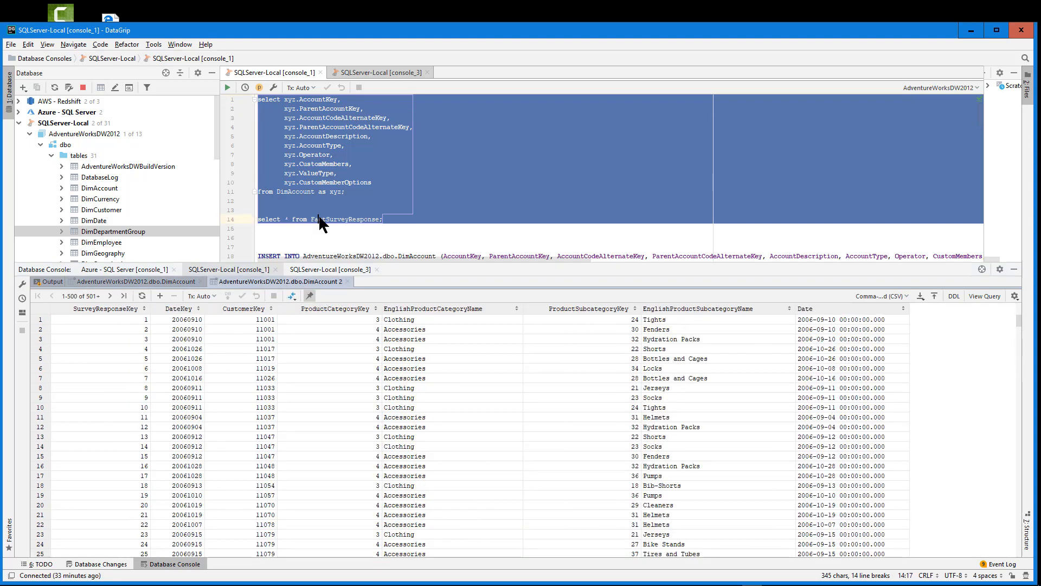
- Change the second query to "select top 10 * from FactSurveyResponse;" and execute only that statement
left_click_drag(319, 220, 378, 221)
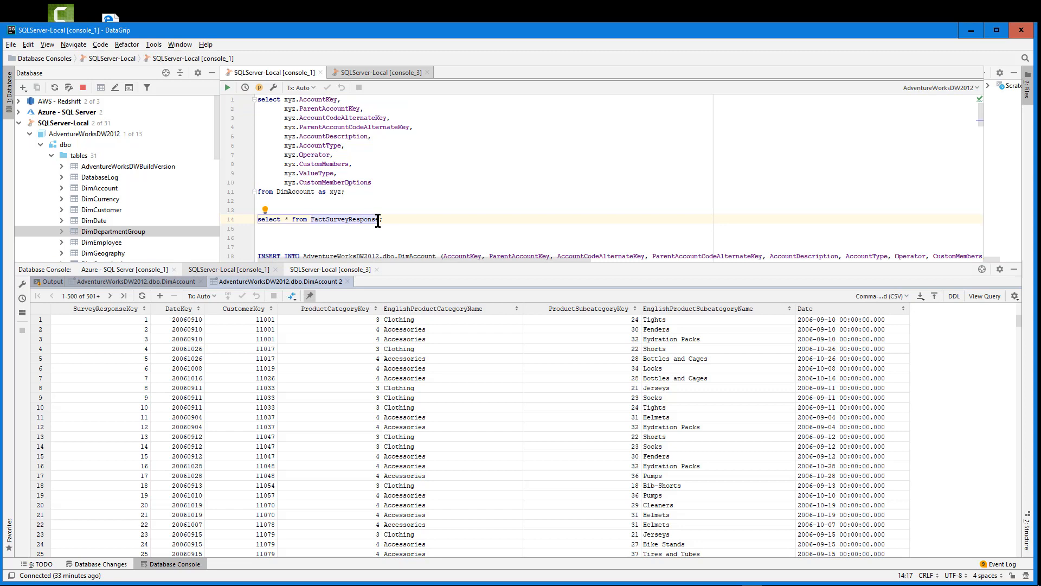
left_click(284, 219)
type("top 10")
left_click_drag(418, 221, 245, 221)
right_click(300, 217)
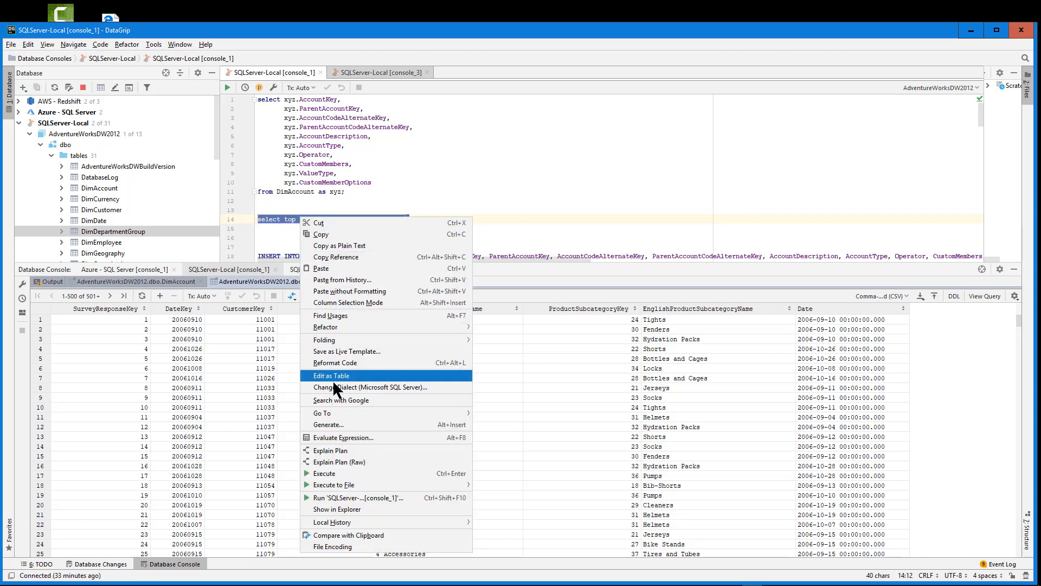
left_click(331, 474)
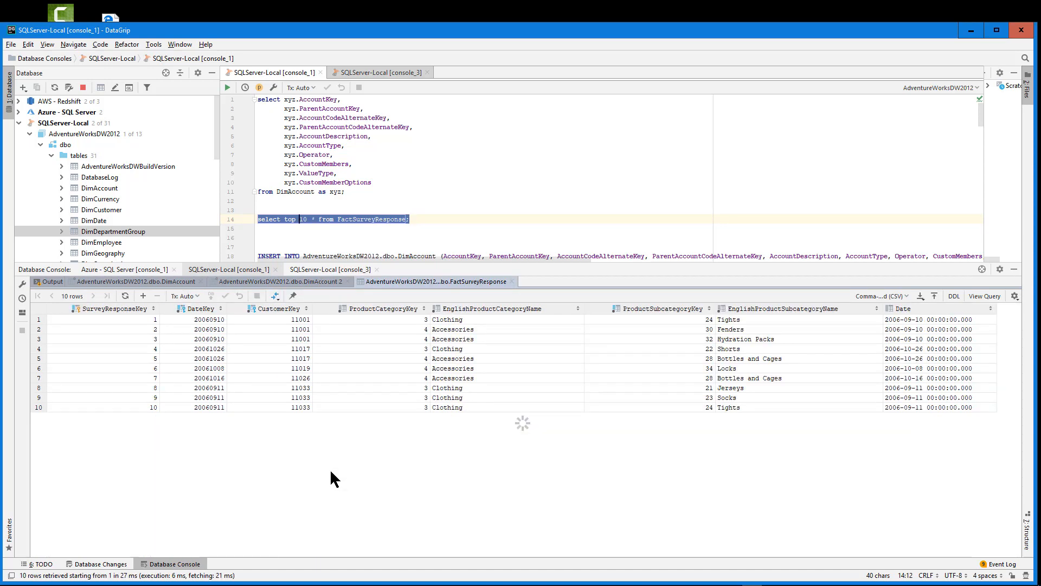
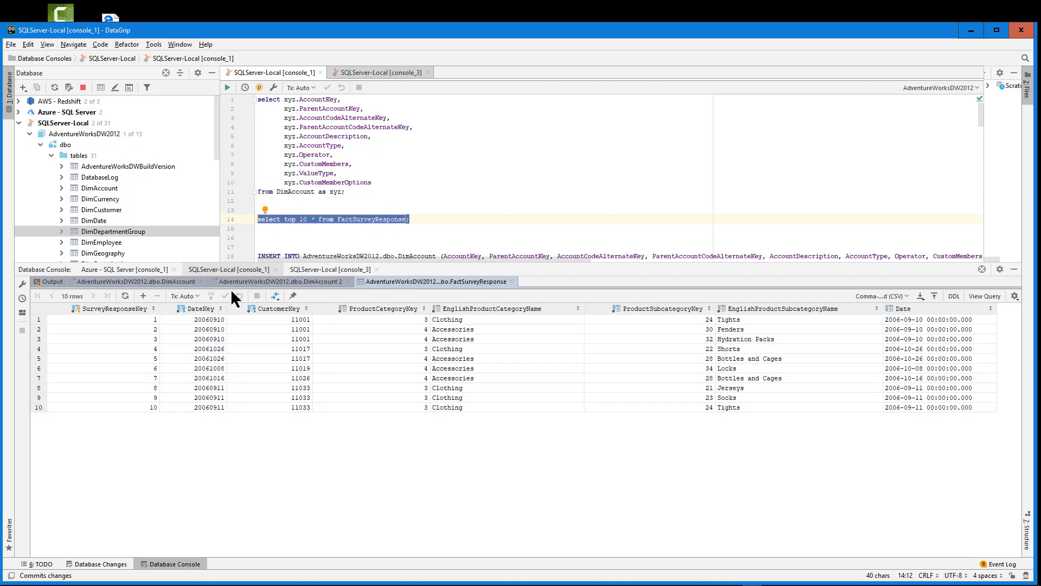
left_click(368, 237)
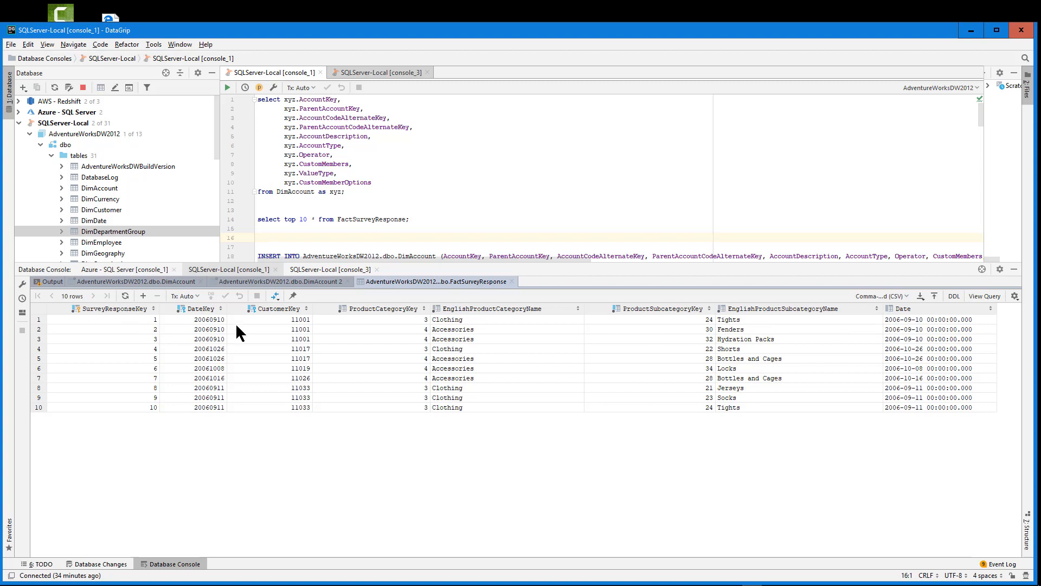
- Transpose the ten-row FactSurveyResponse result and inspect cells across several of its records
left_click(38, 317)
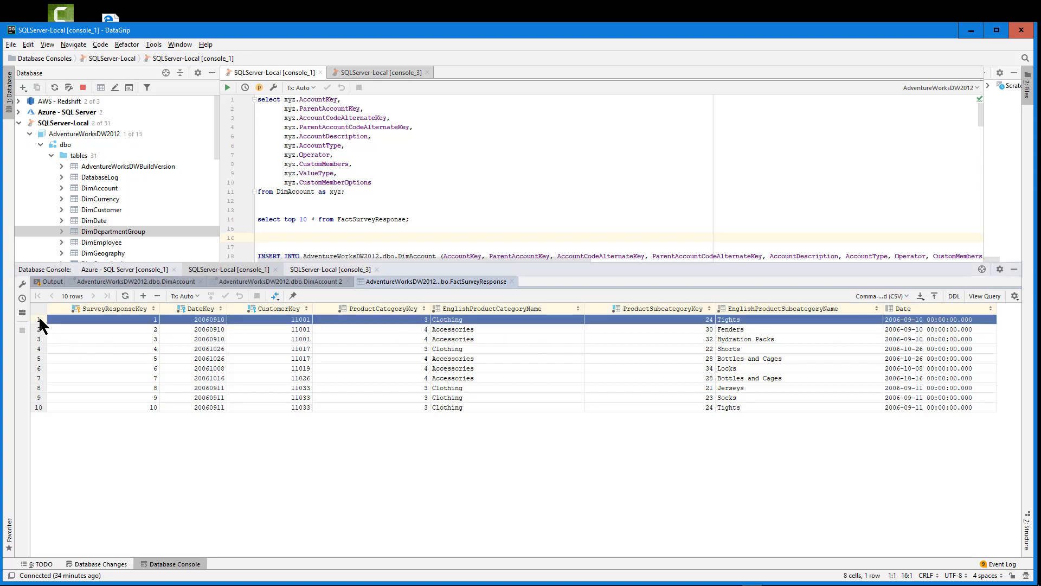
right_click(39, 319)
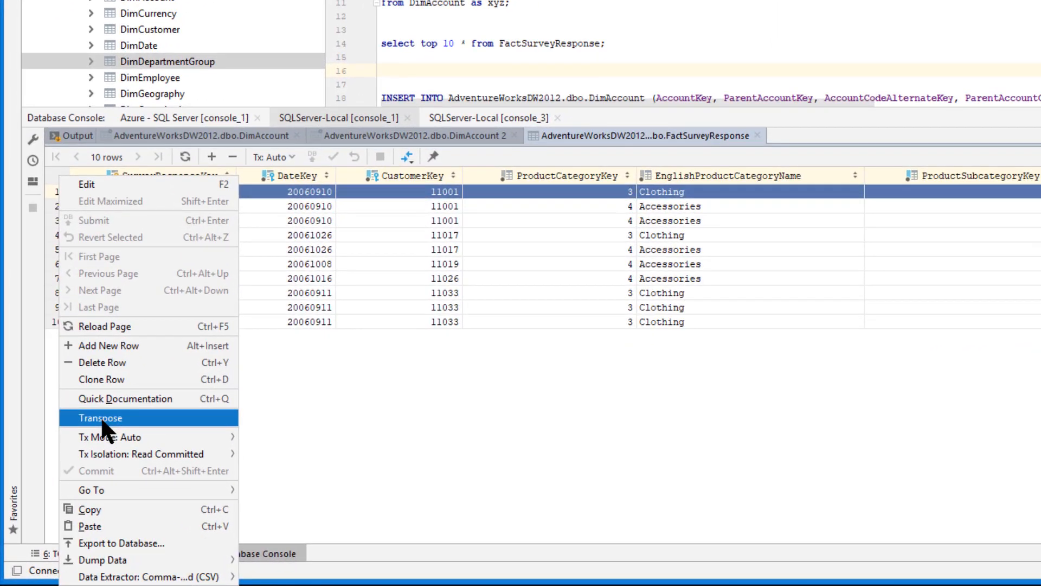
left_click(100, 416)
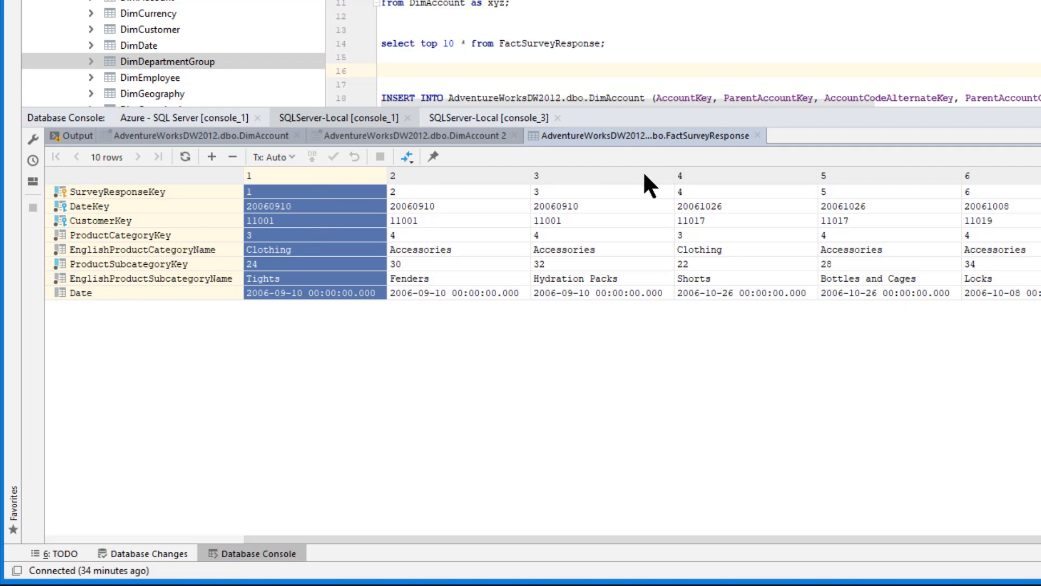
left_click(543, 205)
left_click(866, 218)
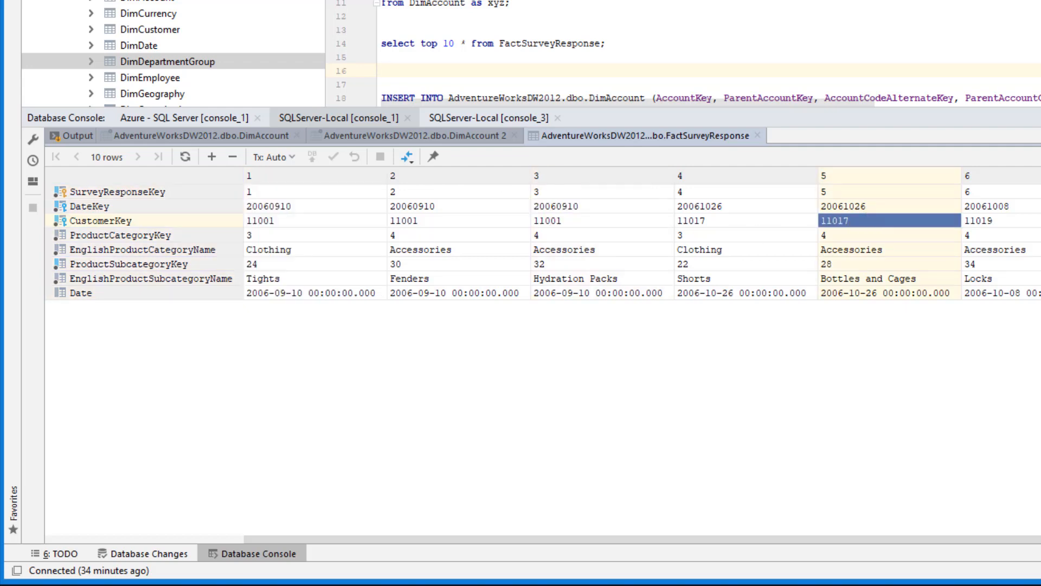
left_click(1040, 249)
left_click(1040, 236)
left_click(335, 246)
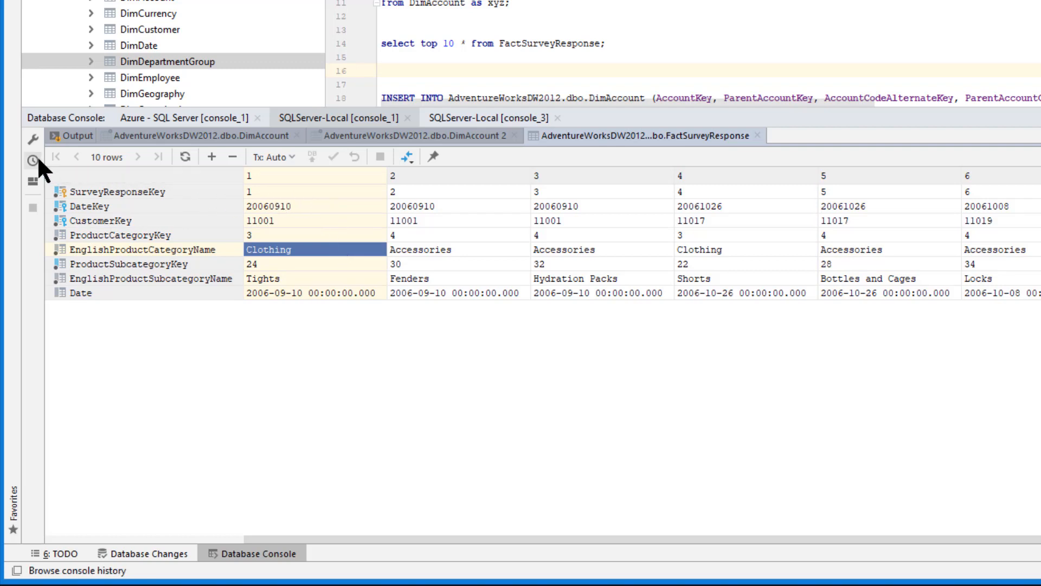
- Turn off the transposed view of the FactSurveyResponse result
left_click(57, 191)
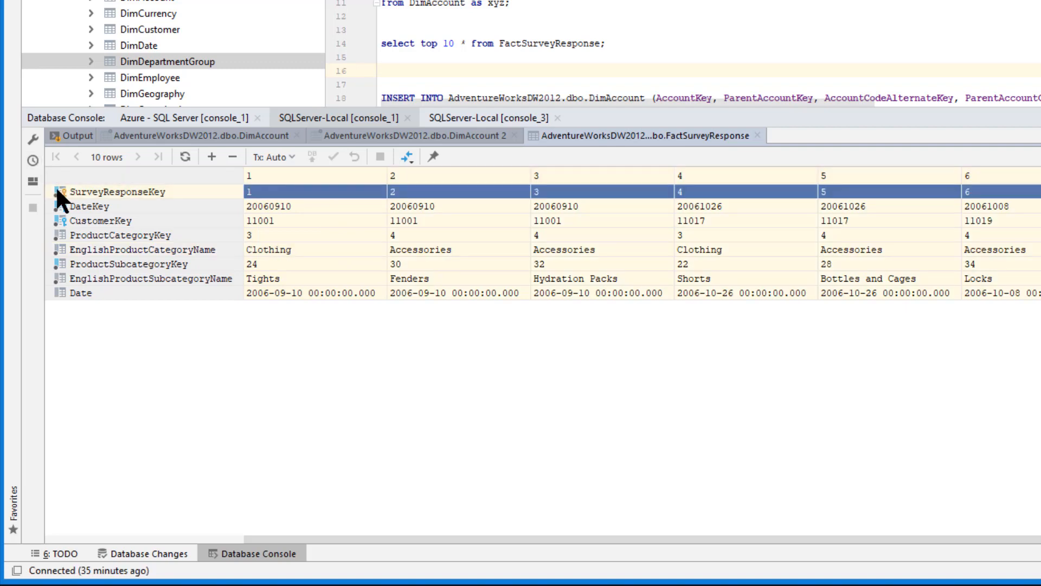
right_click(57, 190)
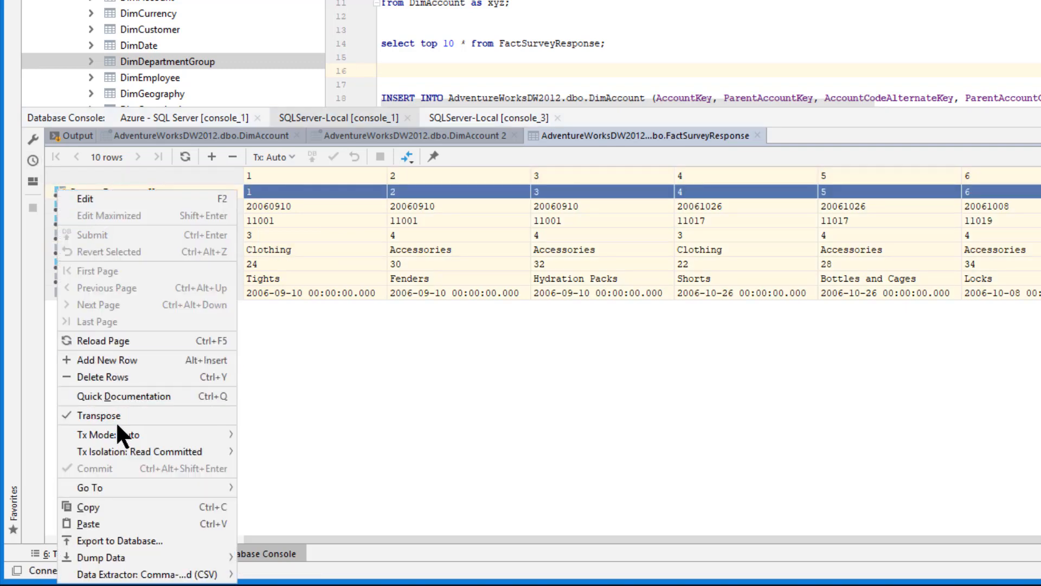
left_click(100, 417)
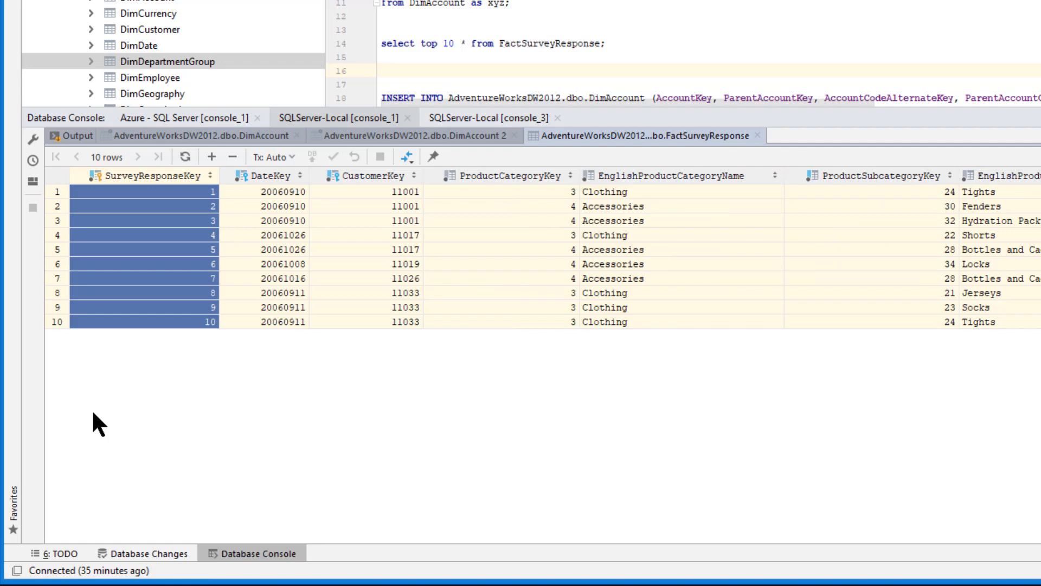
left_click(191, 222)
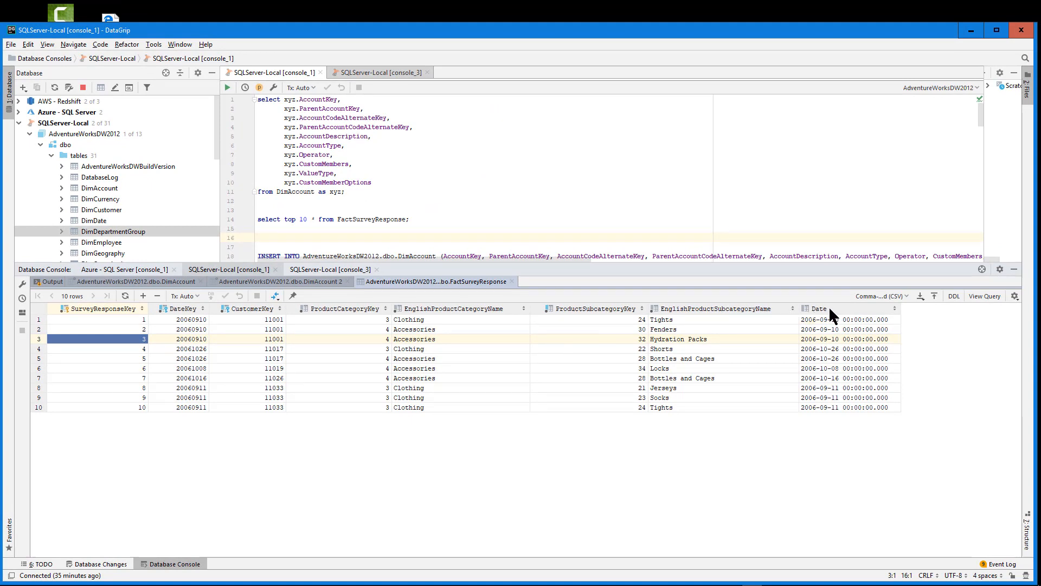
- Reorder the result columns: put Date first, ProductSubcategoryKey before EnglishProductCategoryName, and DateKey between those two
left_click_drag(829, 306, 108, 315)
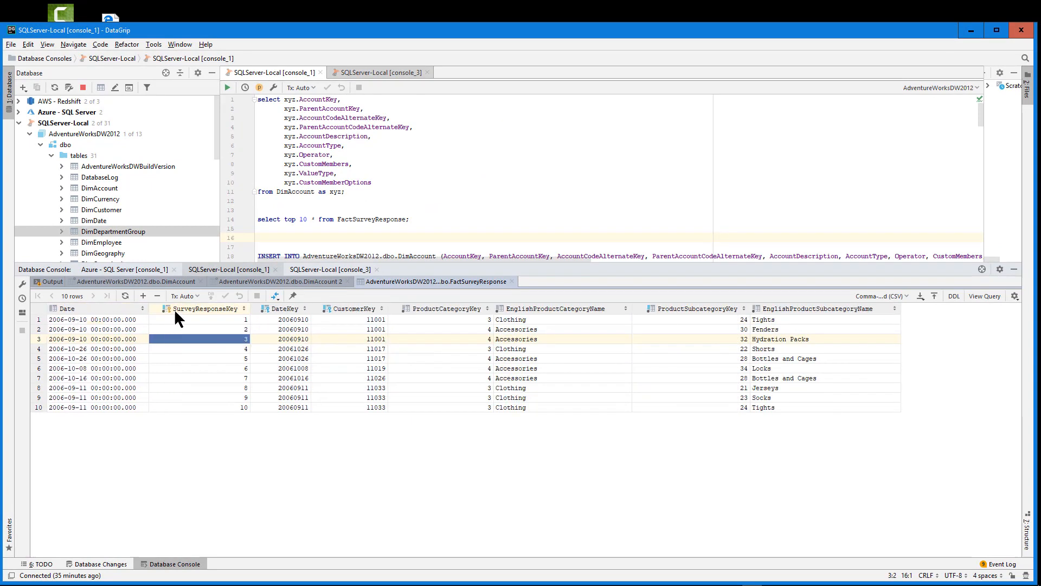
left_click_drag(272, 313, 187, 313)
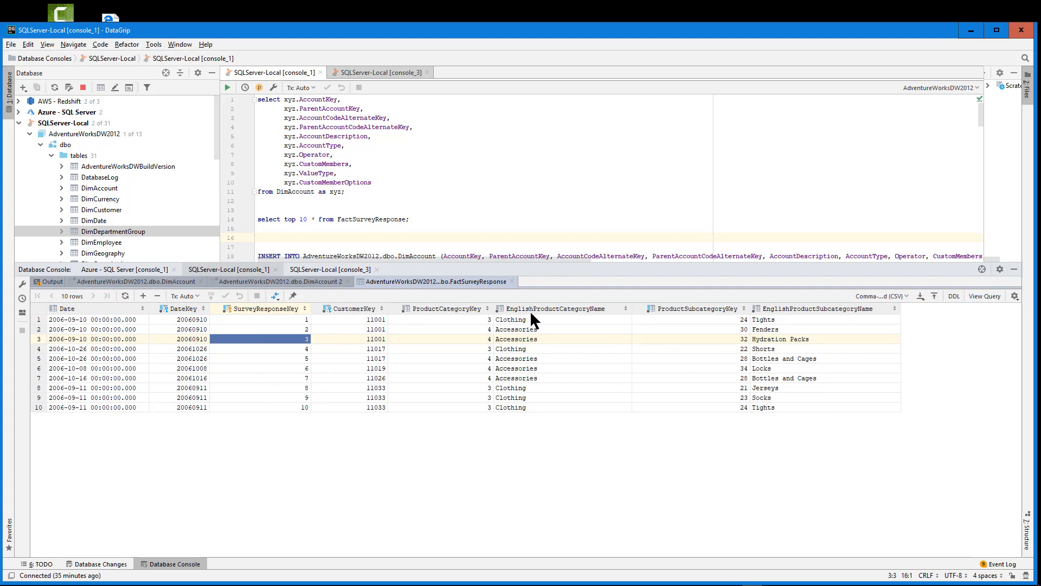
left_click_drag(711, 304, 575, 308)
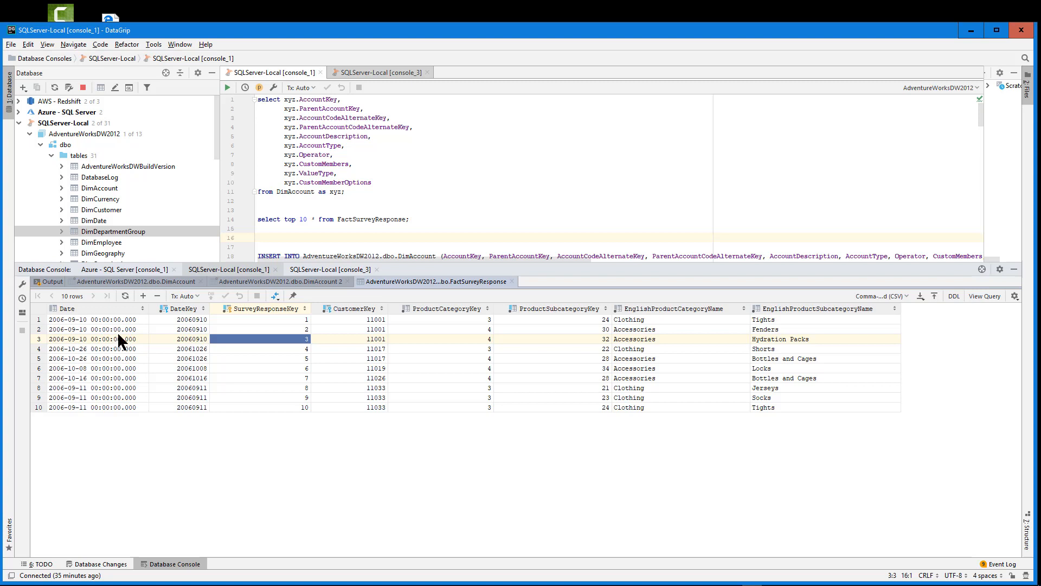
left_click_drag(173, 307, 580, 320)
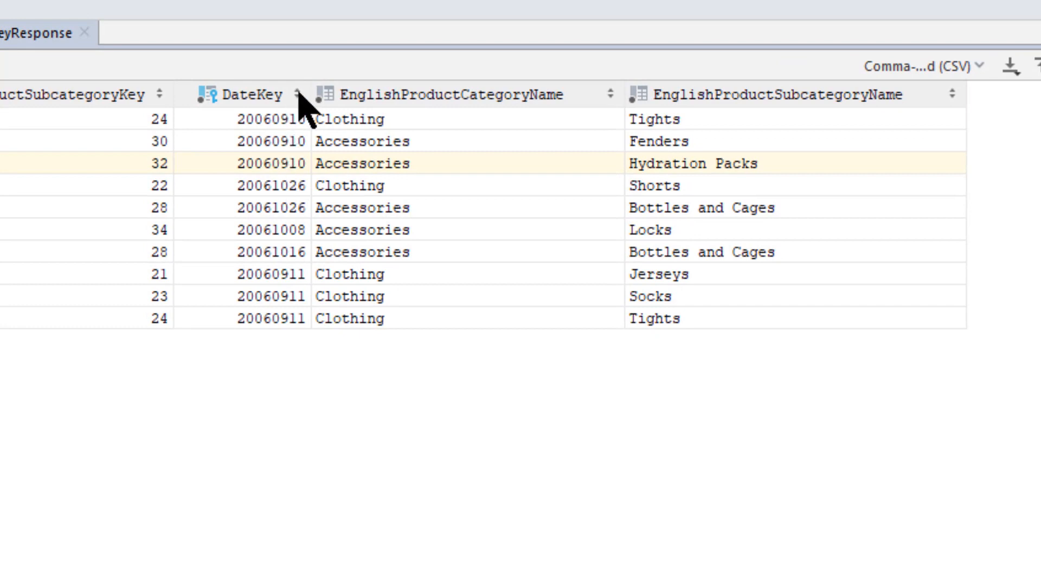
- Sort ascending by DateKey, move EnglishProductSubcategoryName directly after it, and add that column as the second ascending sort
left_click(298, 93)
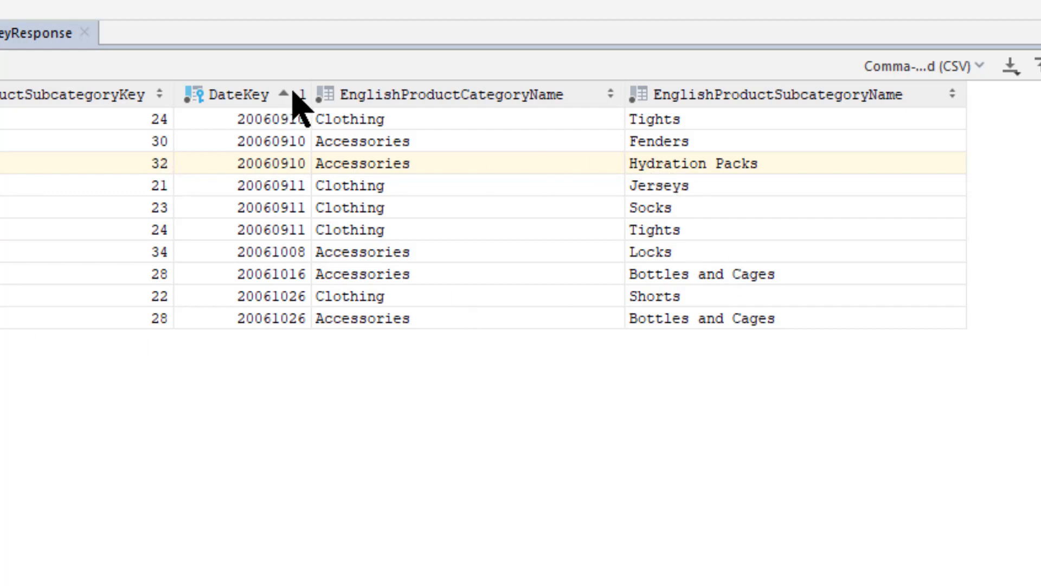
left_click_drag(713, 91, 407, 116)
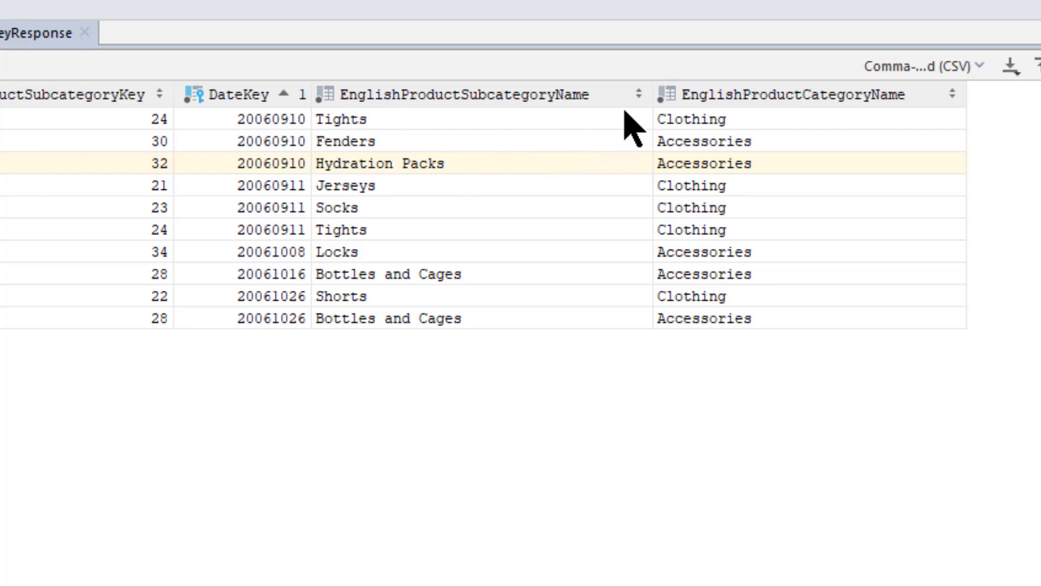
left_click(640, 94)
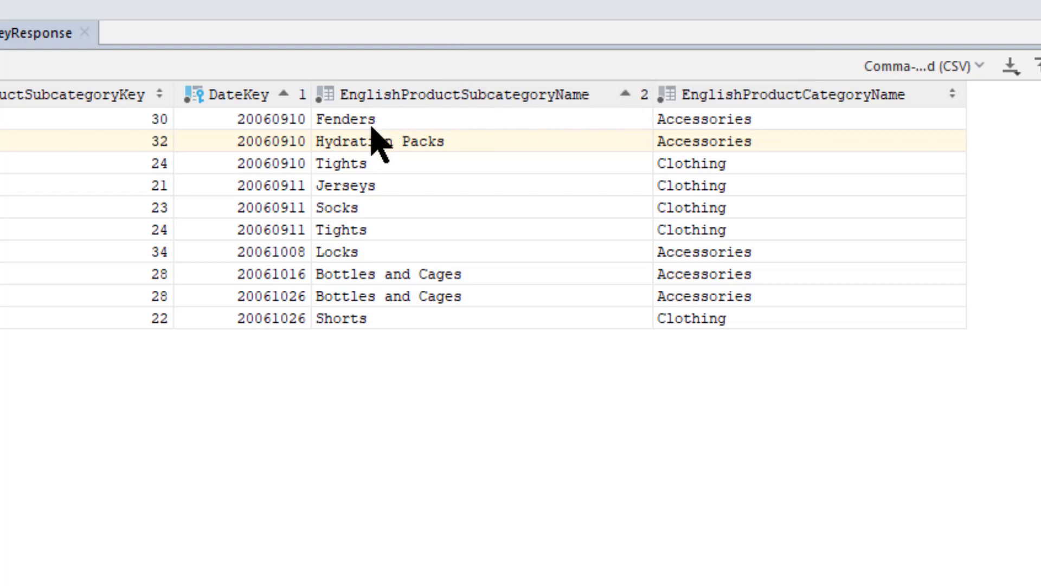
- Cycle the DateKey sort through descending to unsorted, and clear the EnglishProductSubcategoryName sort as well
left_click(284, 93)
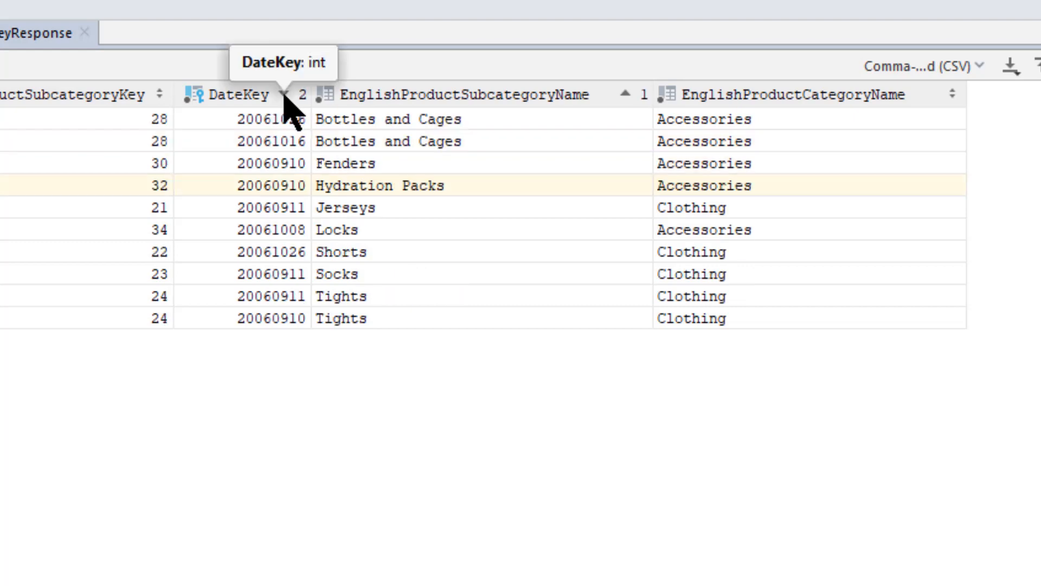
left_click(284, 93)
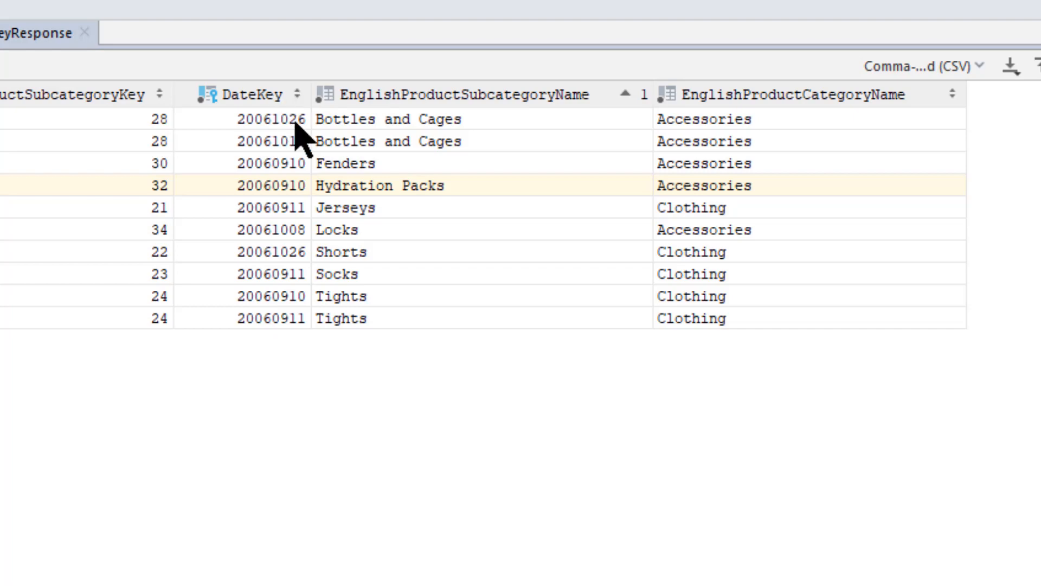
left_click(626, 94)
left_click(626, 93)
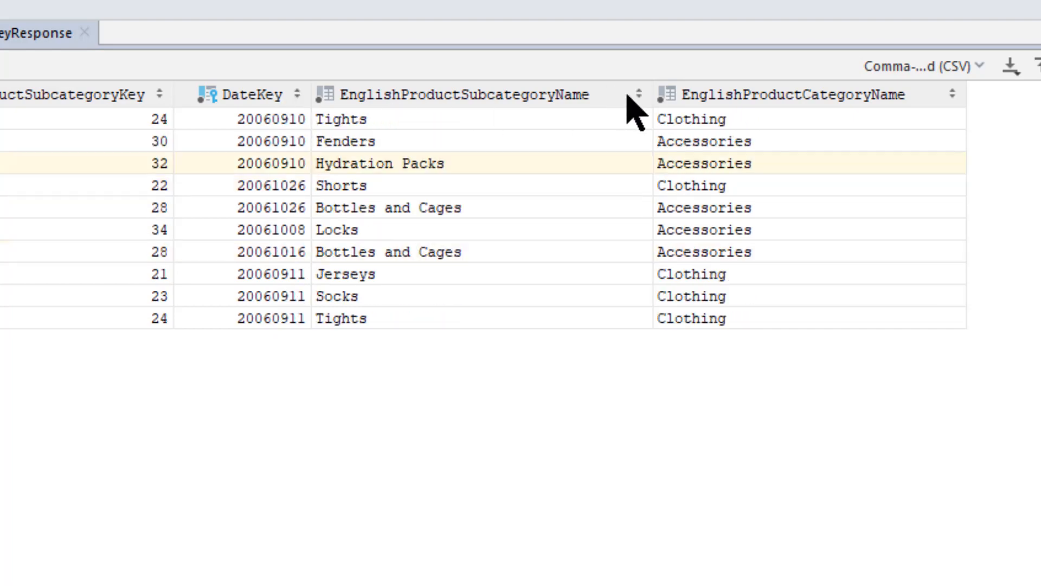
- Sort the FactSurveyResponse result by DateKey descending, with EnglishProductSubcategoryName ascending as the second sort
left_click(297, 95)
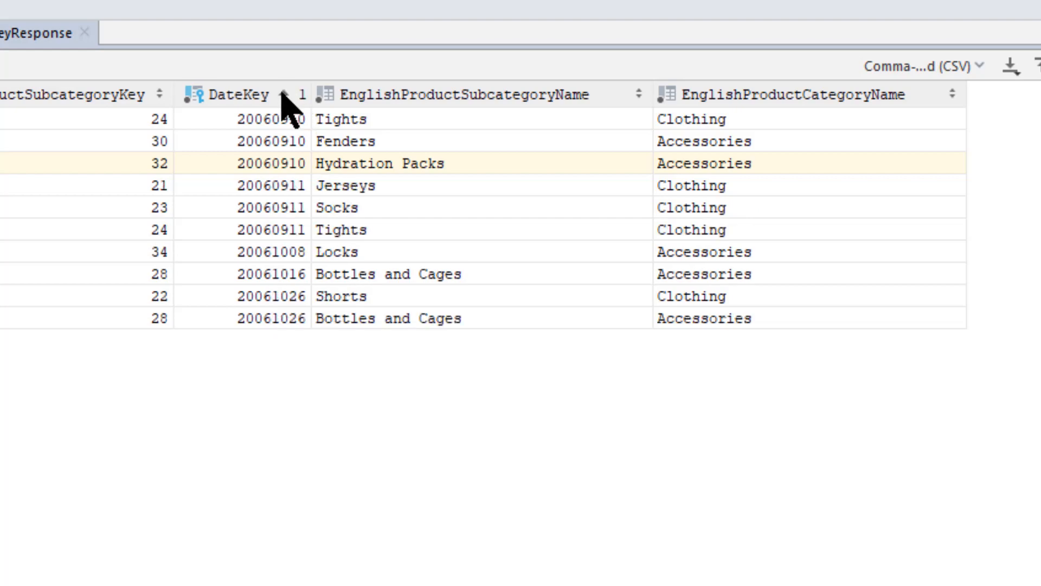
left_click(282, 94)
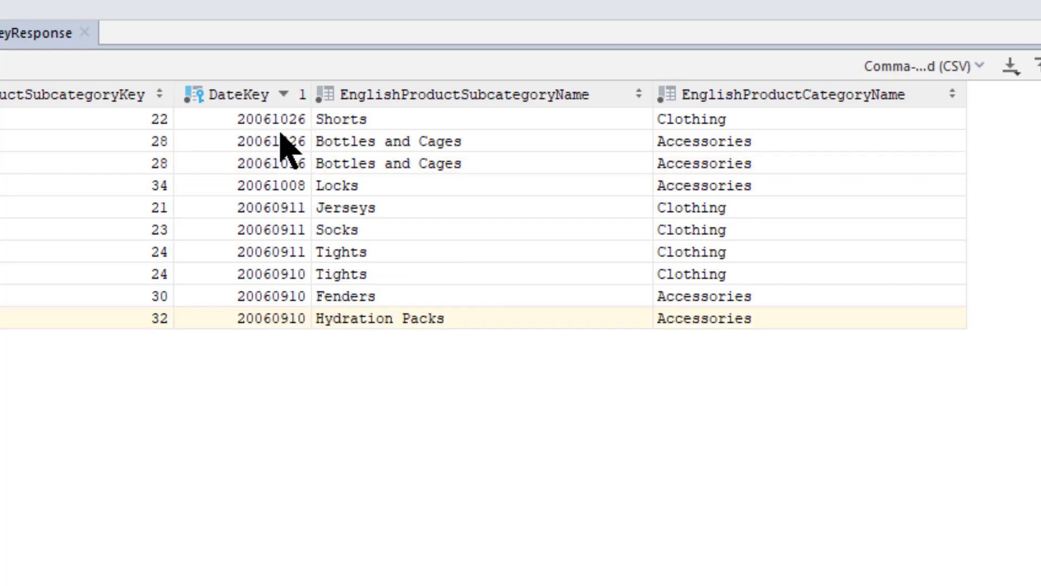
left_click(638, 94)
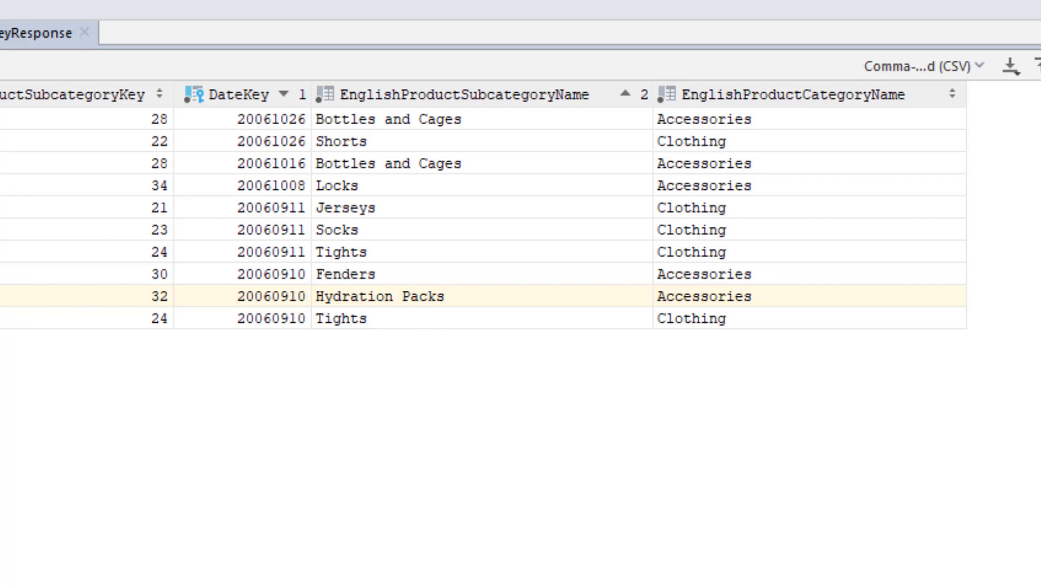
- Narrow the SurveyResponseKey, CustomerKey, ProductCategoryKey and ProductSubcategoryKey columns of the result, and widen the DateKey column
scroll(482, 206, "right", 6)
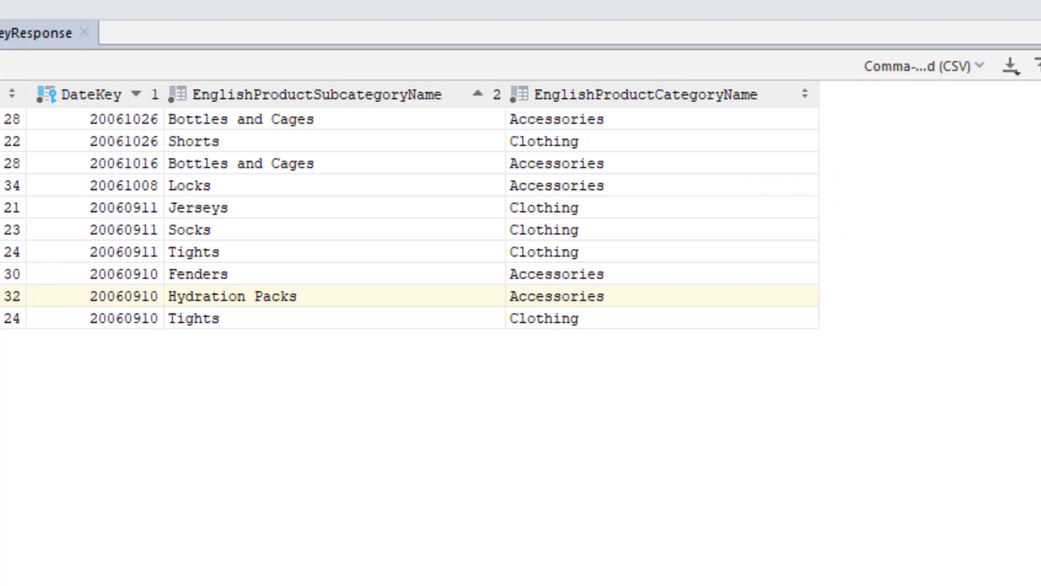
scroll(488, 217, "left", 6)
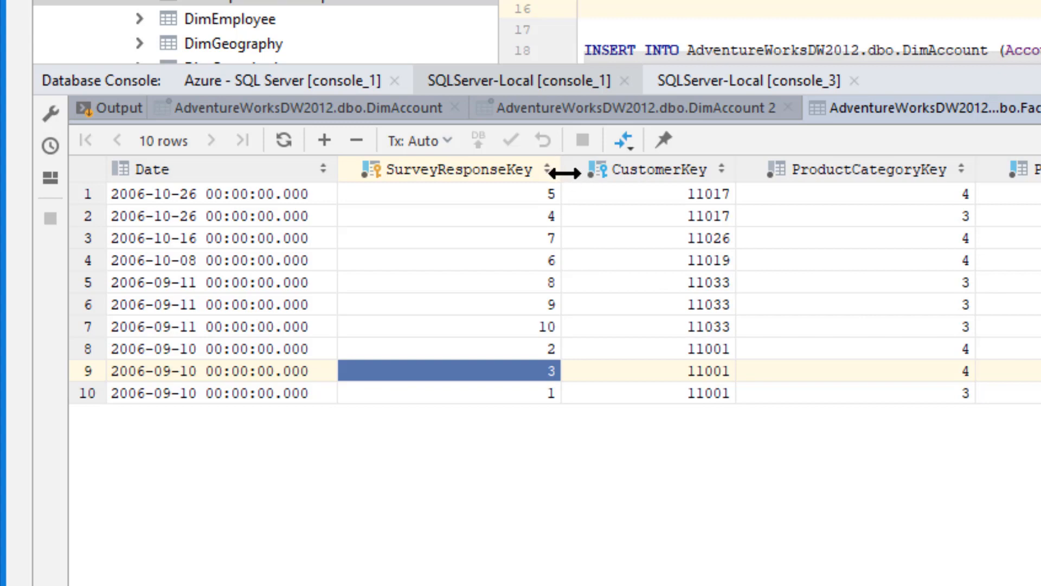
left_click_drag(559, 168, 377, 214)
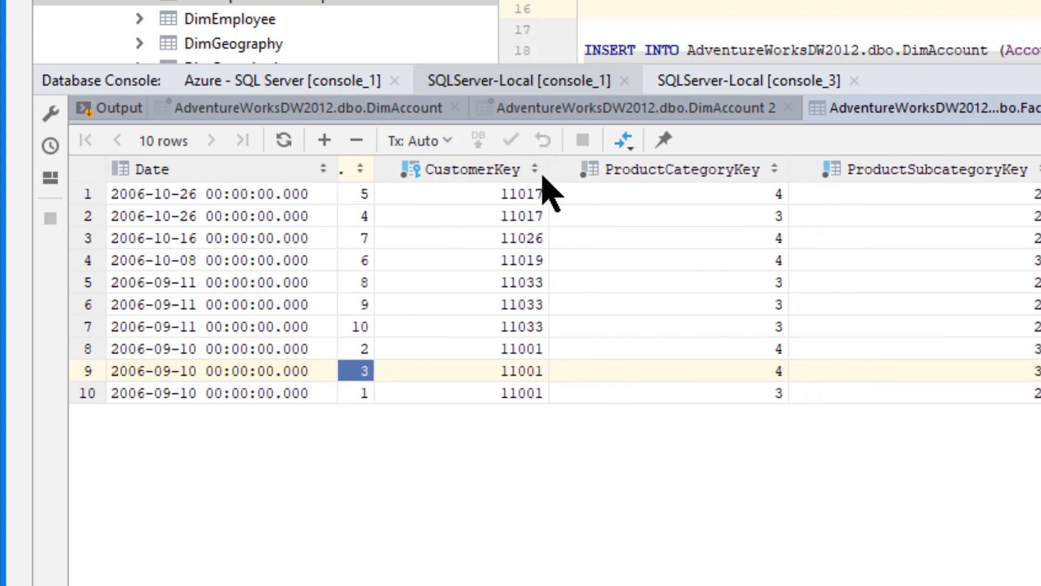
left_click_drag(548, 174, 420, 207)
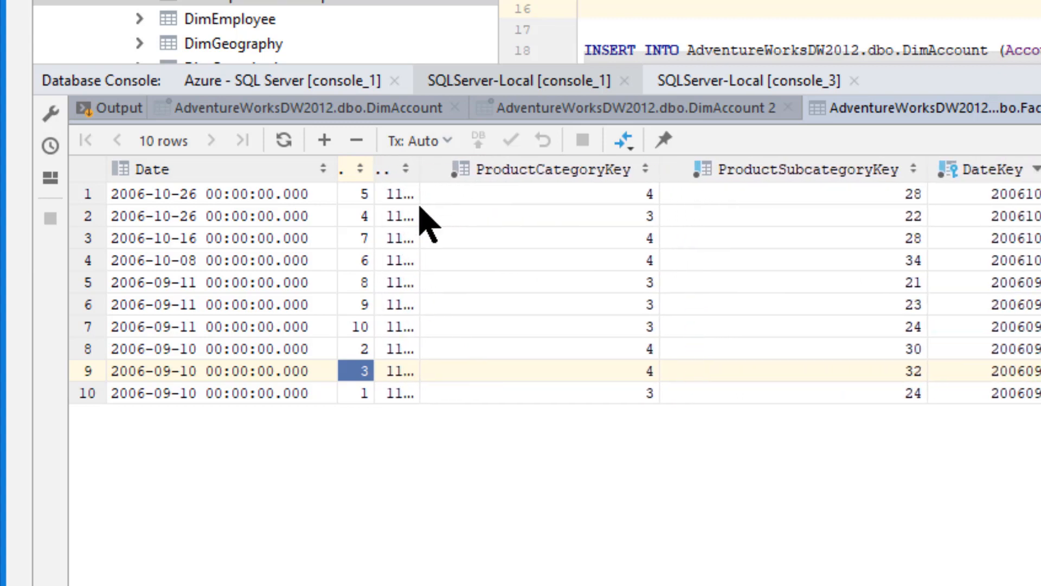
left_click_drag(421, 170, 476, 176)
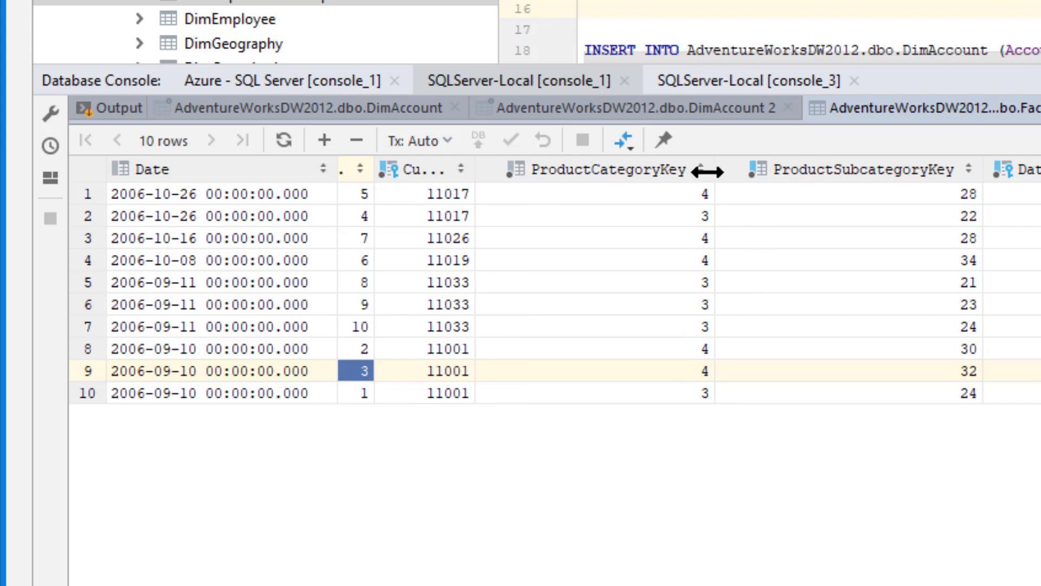
left_click_drag(709, 172, 600, 260)
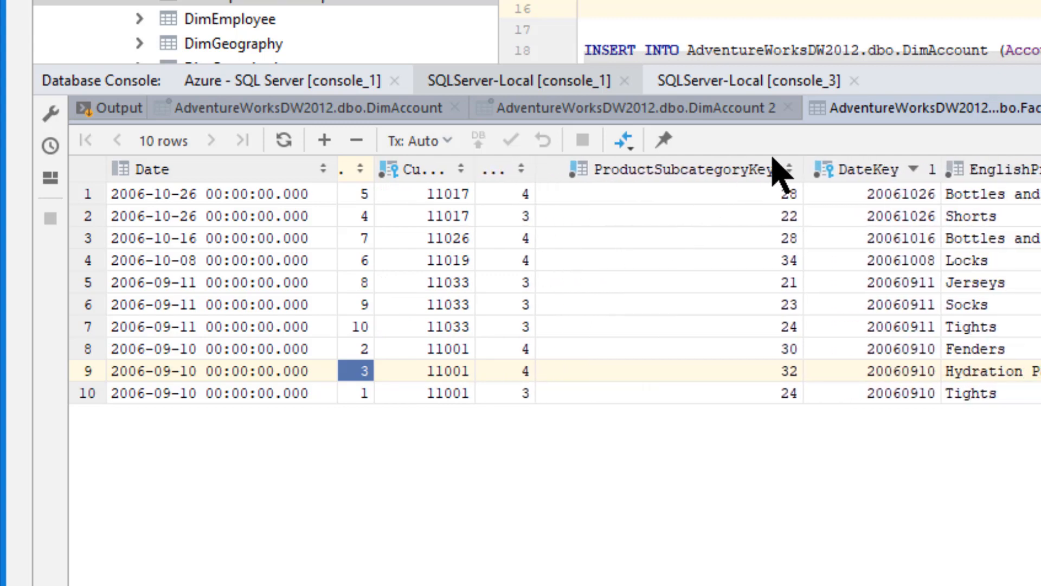
left_click_drag(802, 168, 609, 233)
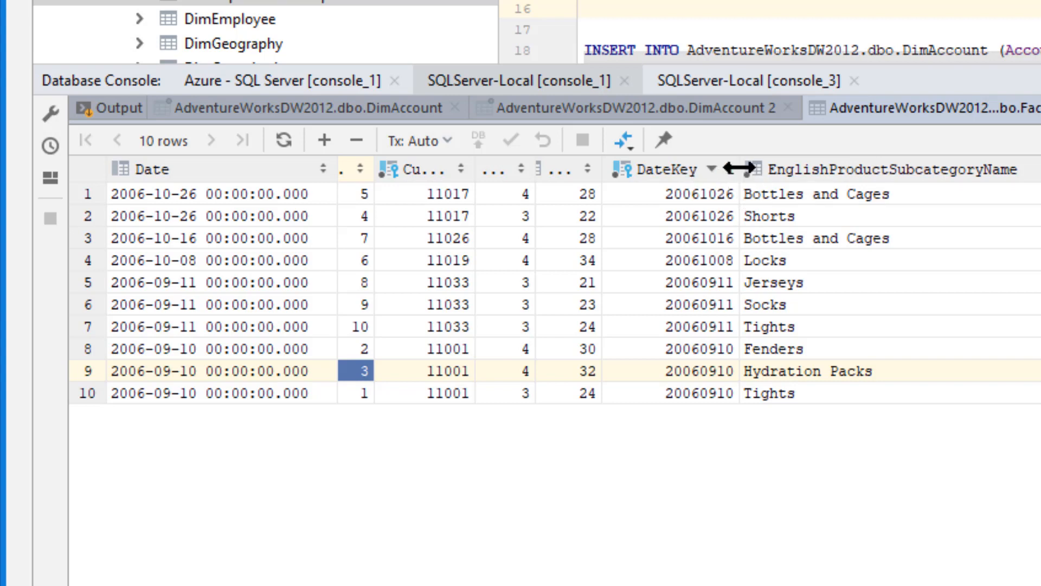
left_click_drag(739, 169, 719, 168)
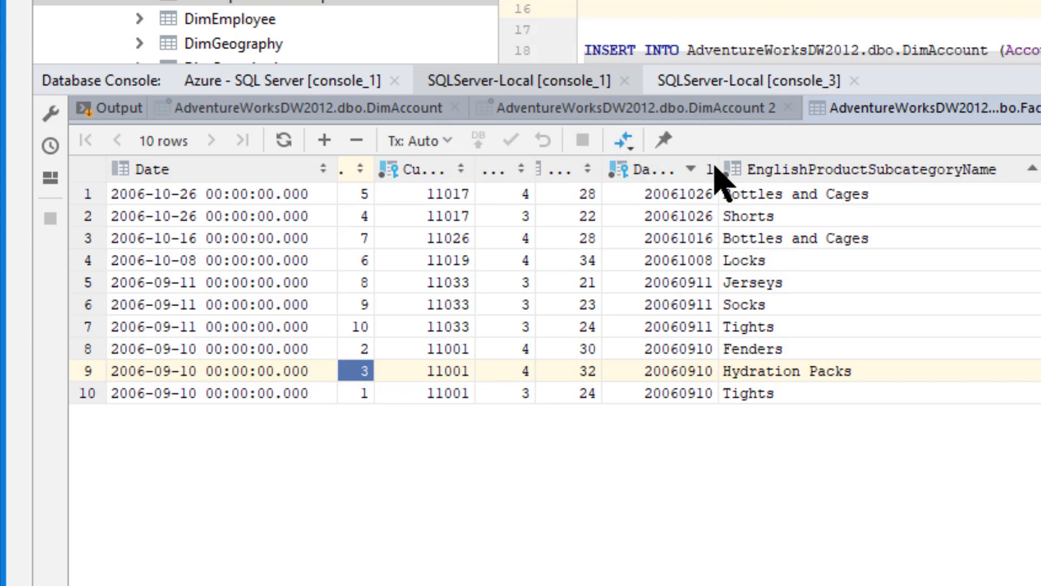
left_click_drag(722, 169, 842, 169)
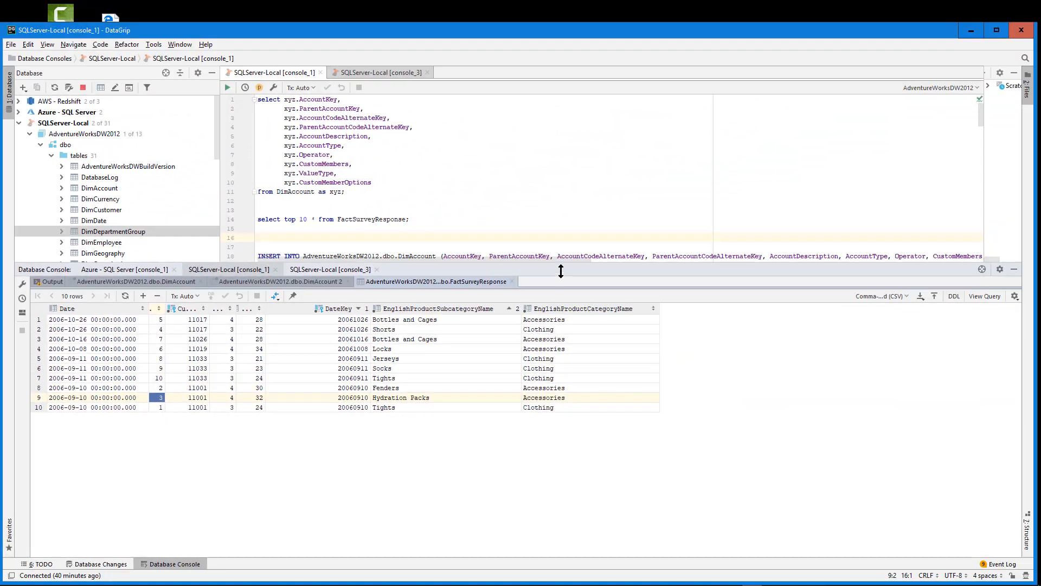
- Enlarge the editor area above the results, and switch between console_1 and console_3, finishing on console_1
left_click_drag(560, 269, 561, 413)
left_click(482, 182)
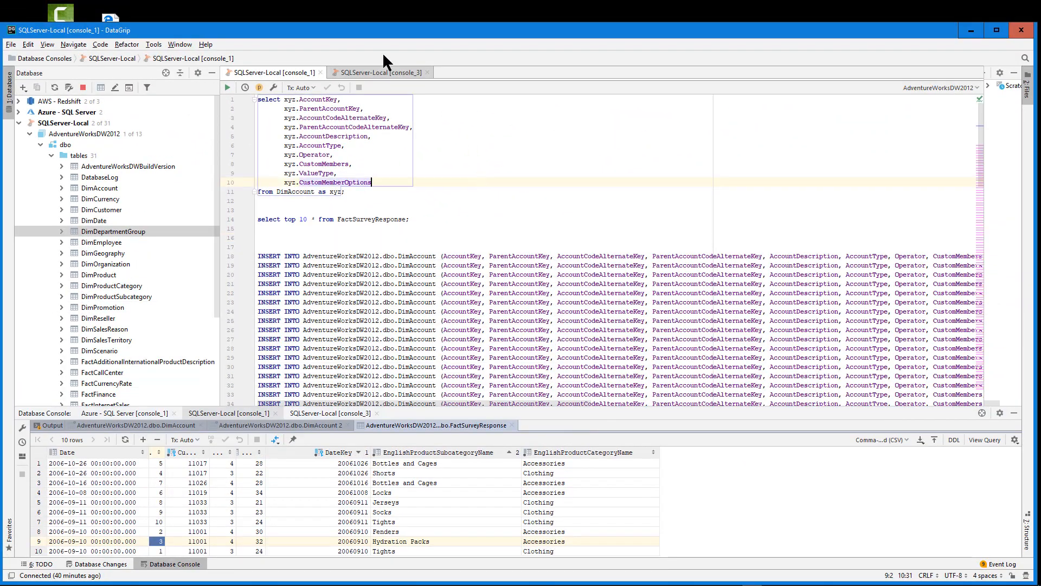
left_click(383, 71)
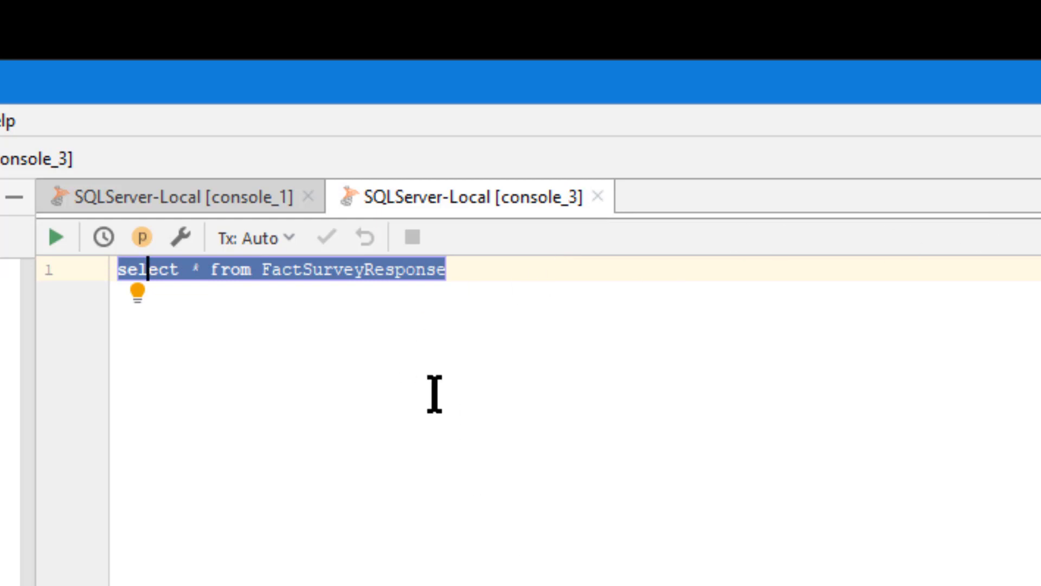
left_click(221, 205)
left_click(448, 209)
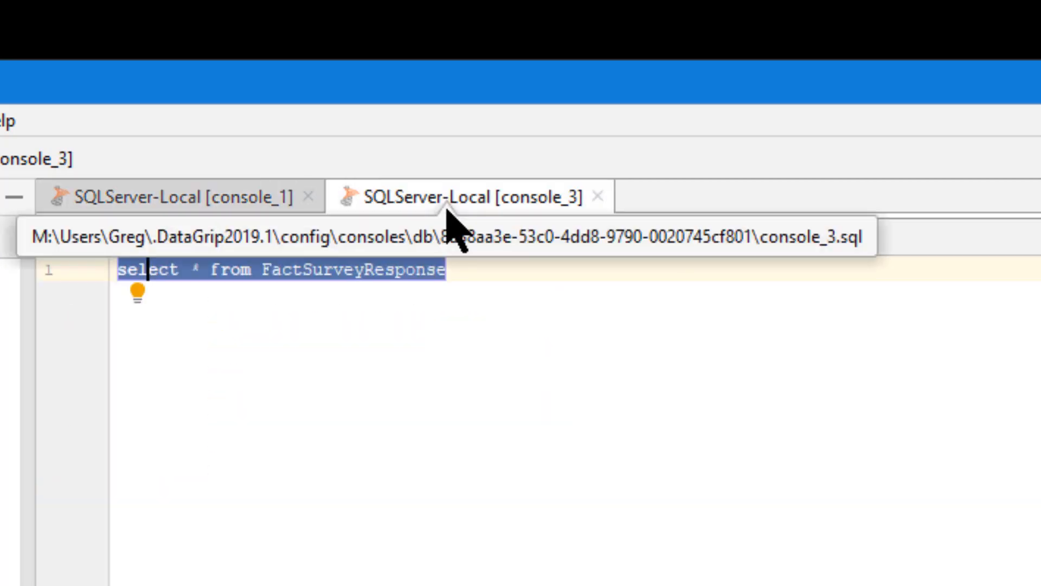
left_click(198, 209)
left_click(486, 206)
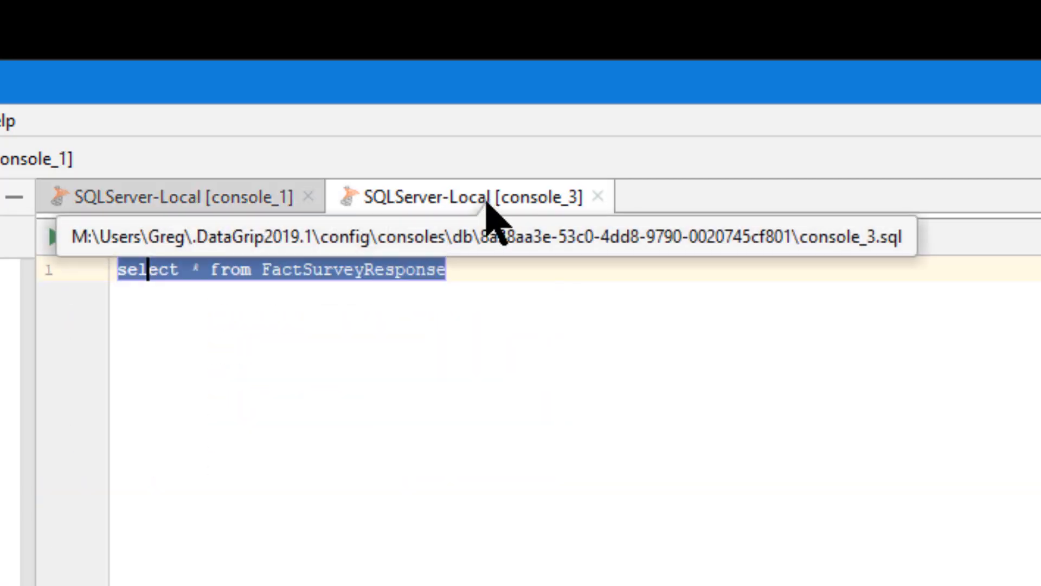
left_click(150, 197)
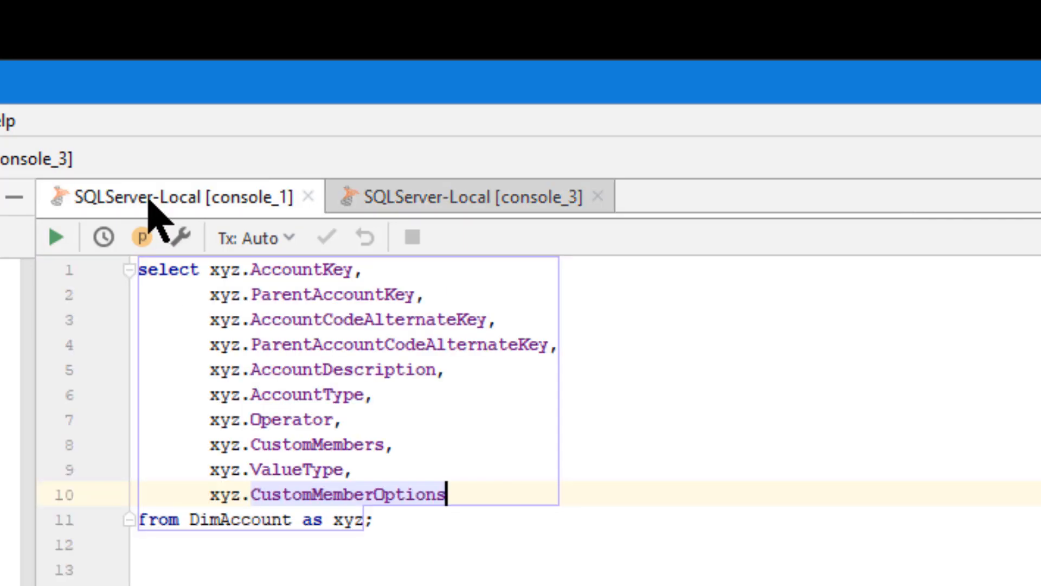
- Save a copy of console_1 as dimaccount.sql in the user's home directory, opened in the editor, and close the original console
right_click(151, 197)
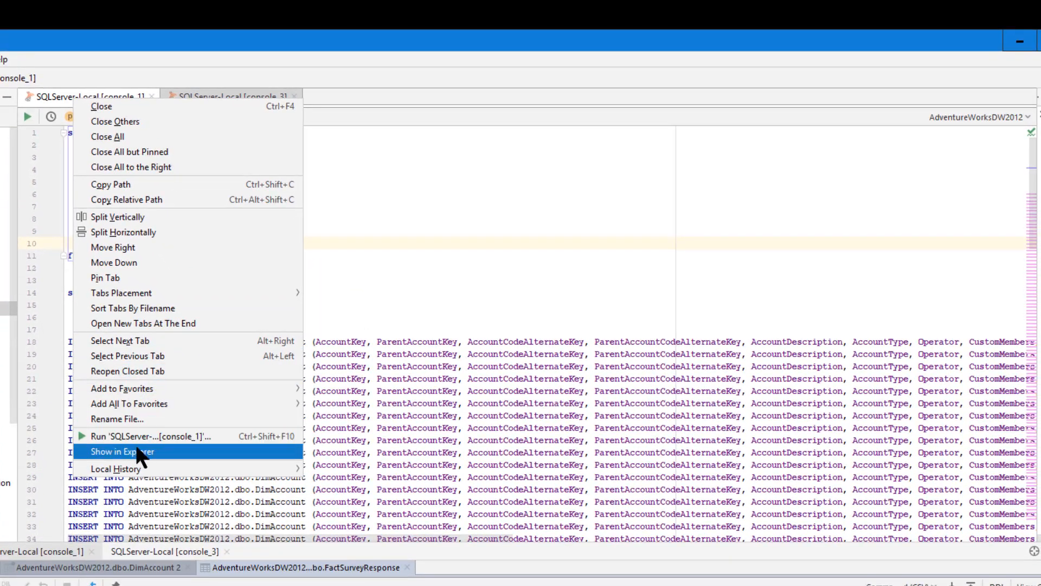
mouse_move(133, 466)
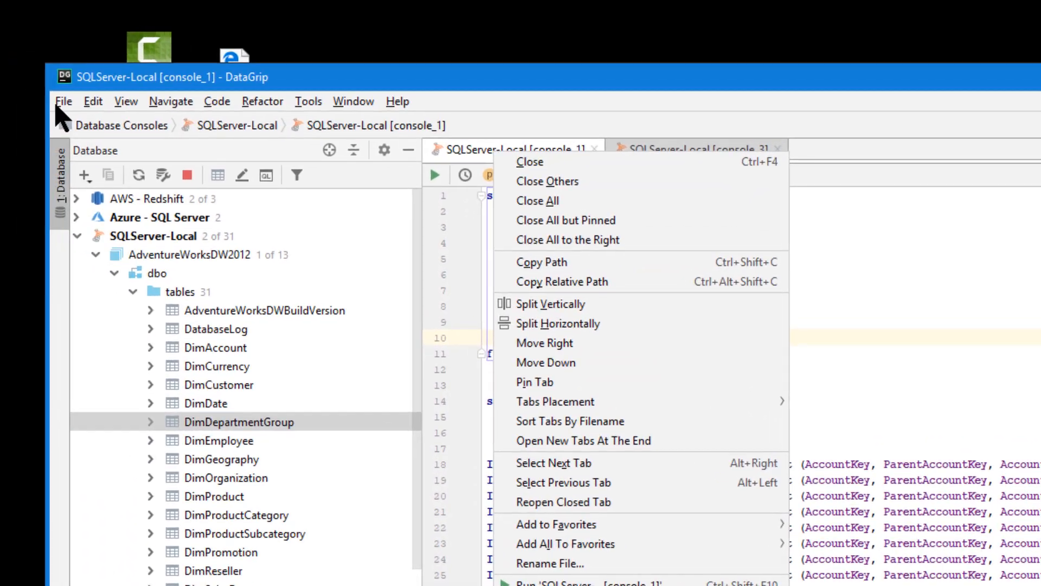
left_click(63, 102)
left_click(97, 160)
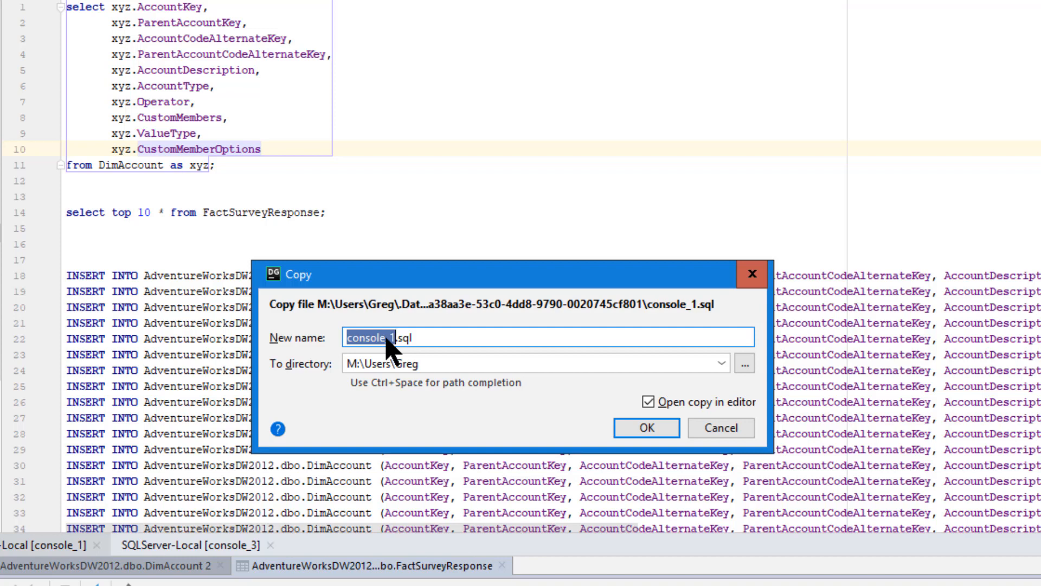
type("dimaccount")
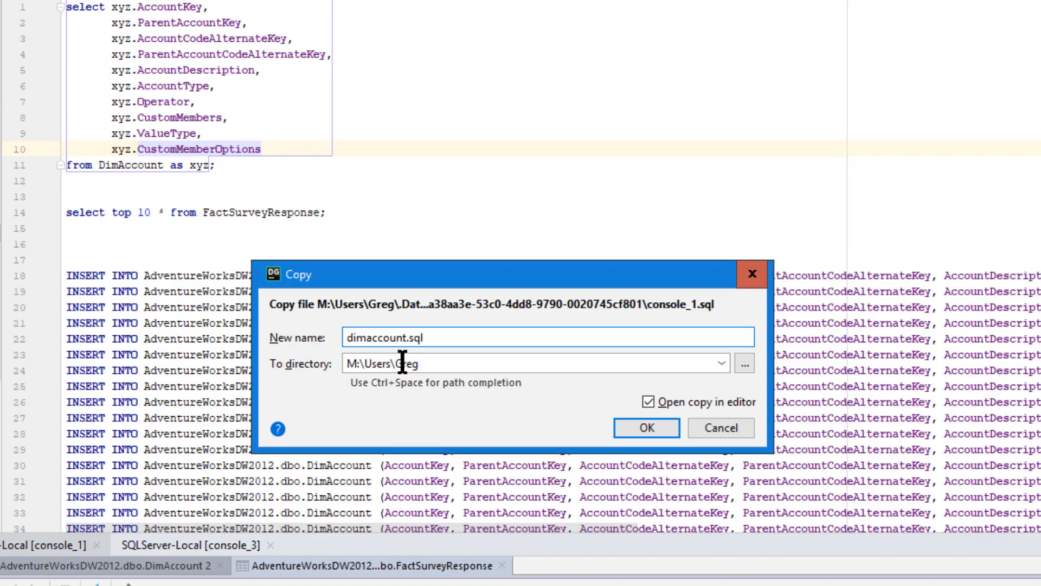
left_click(632, 432)
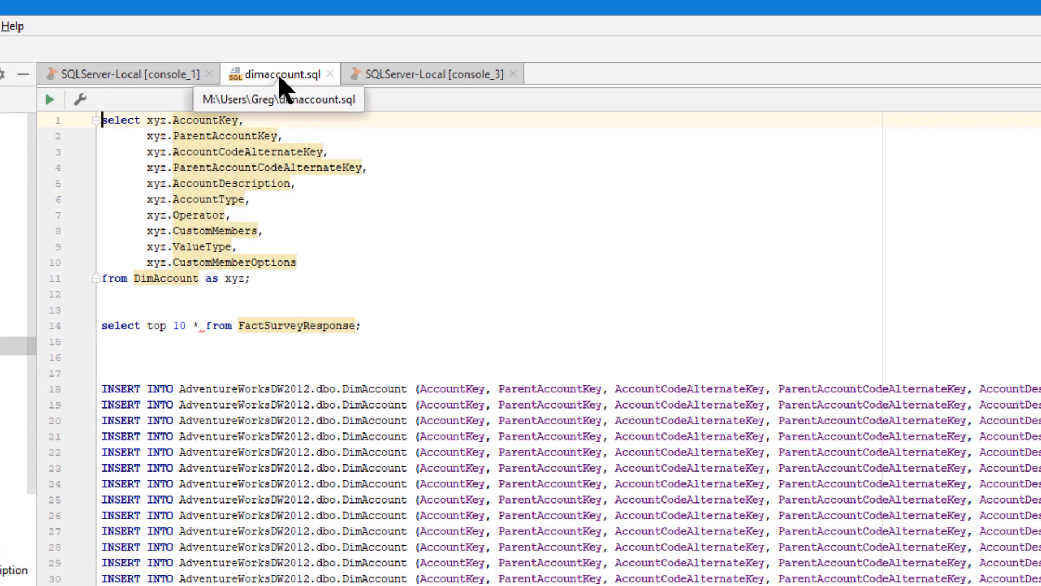
left_click(171, 75)
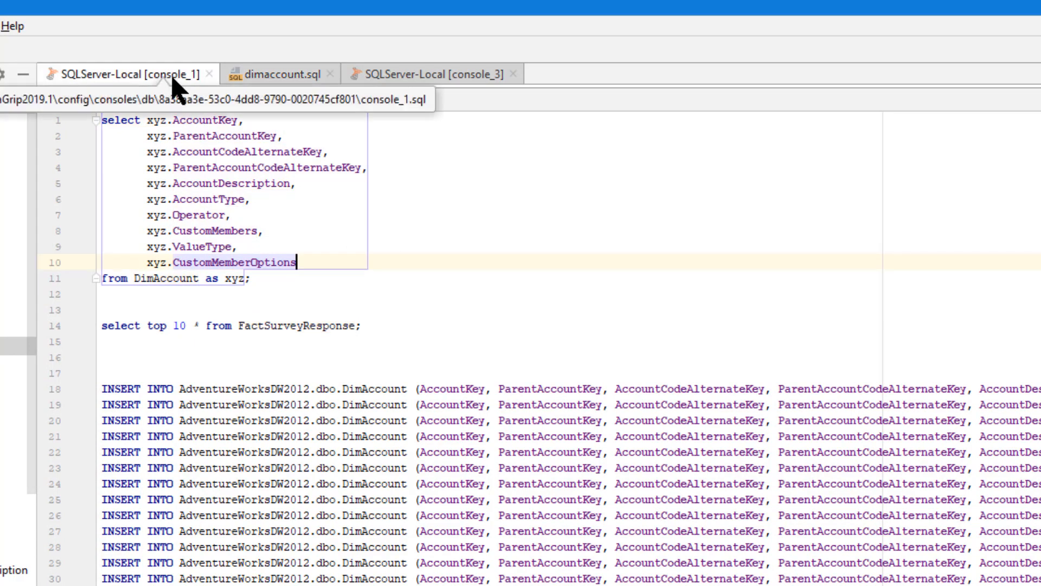
left_click(209, 75)
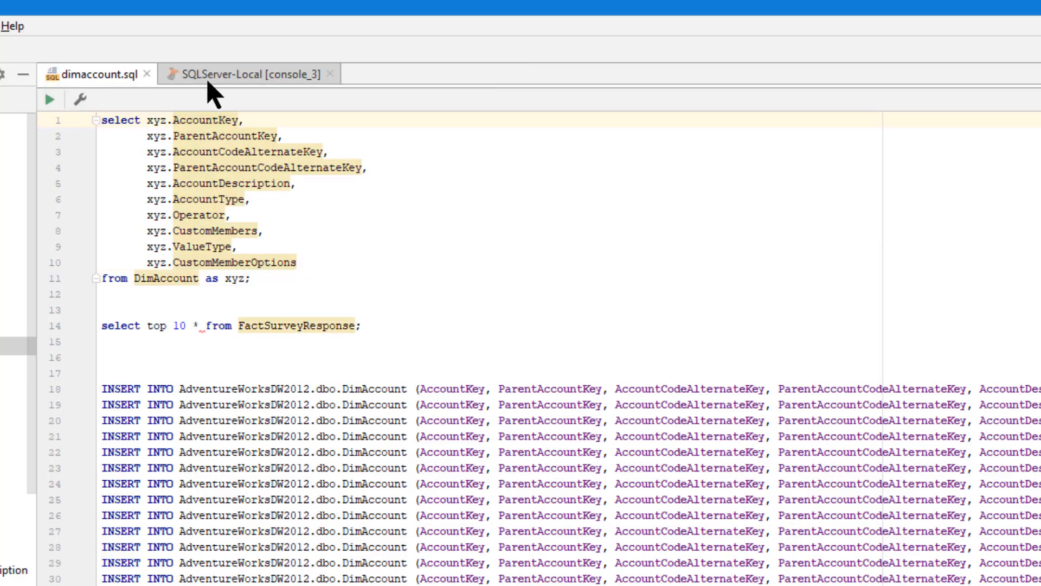
- Save a copy of console_3 as FactSurveyResponse.sql, reusing the table name copied from its query, and close the original console
left_click(262, 77)
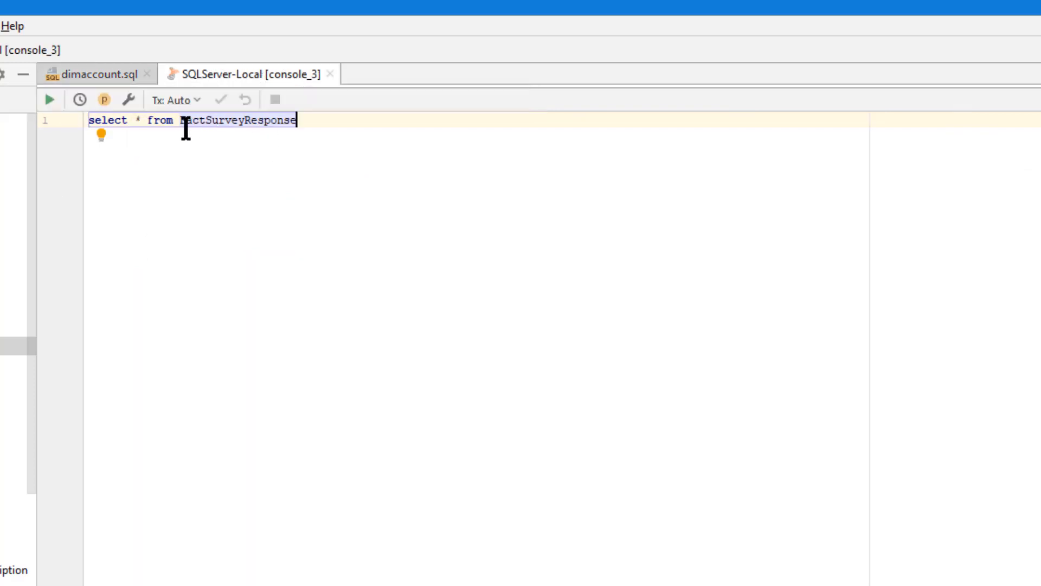
left_click_drag(180, 120, 295, 120)
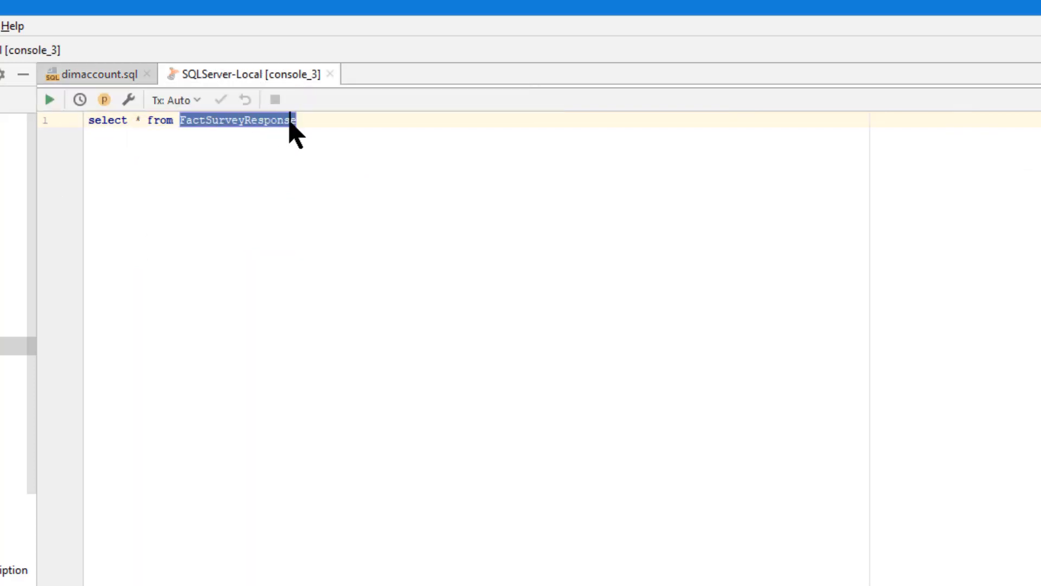
right_click(291, 132)
left_click(321, 149)
key("F5")
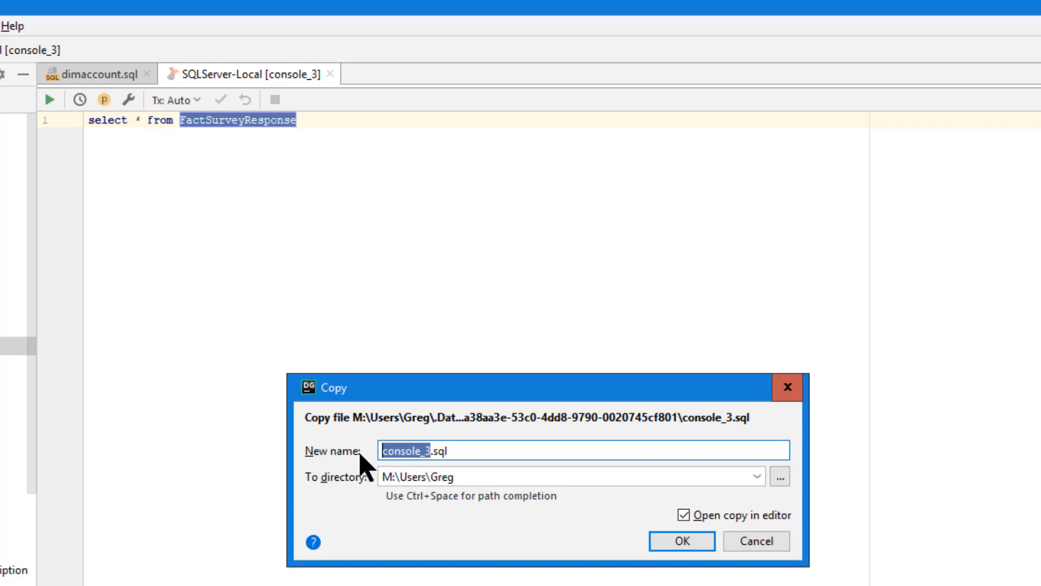
key("ctrl+v")
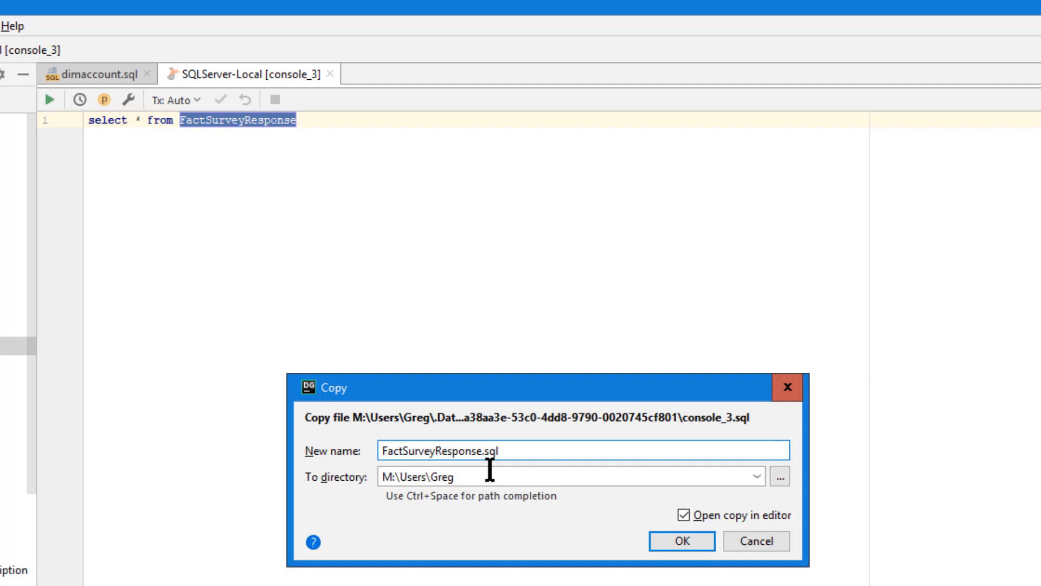
left_click(696, 542)
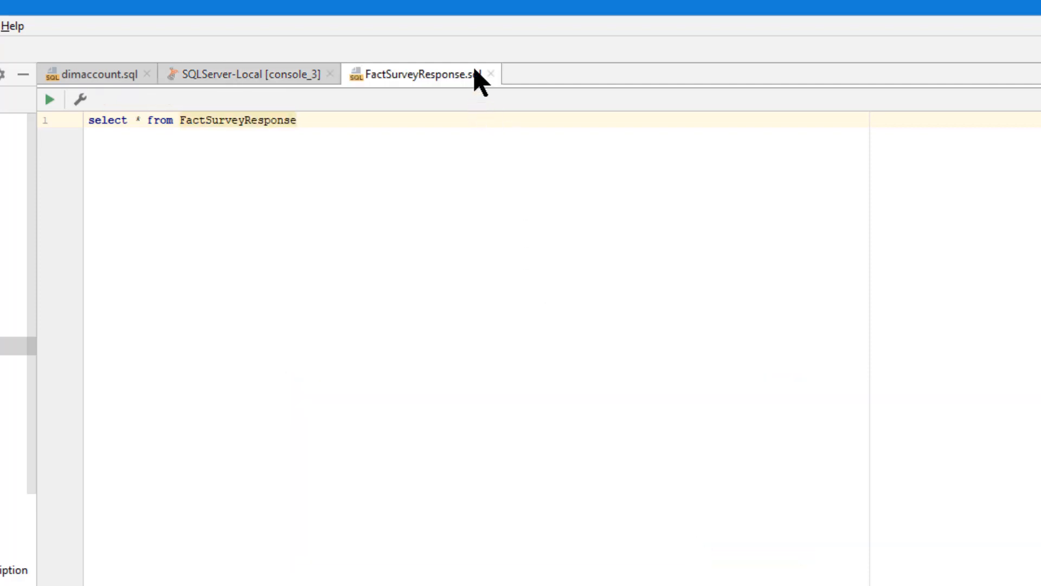
left_click(252, 78)
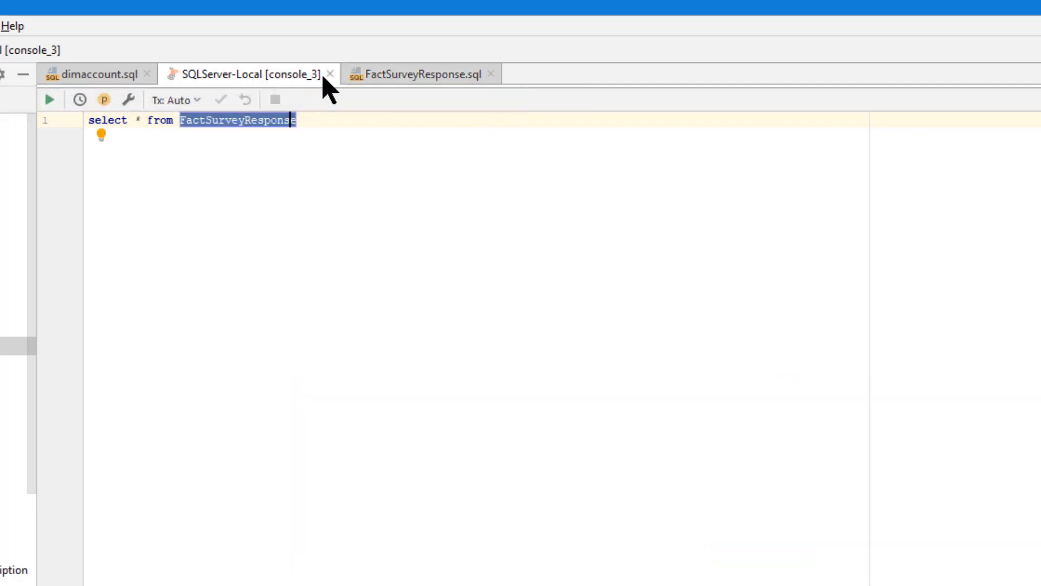
left_click(329, 74)
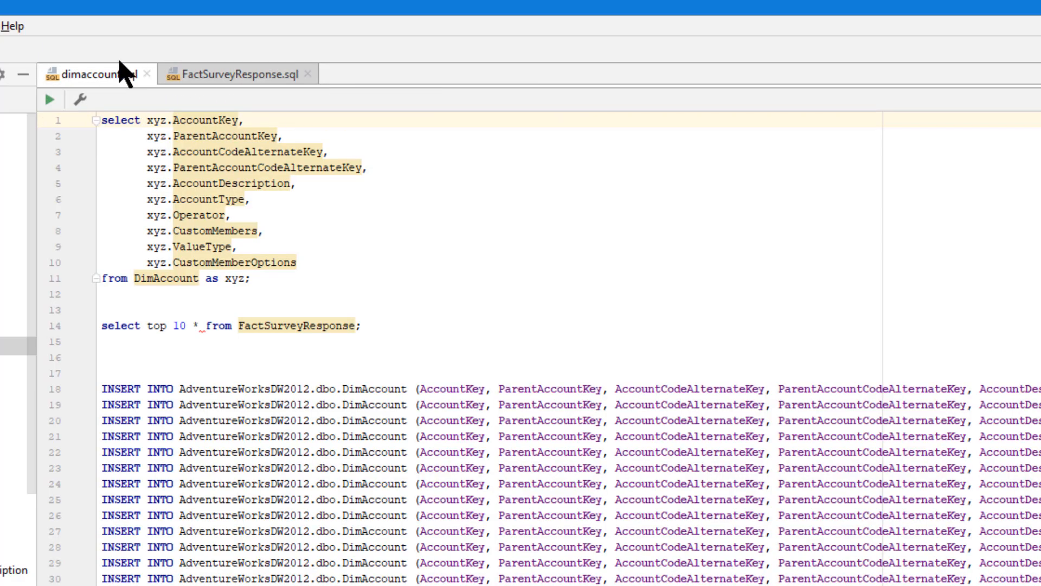
- Switch between the saved FactSurveyResponse.sql and dimaccount.sql files to view their queries, finishing in dimaccount.sql
left_click(394, 216)
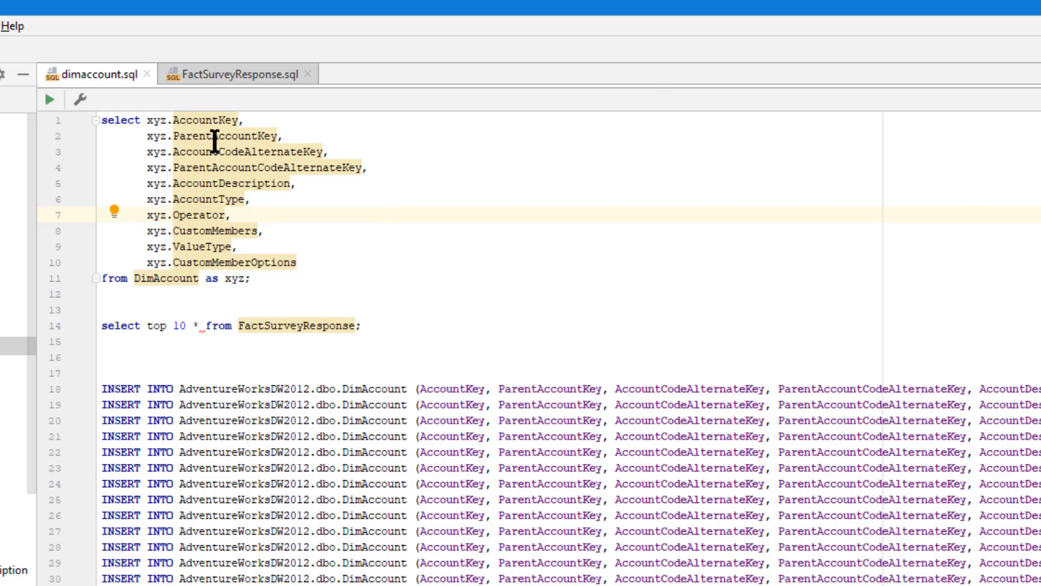
left_click(212, 81)
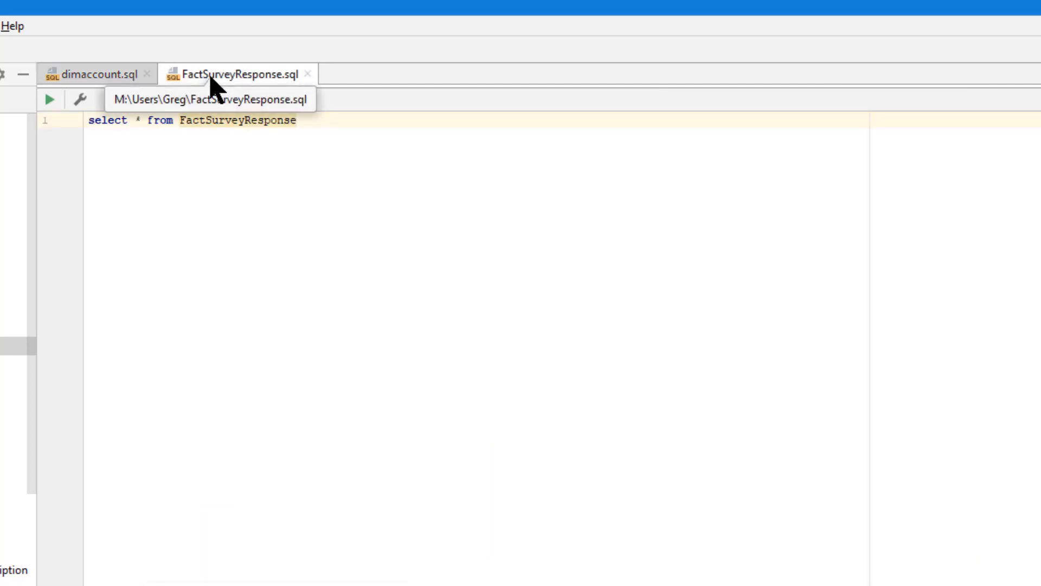
left_click(99, 82)
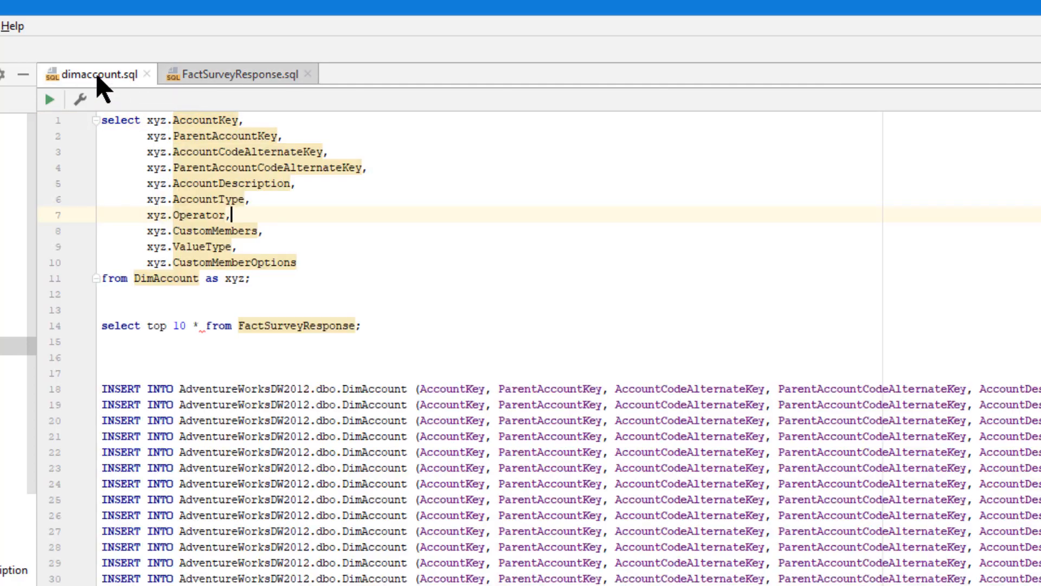
left_click(426, 246)
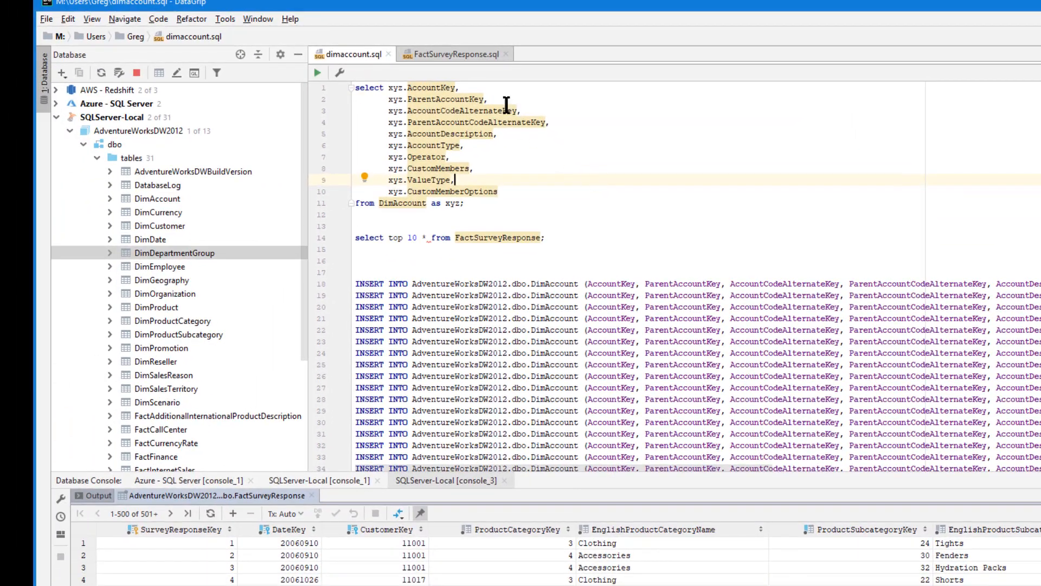
- View the FactSurveyResponse.sql query and switch between the Azure and SQLServer-Local console results, finishing on console_3
left_click(468, 52)
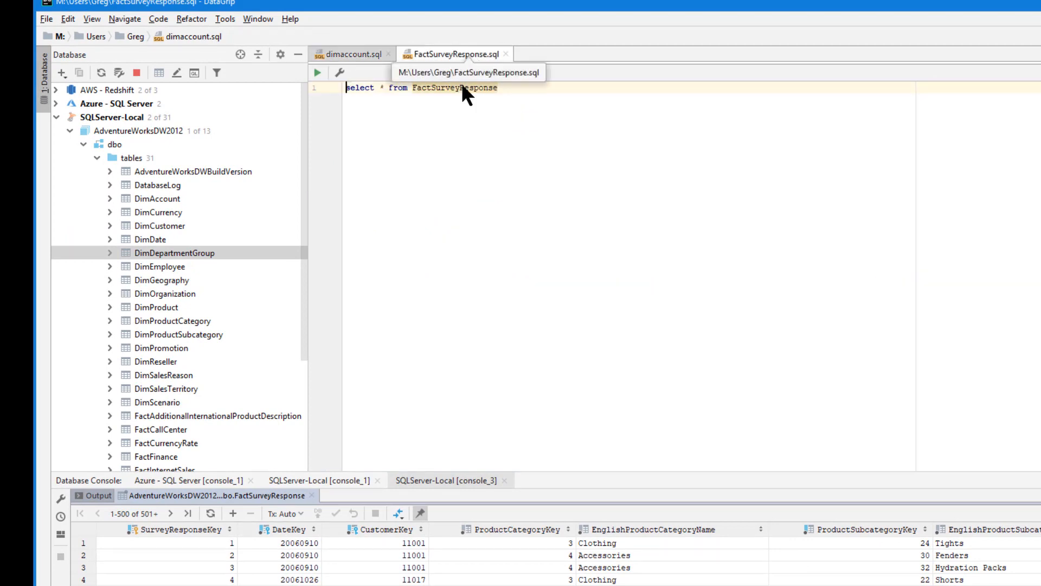
left_click(348, 484)
left_click(233, 479)
left_click(292, 480)
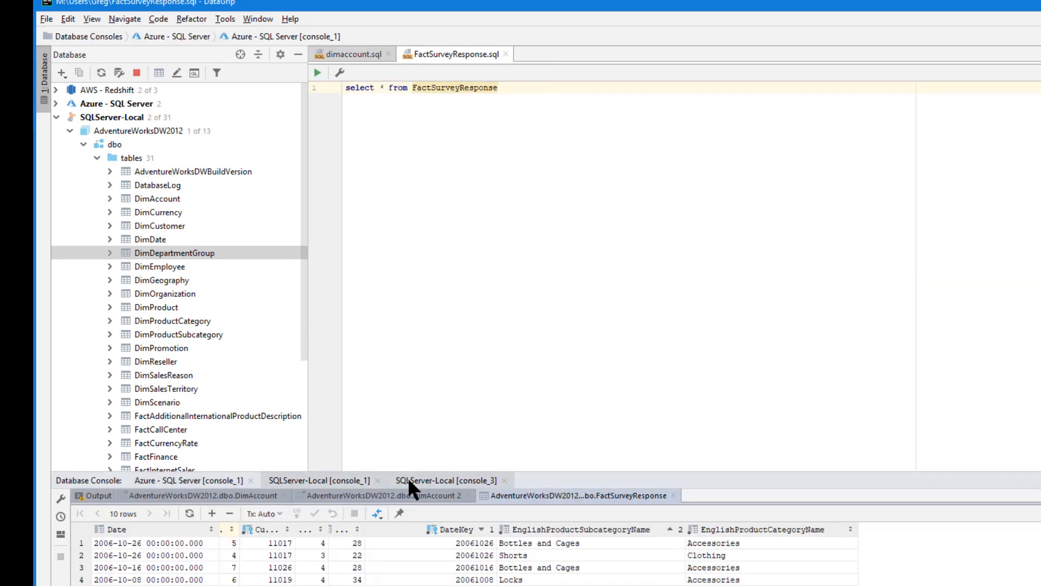
left_click(411, 479)
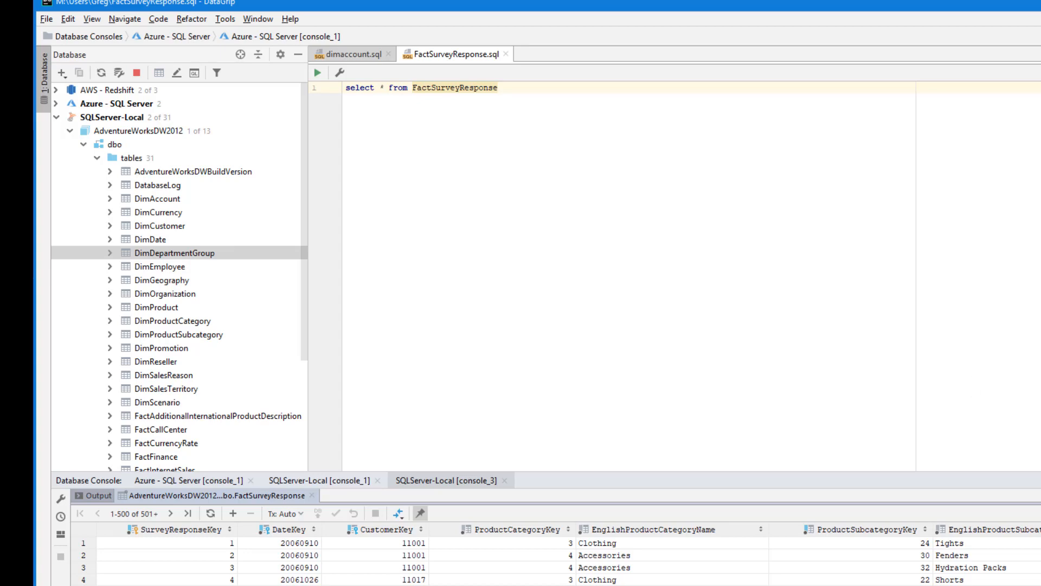
left_click(463, 190)
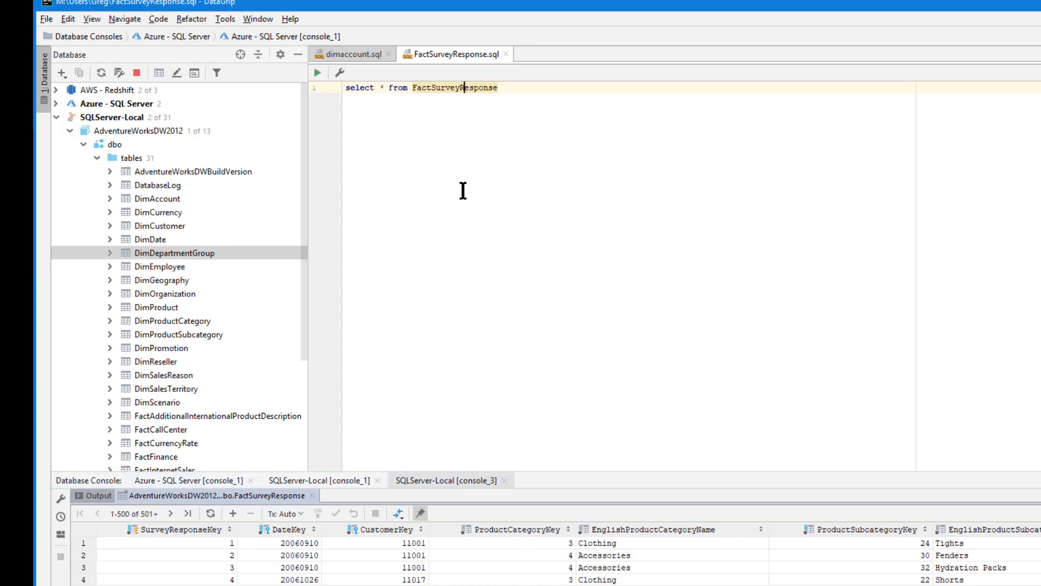
left_click(93, 18)
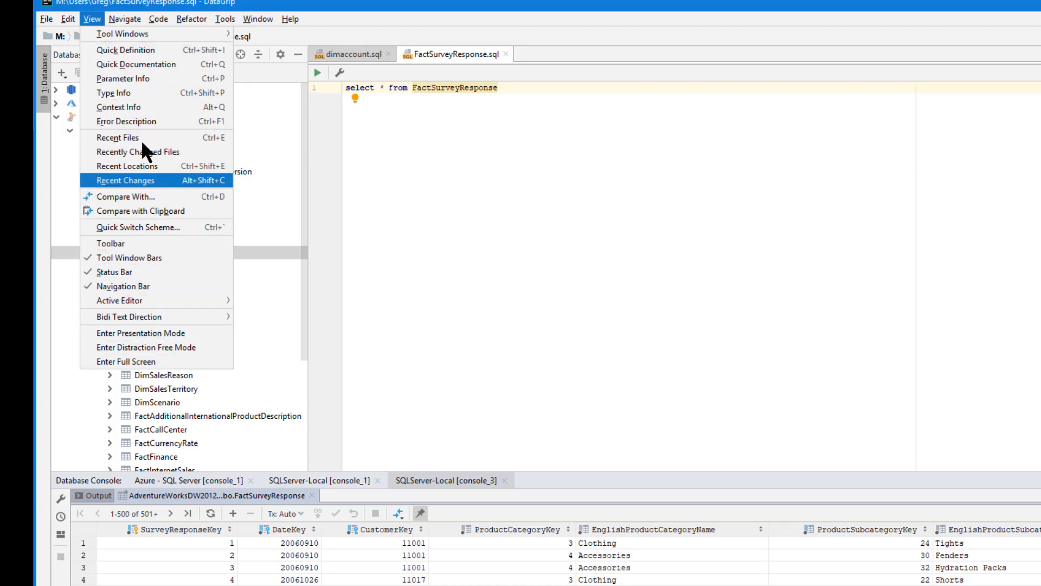
left_click(409, 342)
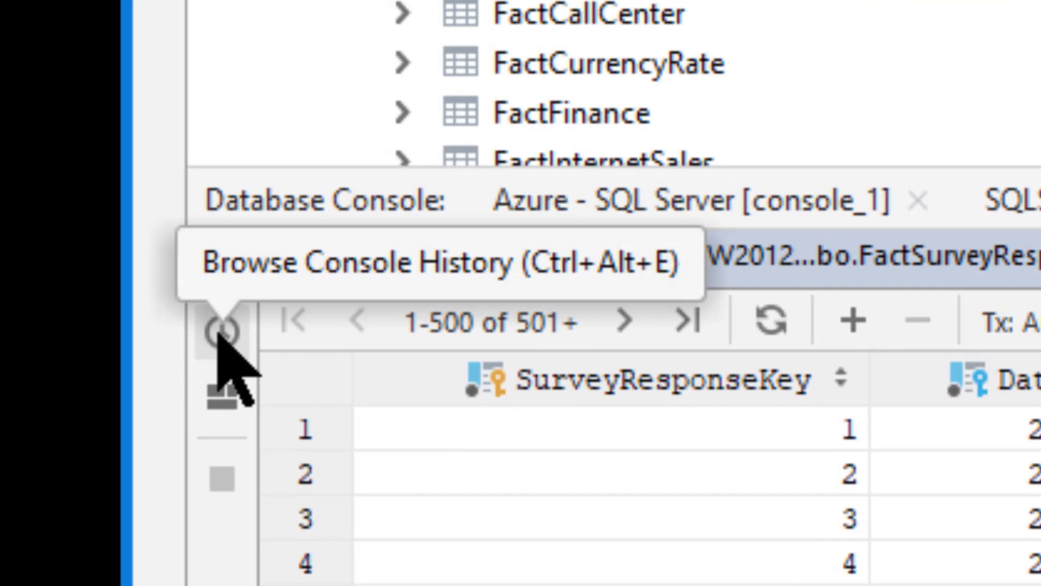
- Browse the history of console_3, preview several earlier DimAccount queries, and close the history without pasting any
left_click(221, 332)
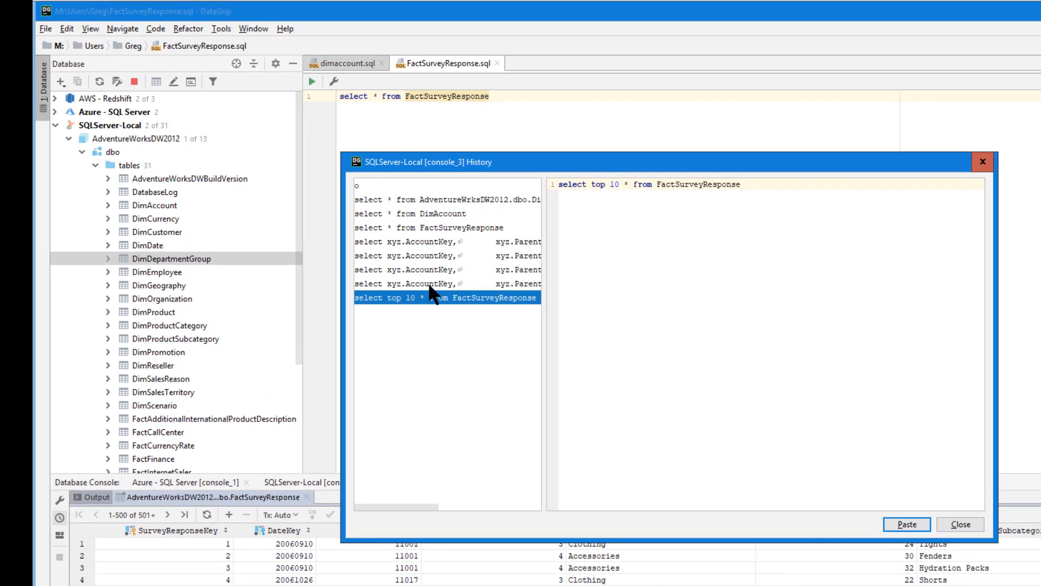
left_click(437, 280)
left_click(438, 267)
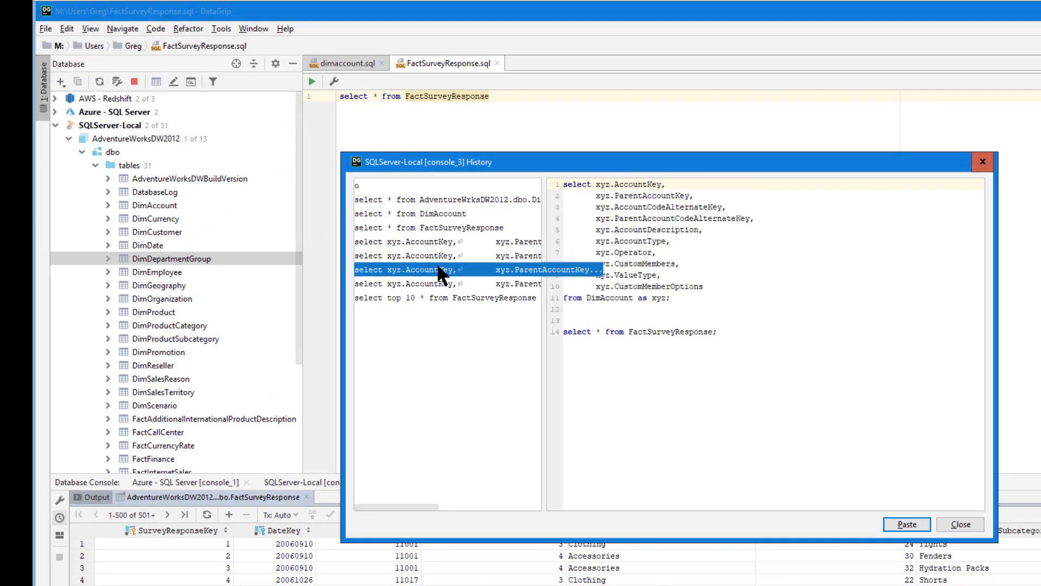
left_click(434, 255)
left_click(442, 242)
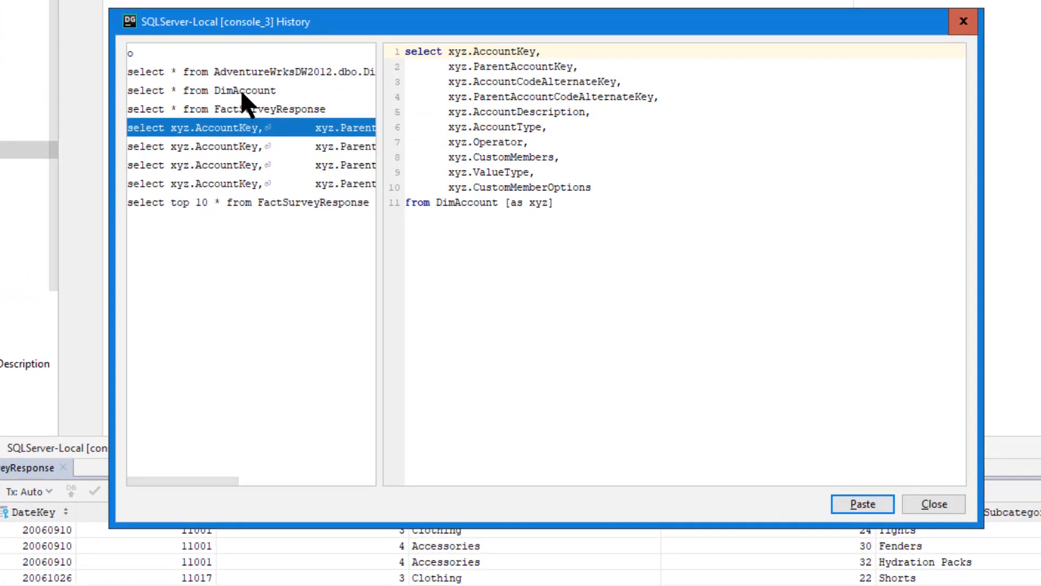
left_click(242, 93)
left_click(243, 72)
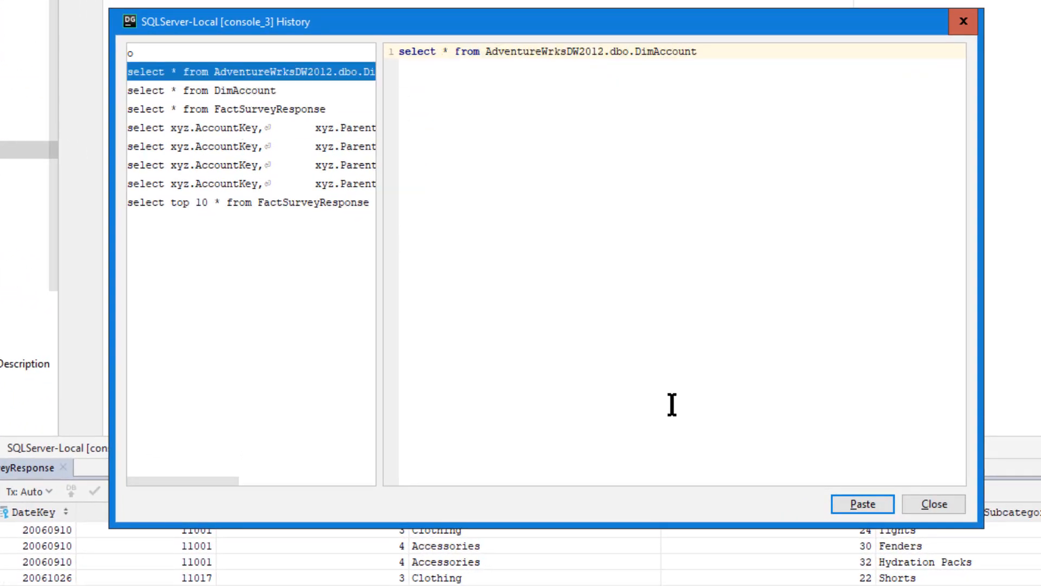
left_click(940, 510)
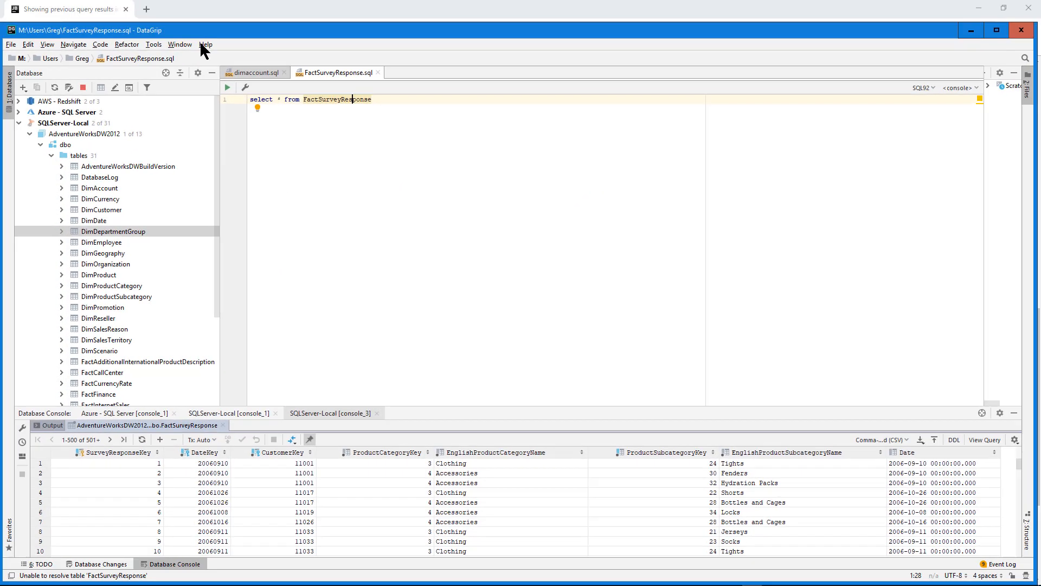
- Show the SQL log in File Explorer, open the database text file in Notepad, and go to its end
left_click(204, 43)
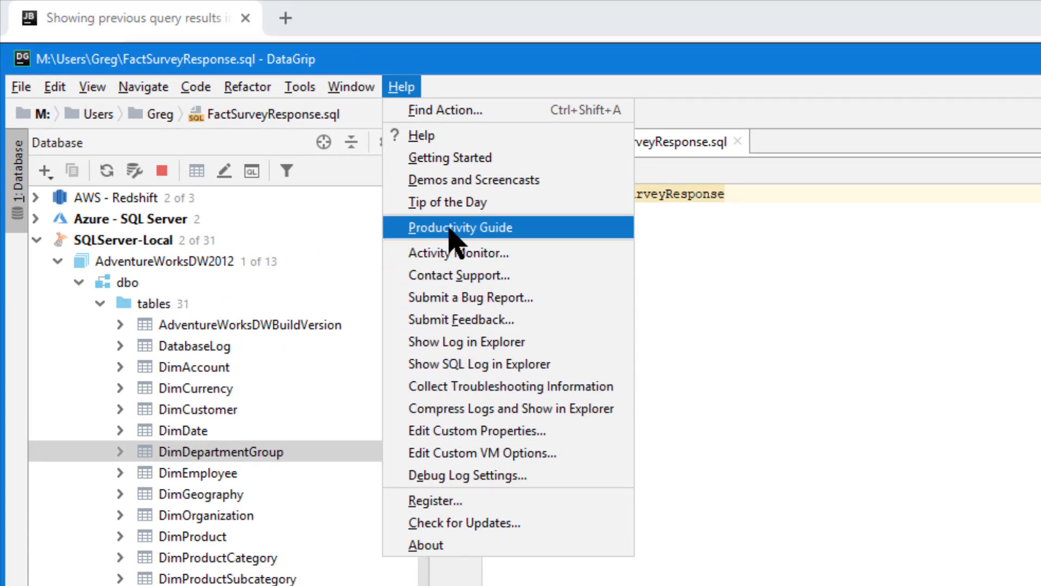
left_click(454, 365)
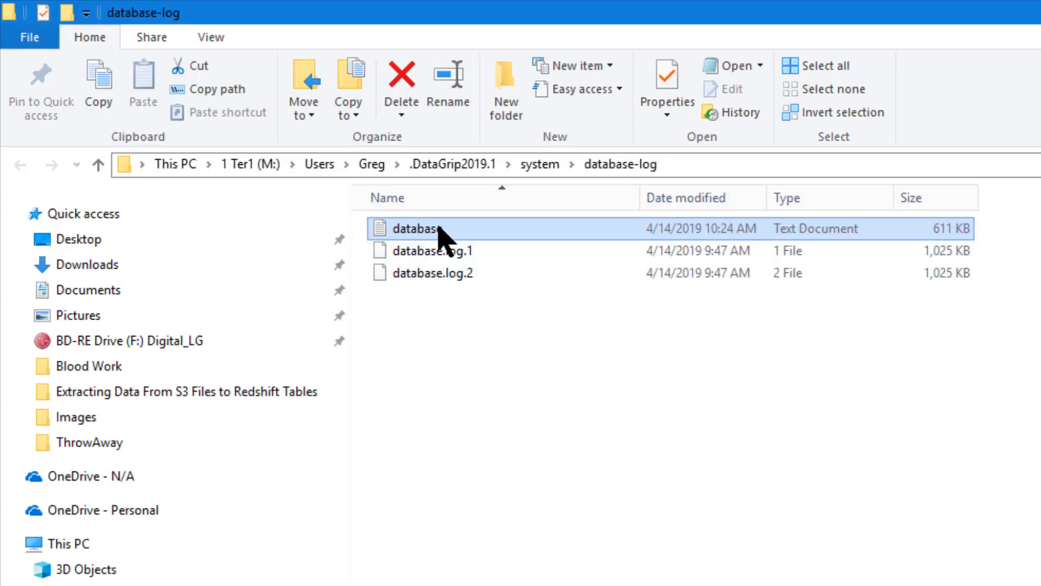
double_click(438, 231)
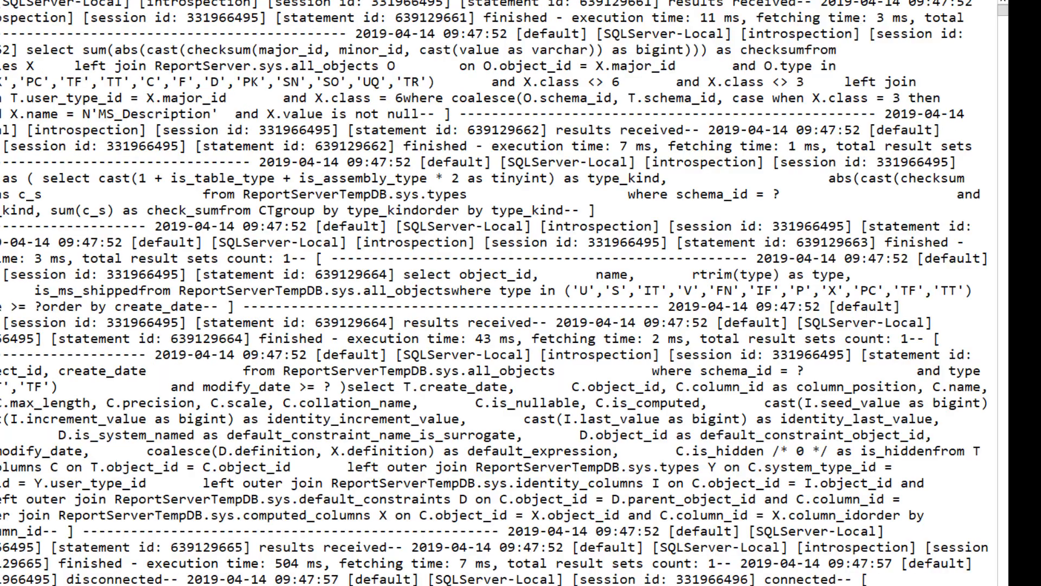
left_click_drag(1004, 13, 995, 585)
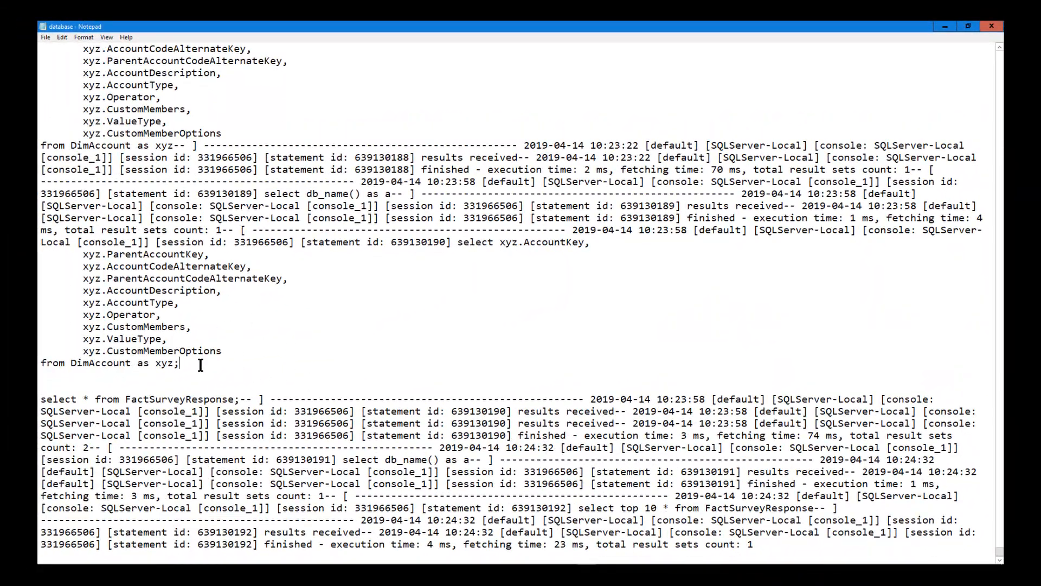
- Highlight the recent DimAccount queries logged from console_1 and look back through the earlier log entries
left_click_drag(197, 361, 457, 242)
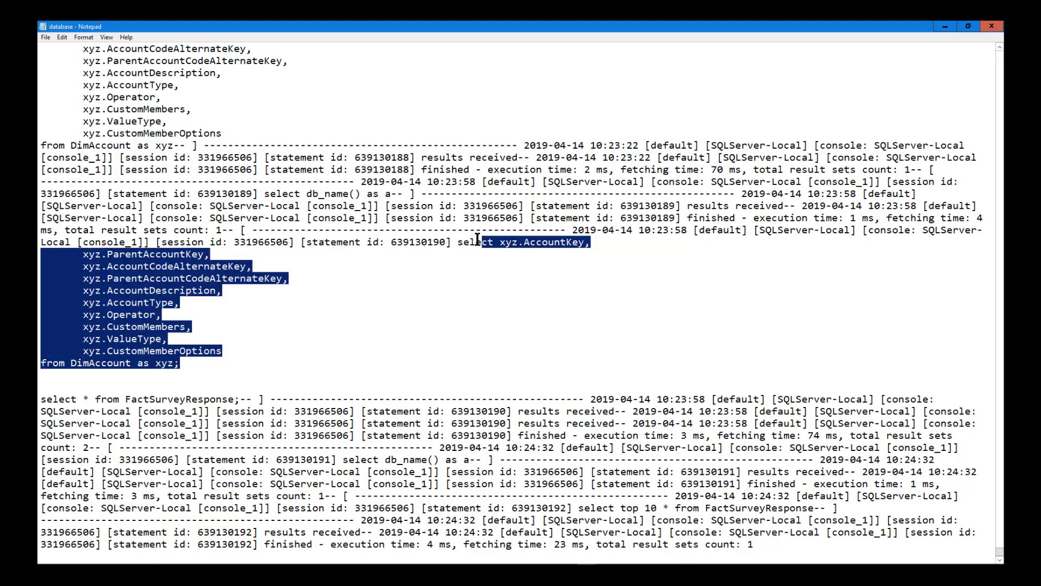
scroll(427, 371, "up", 8)
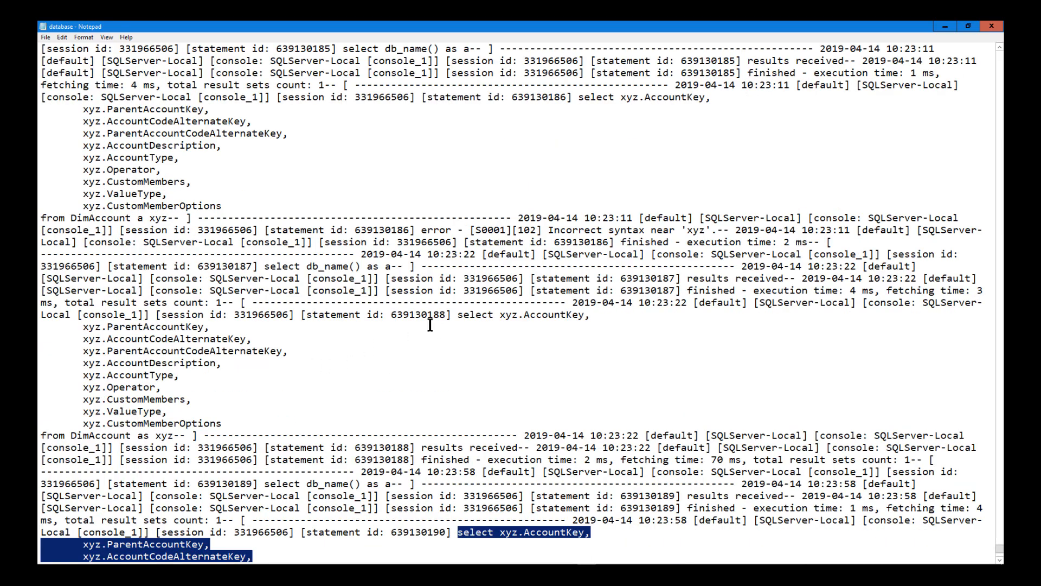
left_click_drag(457, 314, 385, 417)
scroll(385, 417, "up", 6)
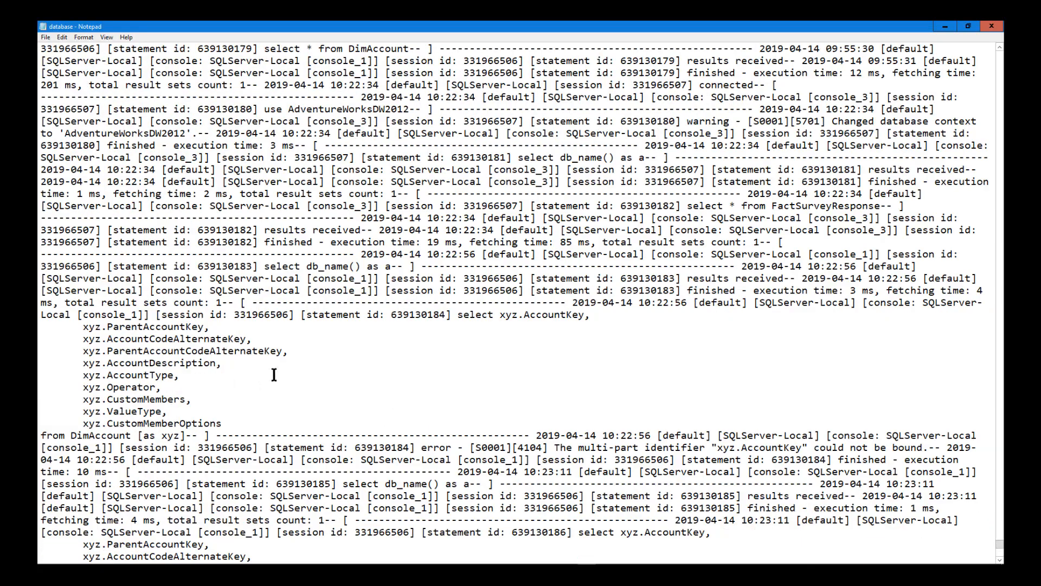
scroll(271, 372, "up", 15)
scroll(350, 399, "up", 15)
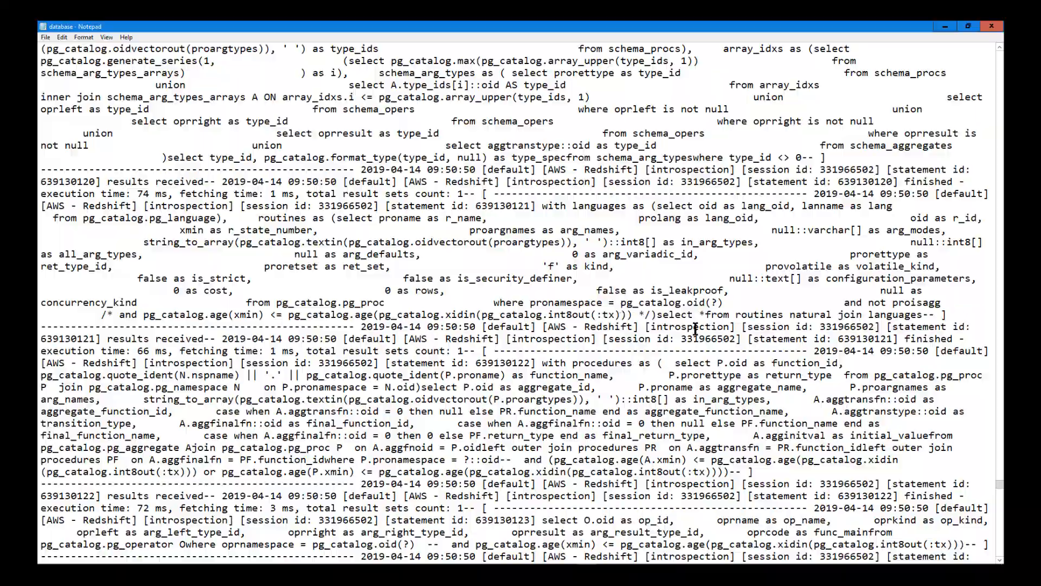
- Examine the AWS - Redshift introspection entries in the older part of the log, highlighting one generated query
left_click(1002, 100)
left_click(1002, 100)
left_click_drag(1003, 101, 1002, 100)
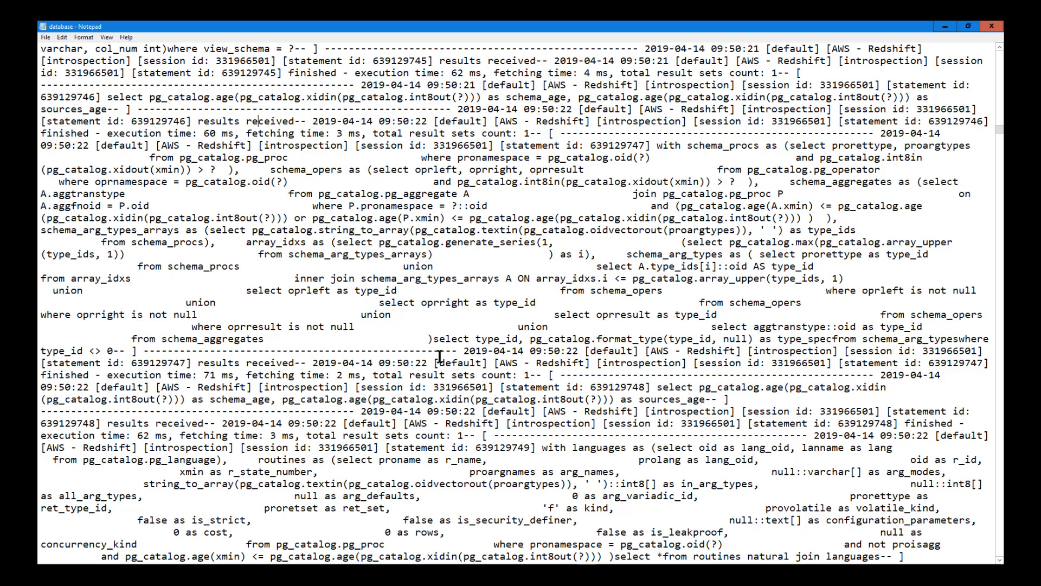
left_click_drag(82, 347, 371, 172)
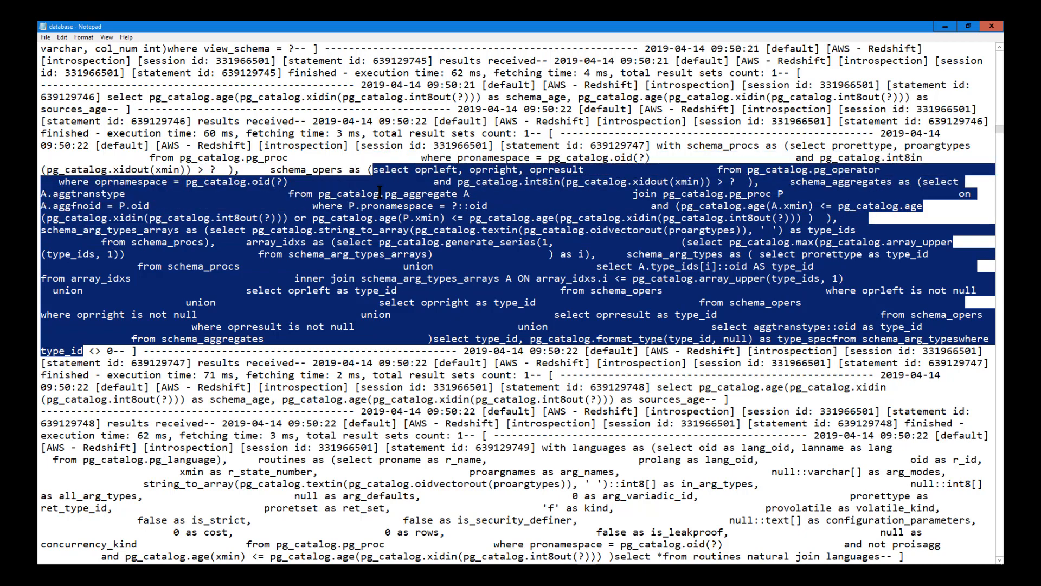
left_click(382, 227)
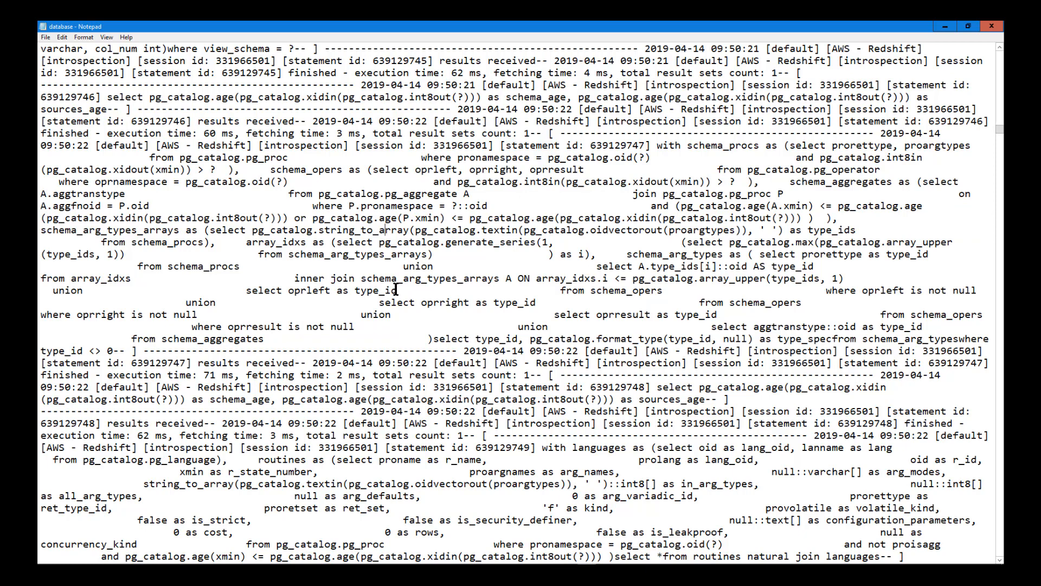
- Minimize the database-log folder window and close the log file to return to DataGrip
key("alt+Tab")
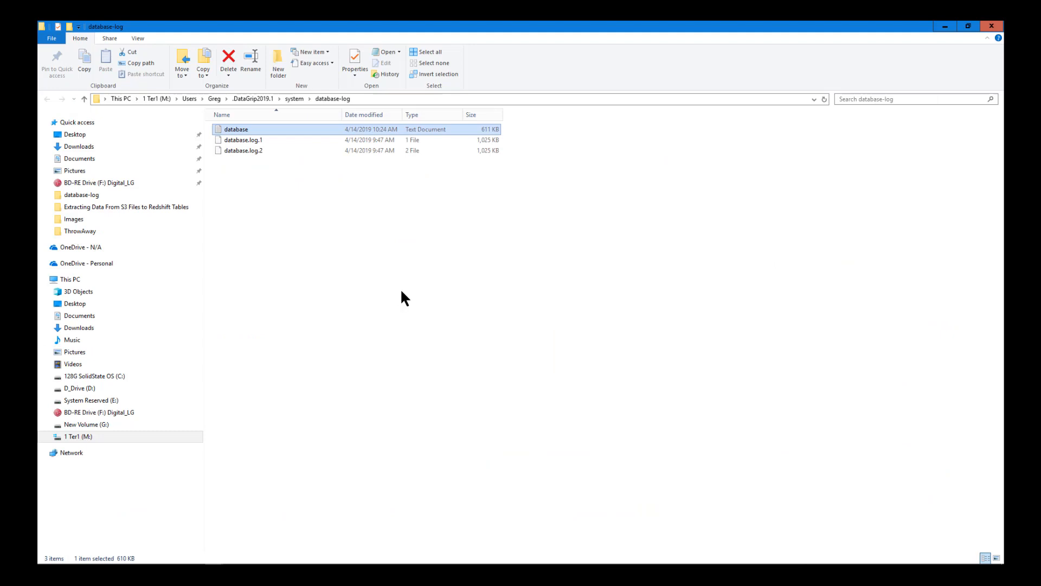
left_click(417, 276)
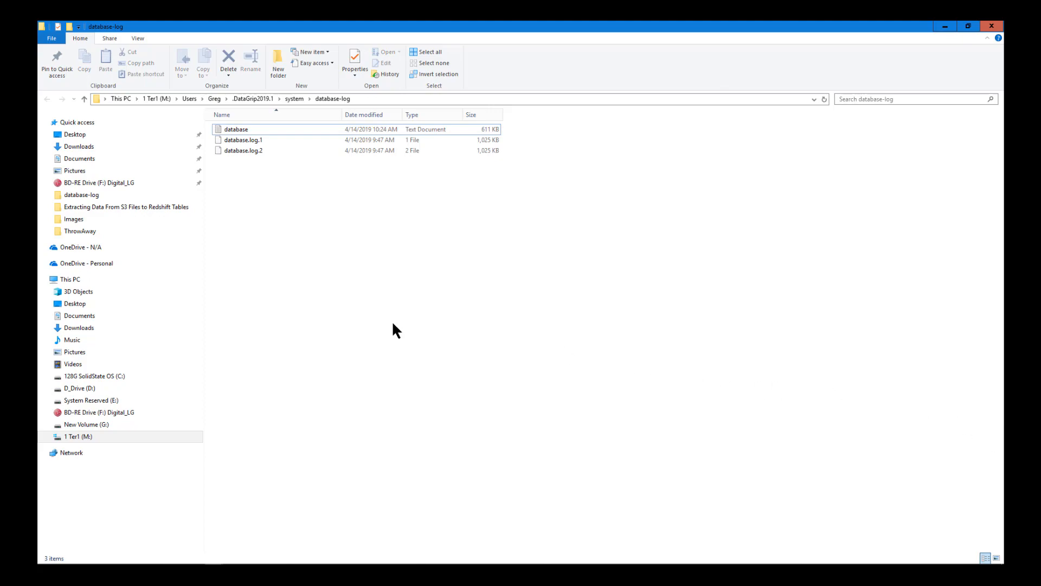
left_click(945, 26)
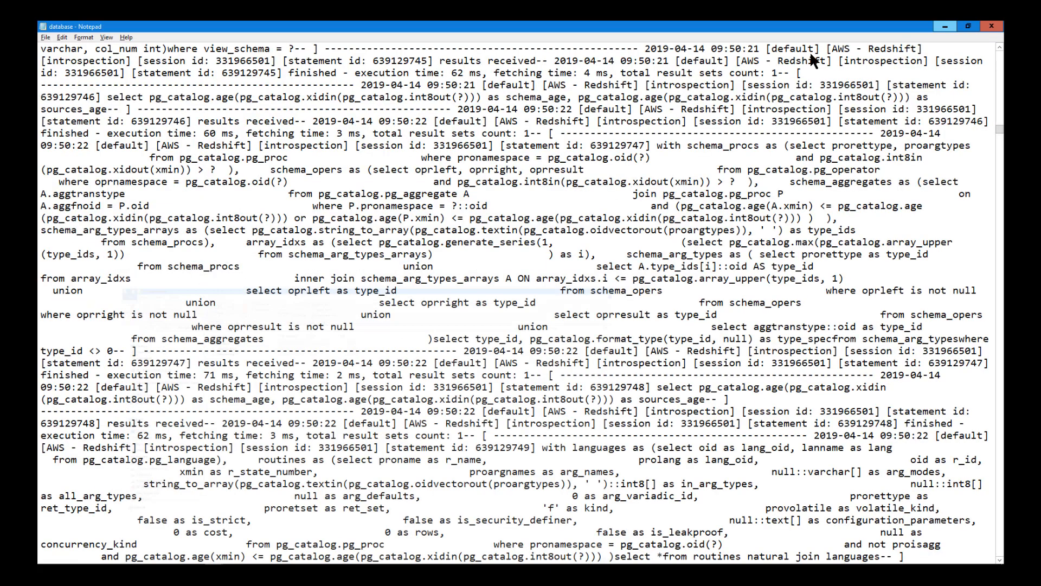
left_click(989, 27)
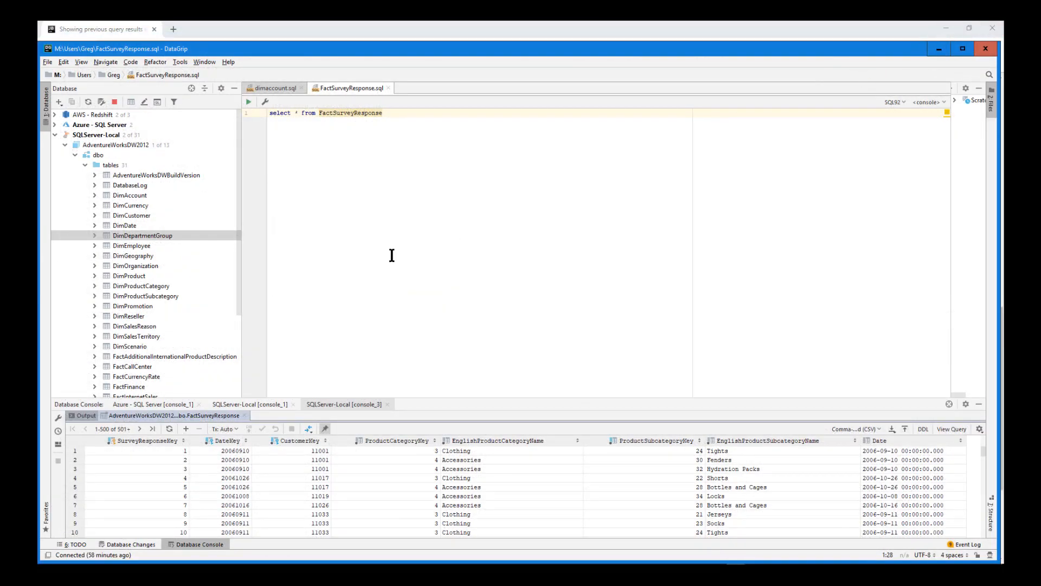
- In dimaccount.sql, delete everything from the select top 10 FactSurveyResponse query to the end of the file
left_click(391, 255)
left_click(278, 90)
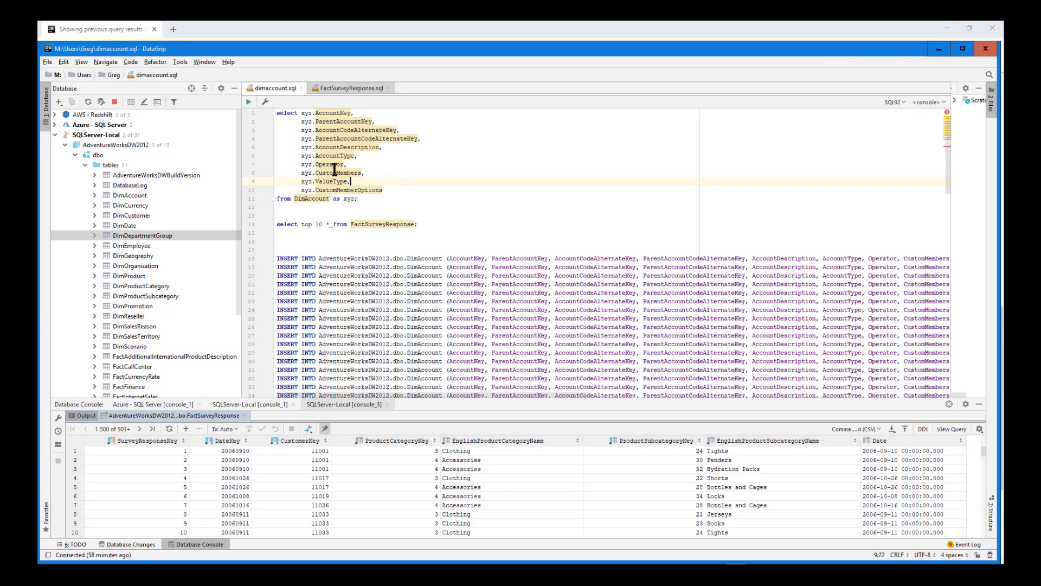
left_click(346, 243)
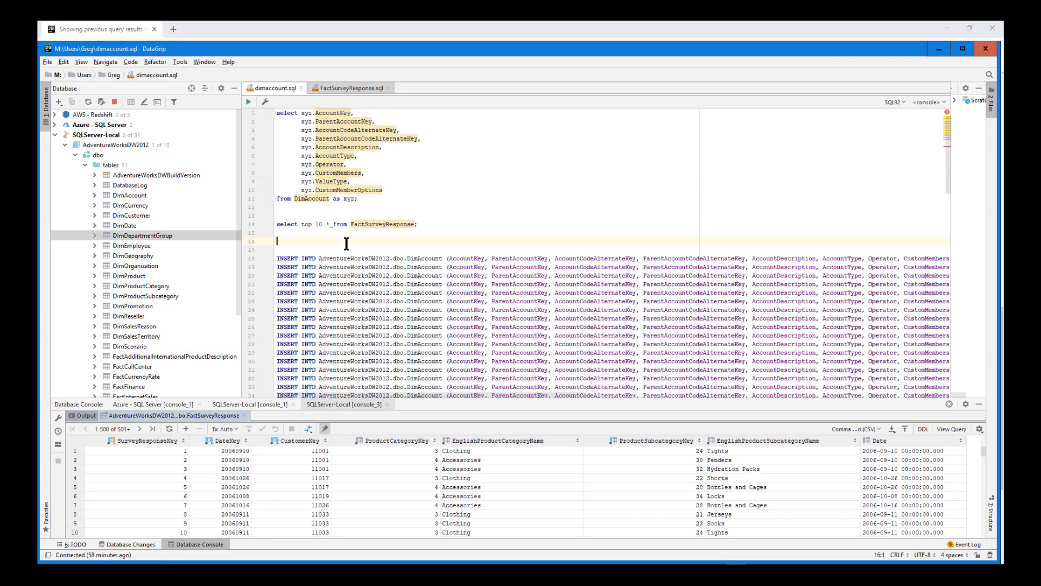
key("Up")
key("Up")
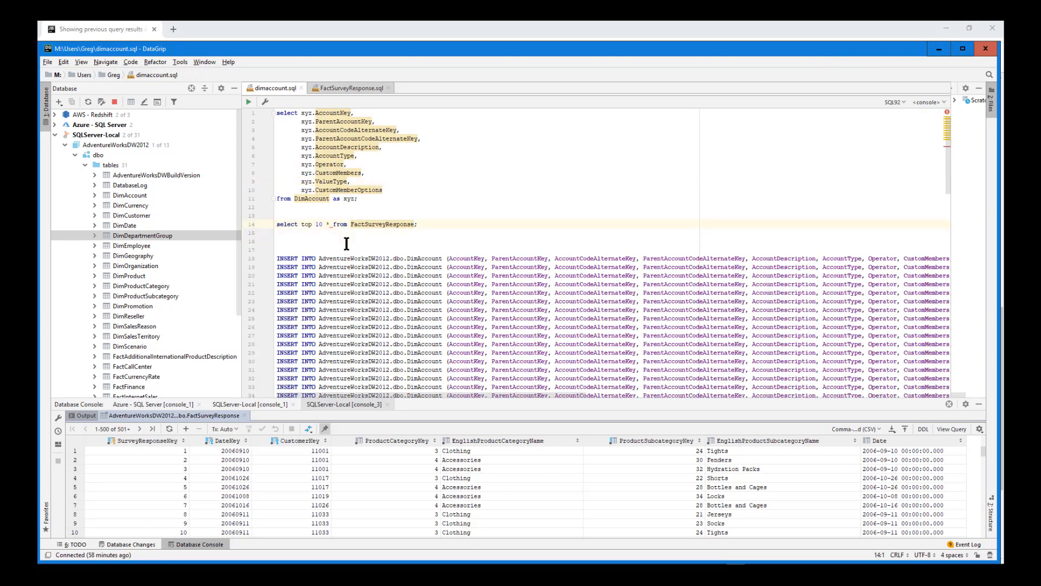
key("ctrl+shift+End")
key("Delete")
- Copy the whole DimAccount select query, lines 1 to 11 of dimaccount.sql
key("Up")
key("Up")
key("Up")
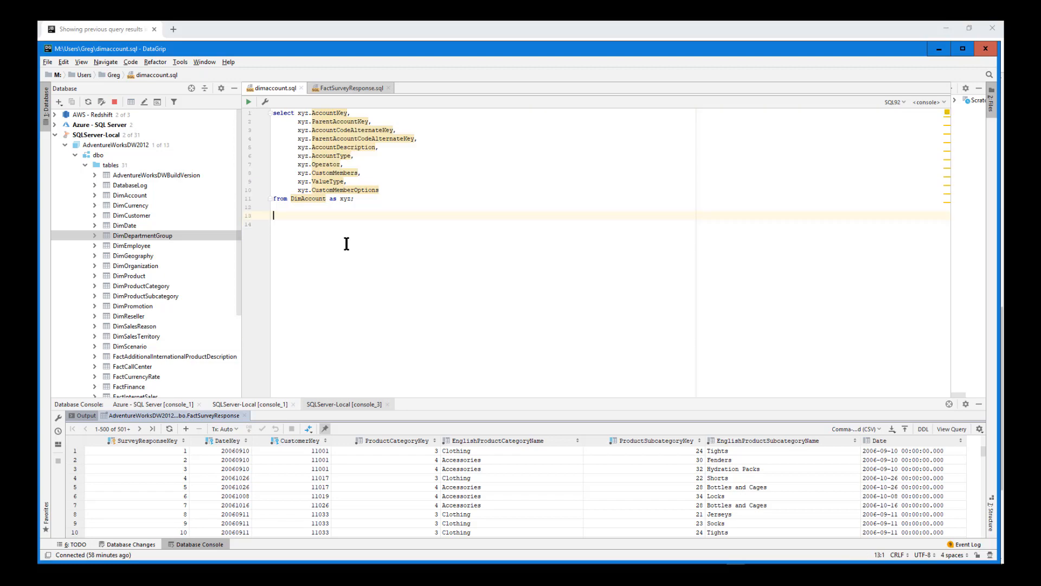
key("Up")
key("Up")
key("Up")
key("Up")
key("Up")
key("Up")
key("Up")
key("Up")
key("Up")
key("Up")
key("shift+Down")
key("shift+Down")
key("shift+Down")
key("shift+Down")
key("shift+Down")
key("shift+Down")
key("shift+Down")
key("shift+Down")
key("shift+Down")
key("shift+Down")
key("shift+Down")
key("ctrl+c")
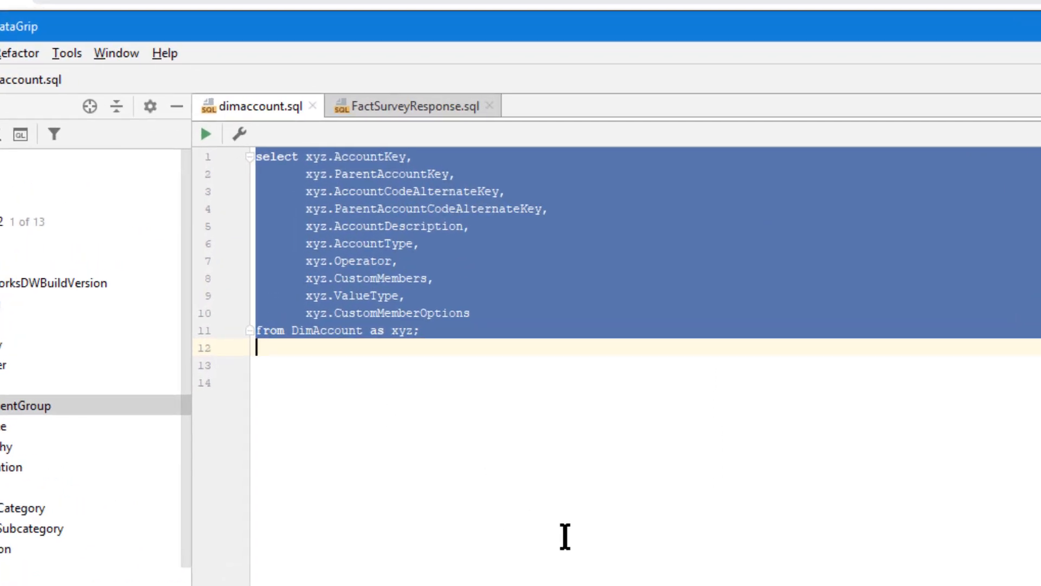
- Paste the copied query into a blank Notepad document and delete "Descri" from xyz.AccountDescription
key("alt+Tab")
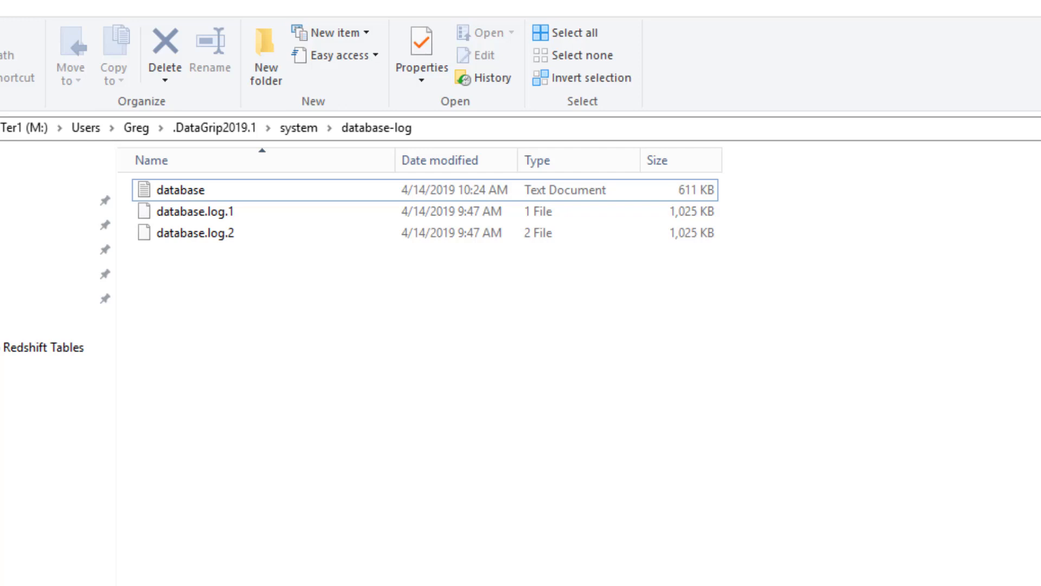
right_click(444, 359)
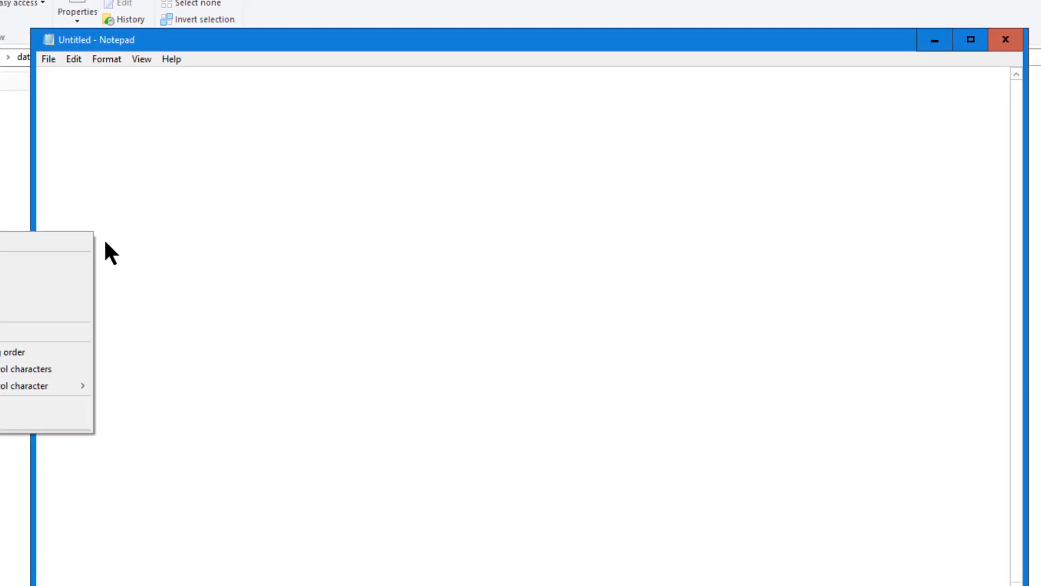
left_click(27, 290)
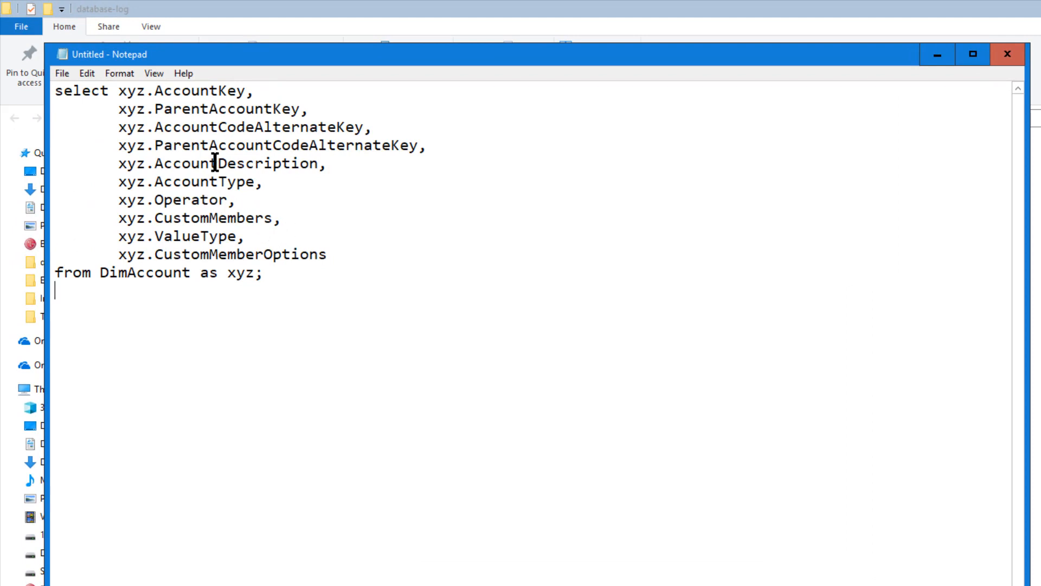
left_click_drag(218, 163, 269, 174)
key("Delete")
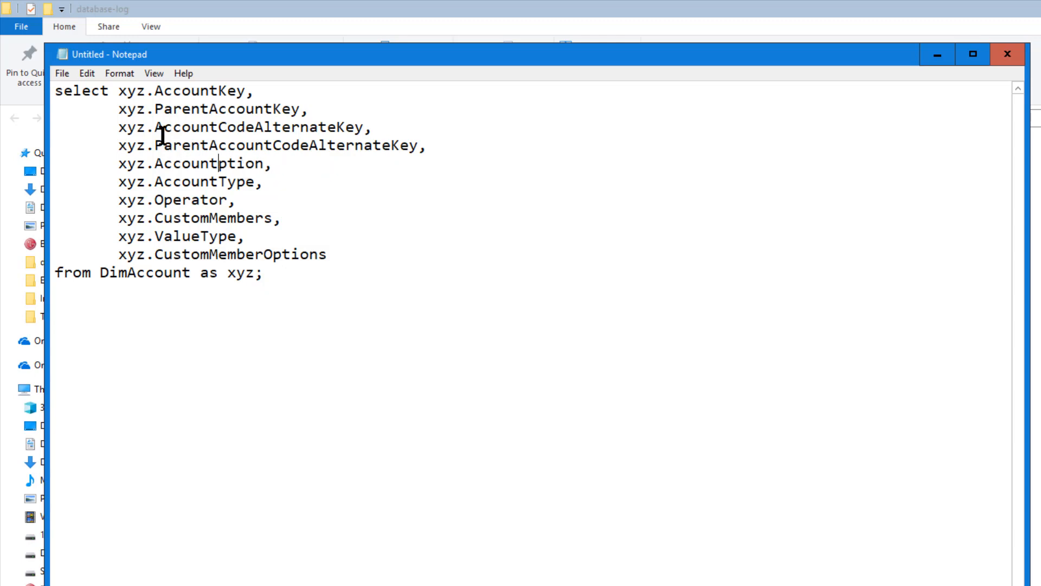
- In the Notepad query, delete the text from inside ParentAccountKey into ParentAccountCodeAlternateKey, and from "yz.Operator," through the "xyz" before .CustomMembers
left_click_drag(163, 110, 172, 145)
key("Delete")
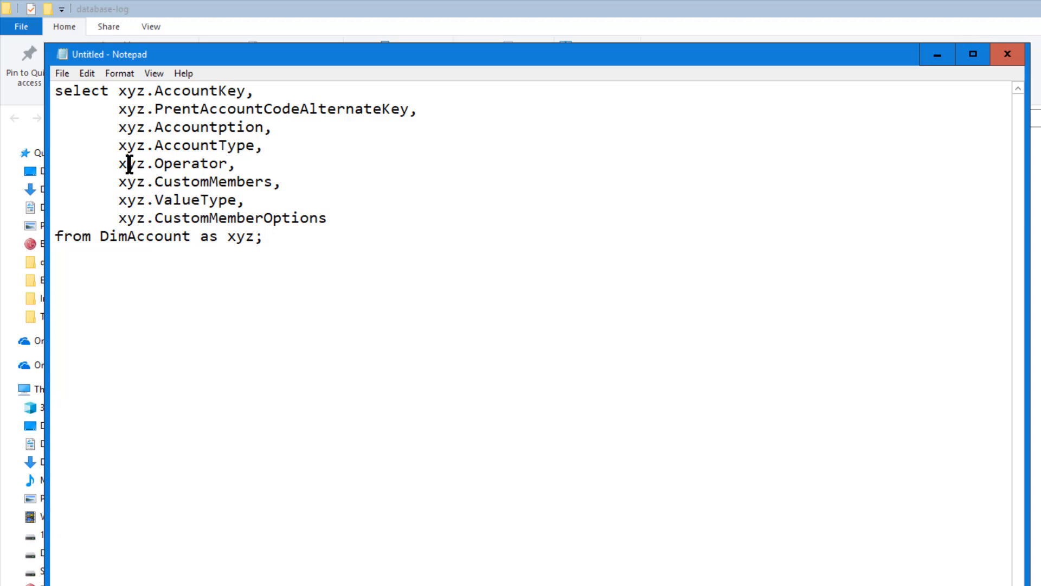
left_click_drag(131, 164, 149, 187)
key("Delete")
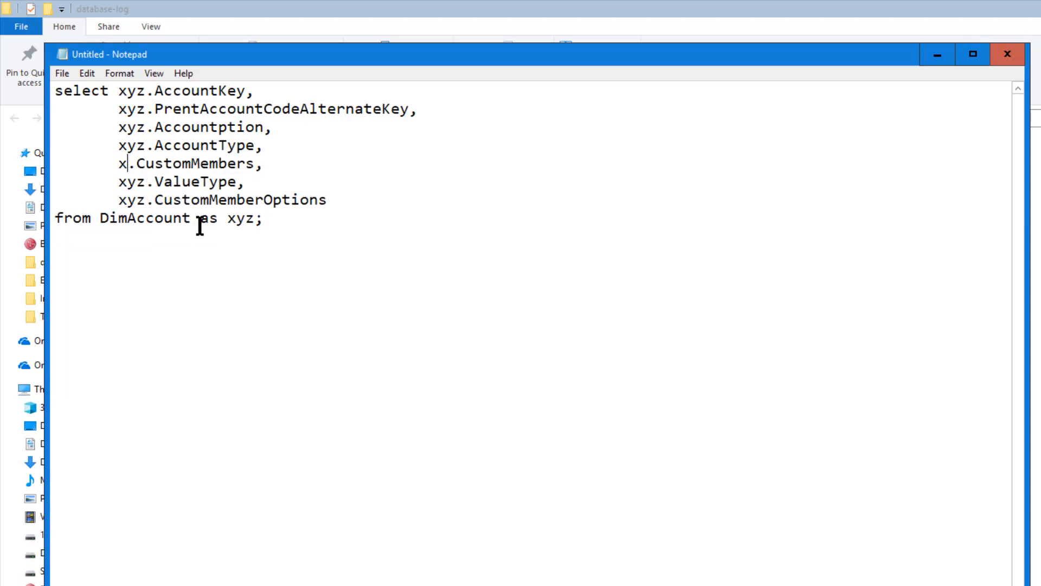
- Copy the whole altered query from Notepad and switch back to DataGrip
left_click_drag(288, 223, 36, 84)
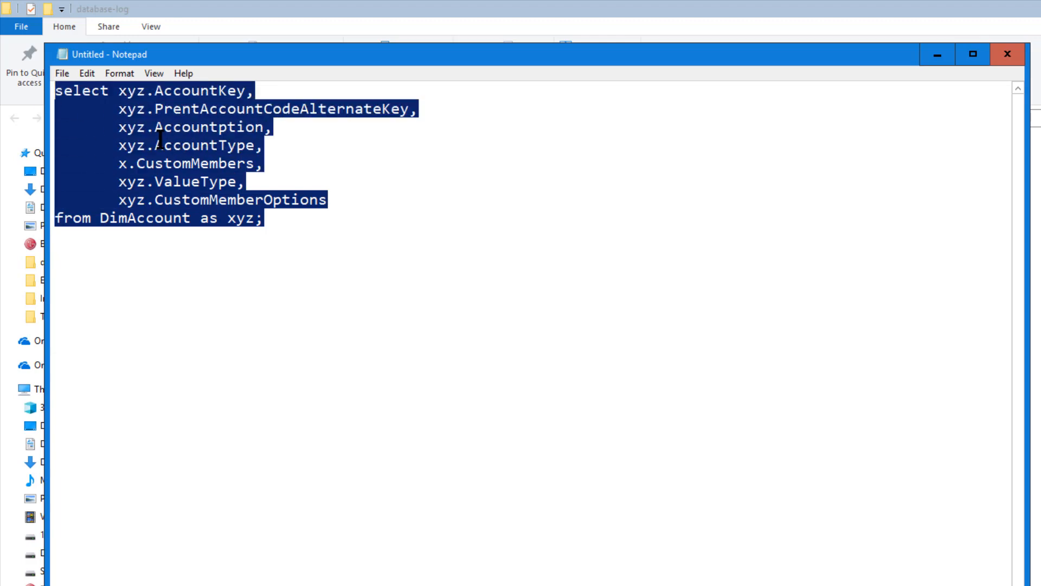
right_click(160, 140)
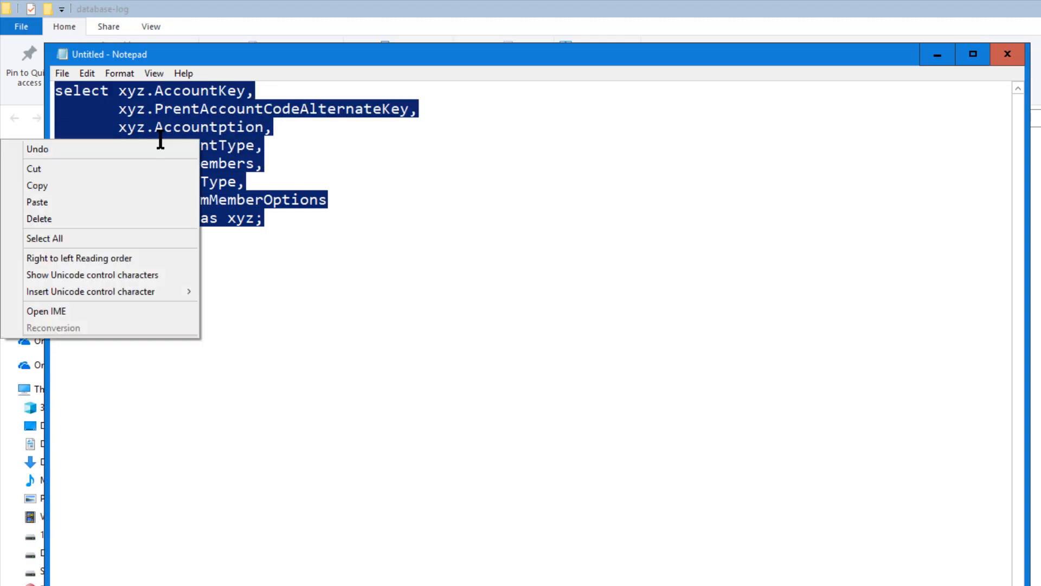
left_click(131, 185)
key("alt+Tab")
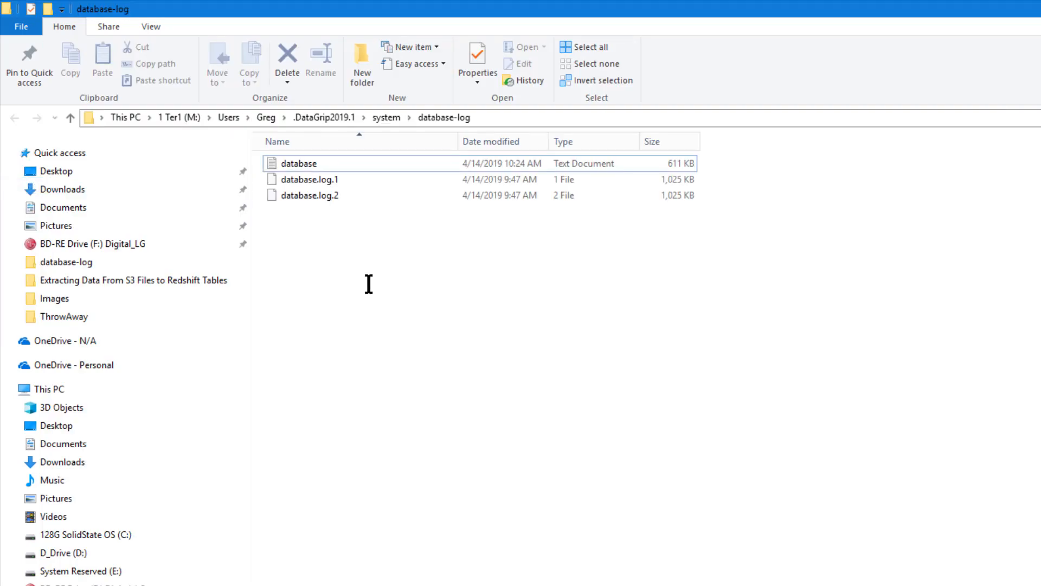
key("alt+Tab")
key("alt+Tab")
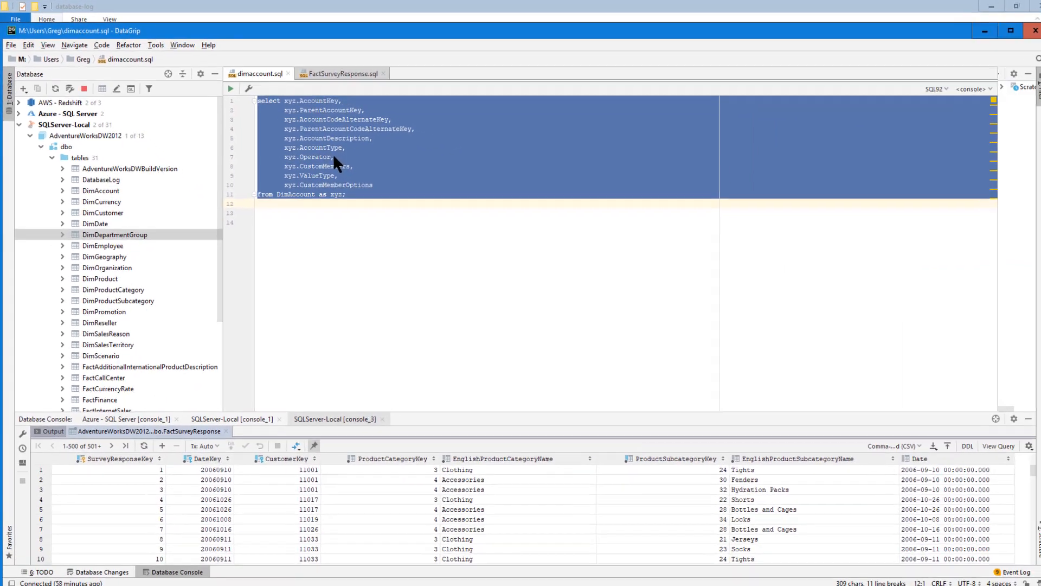
- Deselect the query in dimaccount.sql and compare the file with the clipboard contents
left_click(360, 224)
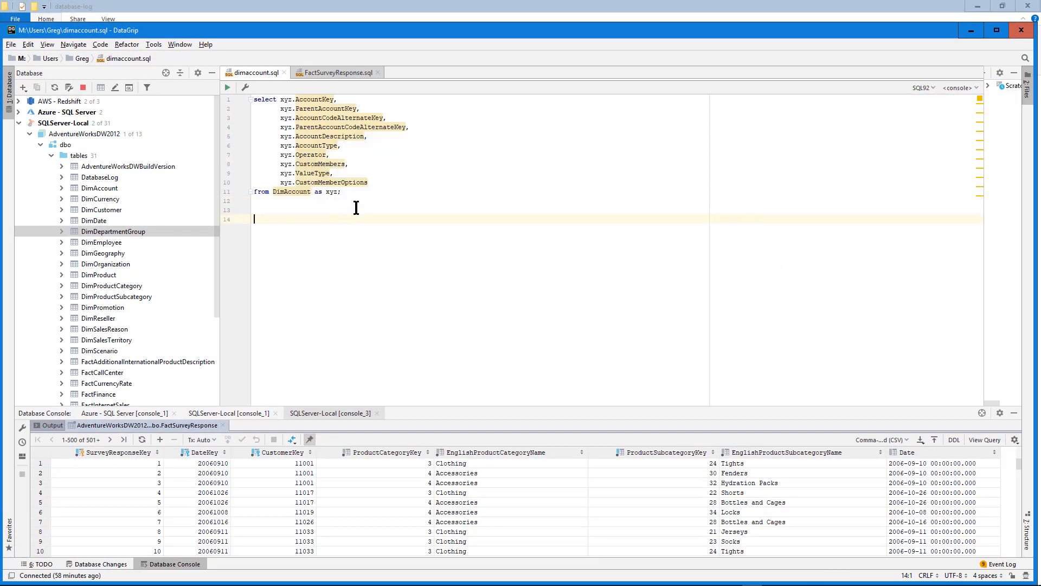
left_click(363, 185)
left_click(337, 166)
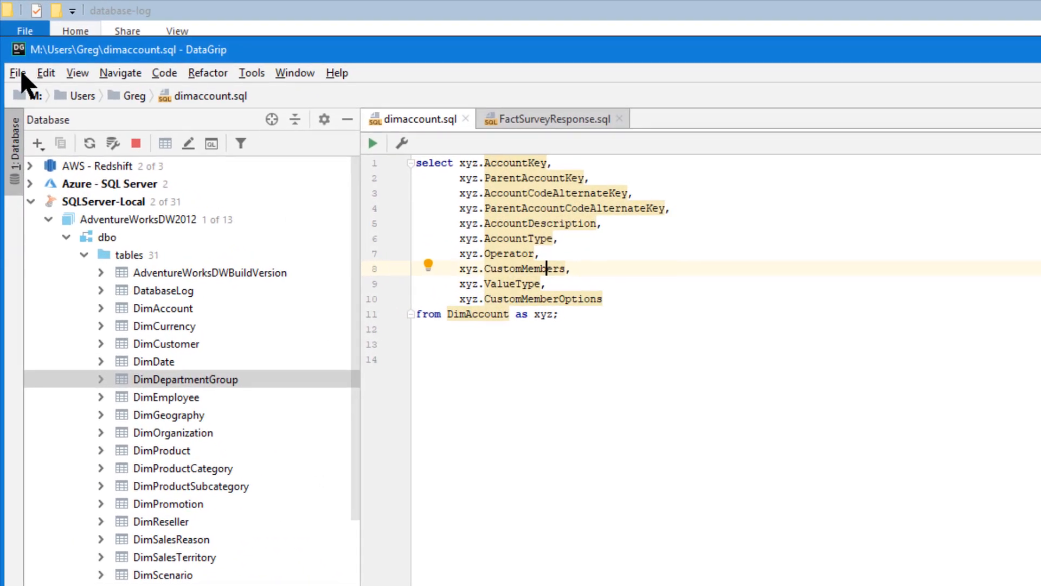
left_click(13, 54)
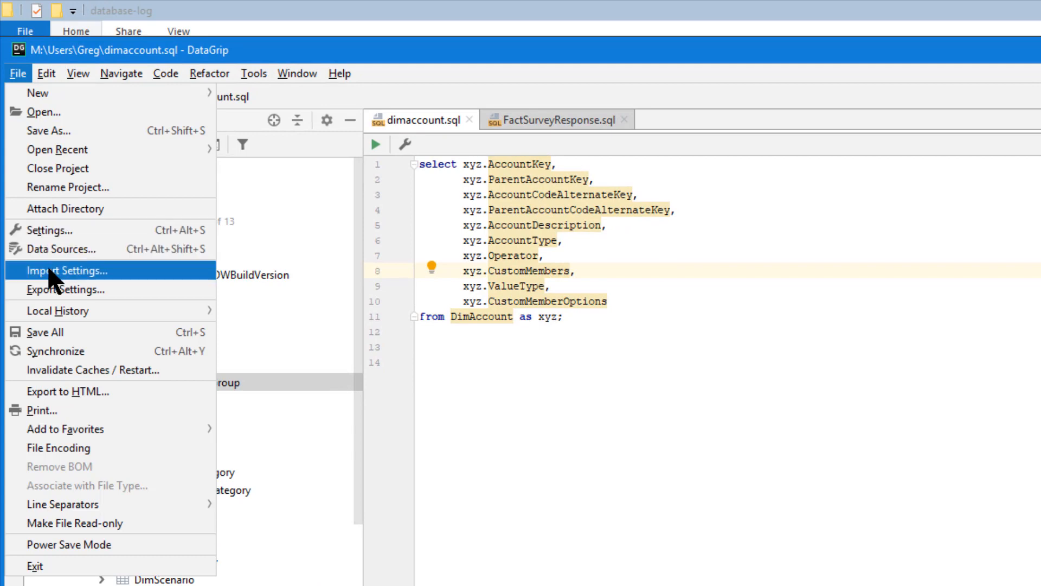
key("Right")
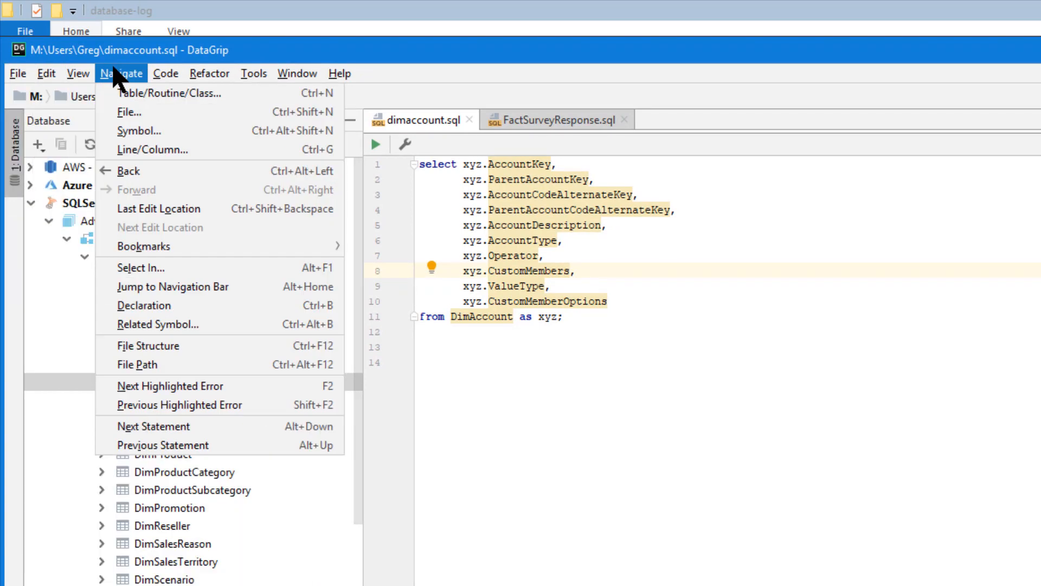
mouse_move(67, 77)
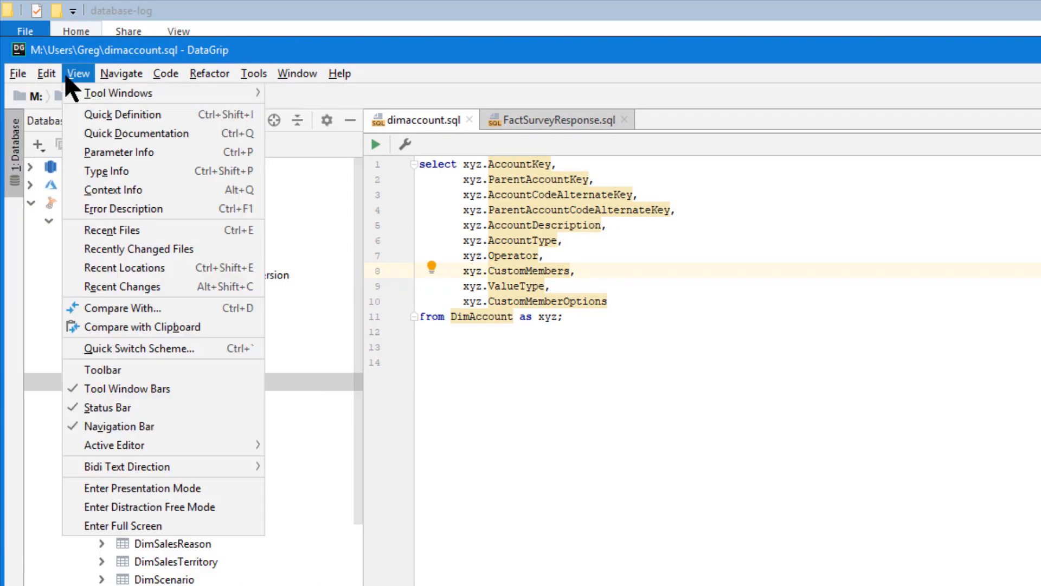
left_click(129, 326)
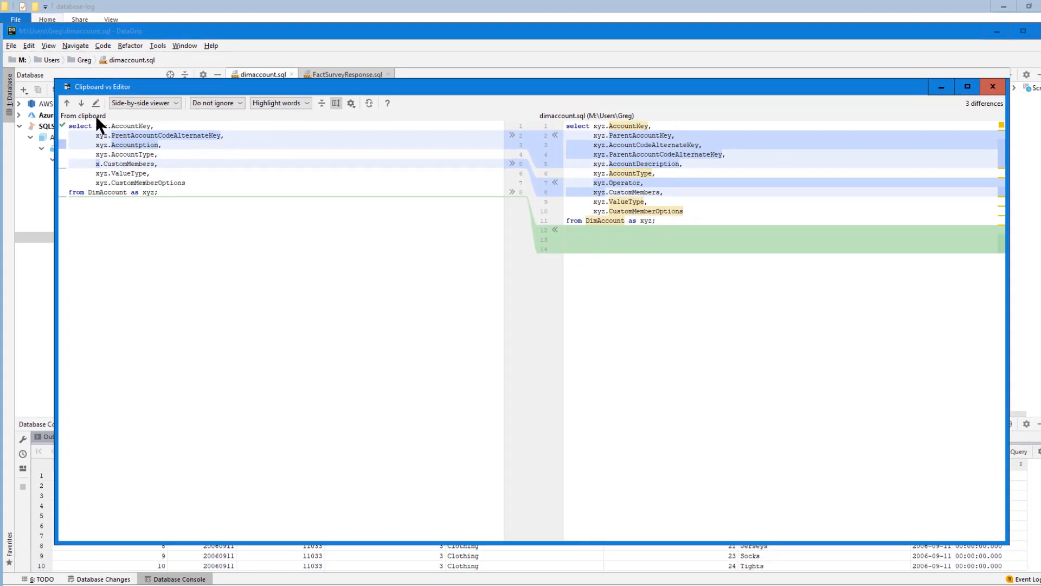
- Examine the differences between the clipboard text and dimaccount.sql side by side, and close the comparison window
left_click_drag(76, 112, 59, 112)
left_click(640, 115)
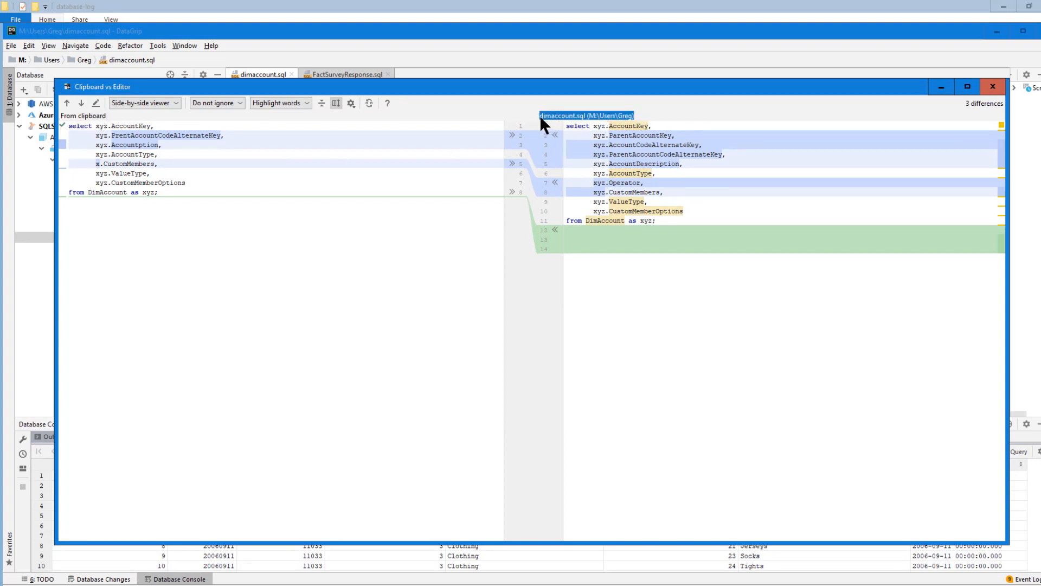
left_click(332, 267)
left_click(169, 155)
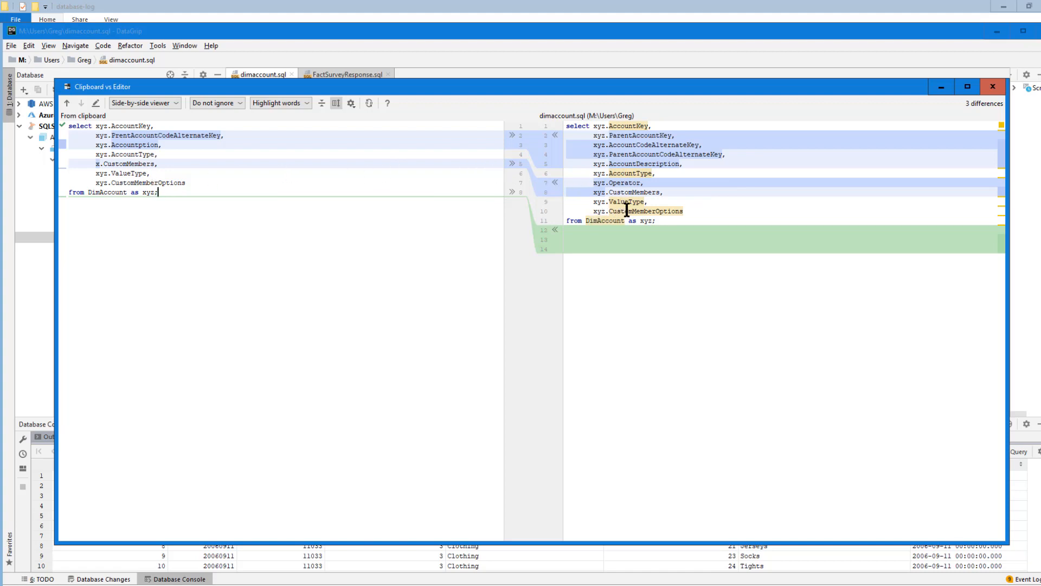
left_click(599, 271)
mouse_move(626, 173)
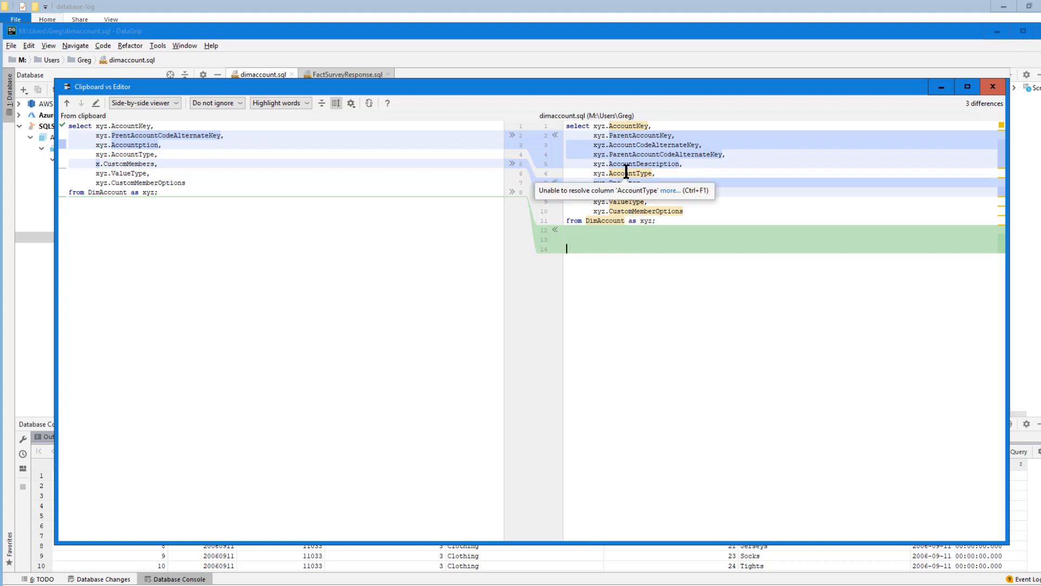
mouse_move(628, 207)
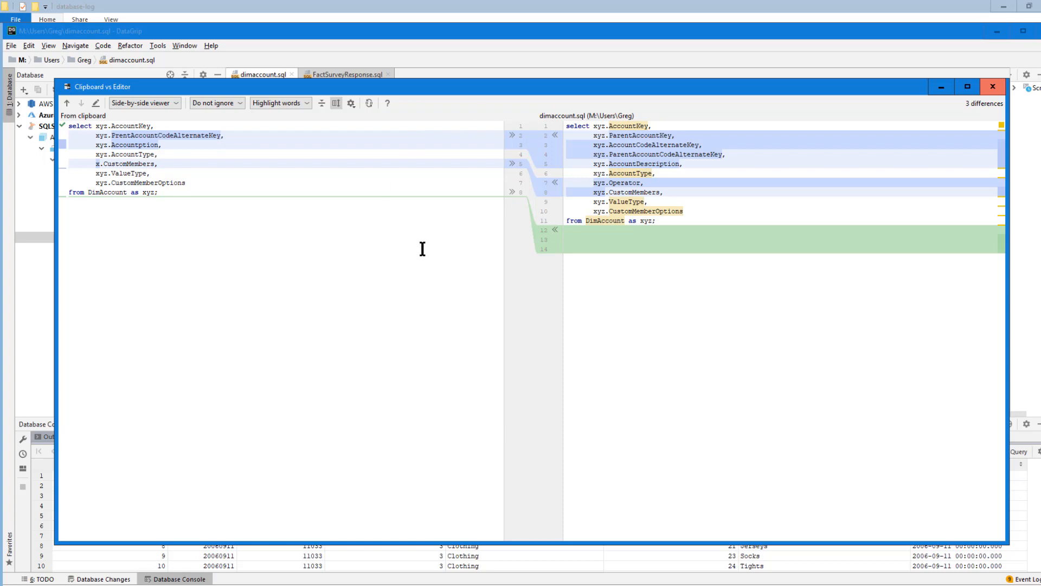
left_click(992, 89)
left_click(464, 211)
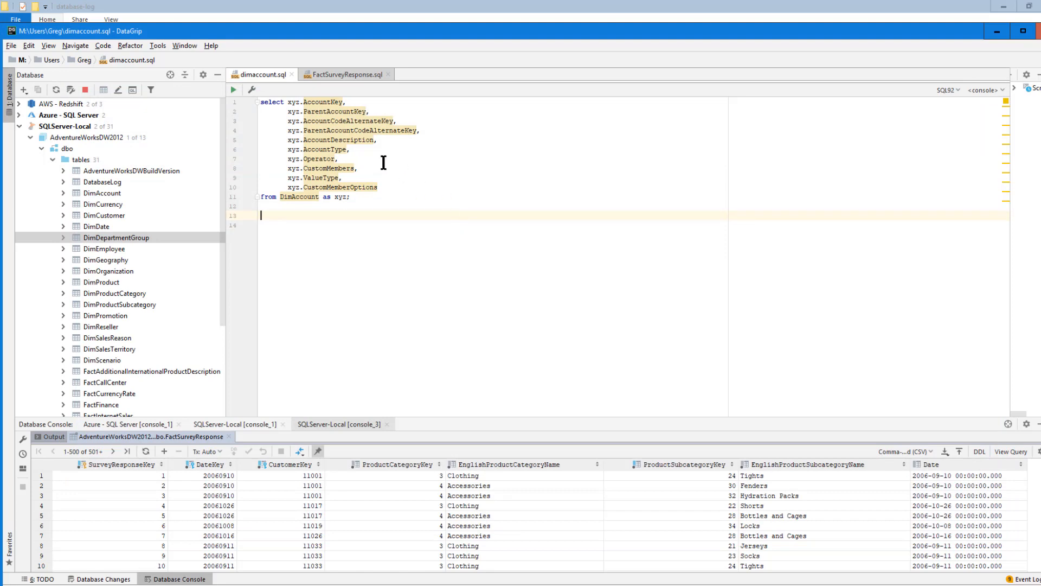
- Switch between the open FactSurveyResponse.sql and dimaccount.sql files to view both, ending on dimaccount.sql
left_click(351, 73)
left_click(266, 74)
left_click(355, 75)
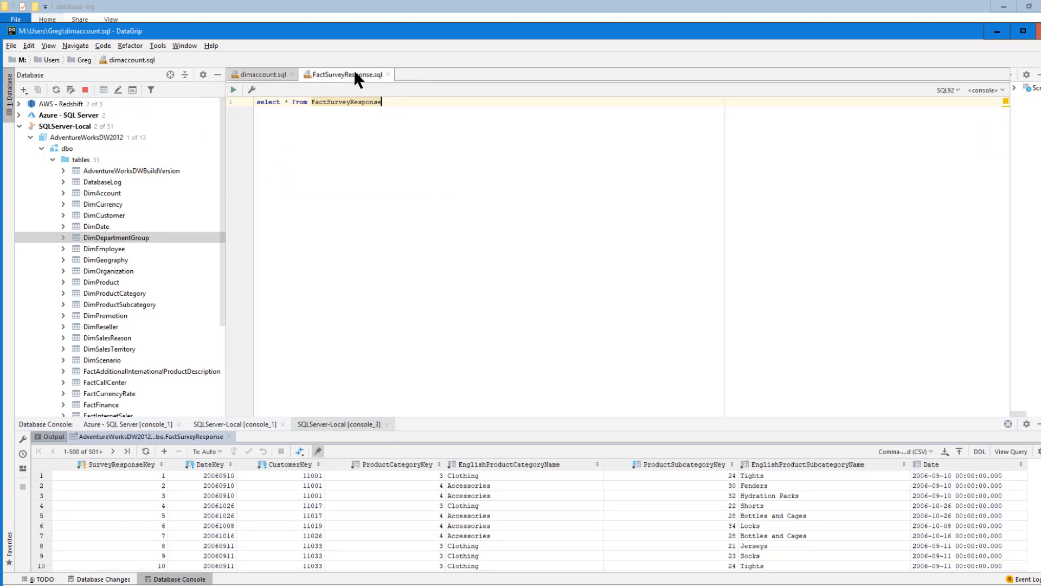
left_click(259, 74)
left_click(483, 169)
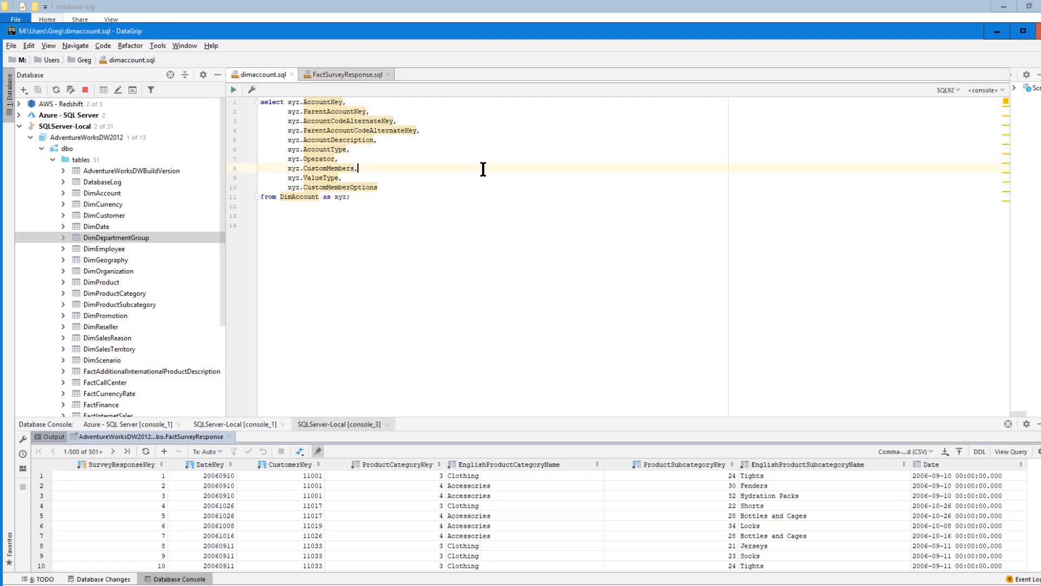
- Exit DataGrip, relaunch it from JetBrains Toolbox, and close the Tip of the Day
left_click(1034, 31)
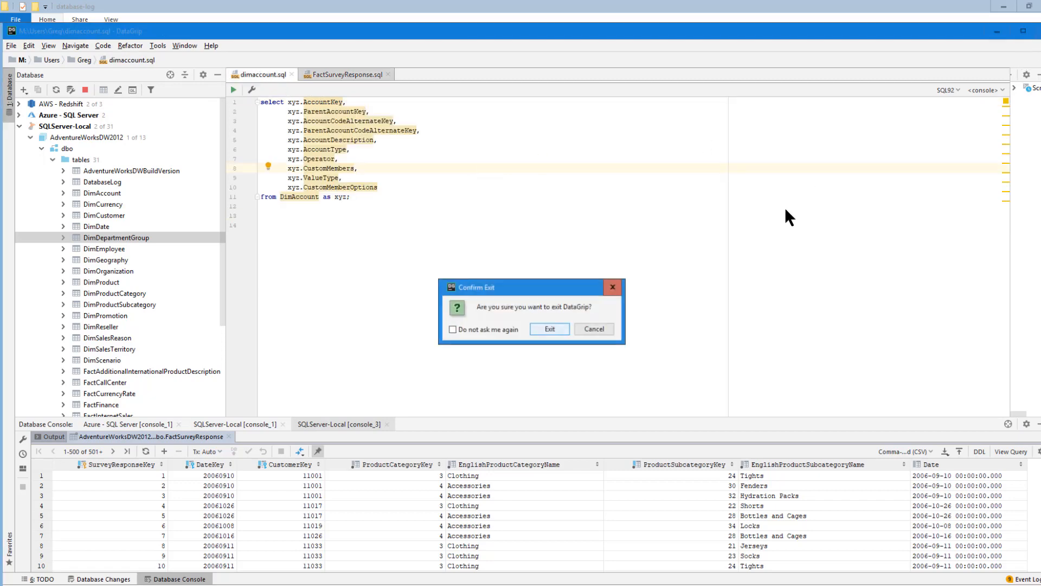
left_click(564, 325)
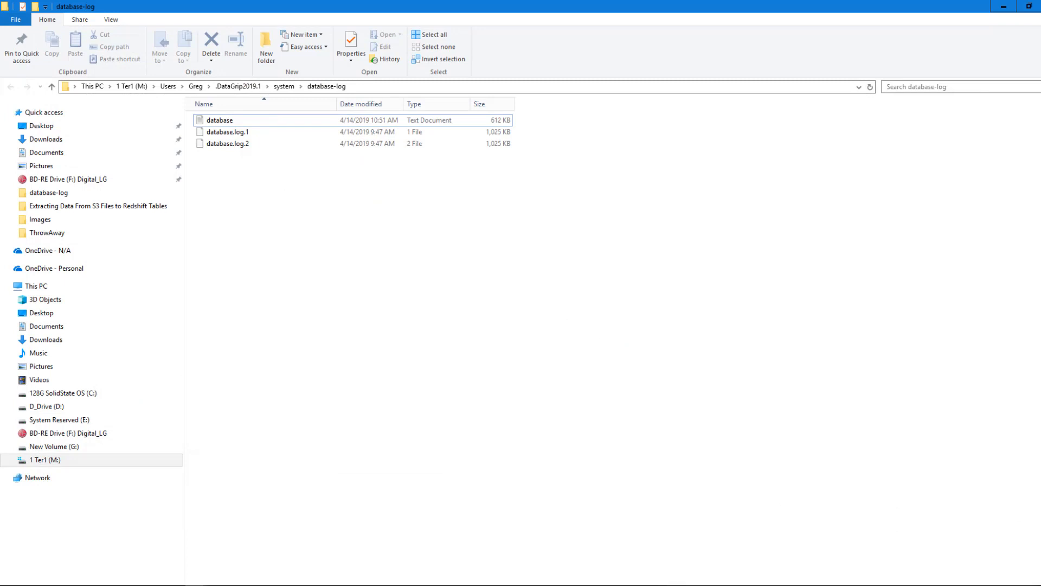
left_click(748, 585)
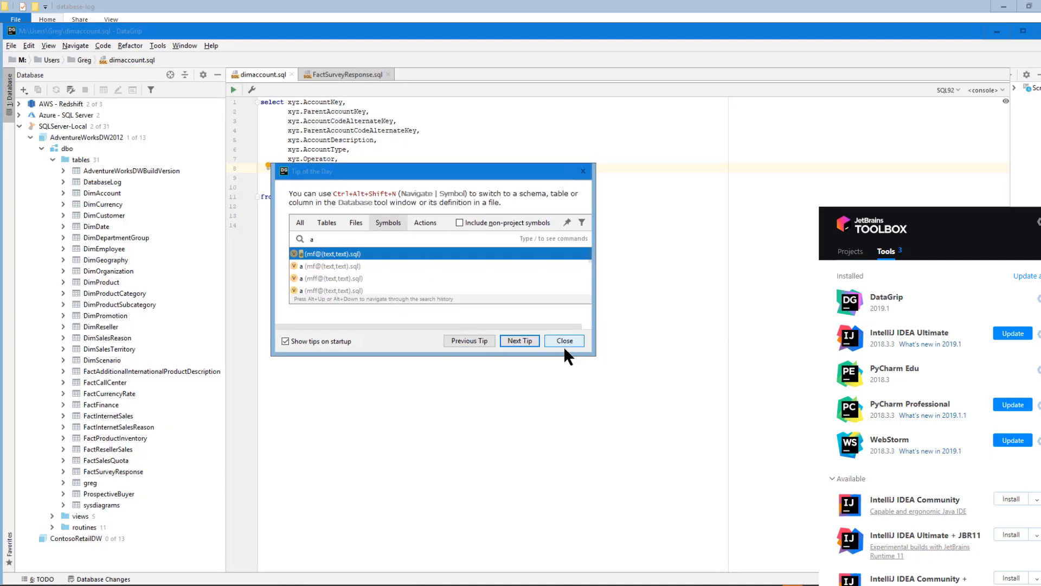
left_click(564, 341)
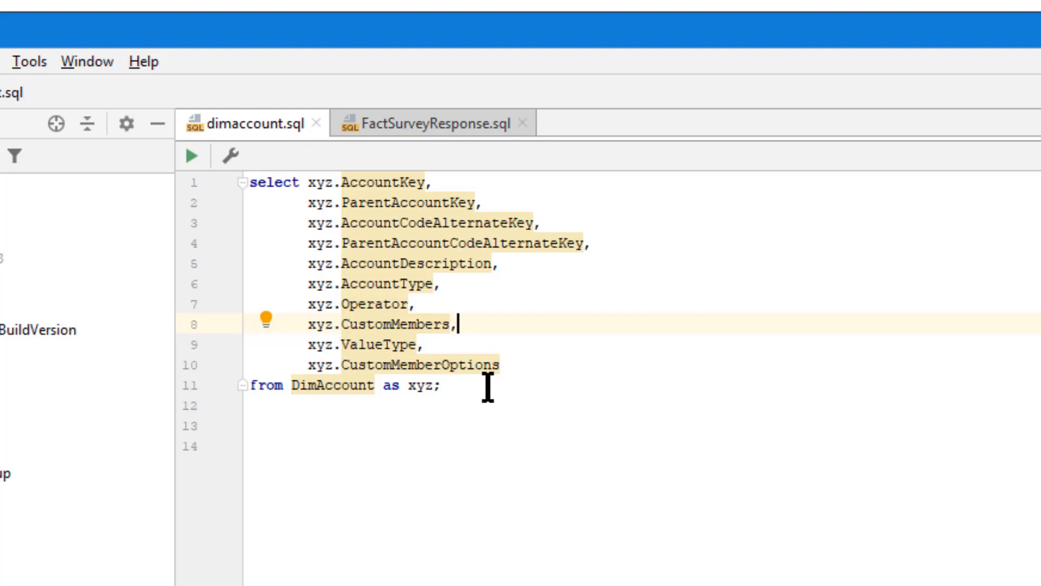
left_click(530, 513)
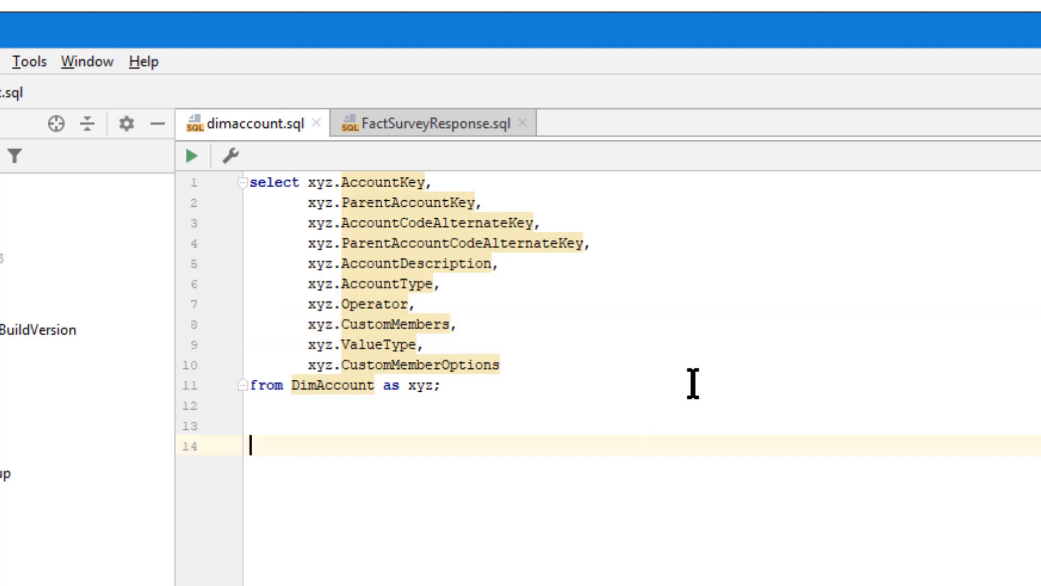
left_click(729, 384)
left_click(715, 491)
- Expand the dbo tables of AdventureWorksDW2012 in SQLServer-Local and open the DDL definition of the DimAccount table
left_click(1, 305)
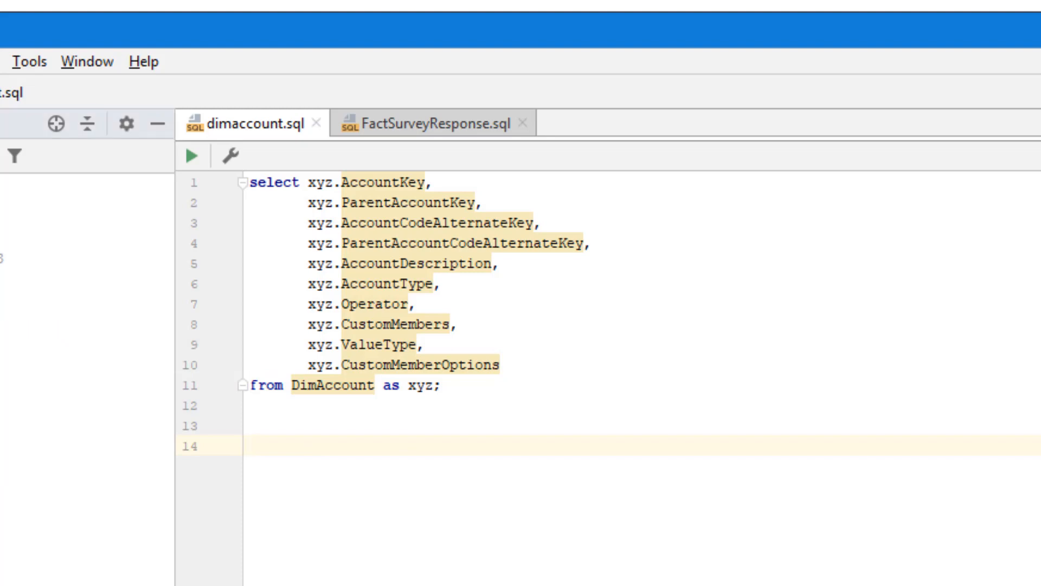
left_click(2, 257)
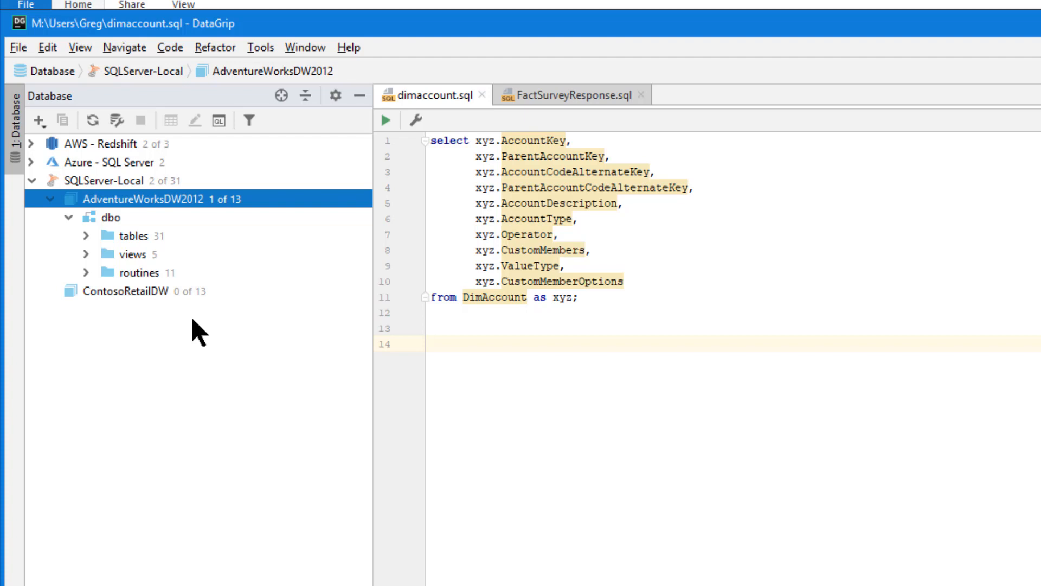
left_click(87, 235)
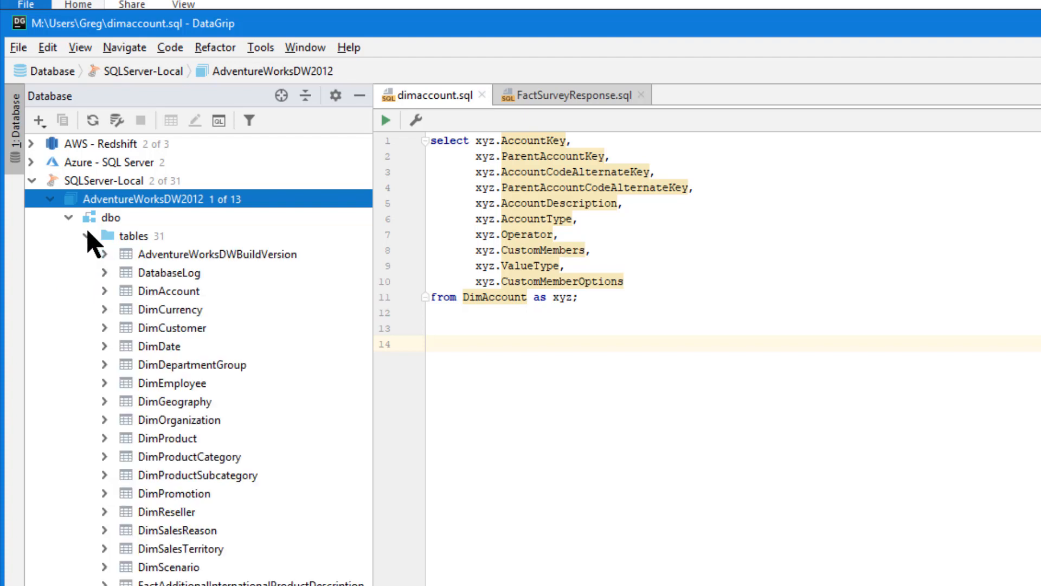
left_click(147, 292)
key("ctrl+b")
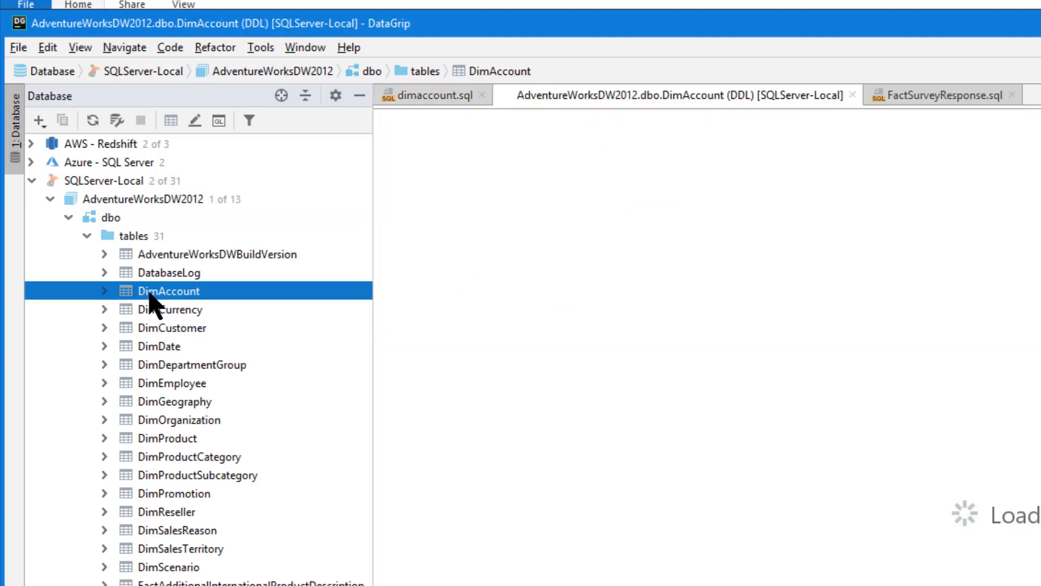
- Review the DimAccount DDL by highlighting lines 1 to 23, and clear the selection
left_click(586, 374)
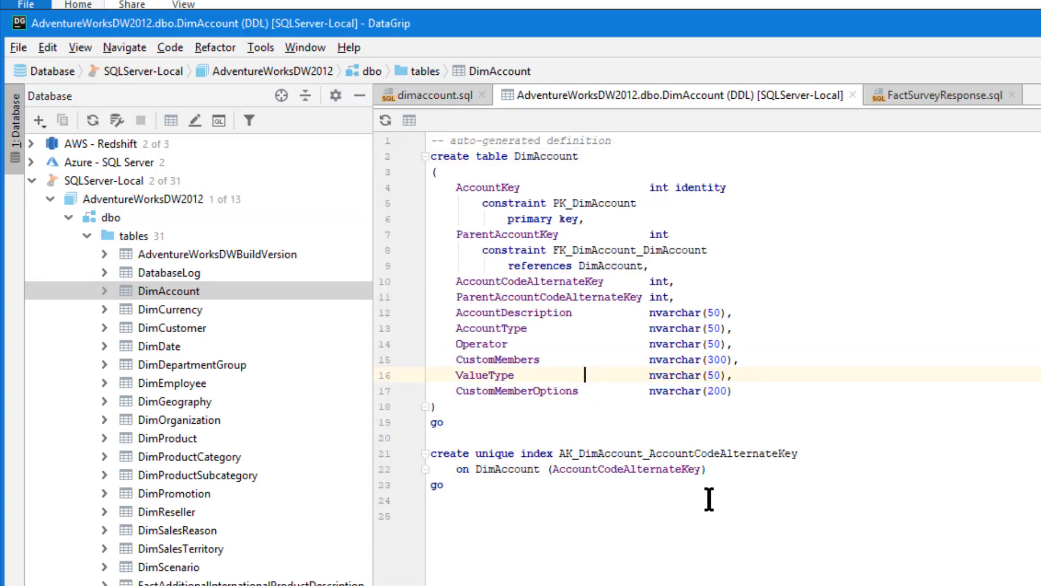
left_click_drag(707, 495, 415, 146)
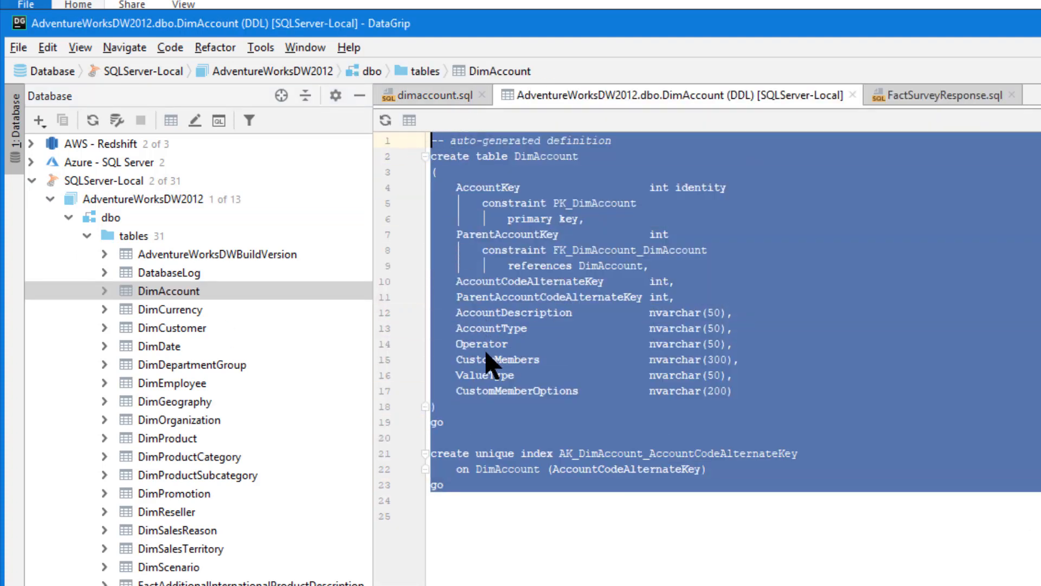
left_click(596, 425)
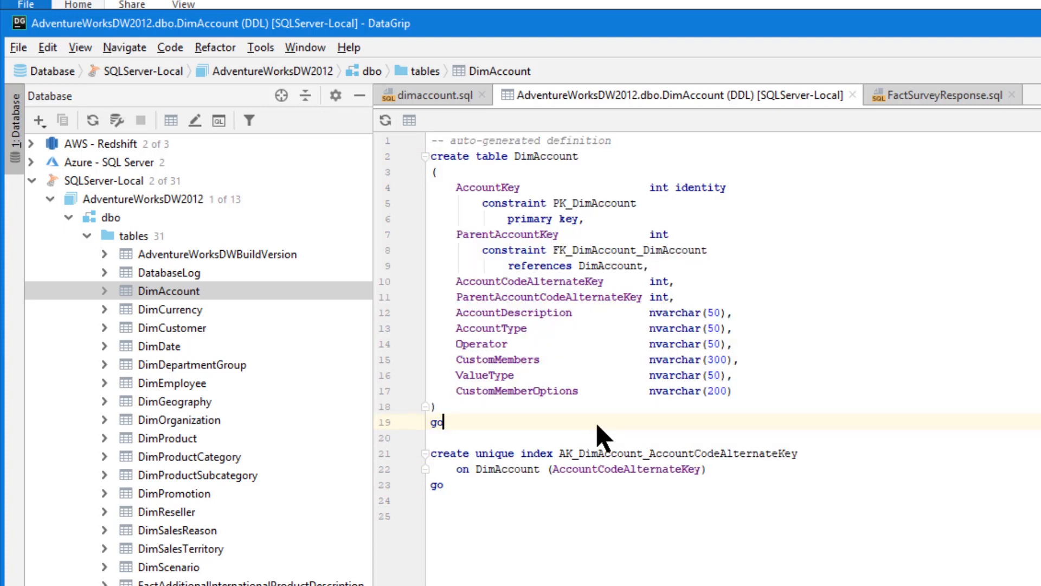
left_click(605, 528)
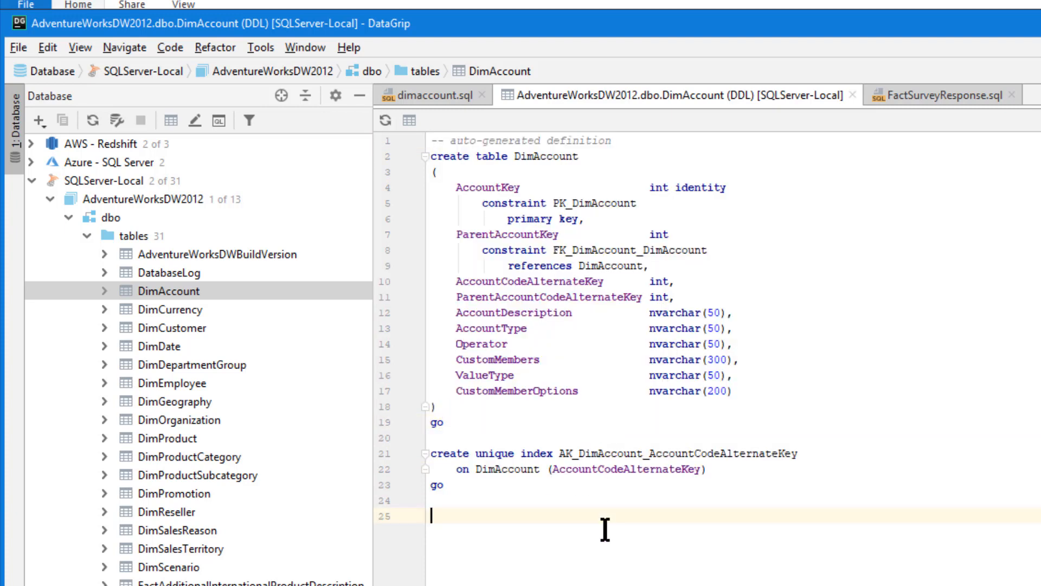